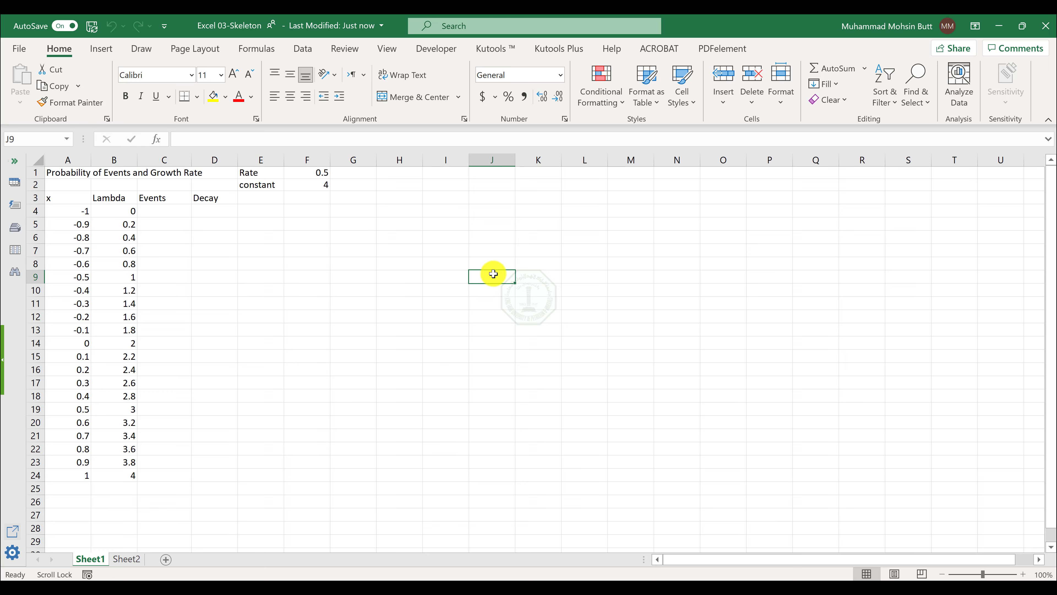
- Check the first formatting instruction in the Word exercise document and merge and center cells A1:D2 on Sheet1 in Excel
{"action": "key", "text": "alt+Tab"}
{"action": "key", "text": "alt+Tab"}
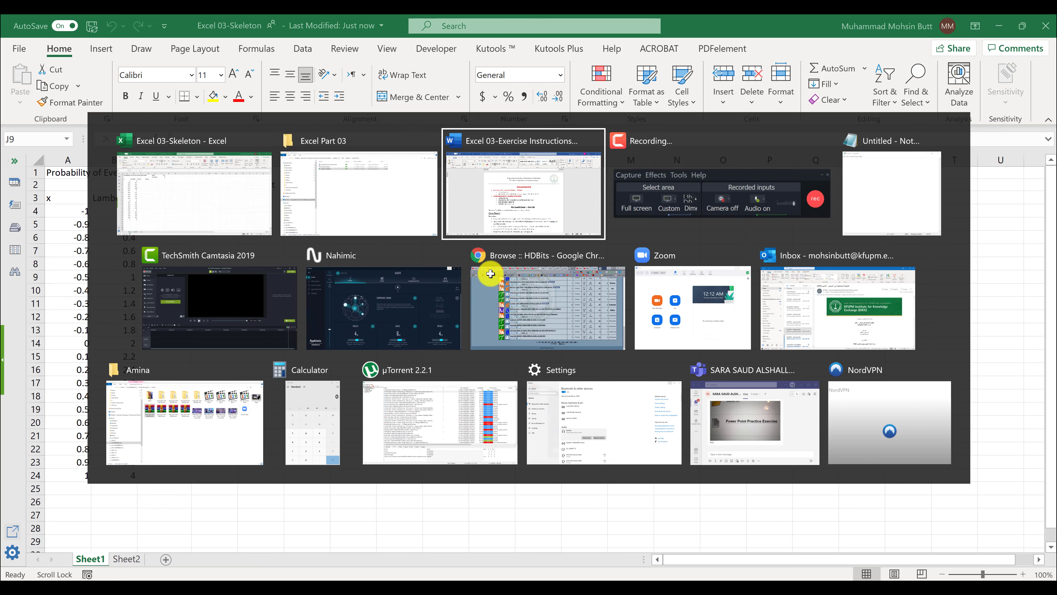
{"action": "scroll", "coordinate": [412, 396], "scroll_direction": "down", "scroll_amount": 1}
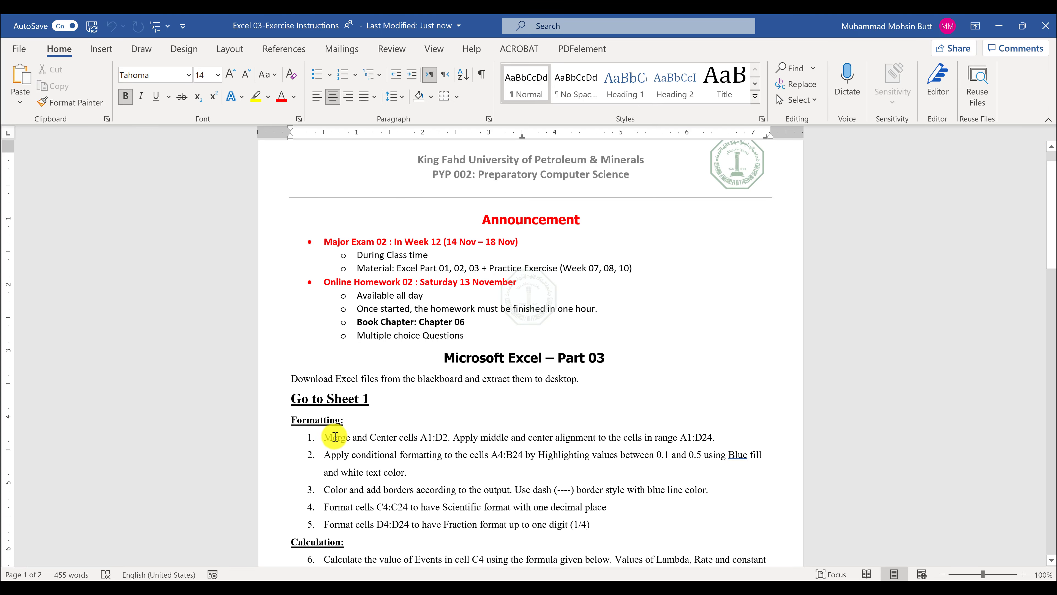
{"action": "left_click_drag", "start_coordinate": [335, 436], "coordinate": [450, 437]}
{"action": "key", "text": "alt+Tab"}
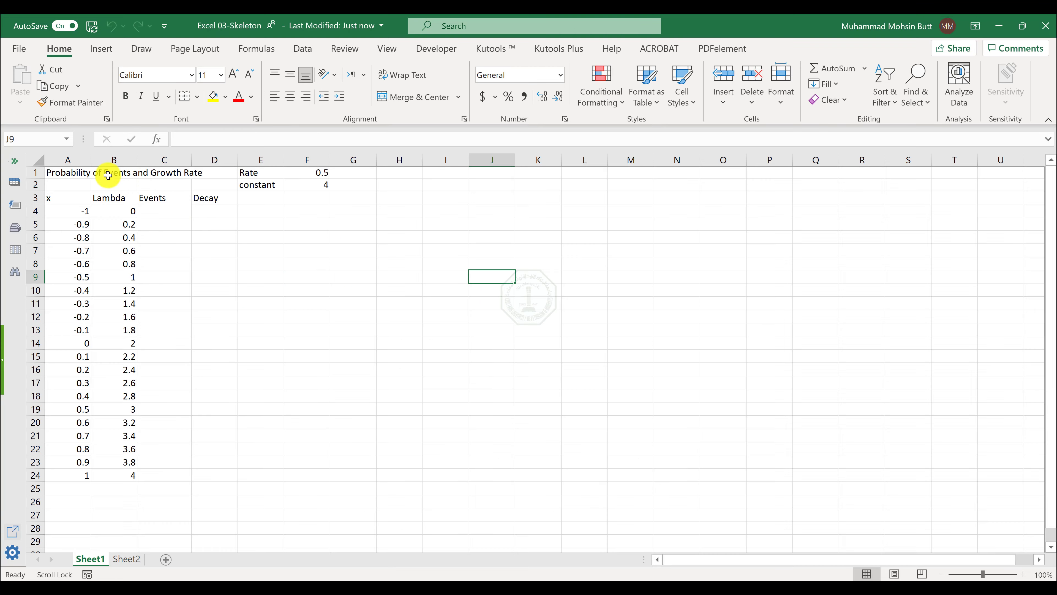
{"action": "left_click_drag", "start_coordinate": [79, 179], "coordinate": [208, 185]}
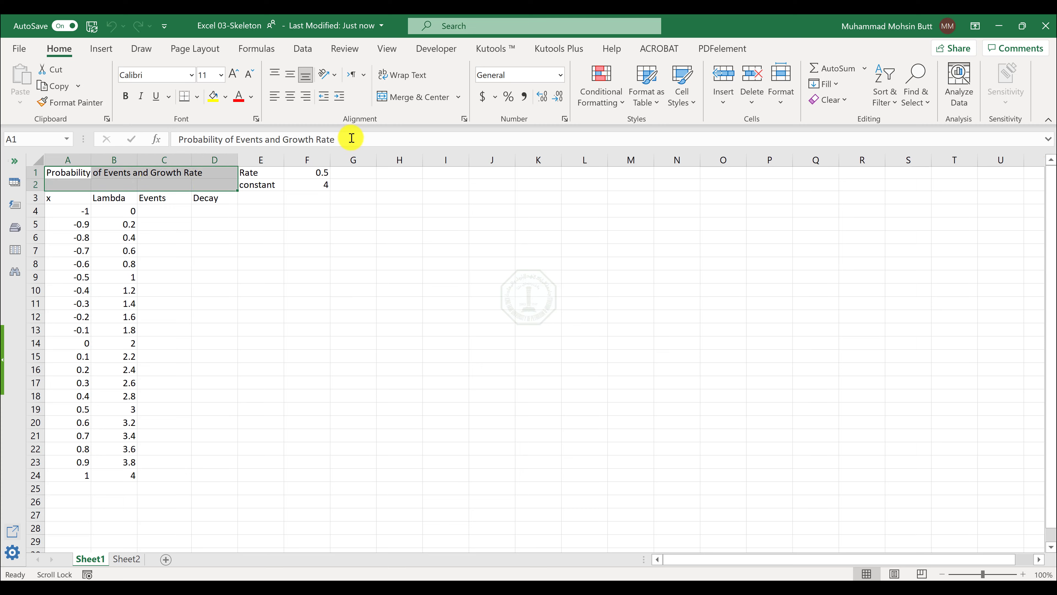
{"action": "left_click", "coordinate": [399, 107]}
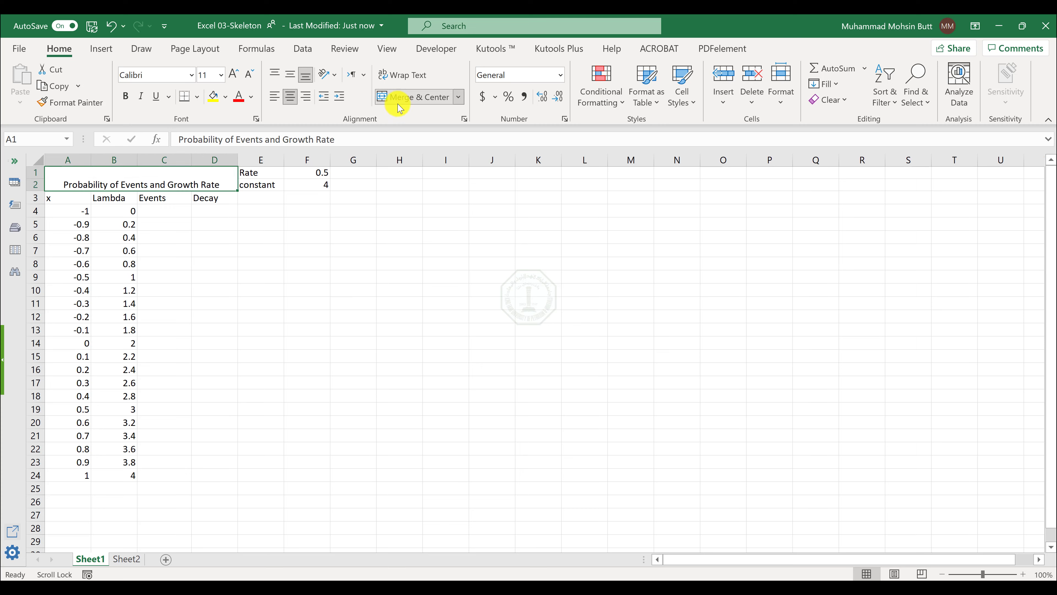
- Check the alignment instruction in Word and apply center and middle alignment to A1:D24 in the Excel sheet
{"action": "key", "text": "alt+Tab"}
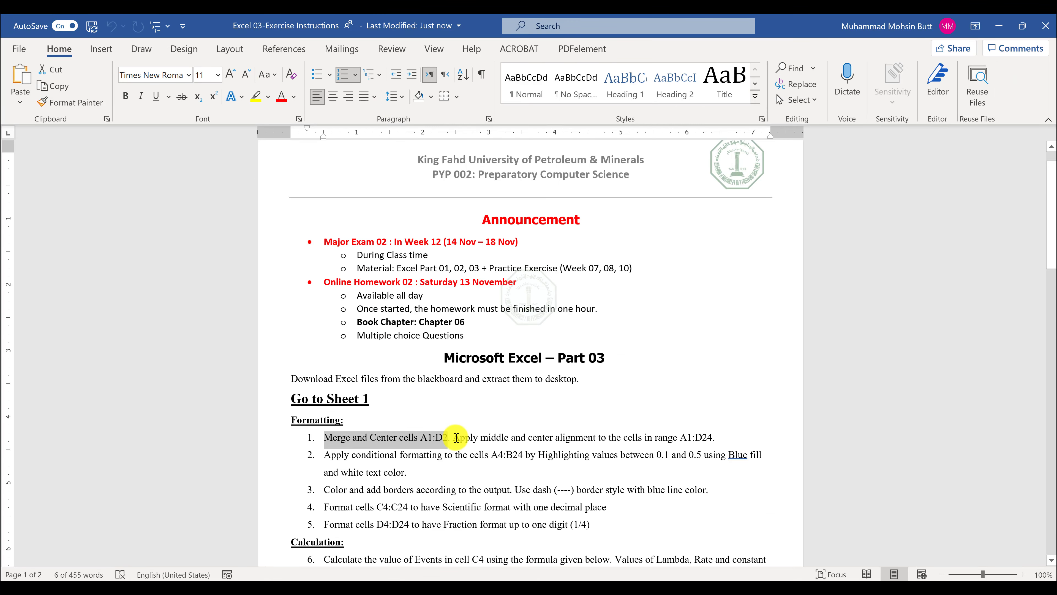
{"action": "left_click_drag", "start_coordinate": [457, 436], "coordinate": [692, 441]}
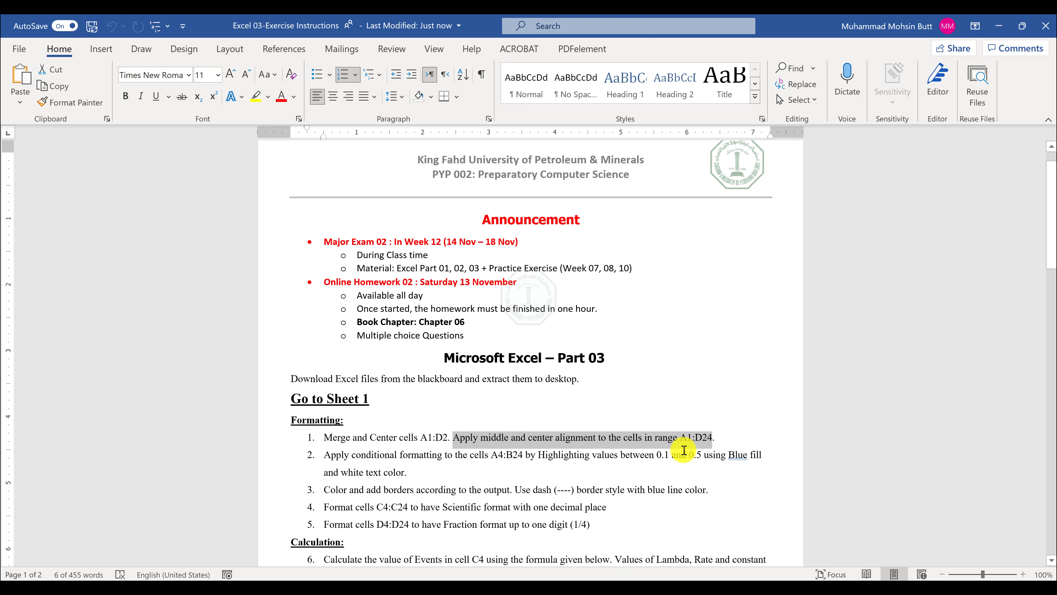
{"action": "key", "text": "alt+Tab"}
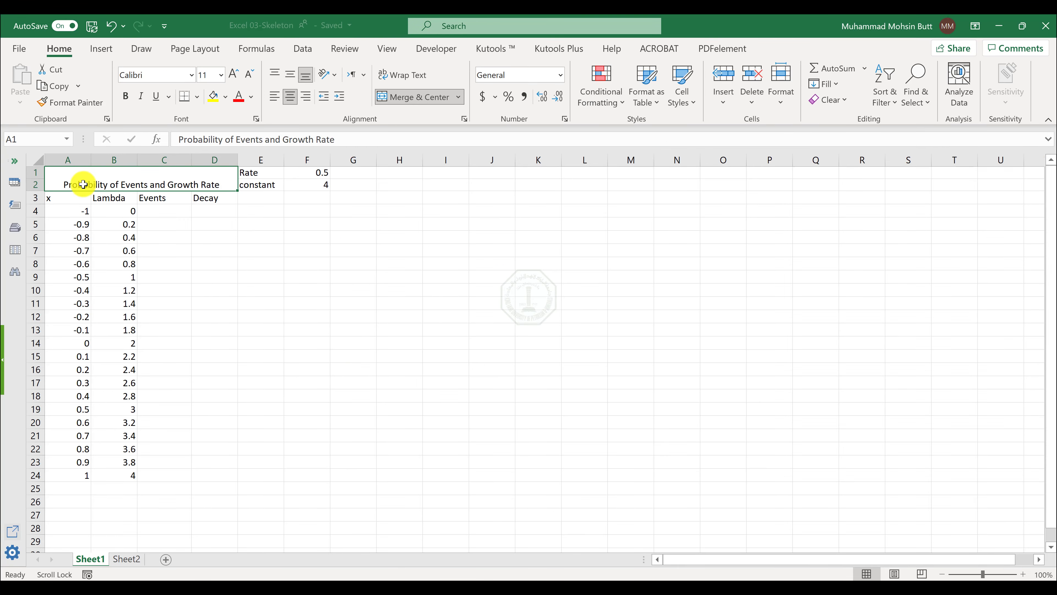
{"action": "left_click_drag", "start_coordinate": [73, 177], "coordinate": [214, 471]}
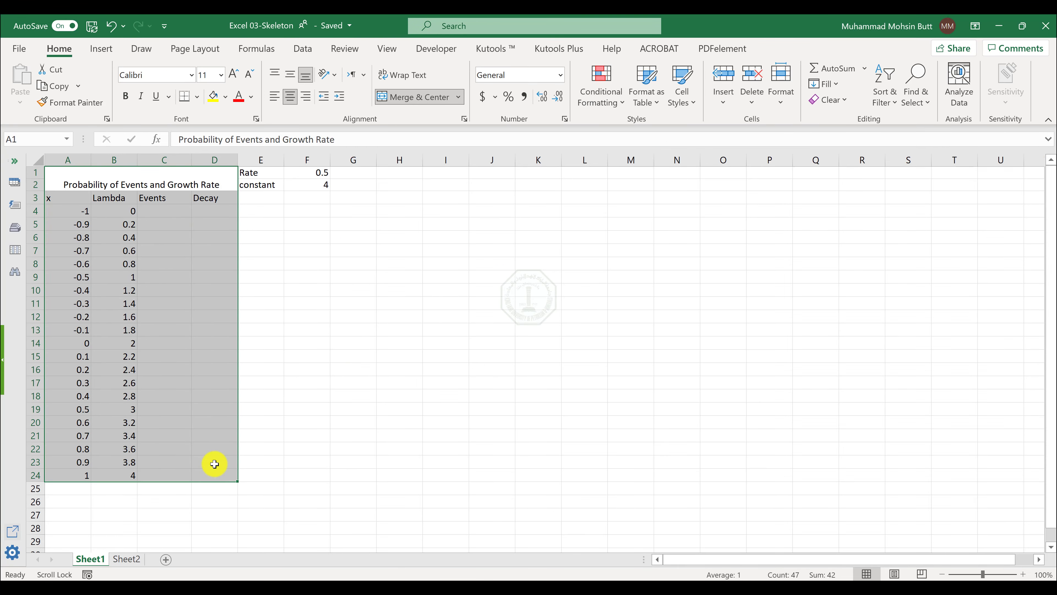
{"action": "left_click", "coordinate": [290, 97]}
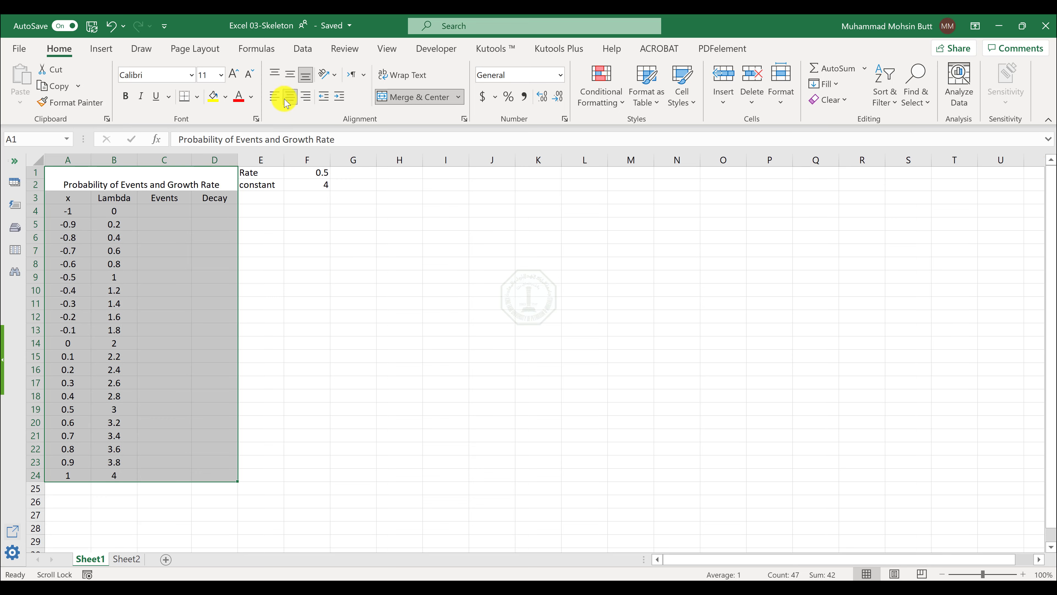
{"action": "left_click", "coordinate": [290, 79]}
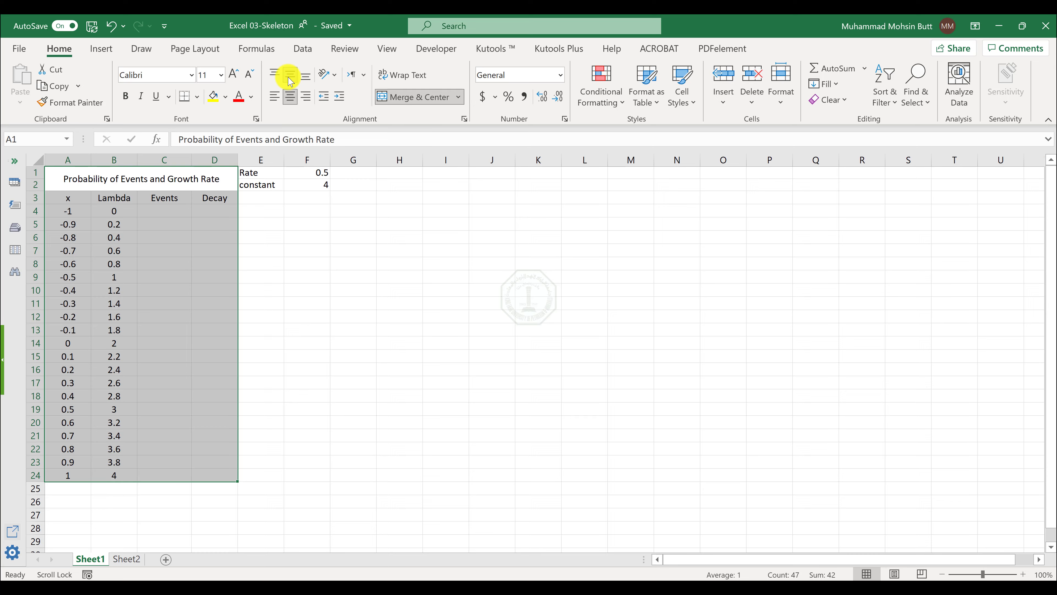
- Following instruction 2 in Word, set up a Between highlight rule for A4:B24 in Excel with limits 0.1 and 0.5
{"action": "key", "text": "alt+Tab"}
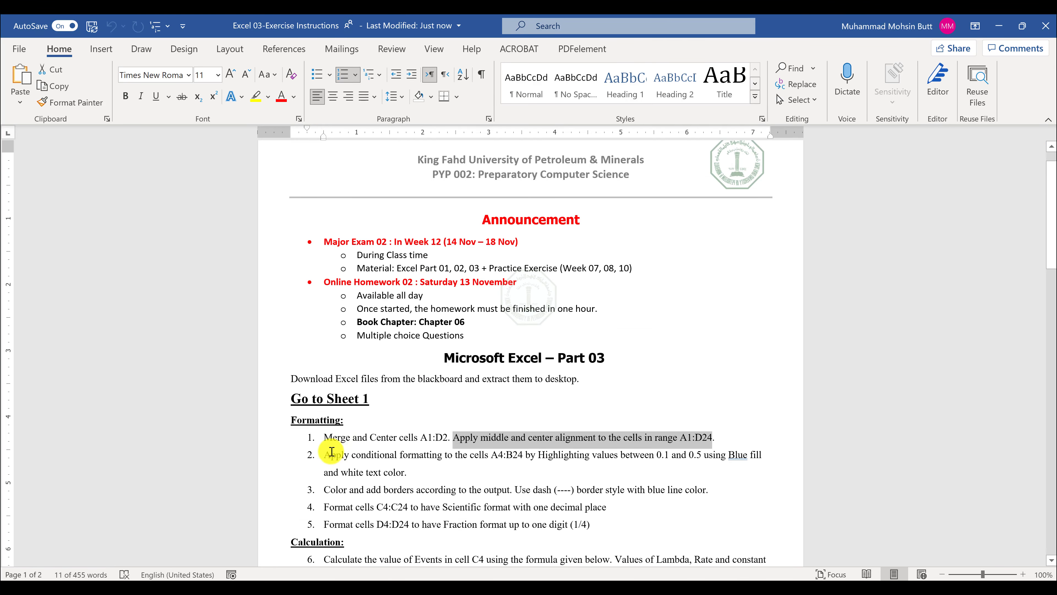
{"action": "left_click_drag", "start_coordinate": [326, 454], "coordinate": [482, 455]}
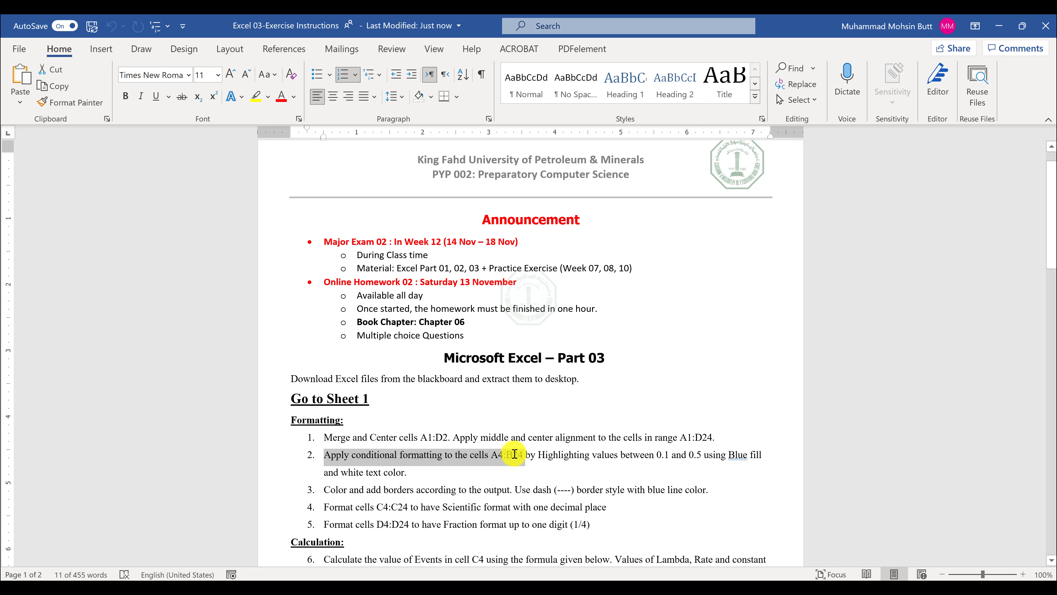
{"action": "key", "text": "alt+Tab"}
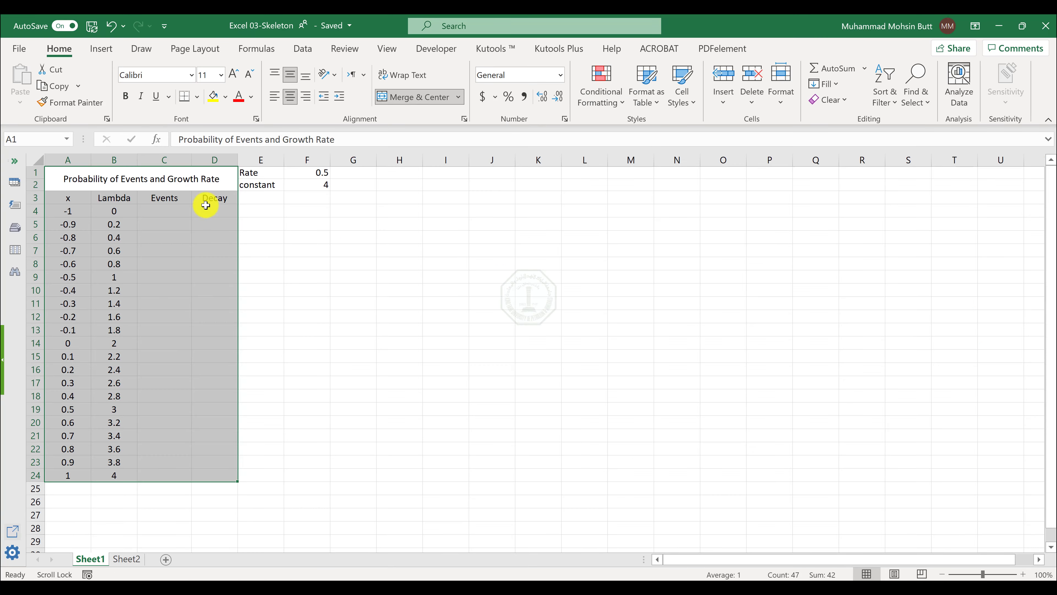
{"action": "left_click", "coordinate": [96, 207]}
{"action": "left_click_drag", "start_coordinate": [72, 217], "coordinate": [131, 475]}
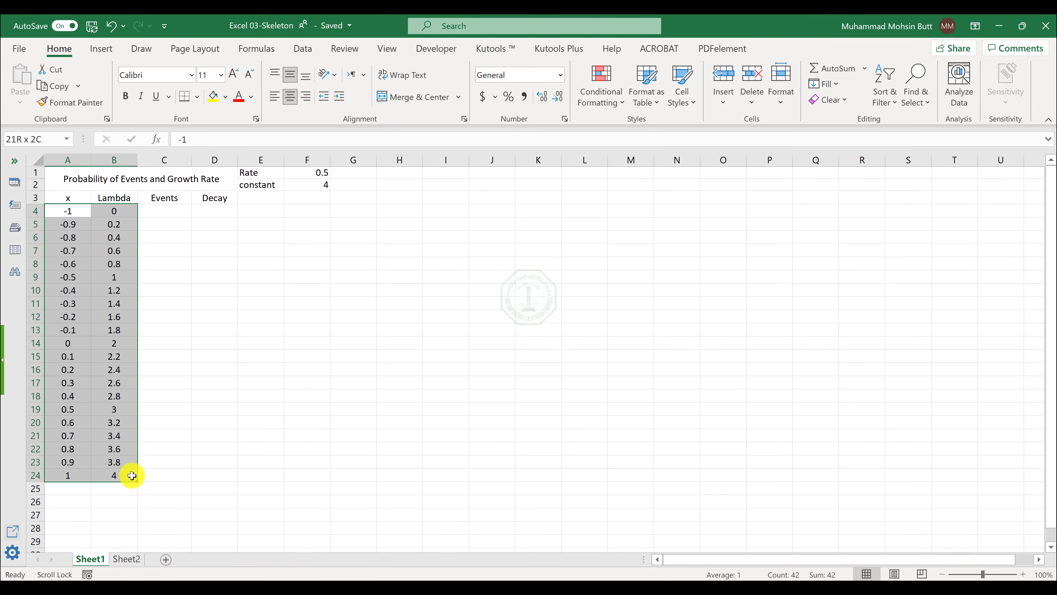
{"action": "key", "text": "alt+Tab"}
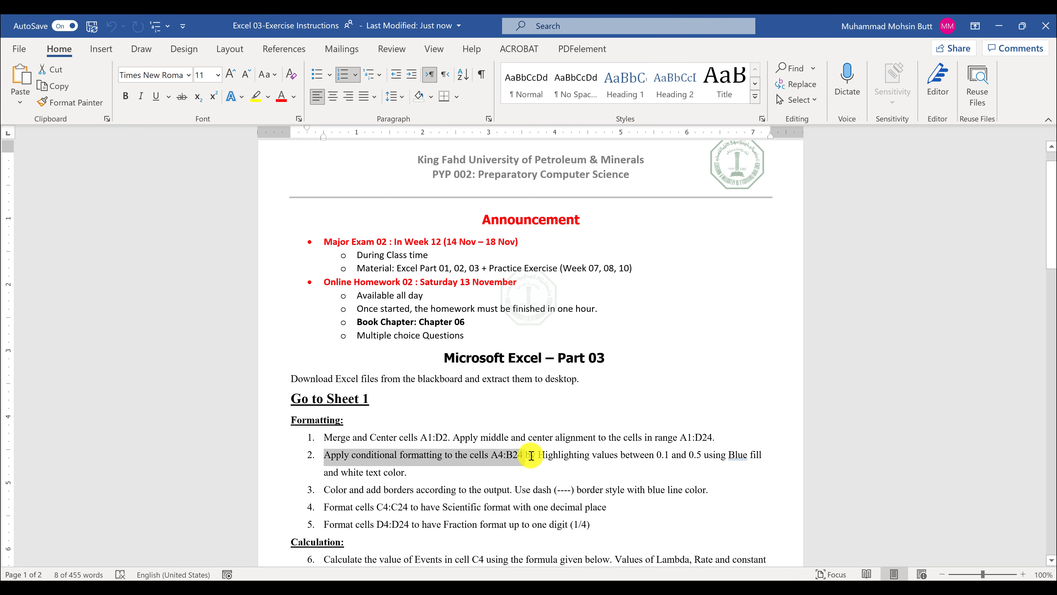
{"action": "left_click_drag", "start_coordinate": [531, 456], "coordinate": [418, 479]}
{"action": "key", "text": "alt+Tab"}
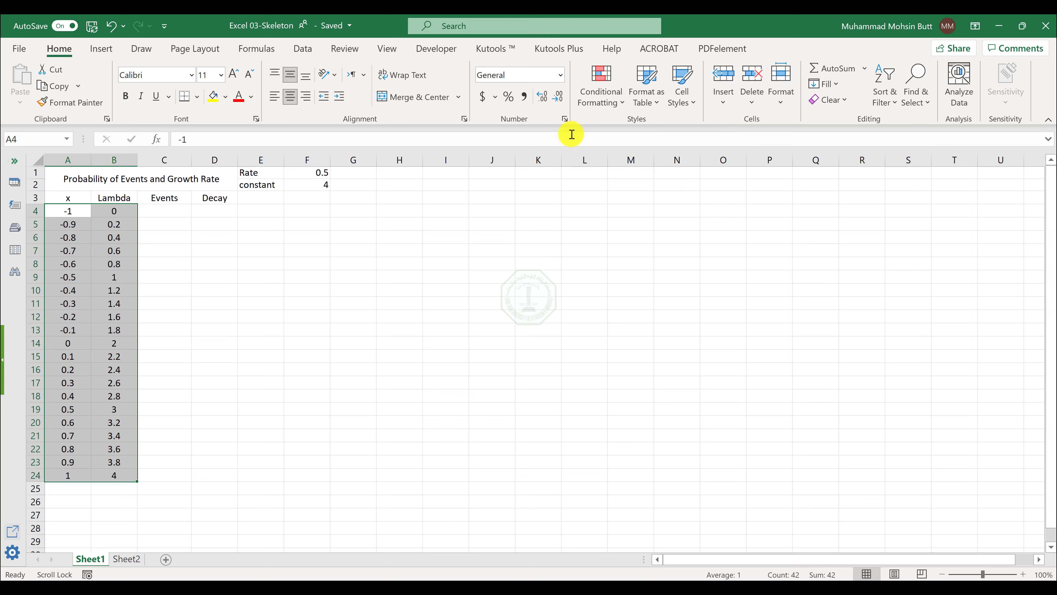
{"action": "left_click", "coordinate": [602, 101]}
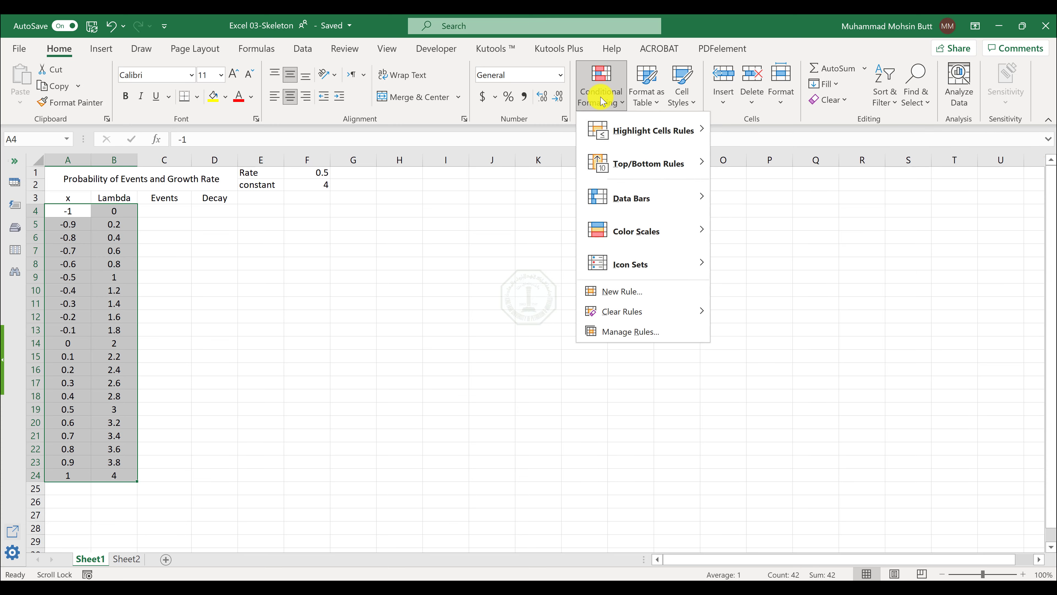
{"action": "mouse_move", "coordinate": [643, 141]}
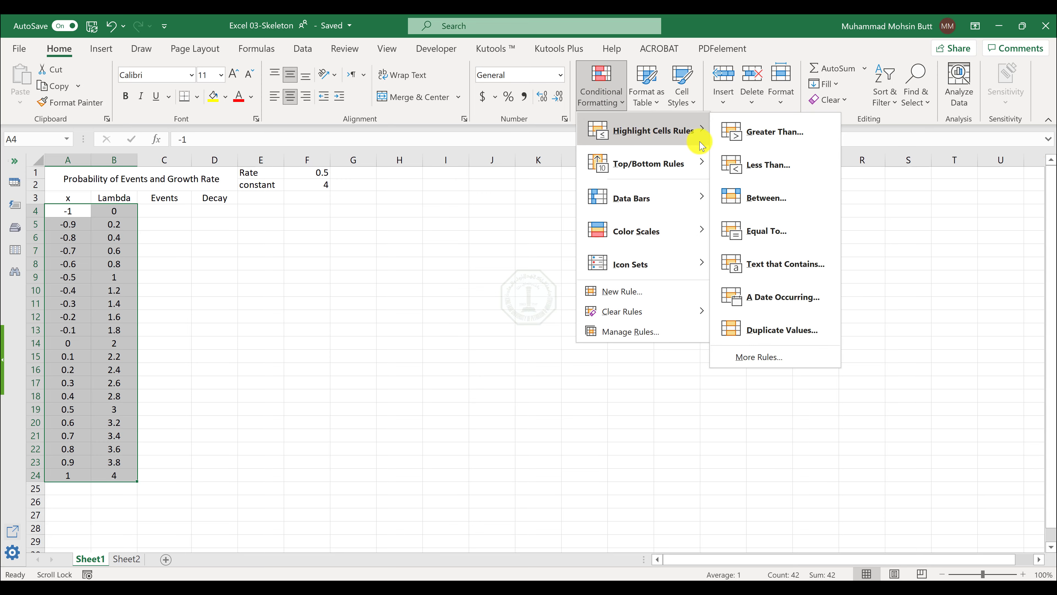
{"action": "left_click", "coordinate": [767, 200]}
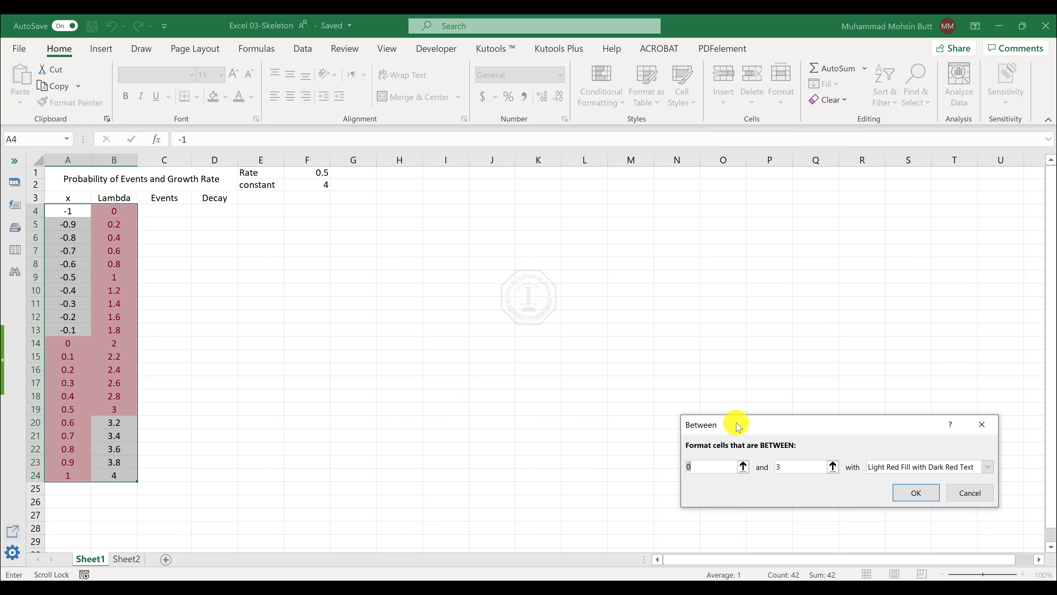
{"action": "left_click_drag", "start_coordinate": [737, 425], "coordinate": [501, 352]}
{"action": "type", "text": "0.1"}
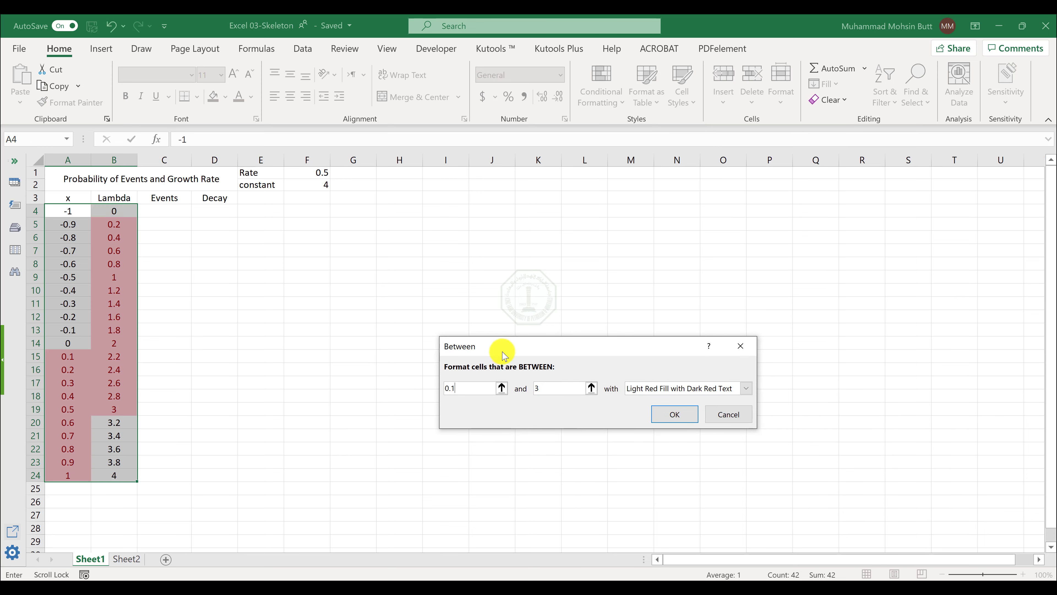
{"action": "type", "text": "0.5"}
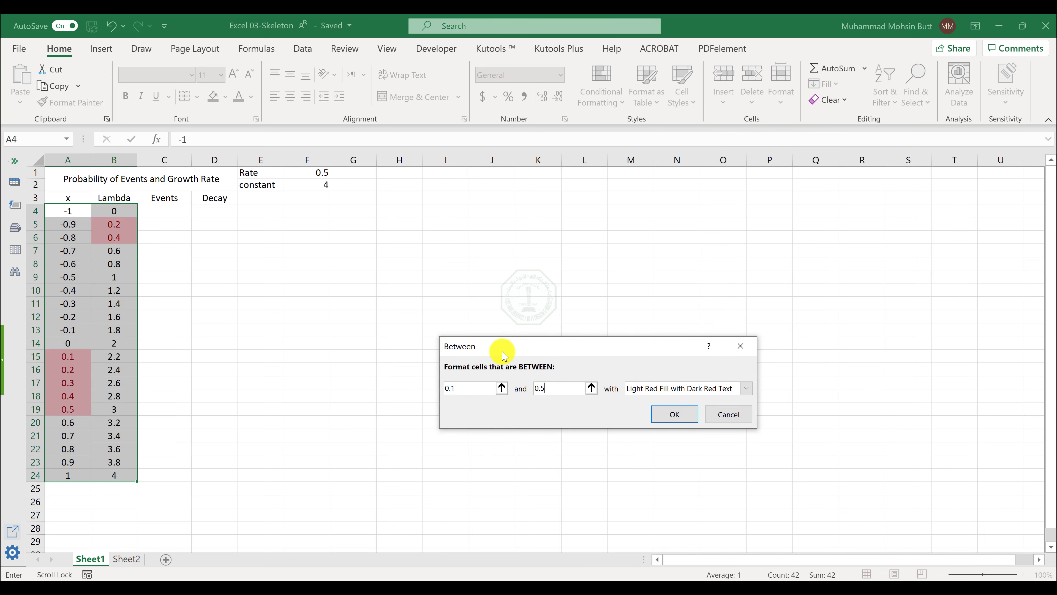
- Give the Between rule a custom format with white text and a light blue fill, and apply it
{"action": "left_click", "coordinate": [687, 393]}
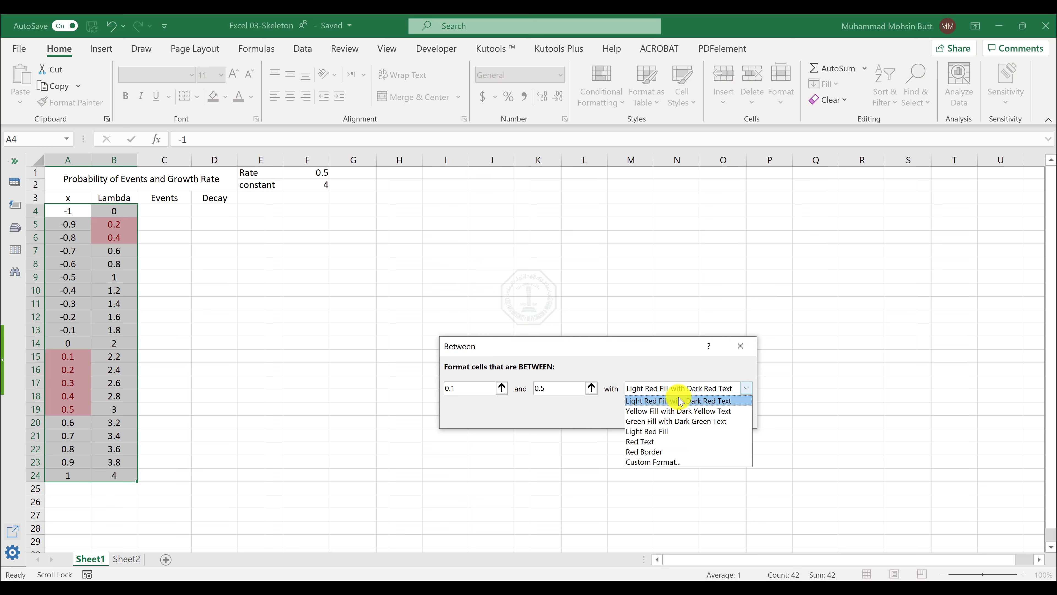
{"action": "left_click", "coordinate": [675, 462]}
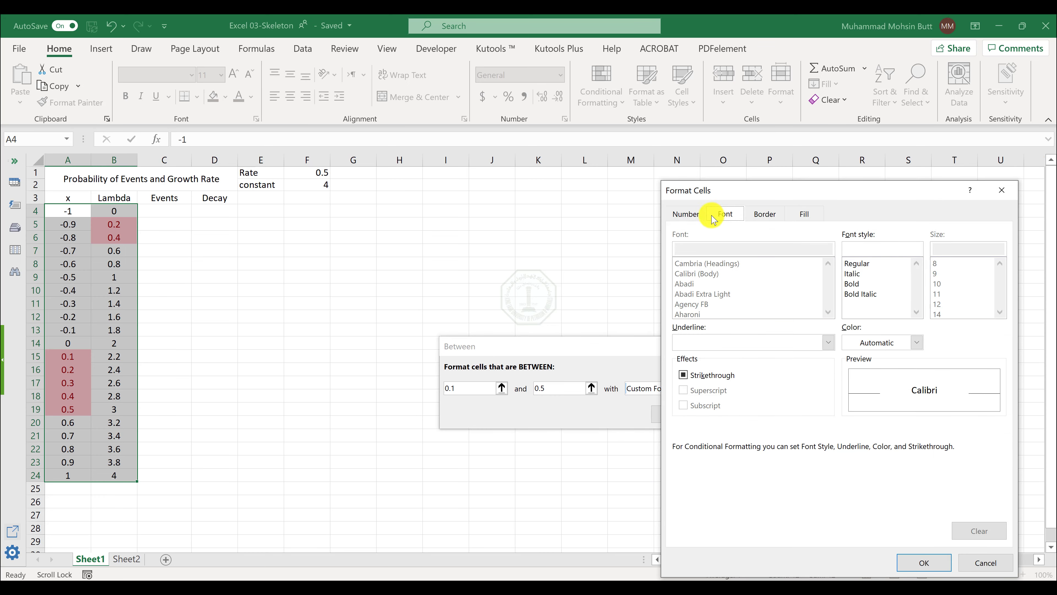
{"action": "left_click", "coordinate": [857, 342]}
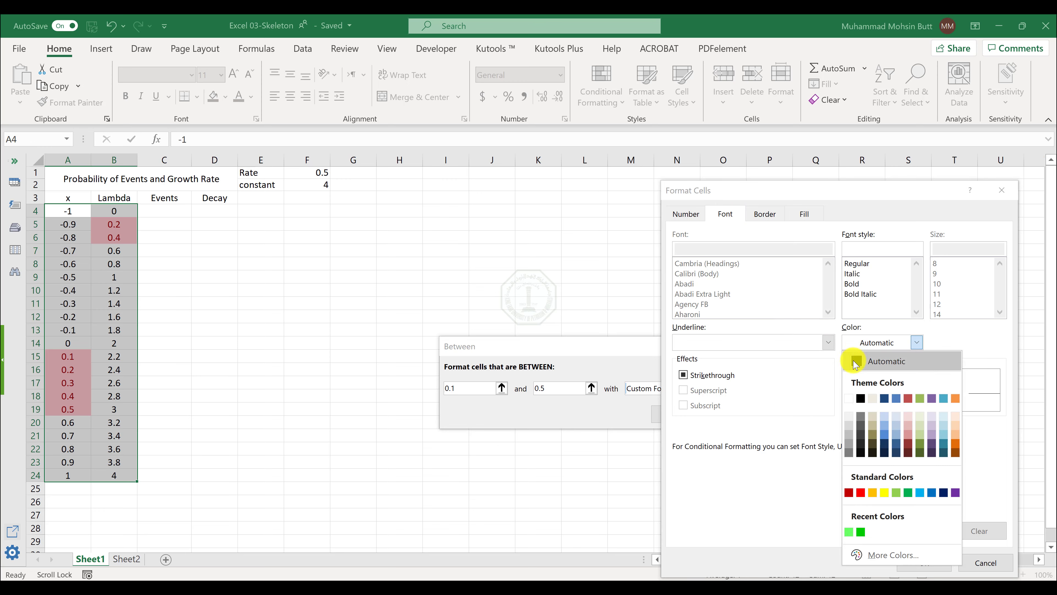
{"action": "left_click", "coordinate": [852, 403]}
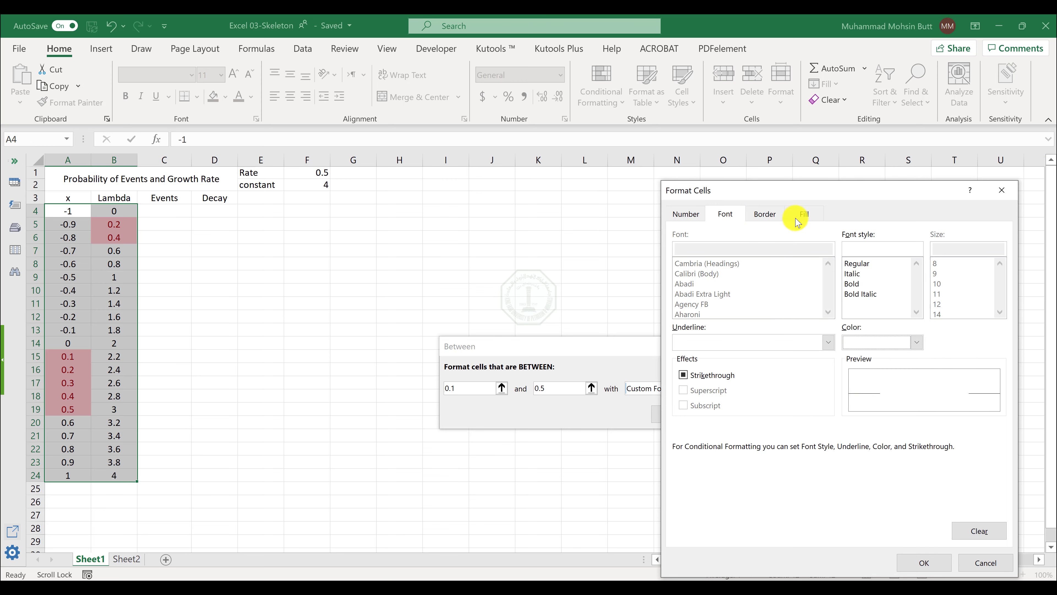
{"action": "left_click", "coordinate": [803, 216]}
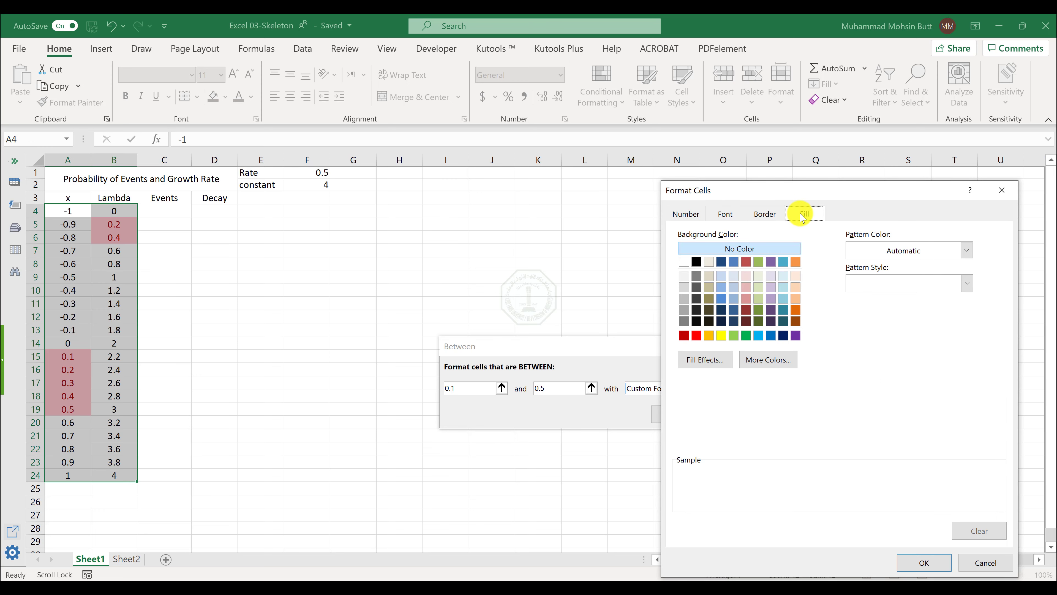
{"action": "left_click", "coordinate": [759, 337]}
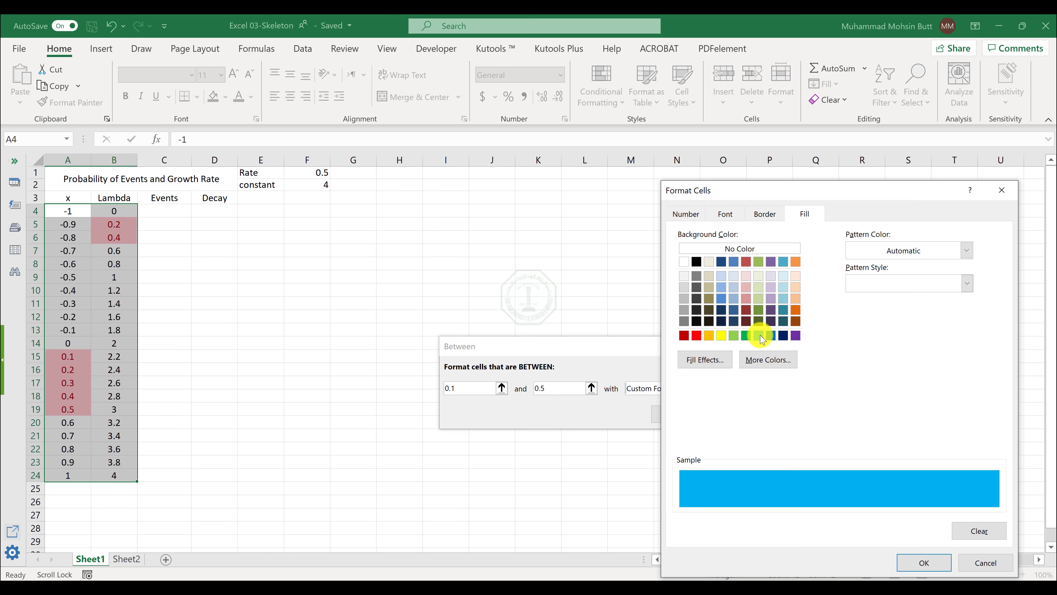
{"action": "left_click", "coordinate": [915, 564]}
{"action": "left_click", "coordinate": [670, 412]}
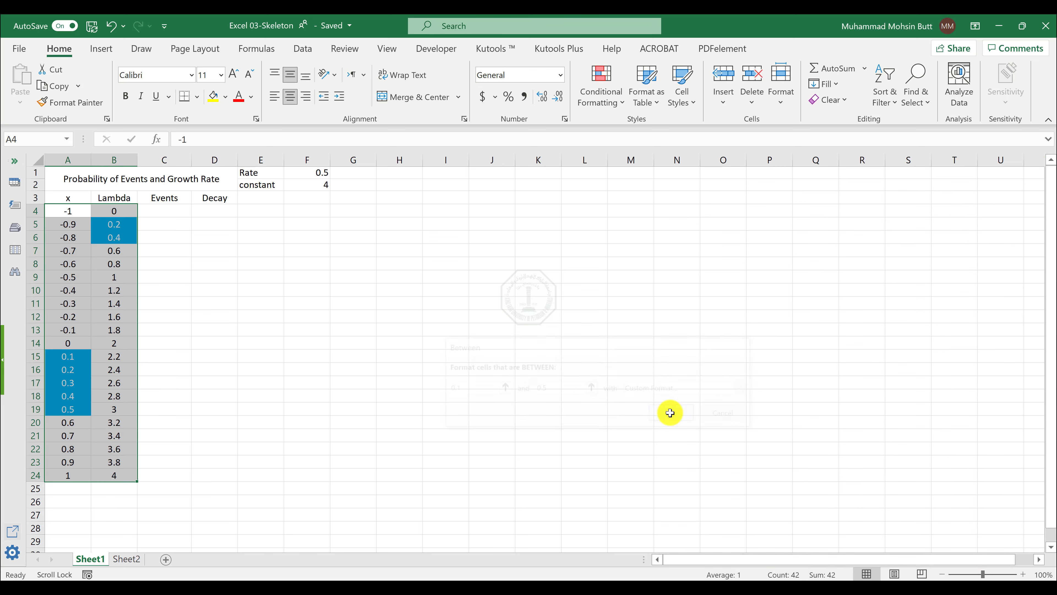
- Check instruction 3 in the Word document, then select A1:D24 and E1:F2 in Excel and choose a dashed border line style
{"action": "key", "text": "alt+Tab"}
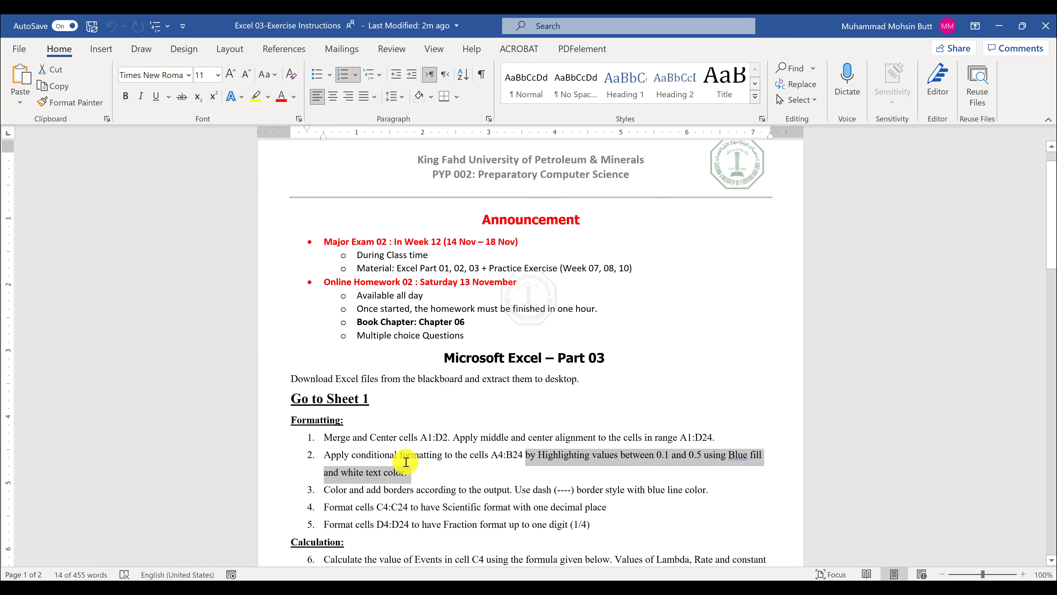
{"action": "left_click", "coordinate": [401, 472]}
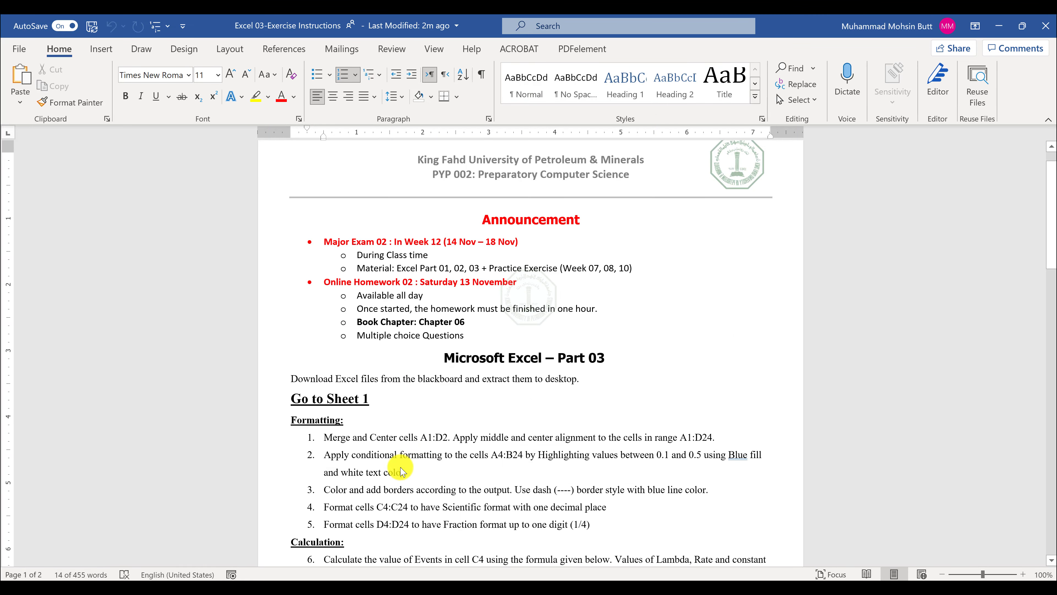
{"action": "left_click_drag", "start_coordinate": [332, 490], "coordinate": [700, 496]}
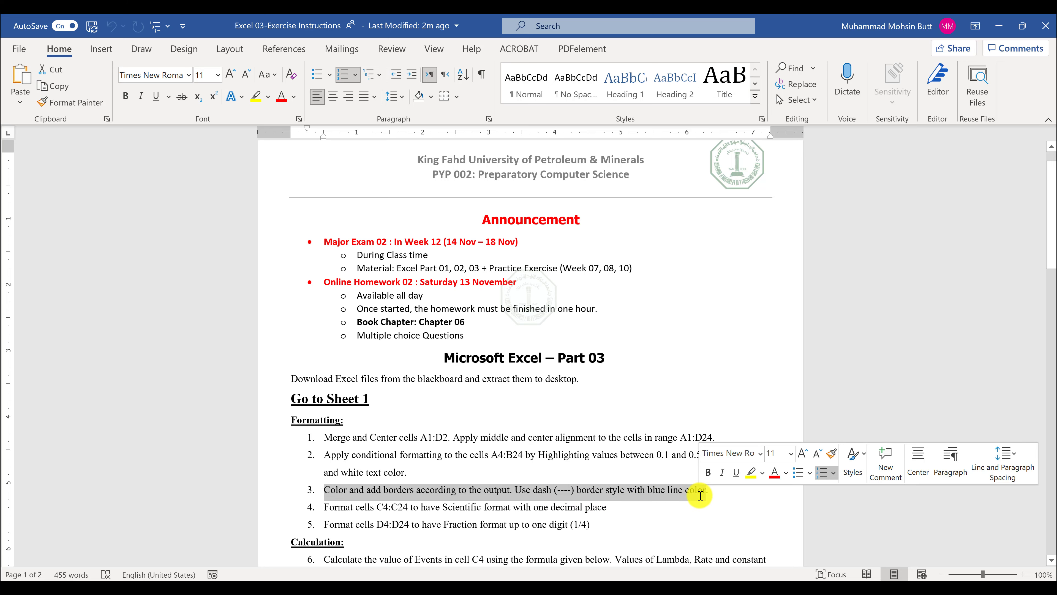
{"action": "key", "text": "alt+Tab"}
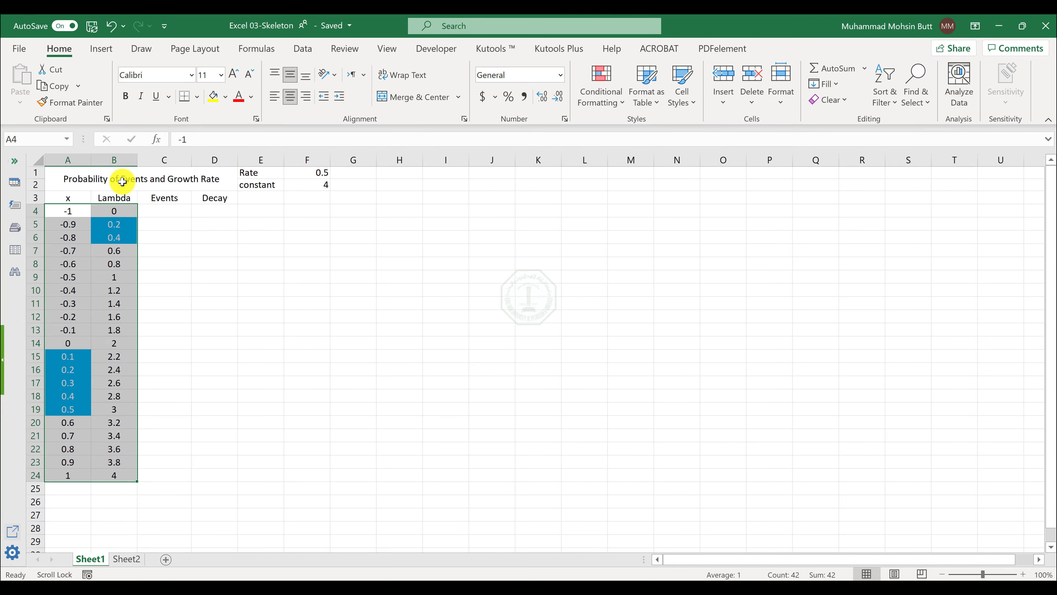
{"action": "left_click_drag", "start_coordinate": [122, 182], "coordinate": [177, 476]}
{"action": "left_click_drag", "start_coordinate": [255, 172], "coordinate": [303, 185], "text": "ctrl"}
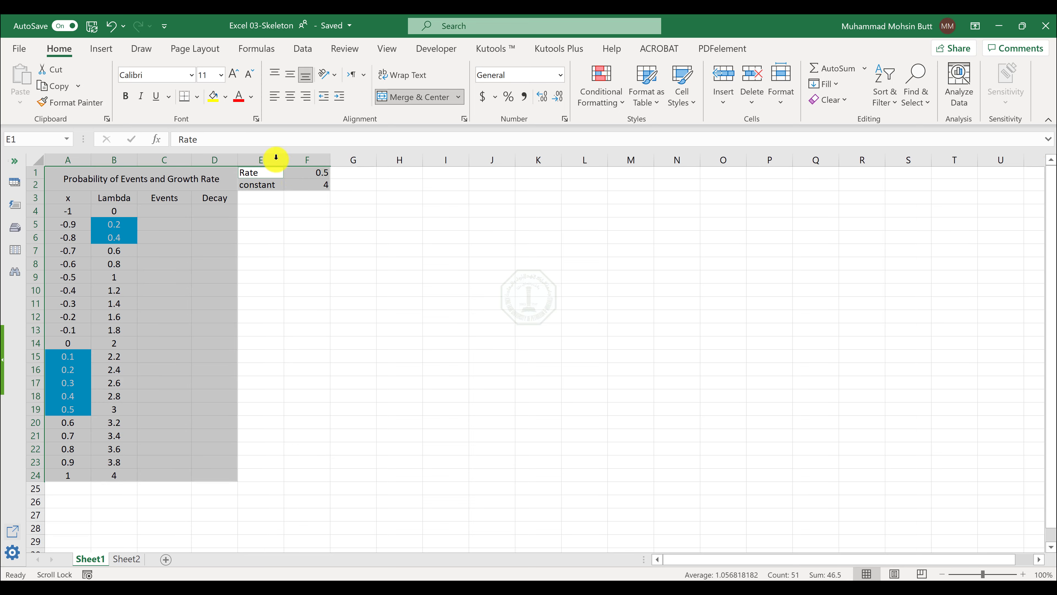
{"action": "left_click", "coordinate": [197, 97]}
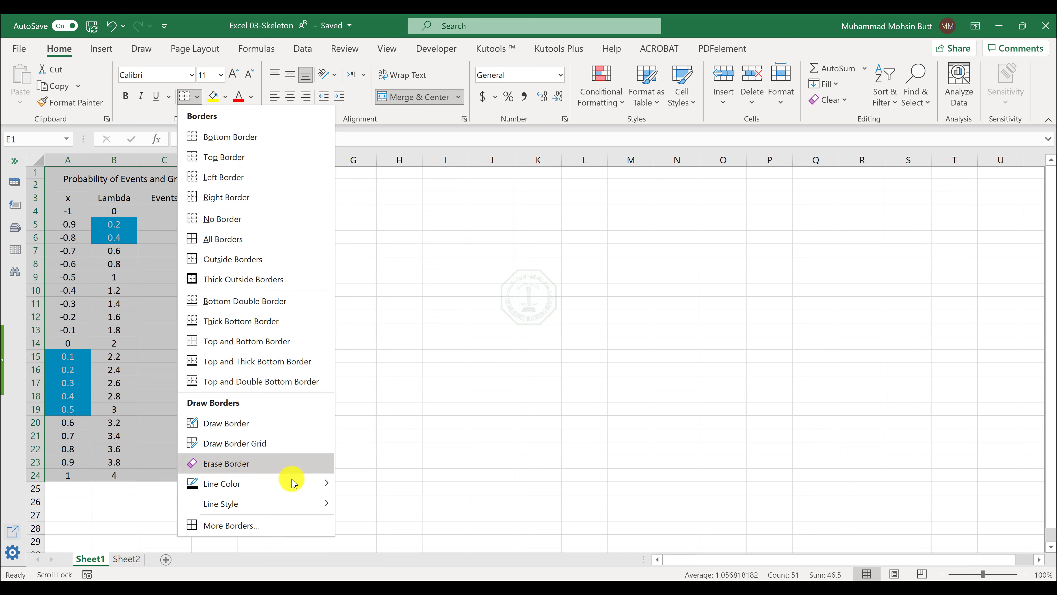
{"action": "mouse_move", "coordinate": [286, 505]}
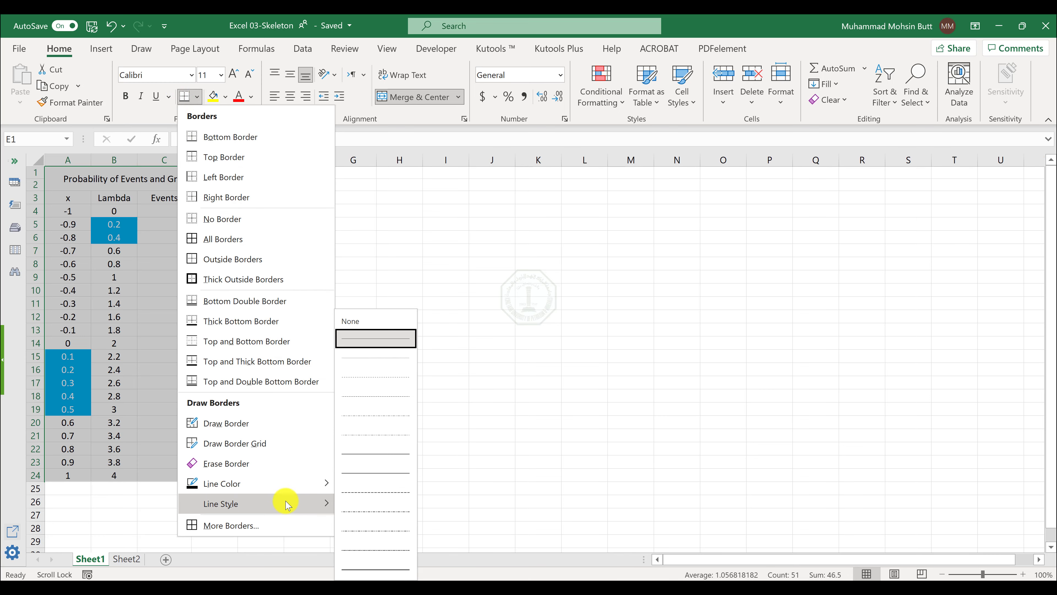
{"action": "left_click", "coordinate": [375, 493]}
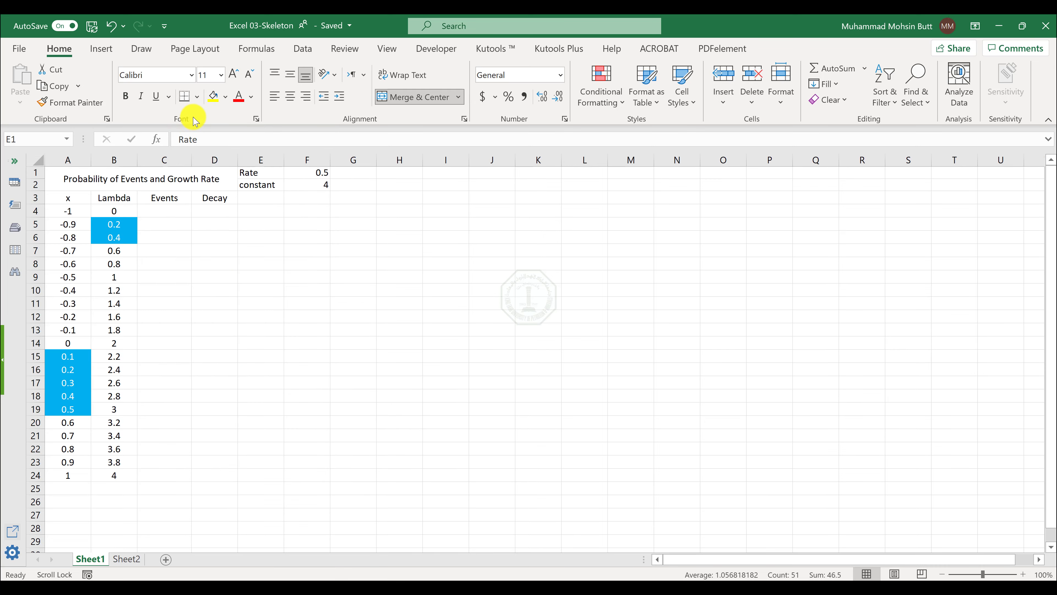
- Recheck instruction 3 in Word, set the border line color to light blue in Excel, and apply all borders to A1:D24 and E1:F2
{"action": "key", "text": "alt+Tab"}
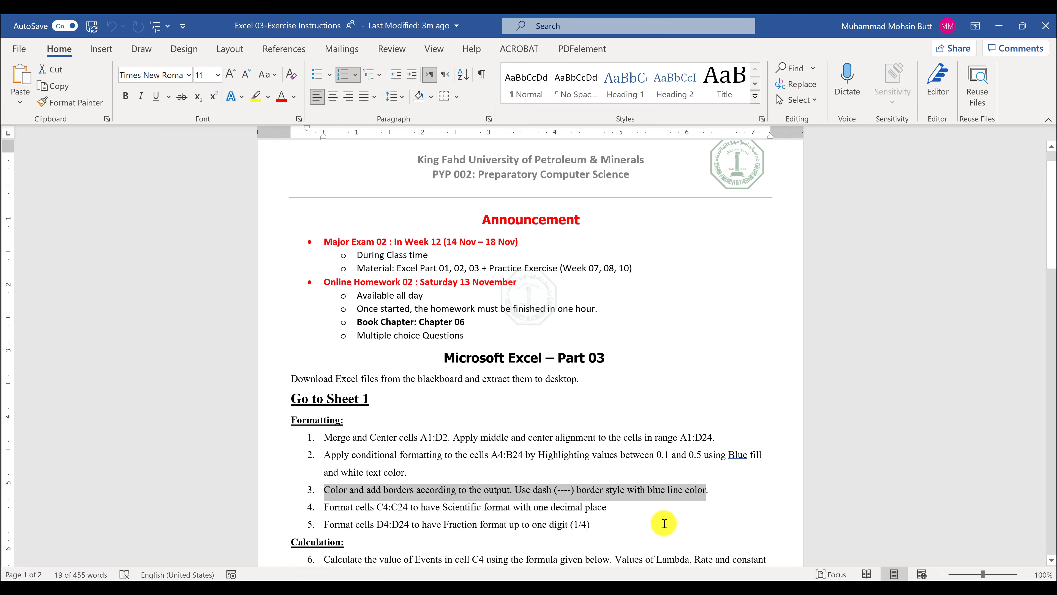
{"action": "key", "text": "alt+Tab"}
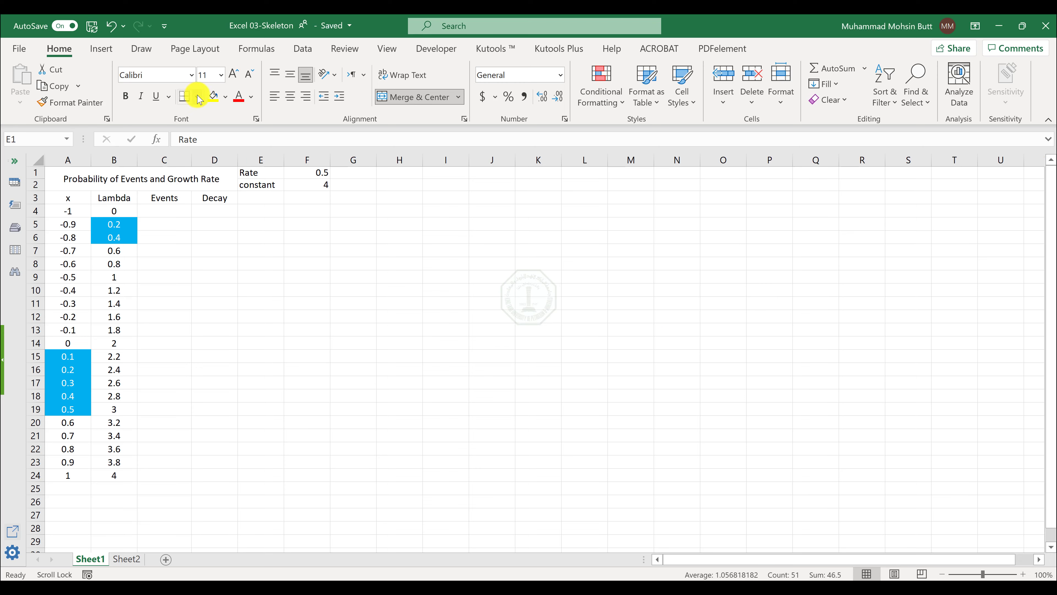
{"action": "left_click", "coordinate": [198, 97]}
{"action": "mouse_move", "coordinate": [288, 483]}
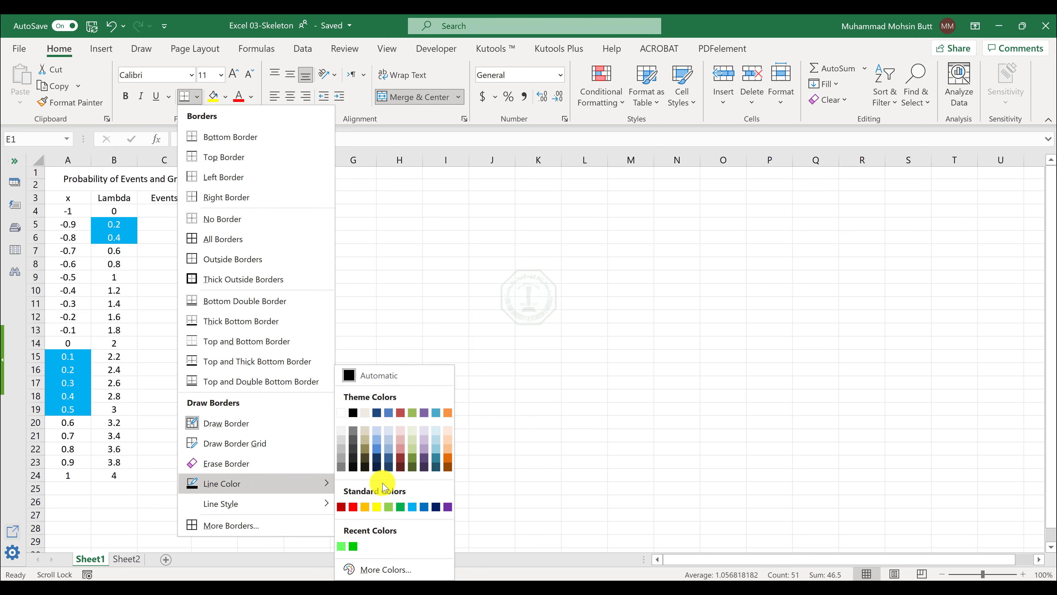
{"action": "left_click", "coordinate": [415, 507]}
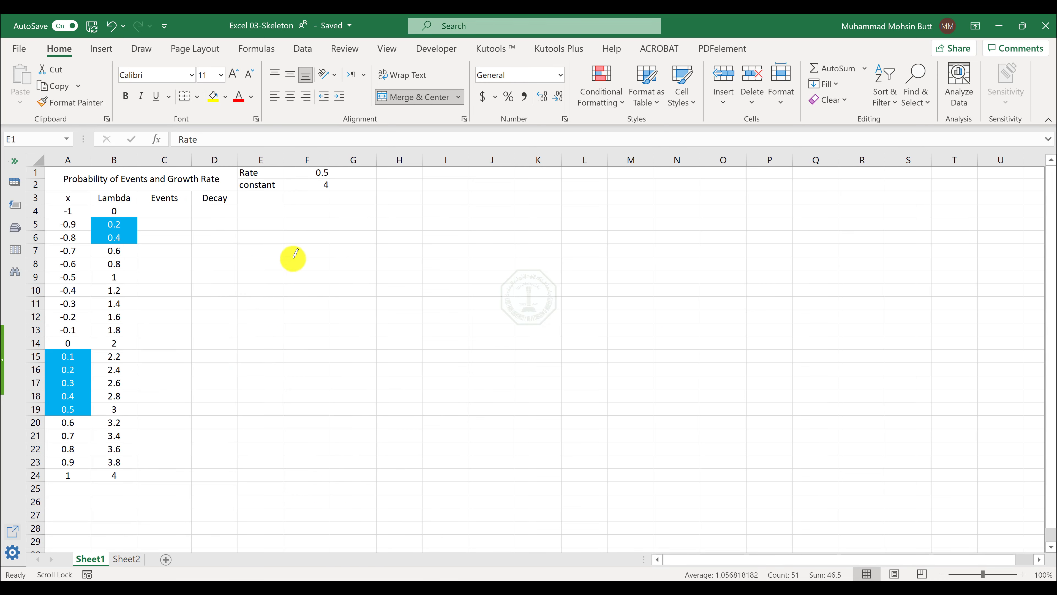
{"action": "left_click", "coordinate": [197, 103]}
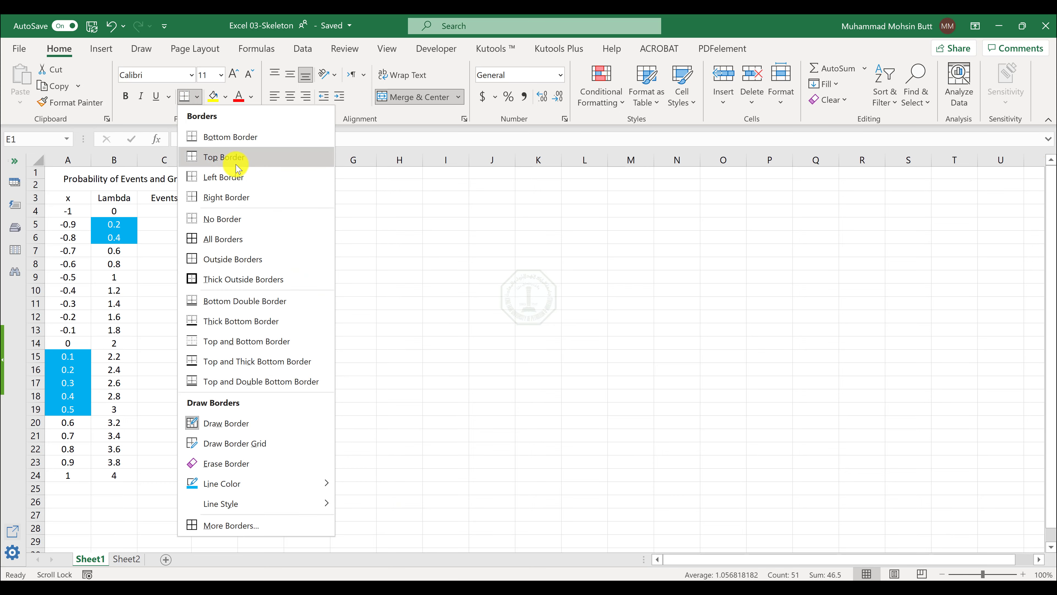
{"action": "left_click", "coordinate": [248, 236]}
{"action": "left_click", "coordinate": [205, 227]}
{"action": "left_click", "coordinate": [298, 277]}
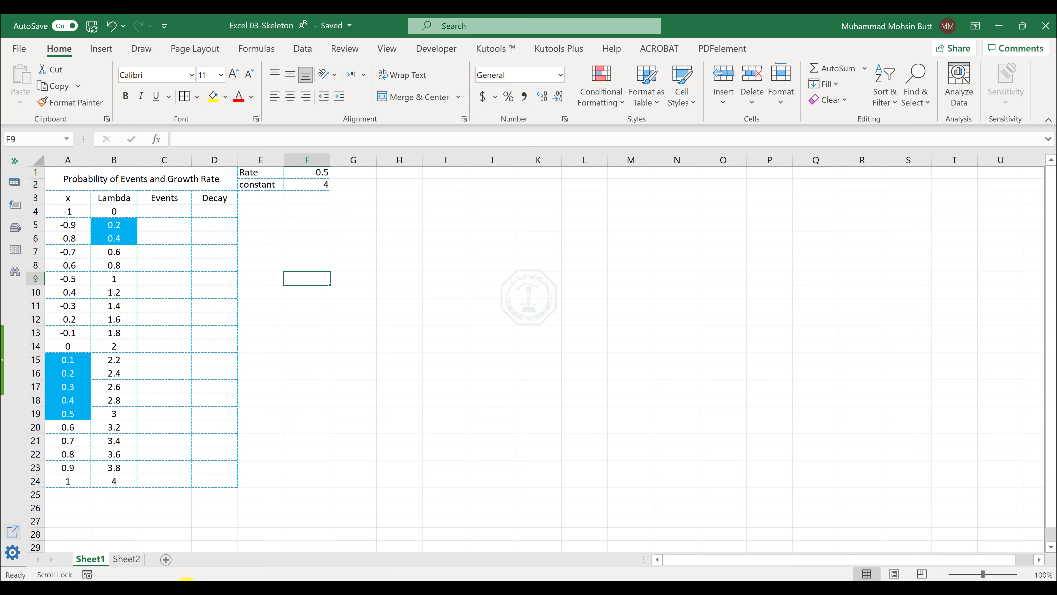
- Open the Excel 03-Output PDF from the Excel Part 03 folder, examine the expected cell colors, and return to the Excel workbook
{"action": "mouse_move", "coordinate": [186, 578]}
{"action": "left_click", "coordinate": [236, 537]}
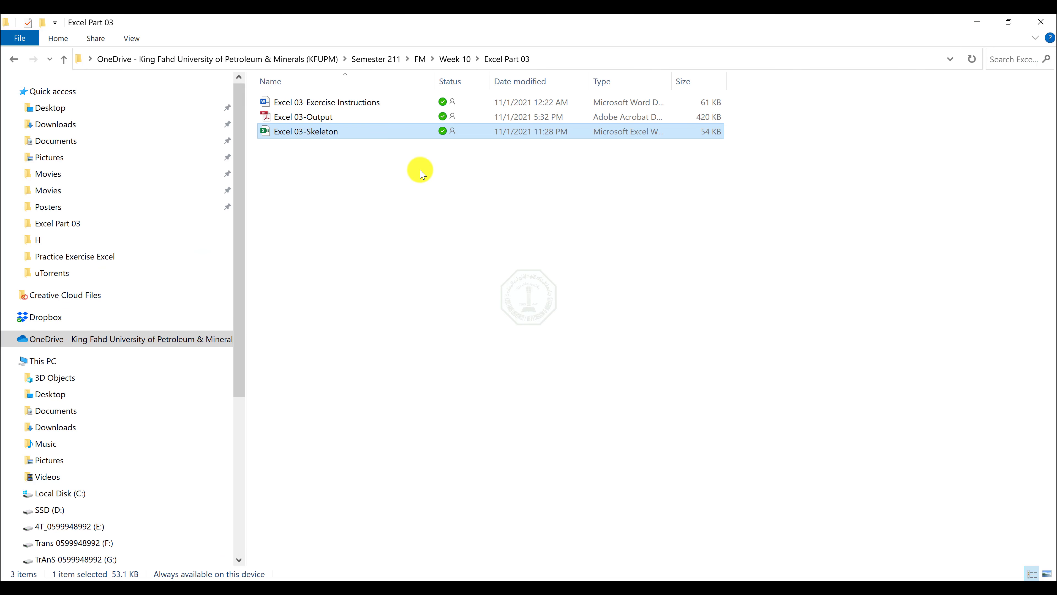
{"action": "left_click", "coordinate": [320, 117]}
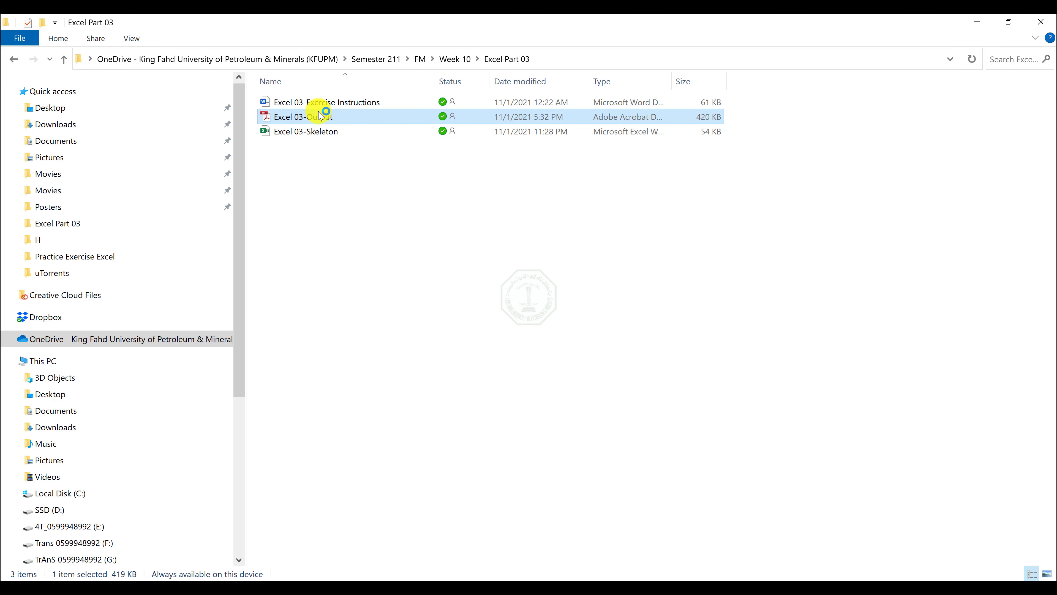
{"action": "double_click", "coordinate": [321, 116]}
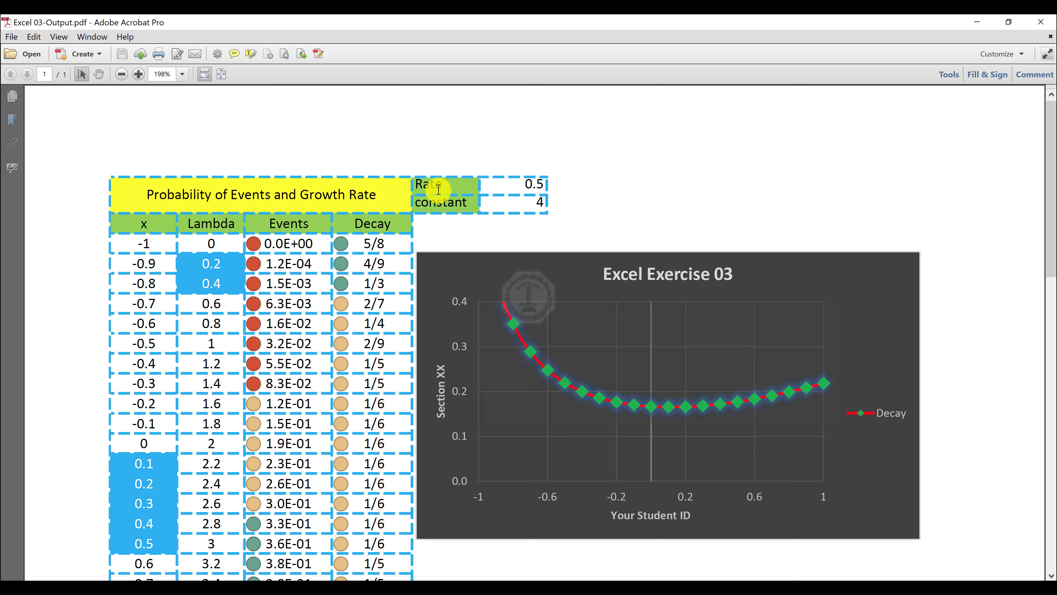
{"action": "key", "text": "alt+Tab"}
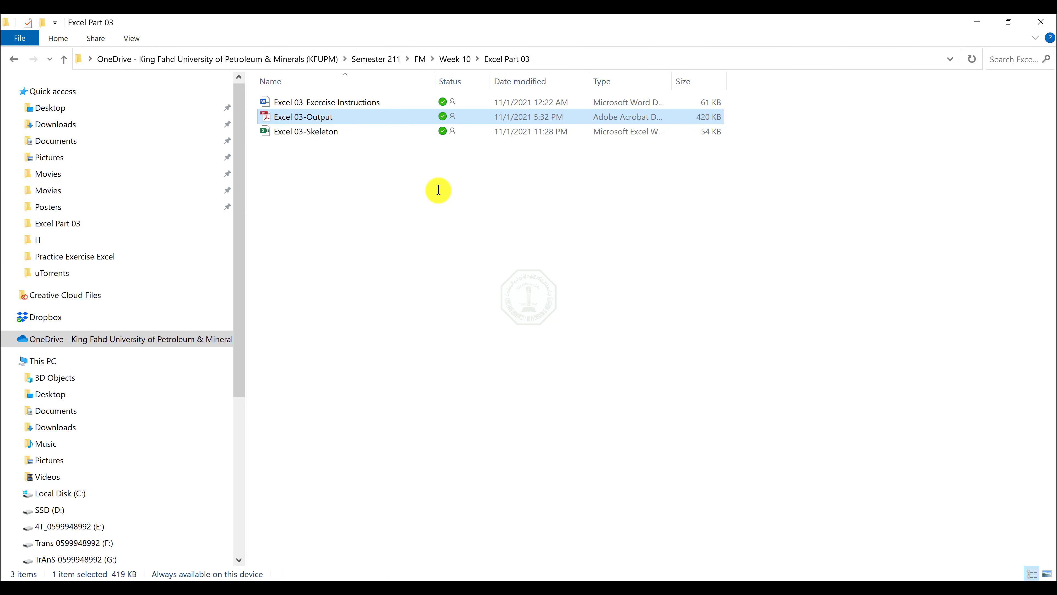
{"action": "left_click", "coordinate": [403, 178]}
{"action": "key", "text": "alt+Tab"}
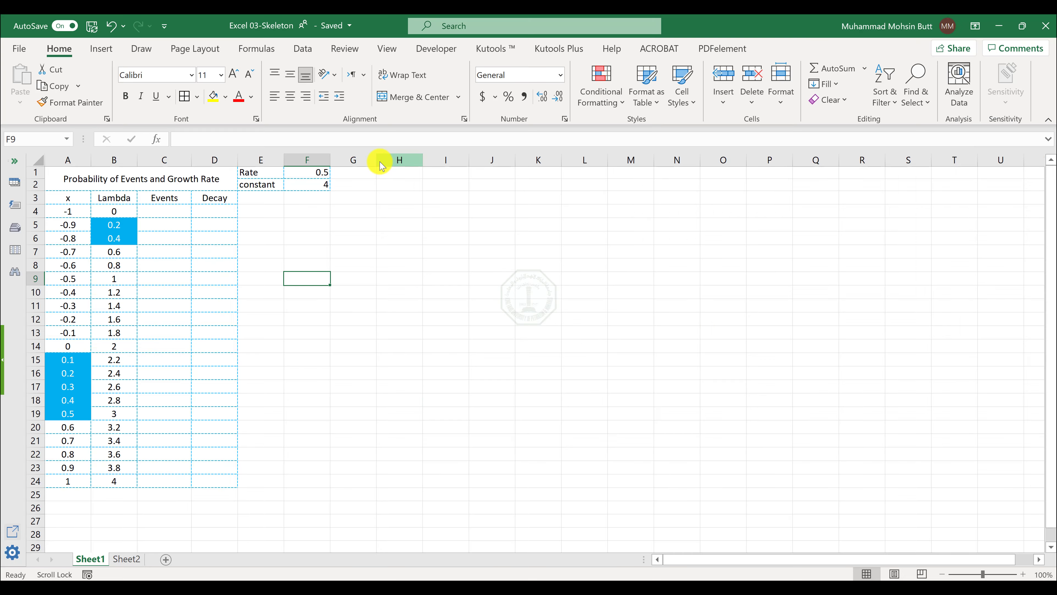
- Fill the merged title A1:D2 with yellow and the header cells A3:D3 and label cells E1:E2 with light green
{"action": "left_click", "coordinate": [162, 177]}
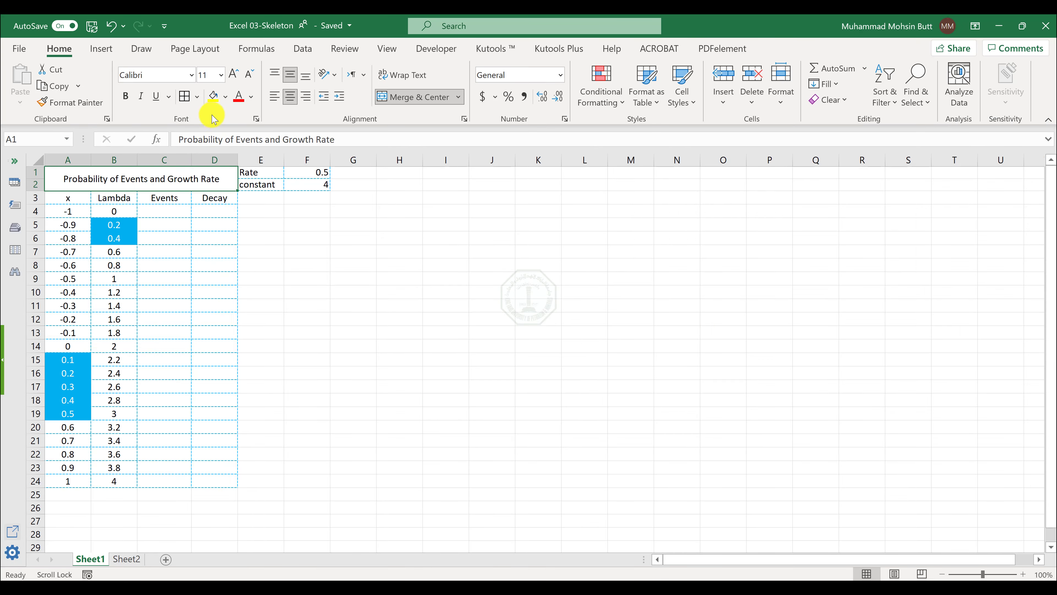
{"action": "left_click", "coordinate": [213, 97]}
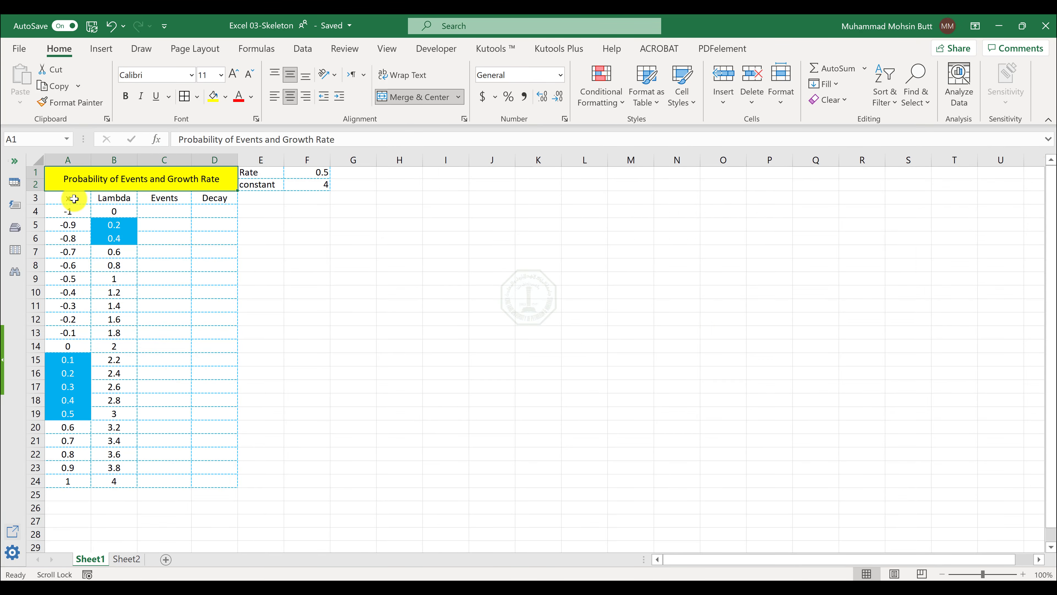
{"action": "left_click_drag", "start_coordinate": [74, 199], "coordinate": [264, 181]}
{"action": "left_click", "coordinate": [264, 176], "text": "ctrl"}
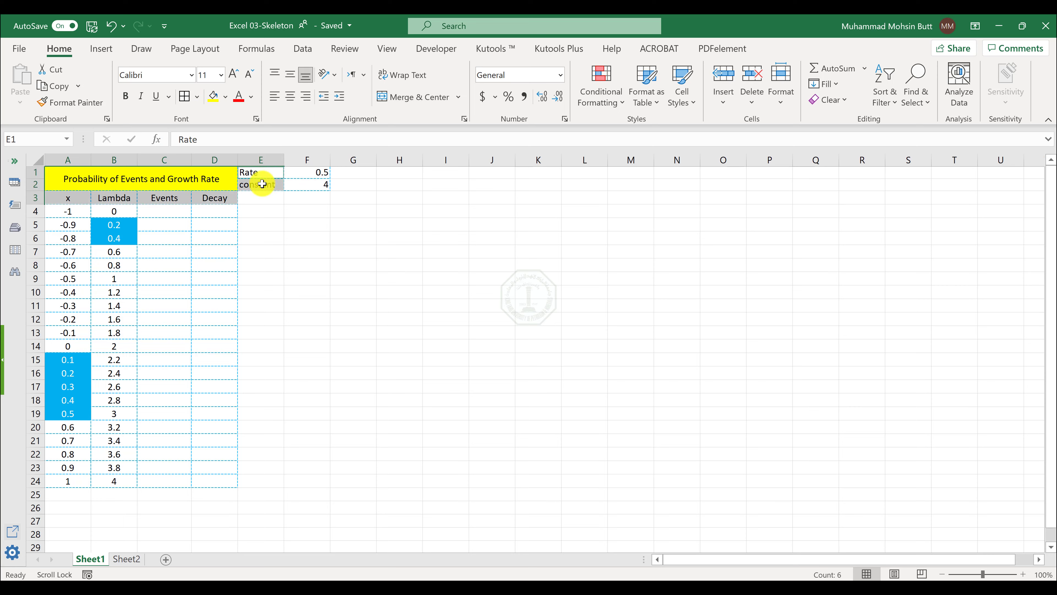
{"action": "left_click", "coordinate": [224, 99]}
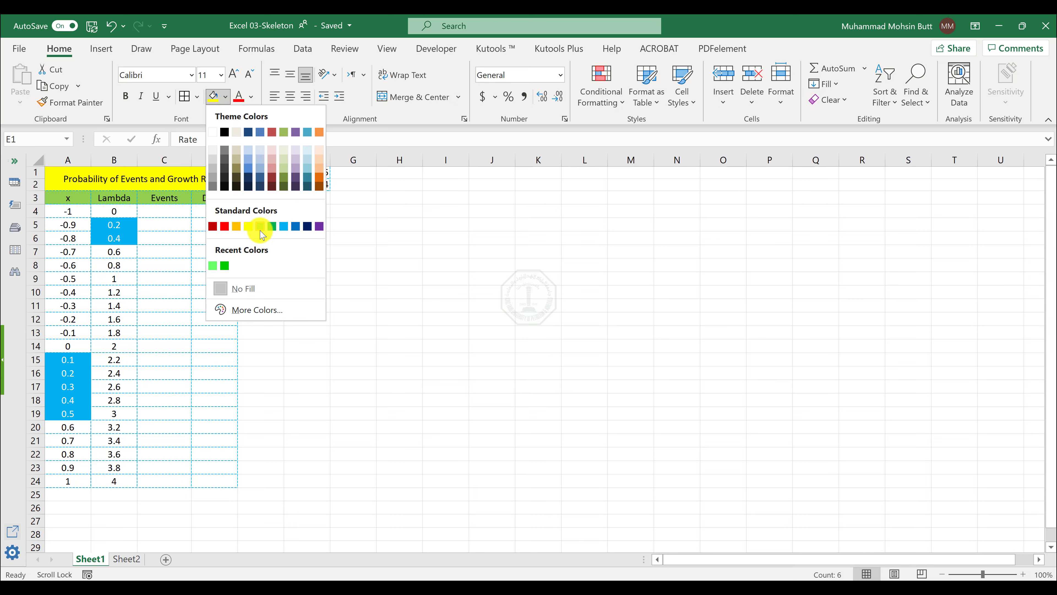
{"action": "left_click", "coordinate": [262, 227]}
{"action": "left_click", "coordinate": [172, 212]}
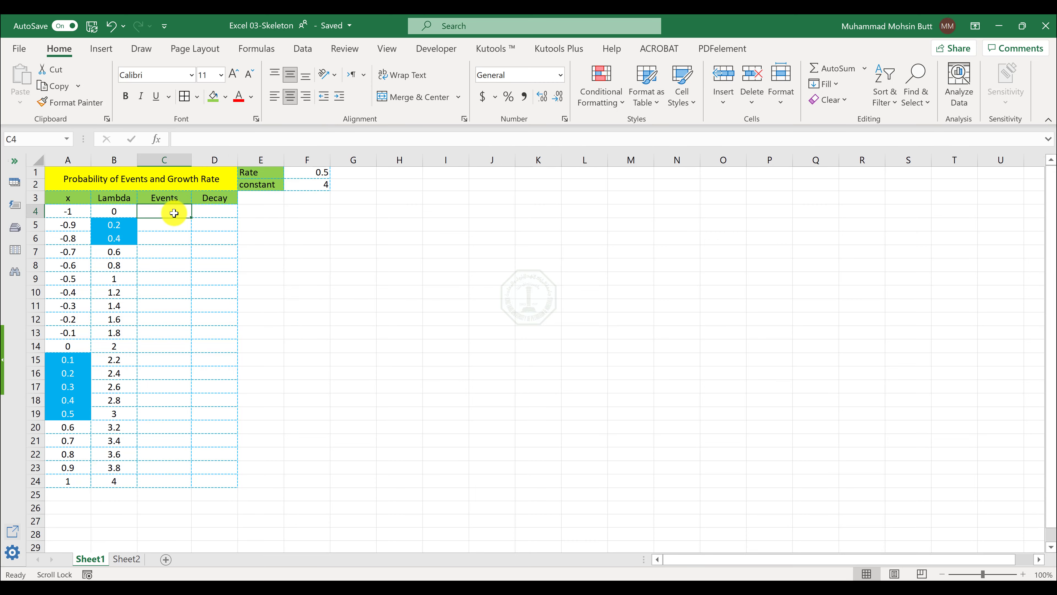
- Check instruction 4 in Word and format C4:C24 in Excel as Scientific with 1 decimal place
{"action": "key", "text": "alt+Tab"}
{"action": "key", "text": "Tab"}
{"action": "key", "text": "Tab"}
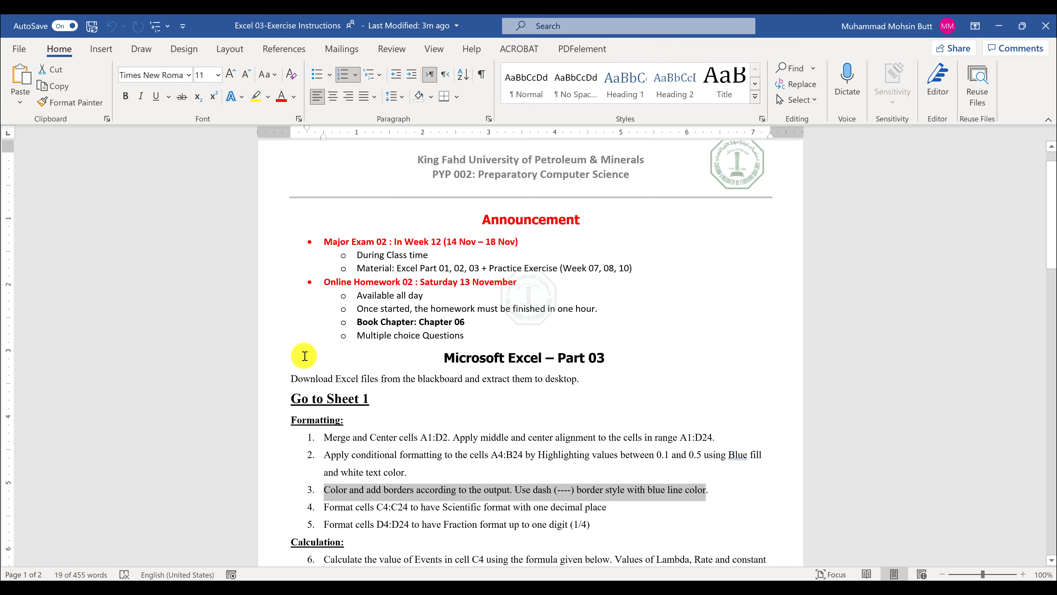
{"action": "scroll", "coordinate": [416, 412], "scroll_direction": "down", "scroll_amount": 1}
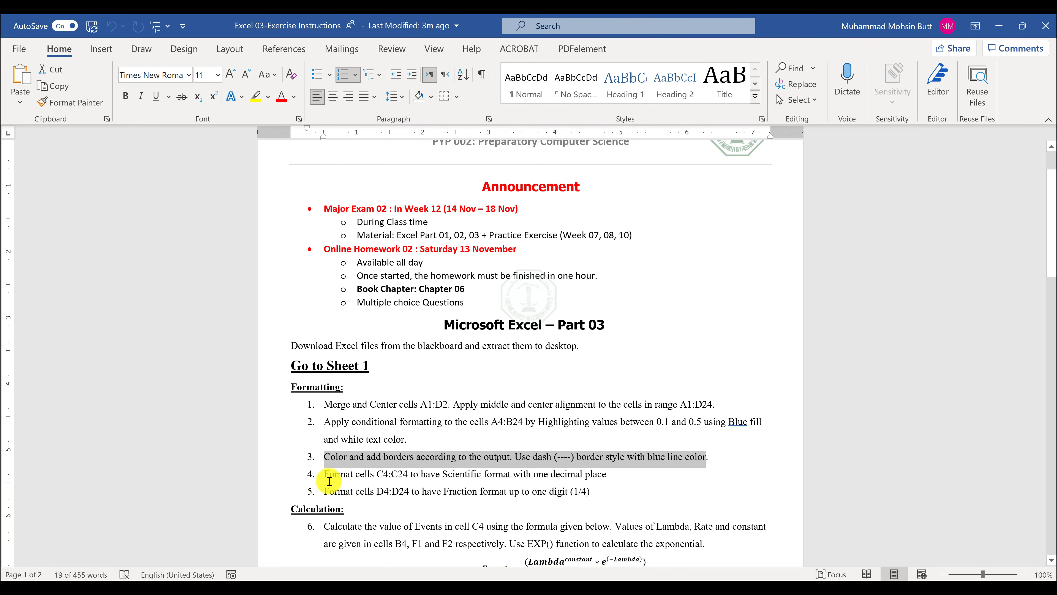
{"action": "left_click_drag", "start_coordinate": [330, 481], "coordinate": [596, 473]}
{"action": "key", "text": "alt+Tab"}
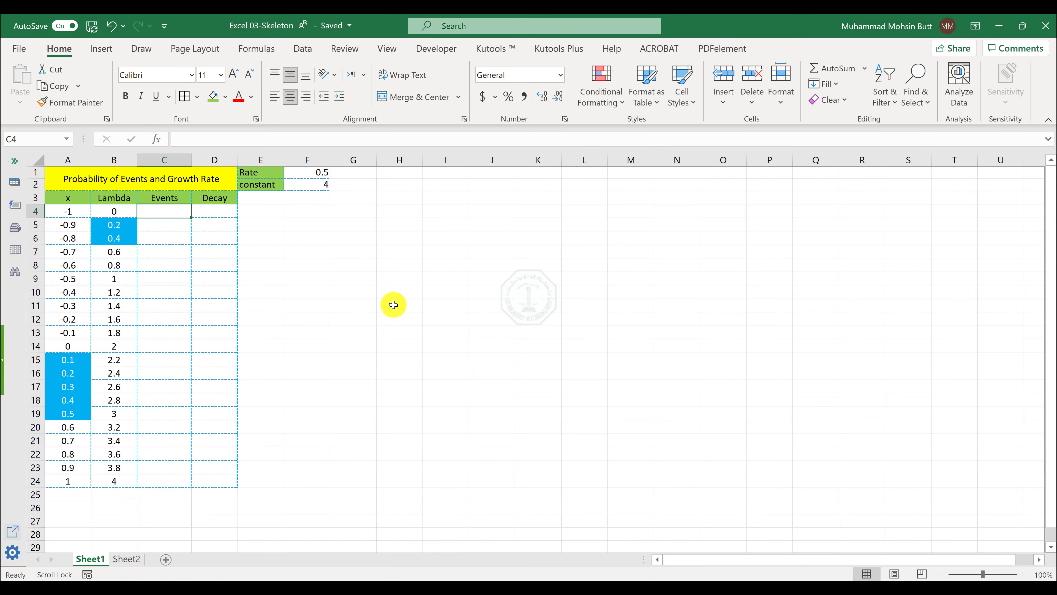
{"action": "left_click_drag", "start_coordinate": [163, 213], "coordinate": [166, 484]}
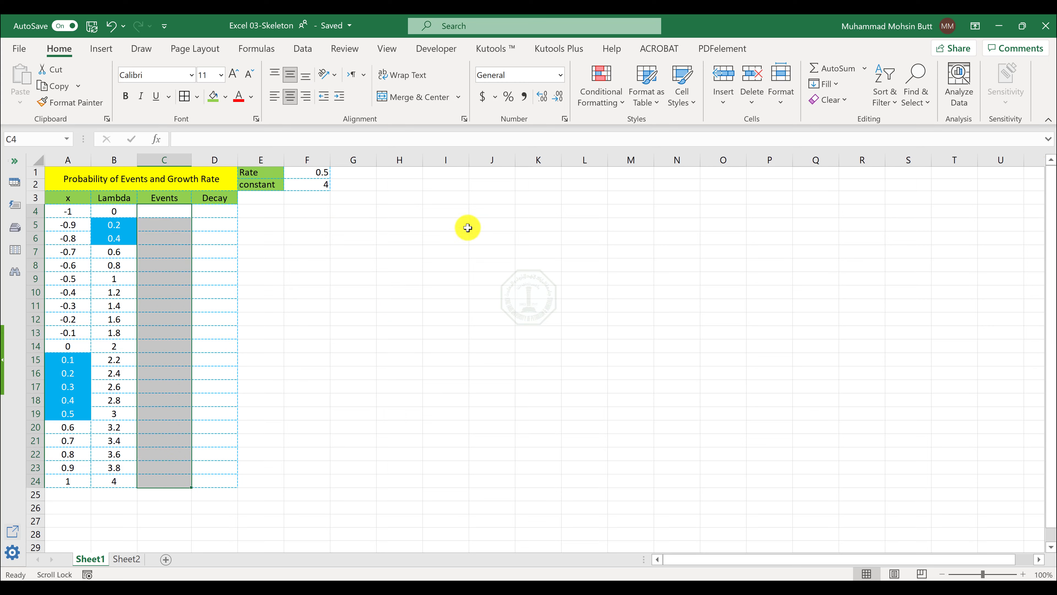
{"action": "left_click", "coordinate": [564, 120]}
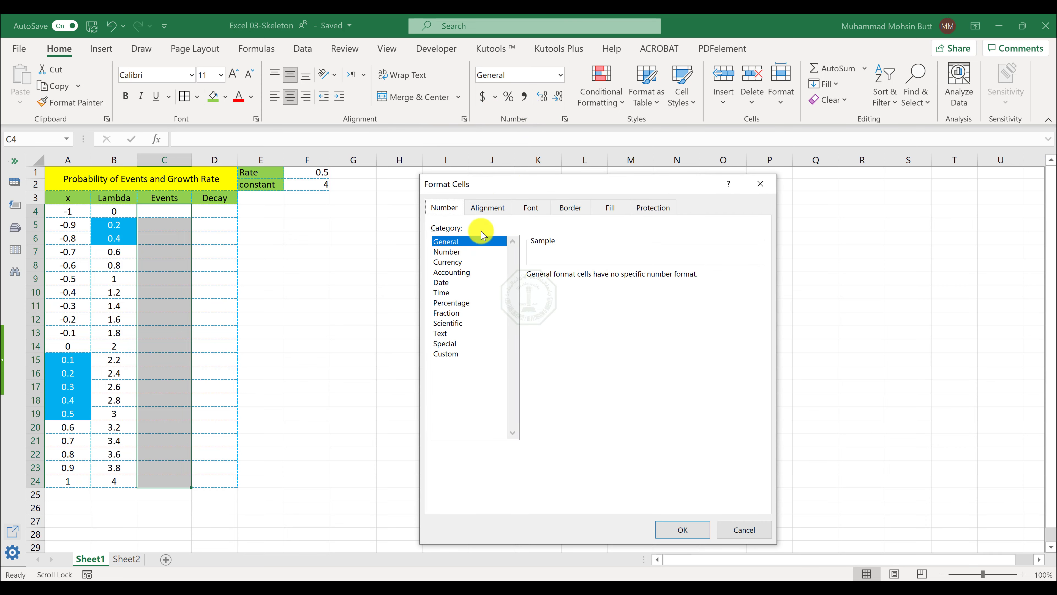
{"action": "left_click", "coordinate": [454, 323]}
{"action": "left_click", "coordinate": [619, 279]}
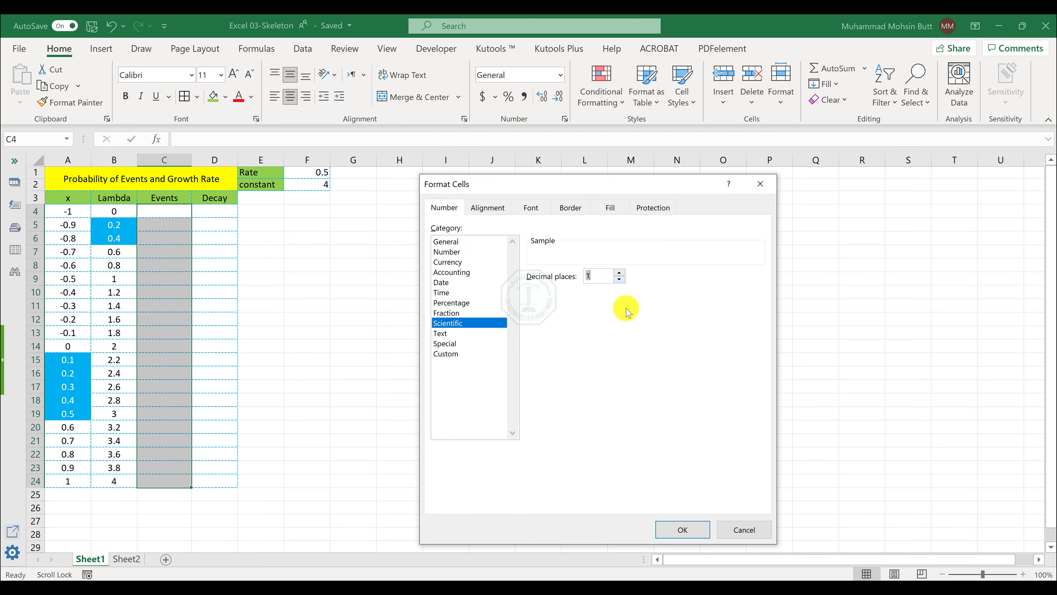
{"action": "left_click", "coordinate": [682, 530]}
- Check instruction 5 in Word and format D4:D24 in Excel as Fraction, up to one digit (1/4)
{"action": "key", "text": "alt+Tab"}
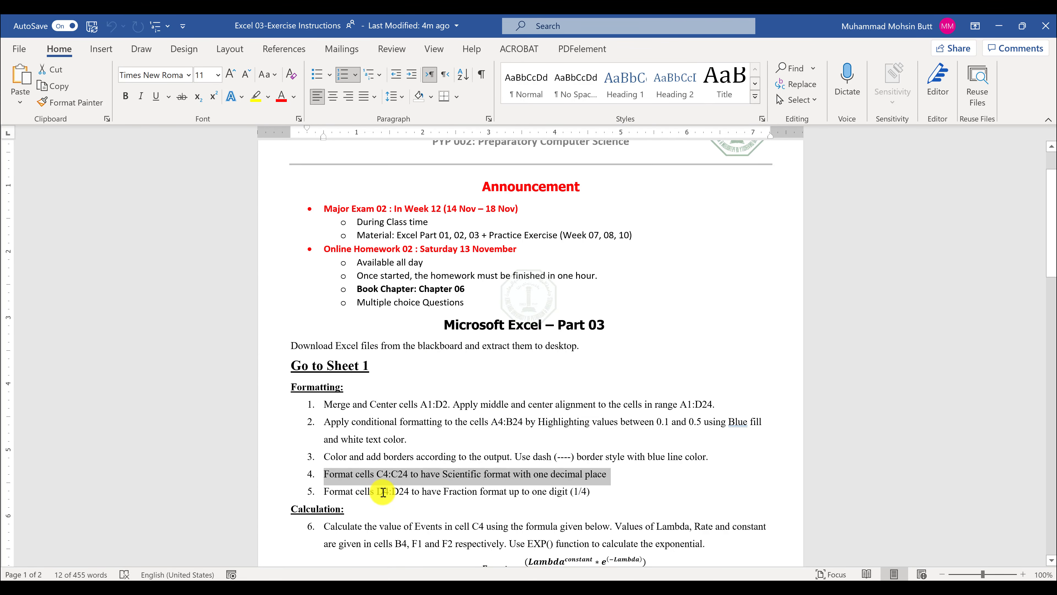
{"action": "left_click_drag", "start_coordinate": [383, 491], "coordinate": [593, 494]}
{"action": "key", "text": "alt+Tab"}
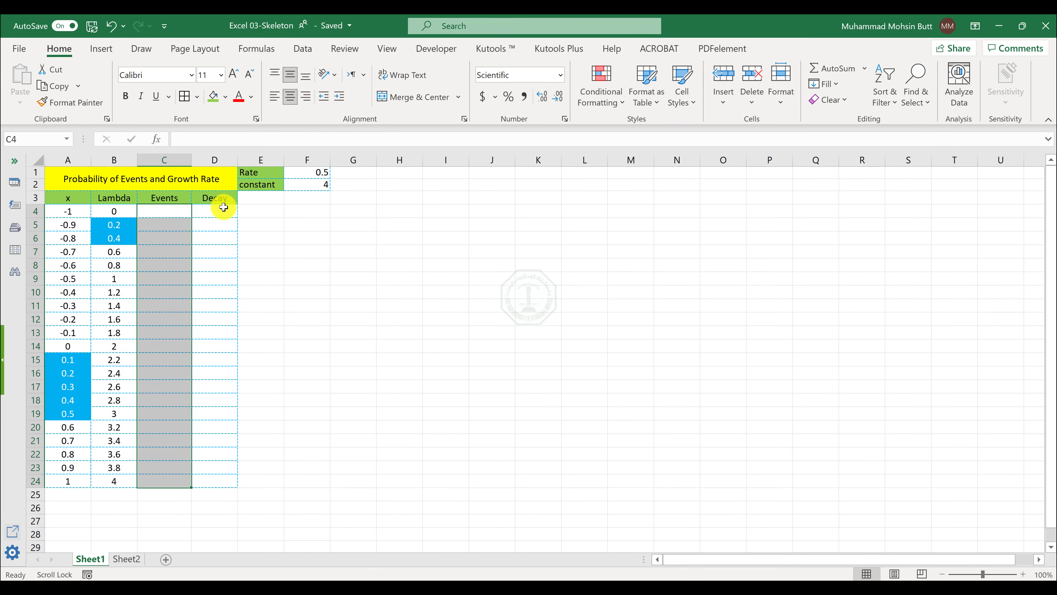
{"action": "left_click_drag", "start_coordinate": [224, 207], "coordinate": [228, 484]}
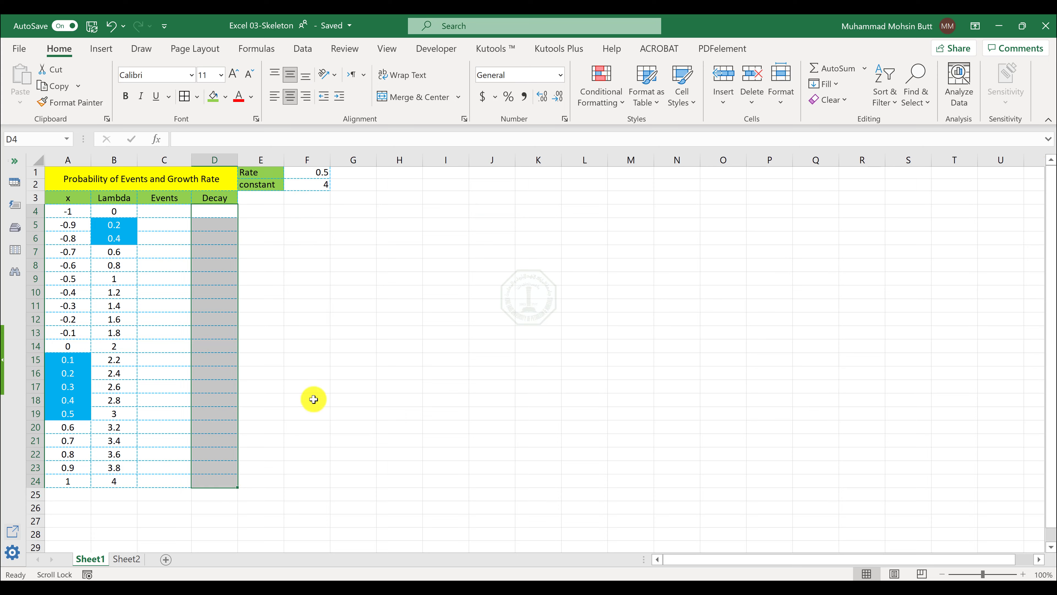
{"action": "left_click", "coordinate": [565, 120]}
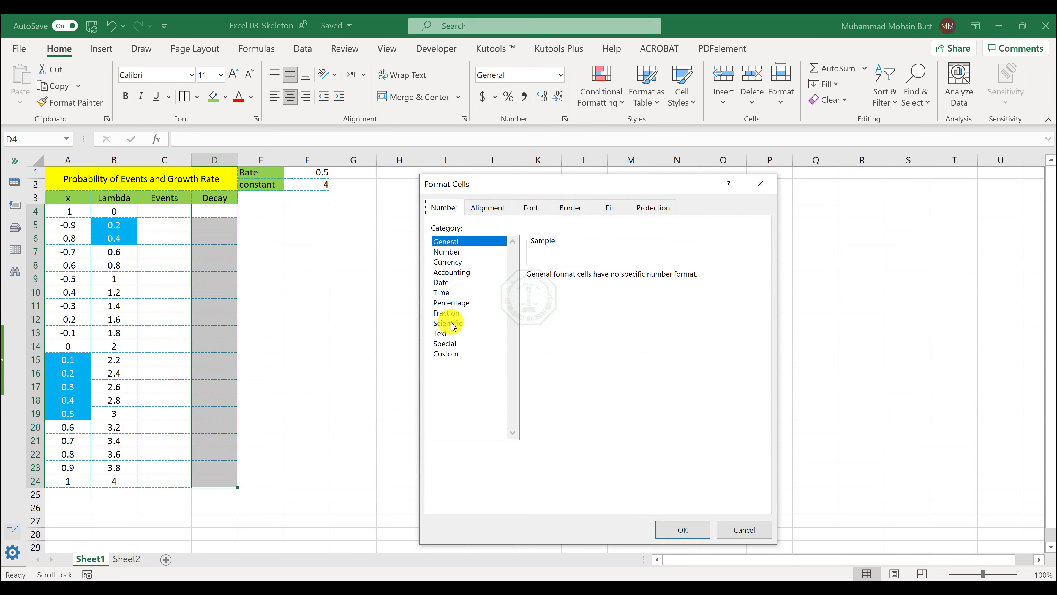
{"action": "left_click", "coordinate": [450, 313]}
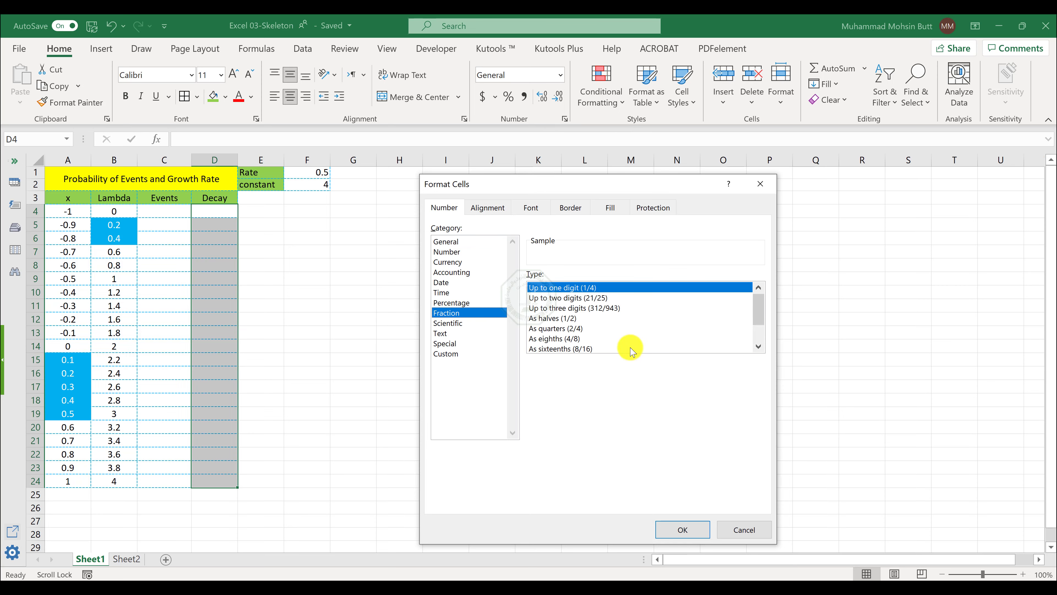
{"action": "left_click", "coordinate": [682, 529]}
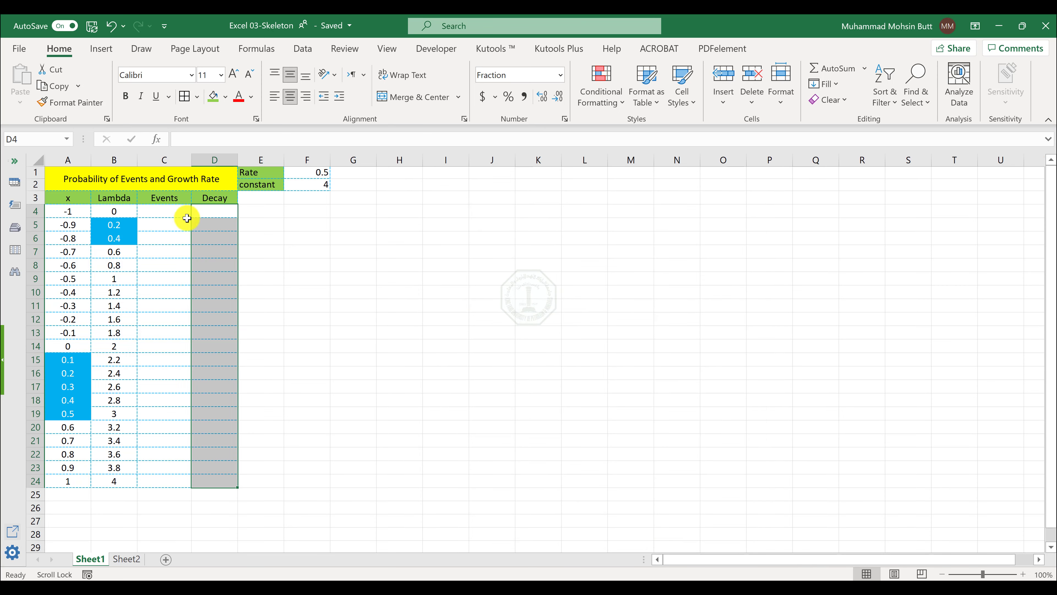
- Select C4, read the Events formula of instruction 6 in Word, and place a blank Notepad window above the formula
{"action": "left_click", "coordinate": [165, 211]}
{"action": "key", "text": "alt+Tab"}
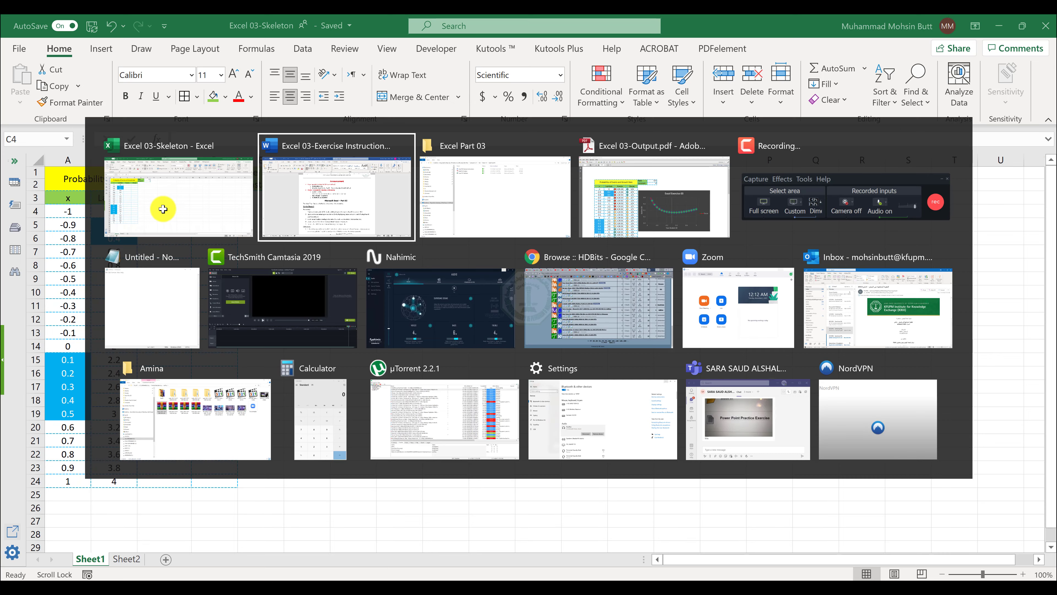
{"action": "scroll", "coordinate": [337, 385], "scroll_direction": "down", "scroll_amount": 2}
{"action": "scroll", "coordinate": [337, 386], "scroll_direction": "down", "scroll_amount": 1}
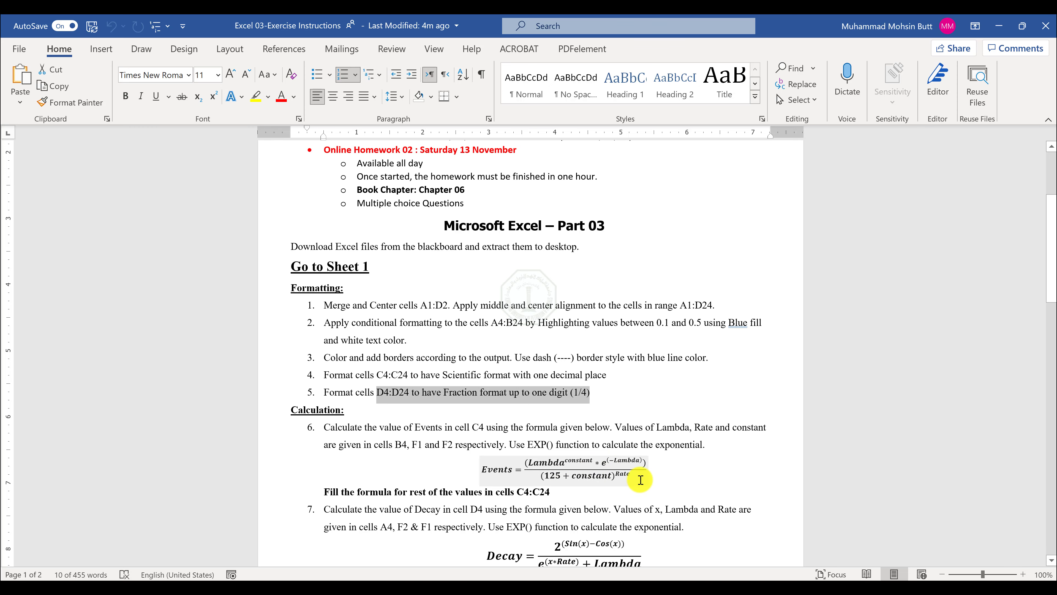
{"action": "left_click", "coordinate": [707, 589]}
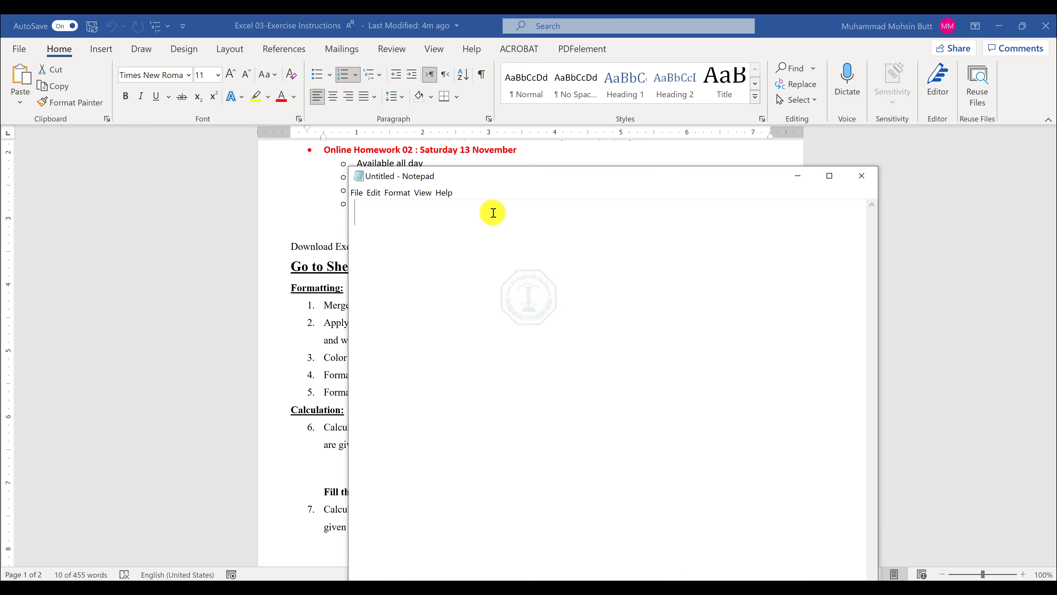
{"action": "left_click_drag", "start_coordinate": [553, 167], "coordinate": [324, 168]}
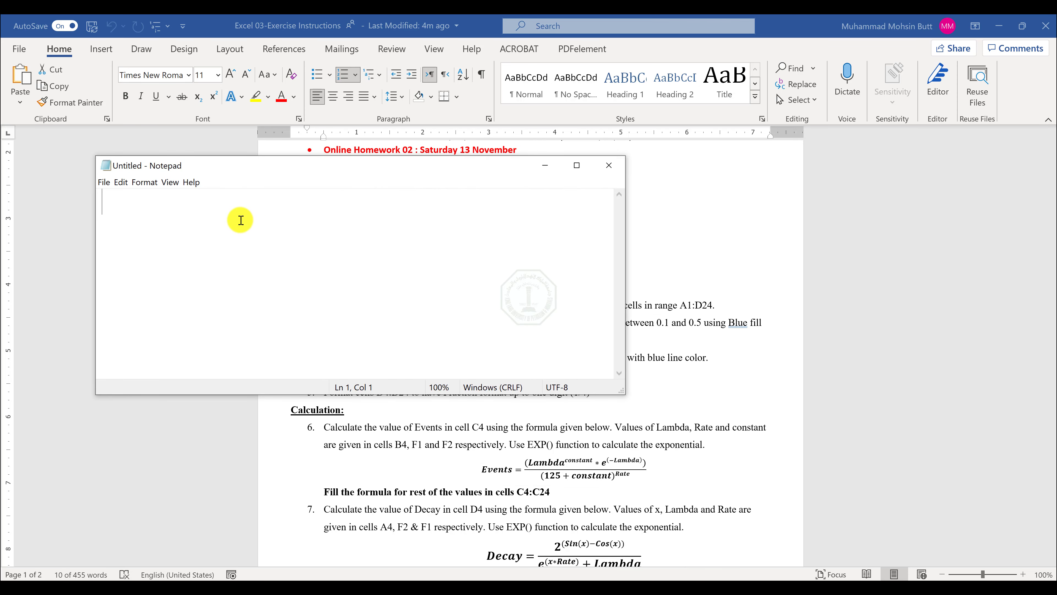
- Begin writing the Events formula in Notepad as "Event = (lambda^constant*EXP("
{"action": "type", "text": "Event"}
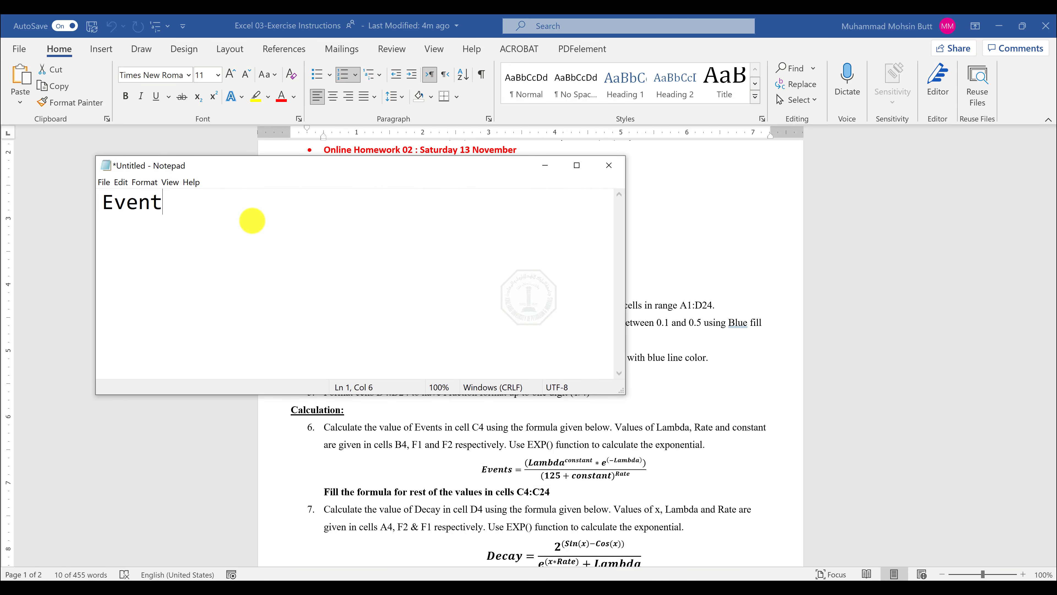
{"action": "type", "text": " = (lambda"}
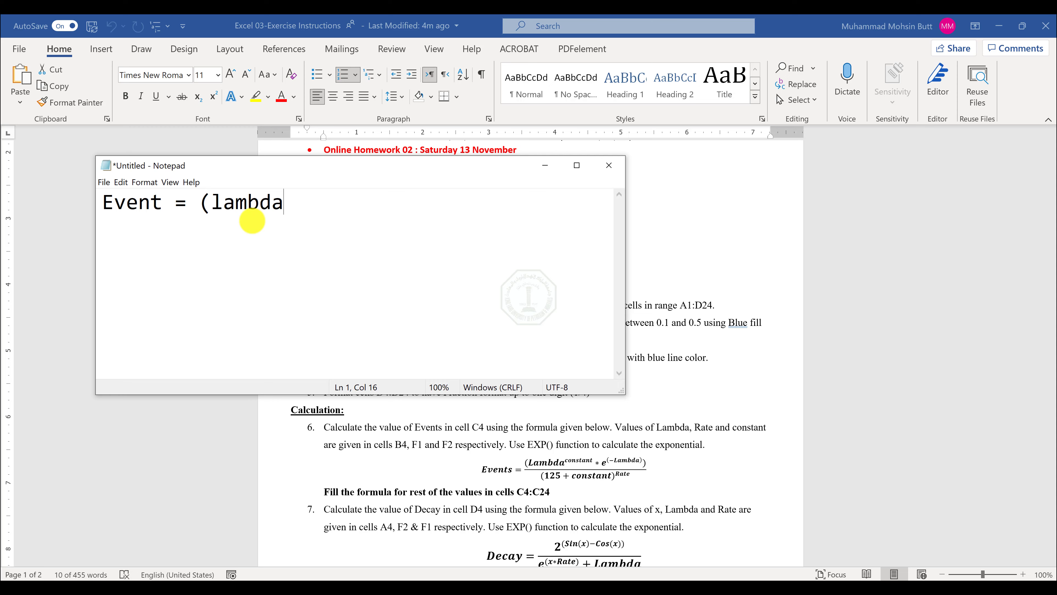
{"action": "type", "text": "^constant"}
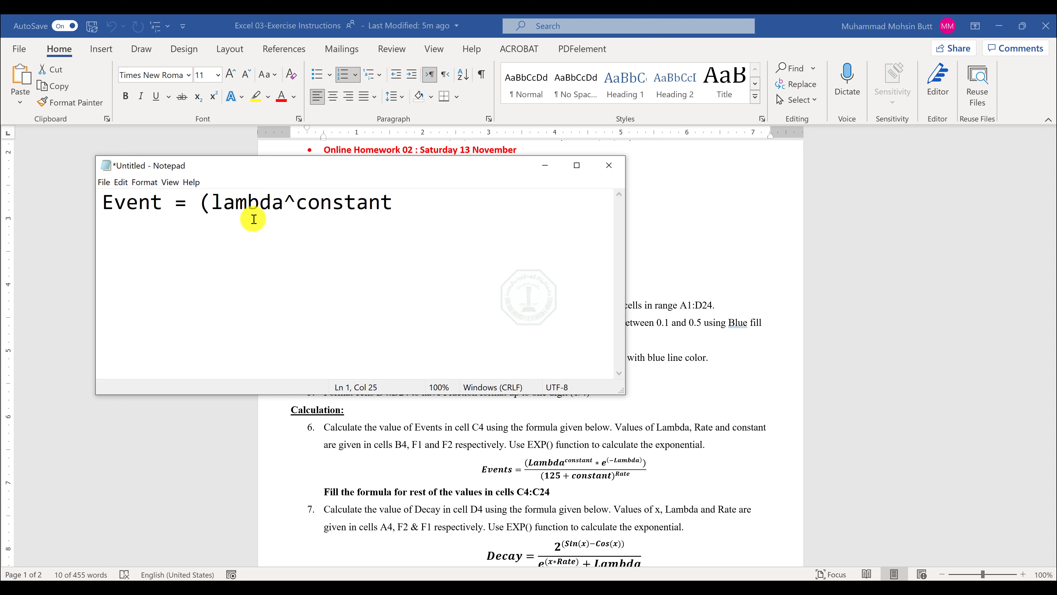
{"action": "type", "text": "*EXP("}
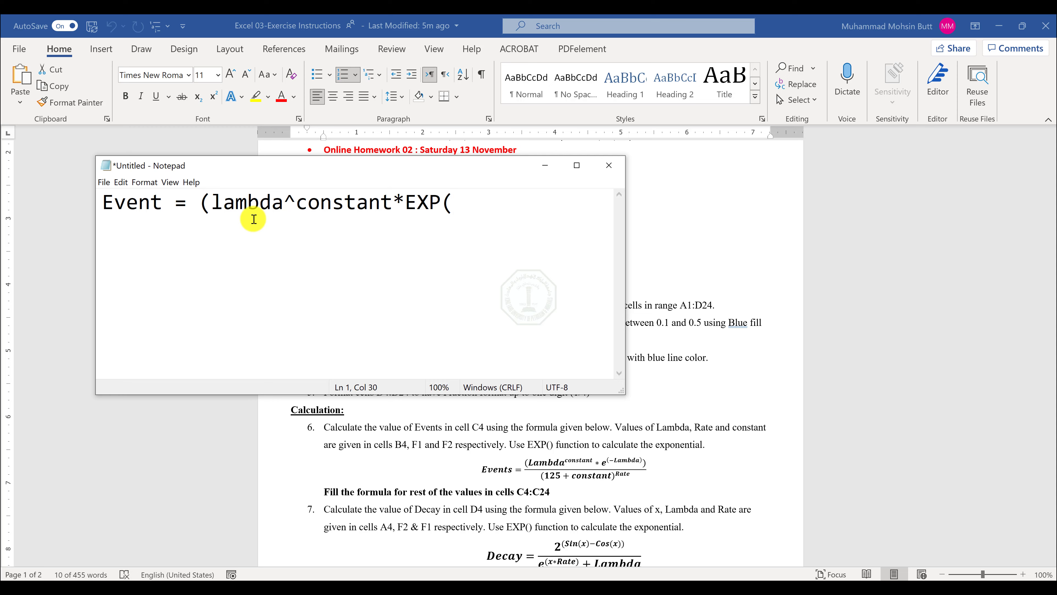
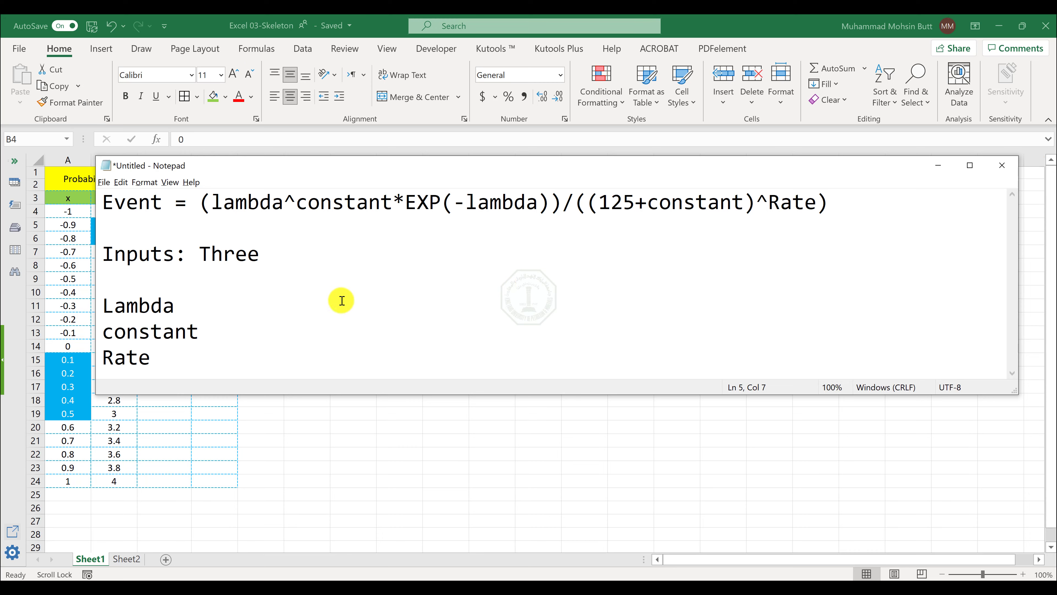
- Note cell B4 beside Lambda, check the constant's cell in Excel, and note F2 beside constant in Notepad
{"action": "key", "text": "Tab"}
{"action": "key", "text": "Tab"}
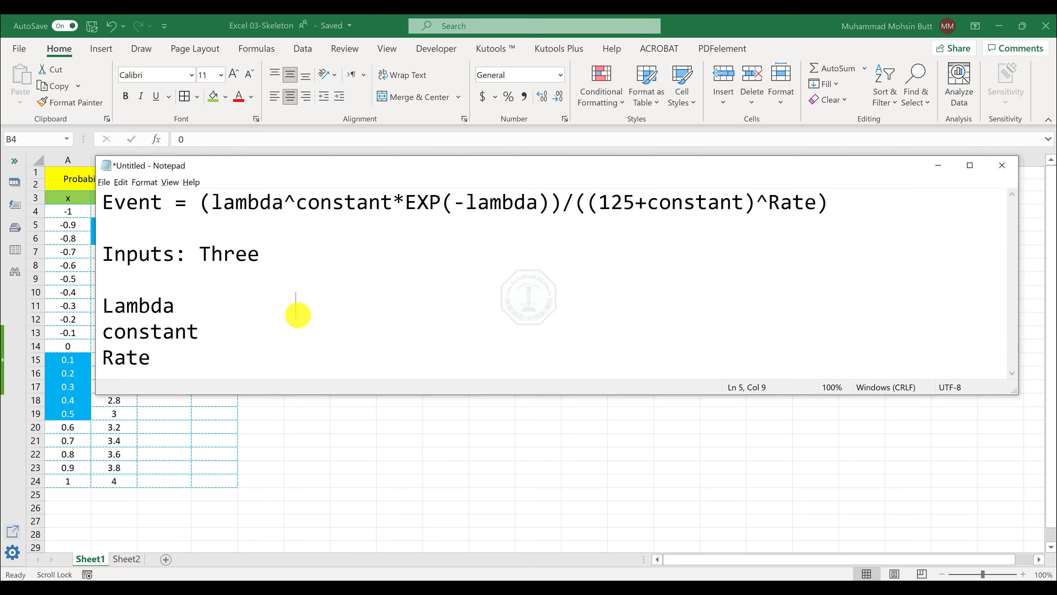
{"action": "type", "text": "B4"}
{"action": "key", "text": "Down"}
{"action": "key", "text": "alt+Tab"}
{"action": "left_click", "coordinate": [309, 183]}
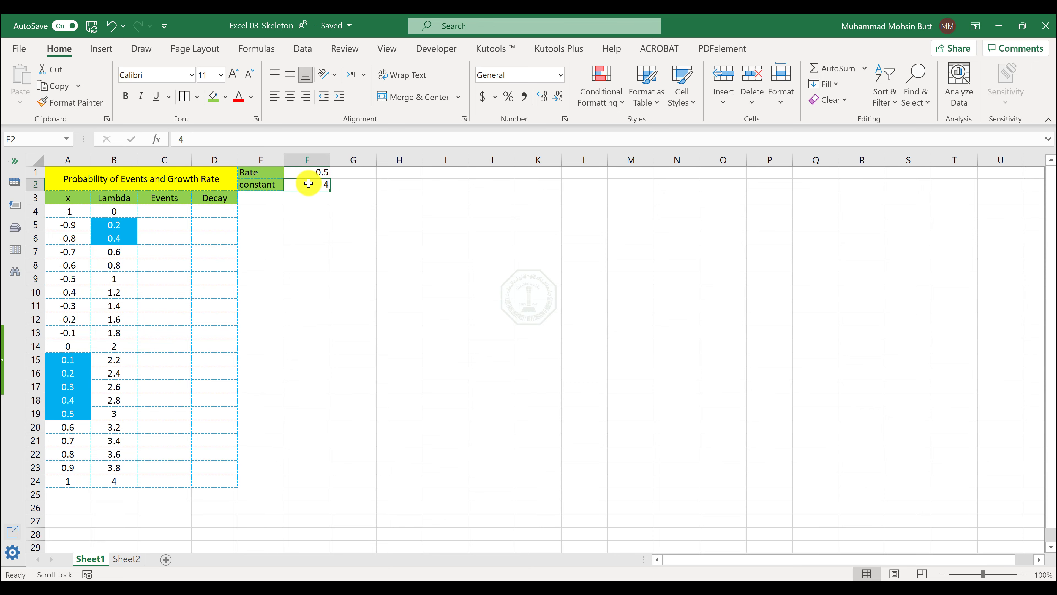
{"action": "key", "text": "alt+Tab"}
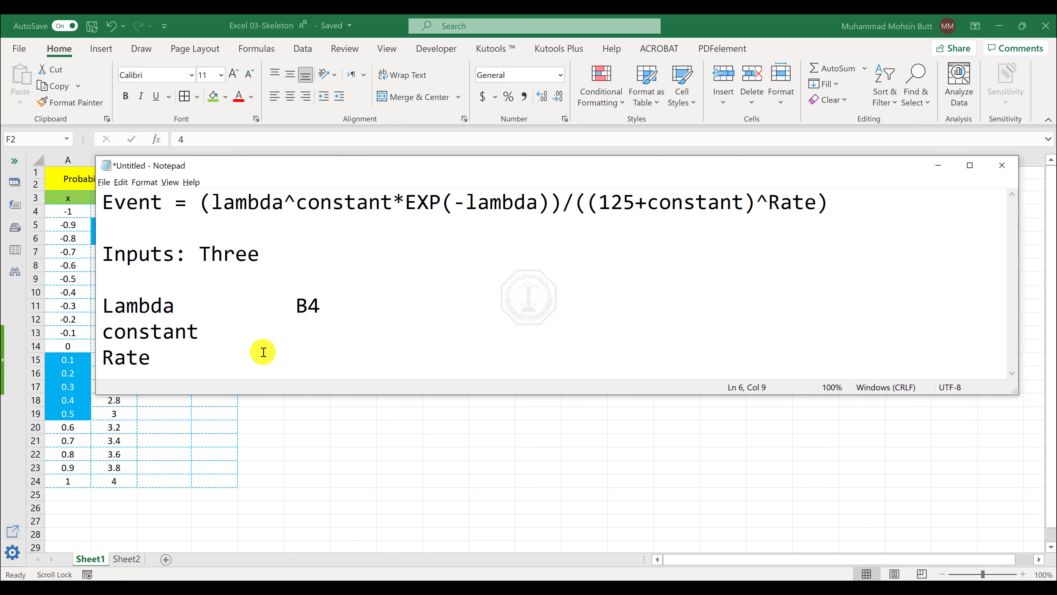
{"action": "key", "text": "Tab"}
{"action": "type", "text": "F2"}
- Check the Rate cell in Excel and note F1 beside Rate in Notepad
{"action": "left_click", "coordinate": [173, 351]}
{"action": "key", "text": "alt+Tab"}
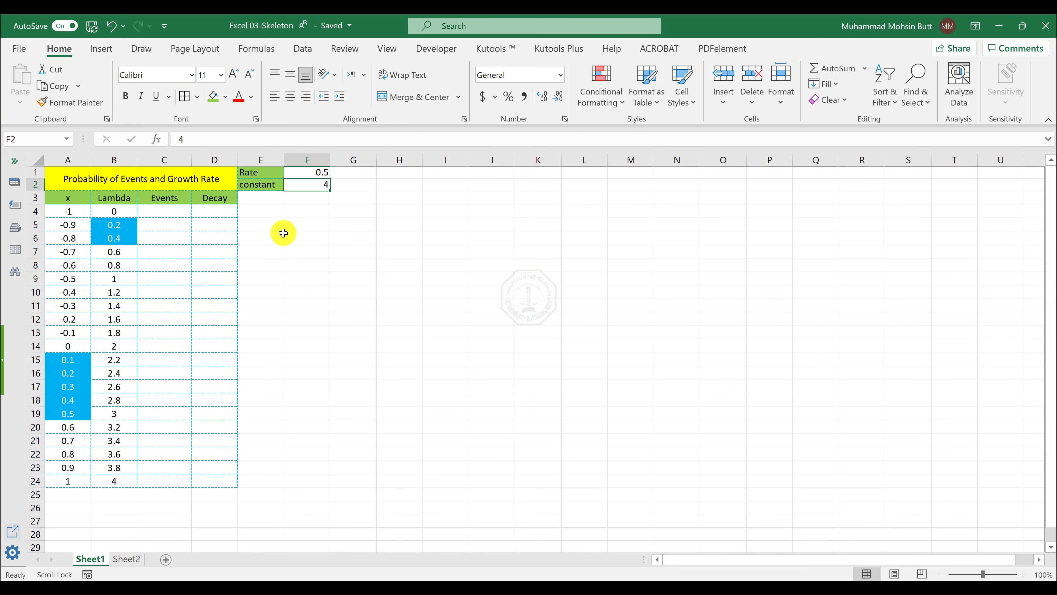
{"action": "key", "text": "alt+Tab"}
{"action": "key", "text": "Tab"}
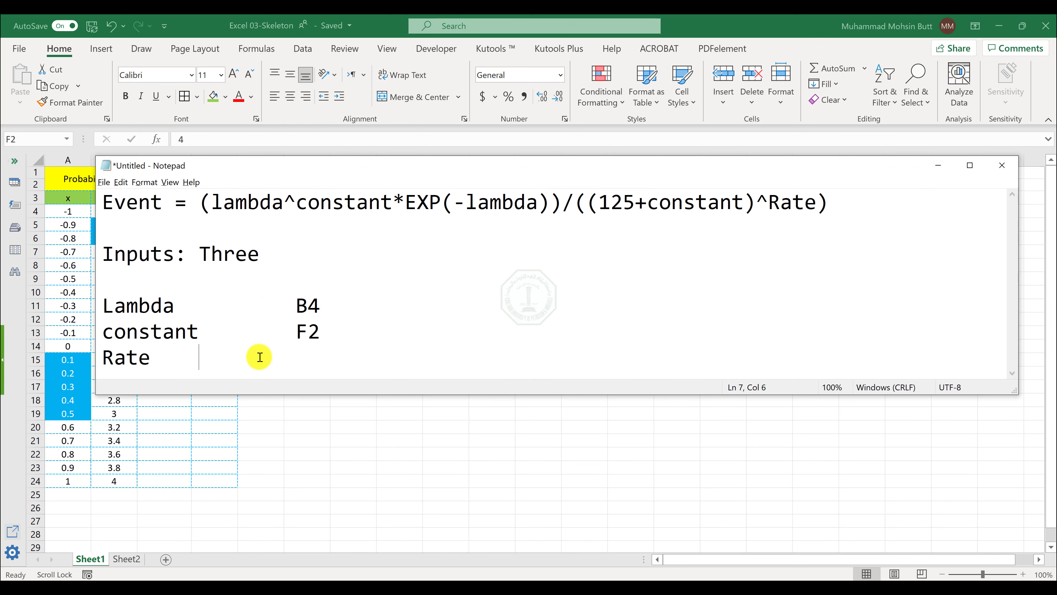
{"action": "key", "text": "Tab"}
{"action": "type", "text": "FF"}
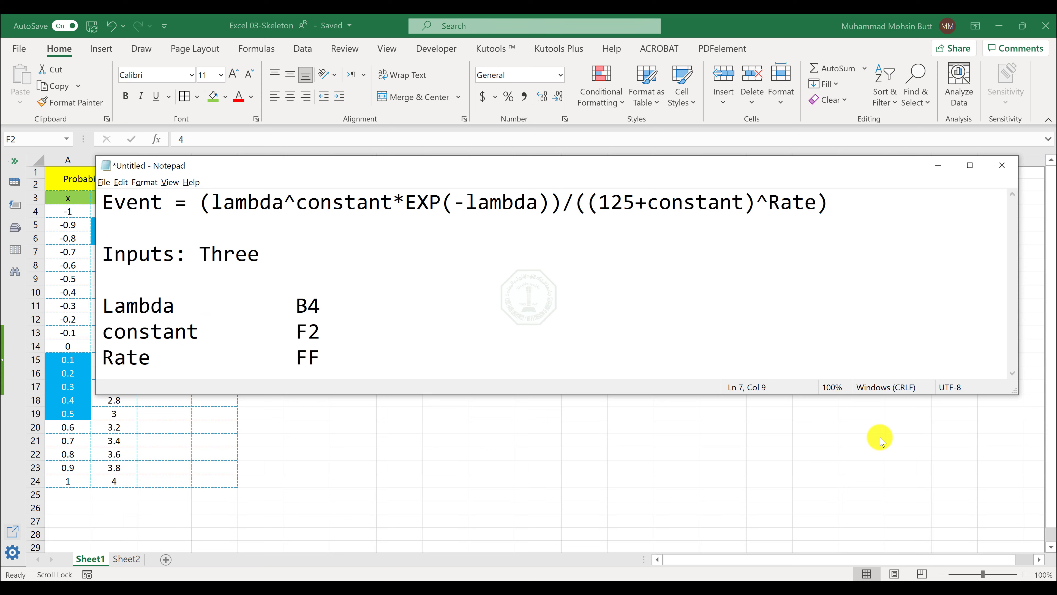
{"action": "key", "text": "BackSpace"}
{"action": "type", "text": "1"}
- Number the notes: "1." before Inputs, "2." on the line above Lambda, and "3." on a new line below Rate
{"action": "key", "text": "Up"}
{"action": "key", "text": "Up"}
{"action": "key", "text": "Up"}
{"action": "key", "text": "Up"}
{"action": "type", "text": "1."}
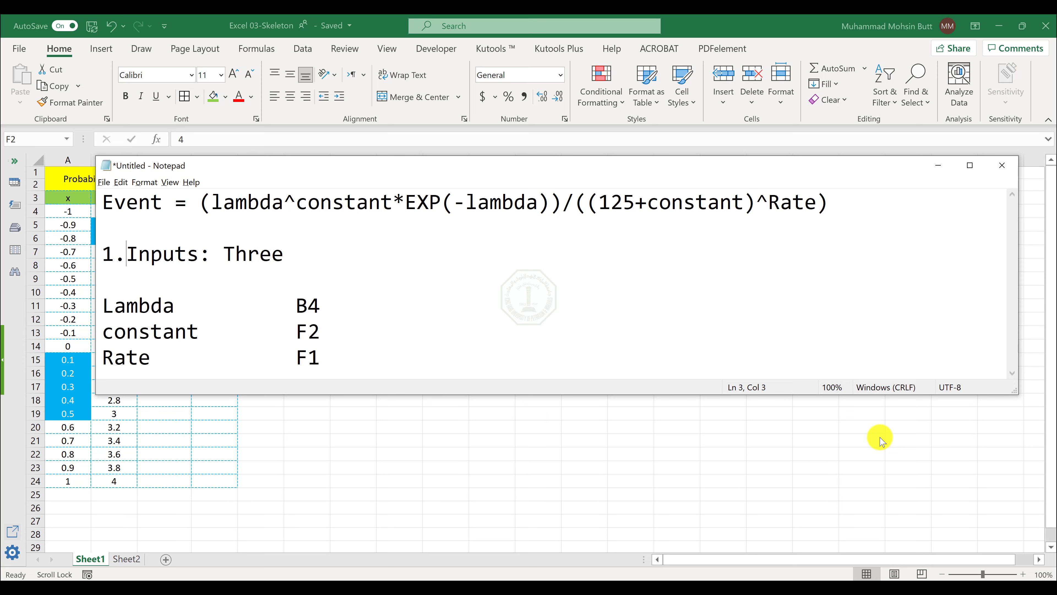
{"action": "key", "text": "Down"}
{"action": "type", "text": "2."}
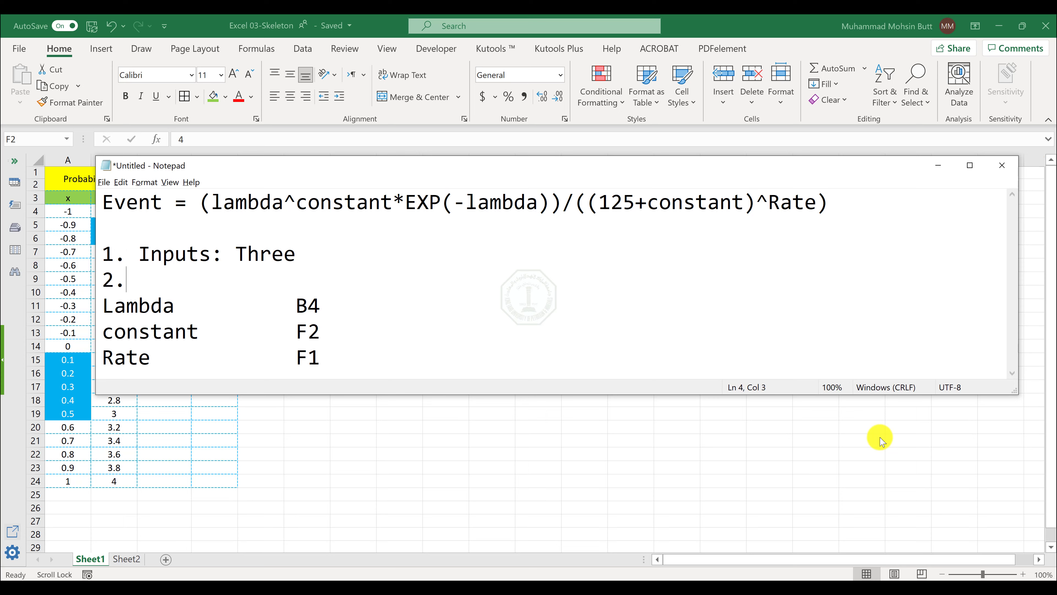
{"action": "key", "text": "Down"}
{"action": "key", "text": "Down"}
{"action": "key", "text": "Down"}
{"action": "key", "text": "Return"}
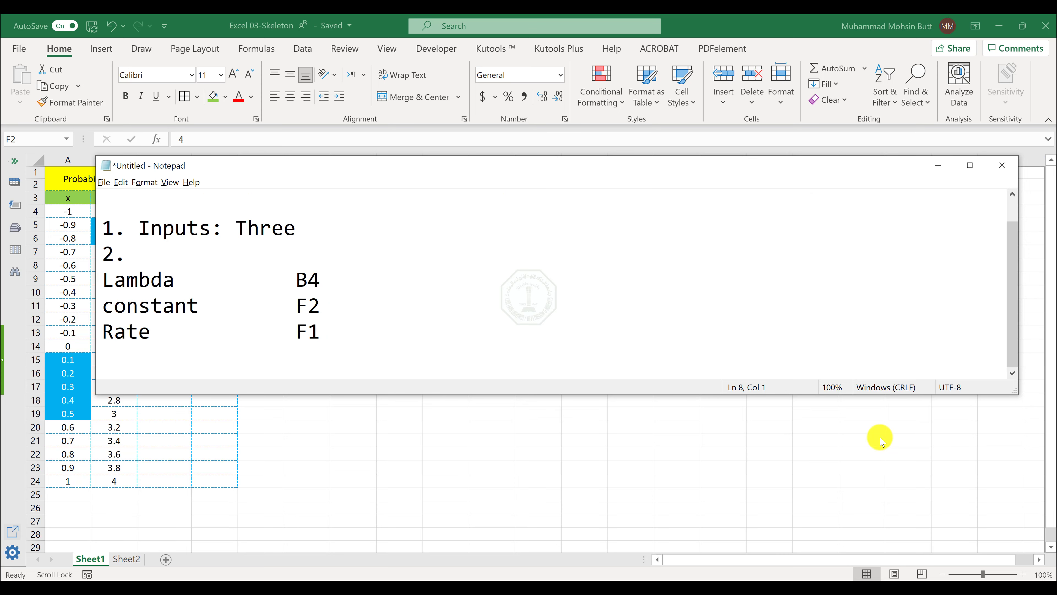
{"action": "type", "text": "3."}
{"action": "key", "text": "Return"}
- Switch to Excel, turn off Scroll Lock, and step through the Lambda cells from B4 down to B10
{"action": "key", "text": "alt+Tab"}
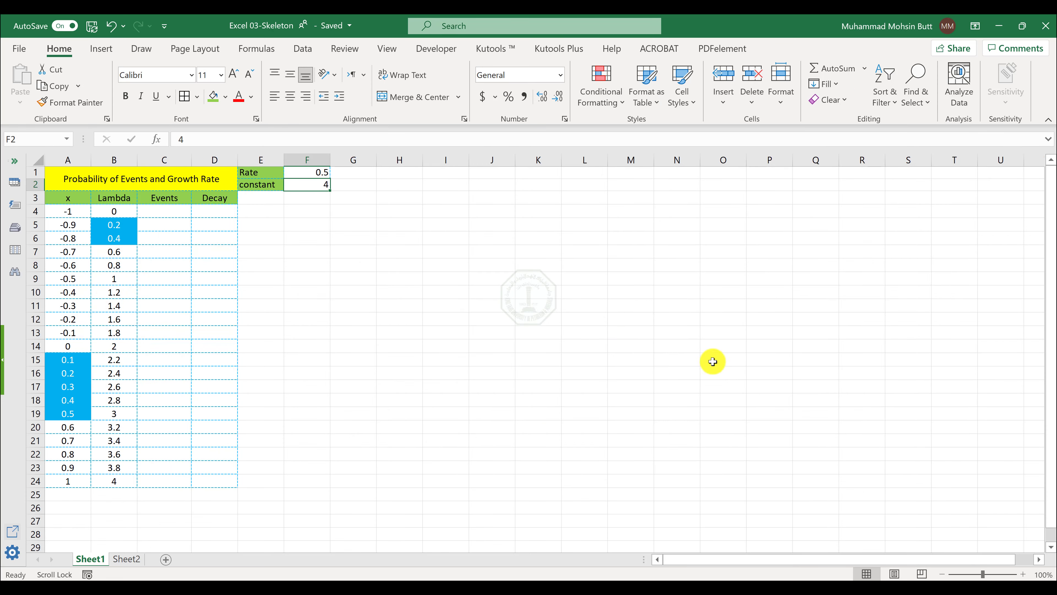
{"action": "left_click", "coordinate": [111, 210]}
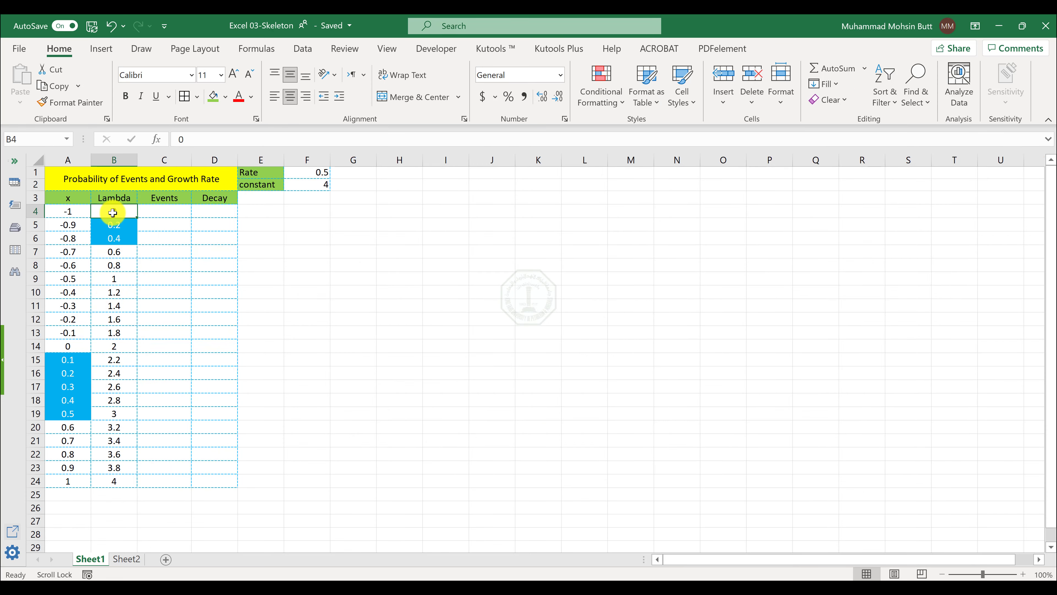
{"action": "key", "text": "Scroll_Lock"}
{"action": "key", "text": "Down"}
{"action": "key", "text": "Down"}
{"action": "key", "text": "Down"}
{"action": "key", "text": "Down"}
{"action": "key", "text": "Down"}
{"action": "key", "text": "Down"}
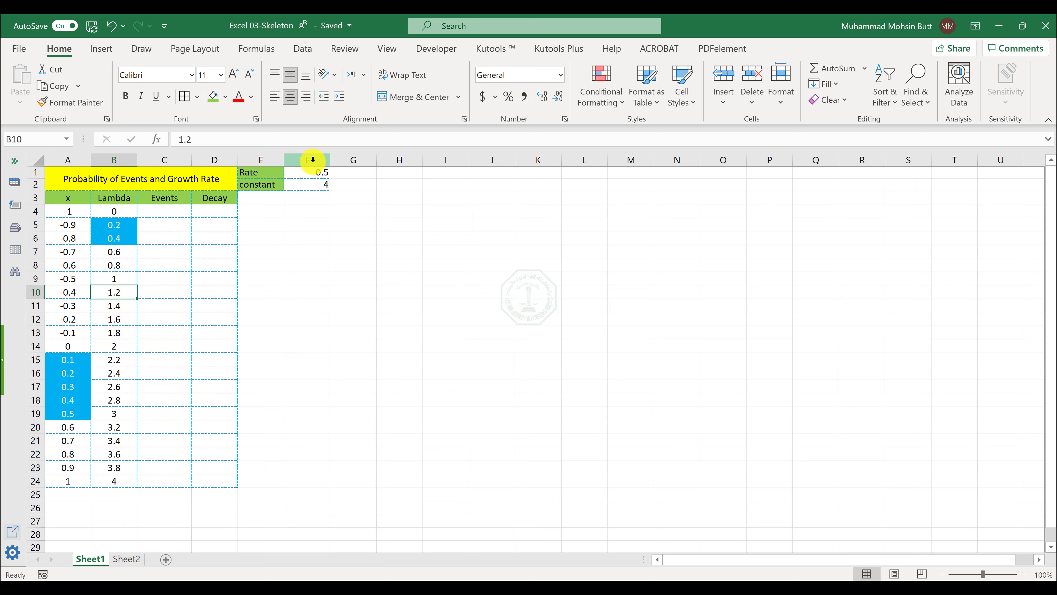
- Undo the last format change on D4:D24, check cells F2 and F1, and restore the Fraction format
{"action": "key", "text": "ctrl+z"}
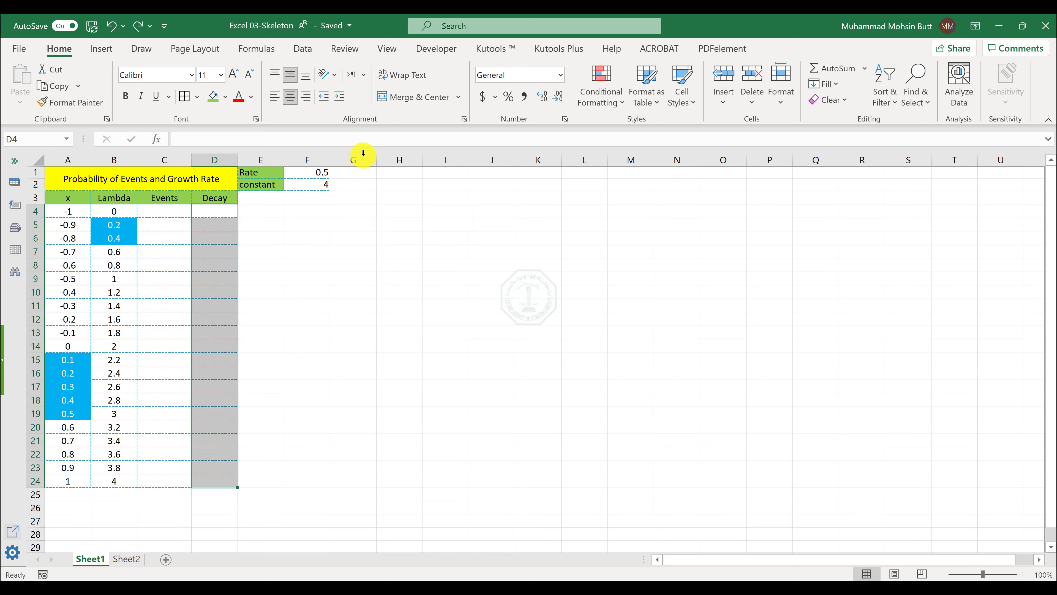
{"action": "left_click", "coordinate": [293, 186]}
{"action": "left_click", "coordinate": [306, 176]}
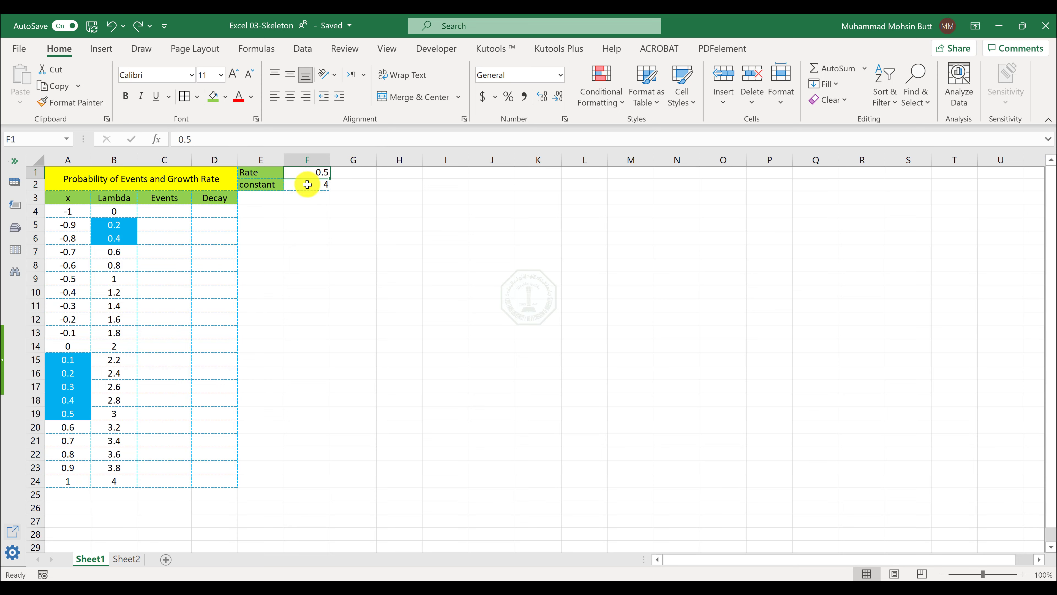
{"action": "left_click_drag", "start_coordinate": [217, 208], "coordinate": [210, 481]}
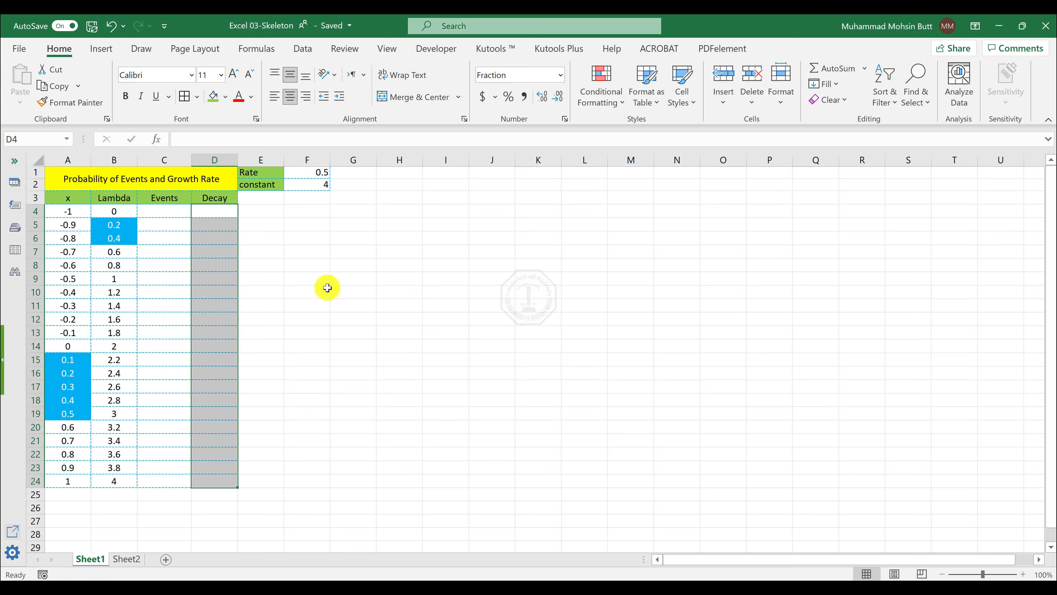
{"action": "left_click", "coordinate": [285, 290]}
- Copy the Lambda, constant and Rate lines in Notepad and paste them below item 3
{"action": "key", "text": "alt+Tab"}
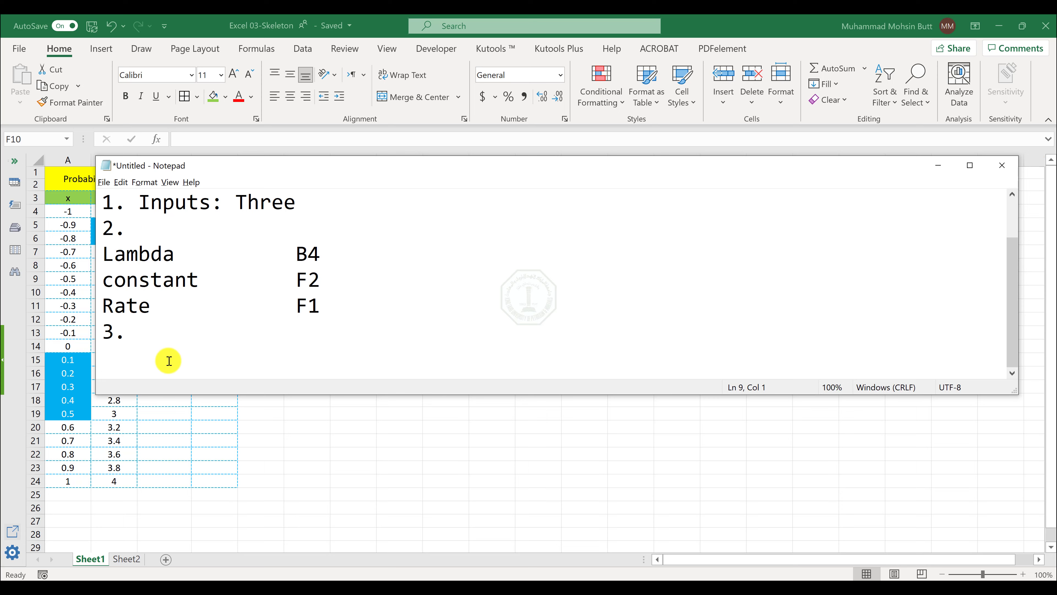
{"action": "key", "text": "Up"}
{"action": "key", "text": "Up"}
{"action": "key", "text": "Up"}
{"action": "key", "text": "Up"}
{"action": "key", "text": "shift+Down"}
{"action": "key", "text": "shift+Down"}
{"action": "key", "text": "shift+Down"}
{"action": "key", "text": "ctrl+c"}
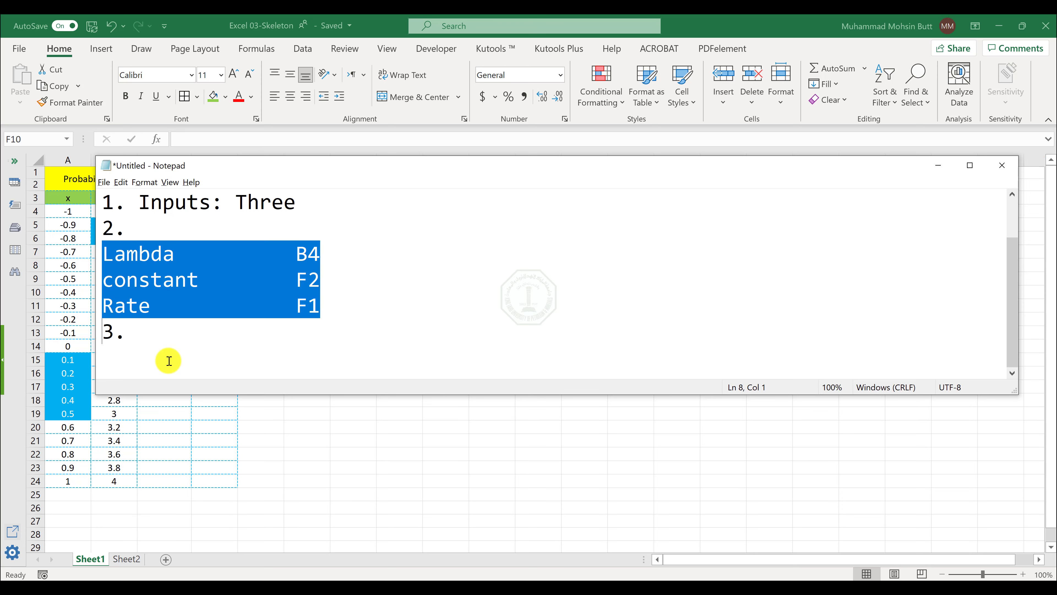
{"action": "key", "text": "Down"}
{"action": "key", "text": "ctrl+v"}
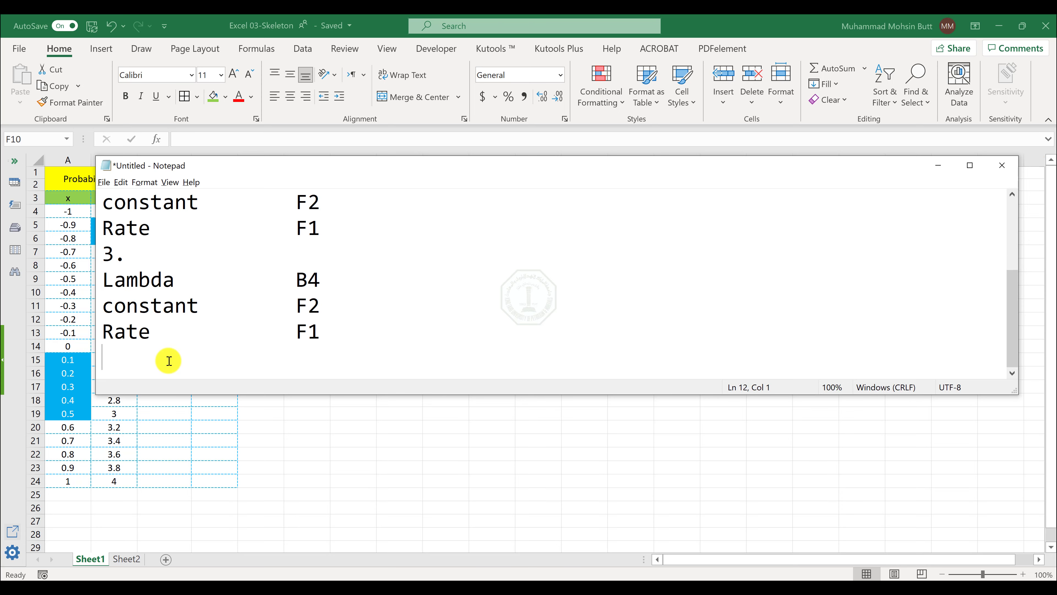
- Change the references in item 3 to absolute ones: $F$2 for constant and $F$1 for Rate
{"action": "key", "text": "Up"}
{"action": "key", "text": "Up"}
{"action": "key", "text": "Left"}
{"action": "key", "text": "Left"}
{"action": "key", "text": "Down"}
{"action": "key", "text": "Left"}
{"action": "type", "text": "$F$"}
{"action": "key", "text": "Down"}
{"action": "key", "text": "Left"}
{"action": "key", "text": "Left"}
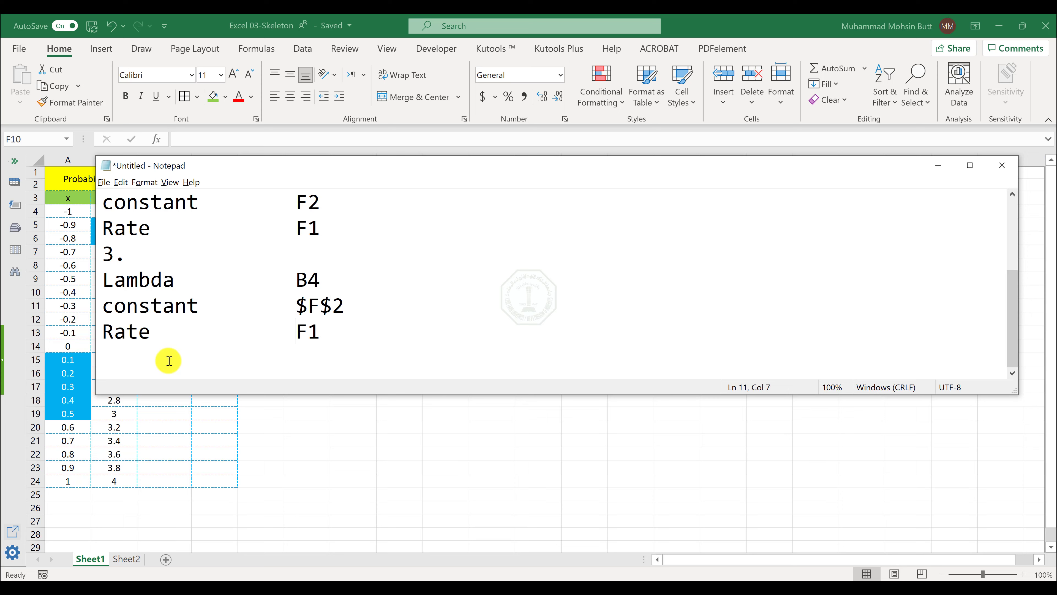
{"action": "type", "text": "$"}
{"action": "key", "text": "Right"}
{"action": "type", "text": "$"}
{"action": "key", "text": "Up"}
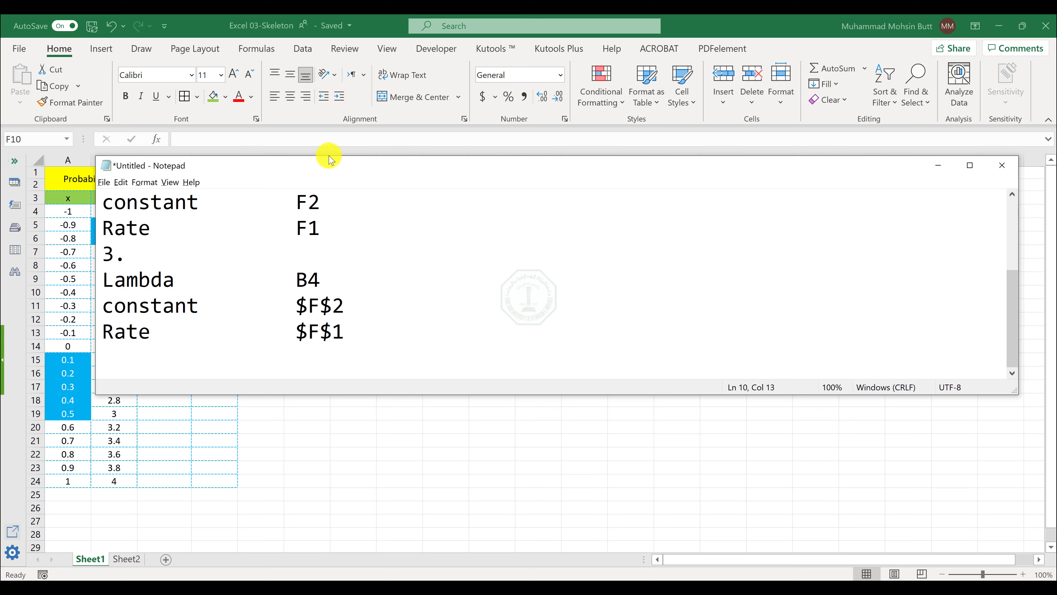
- Enlarge the Notepad window and write the Events formula =(B4^$F$2*EXP(-B4))/((125+$F$2)^$F$1) below the item 3 references
{"action": "left_click_drag", "start_coordinate": [329, 155], "coordinate": [349, 25]}
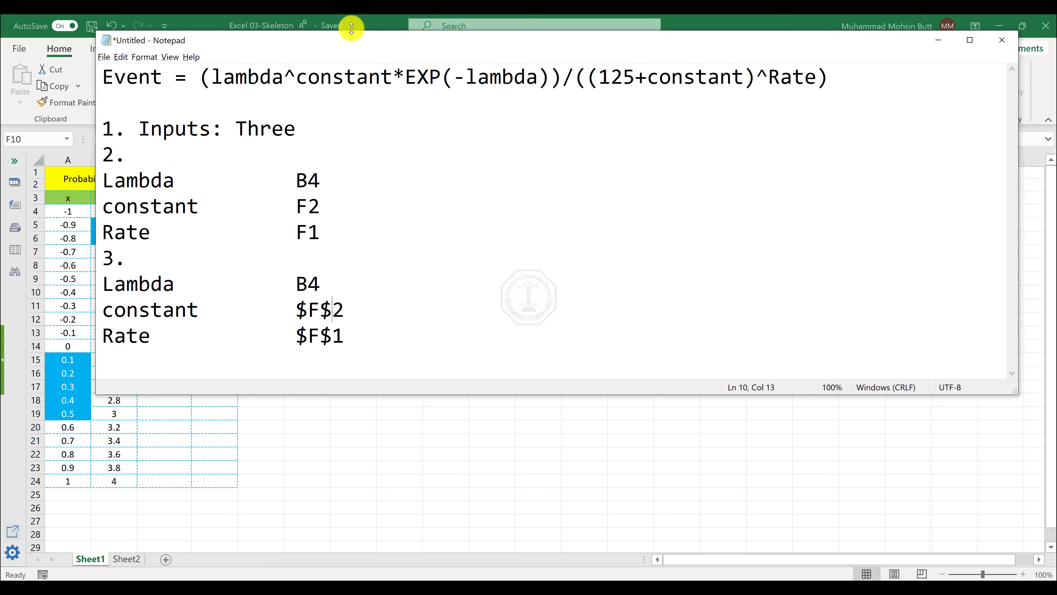
{"action": "left_click", "coordinate": [172, 356]}
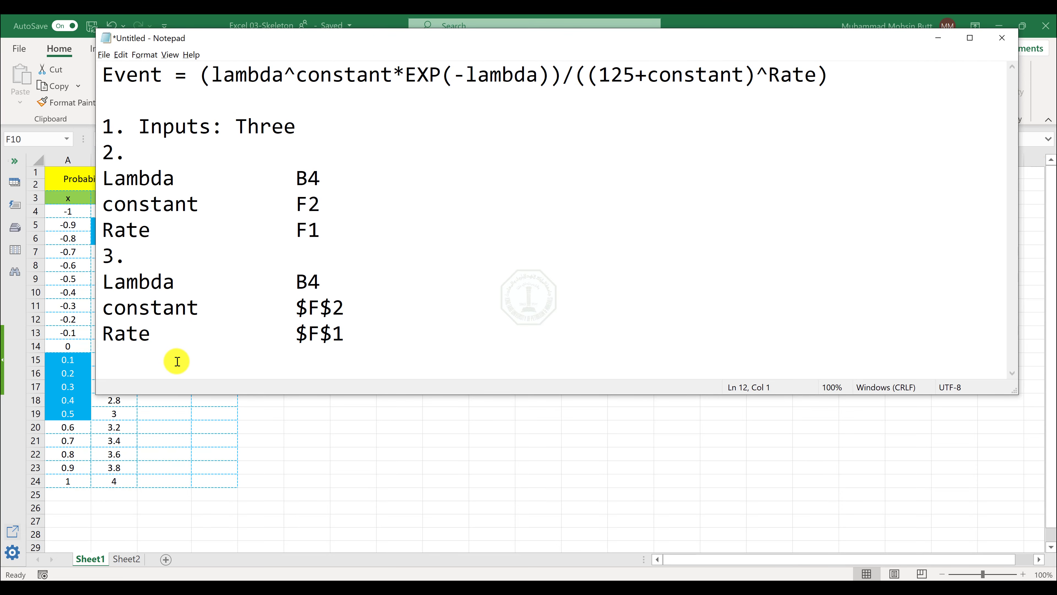
{"action": "type", "text": "=(B4^$"}
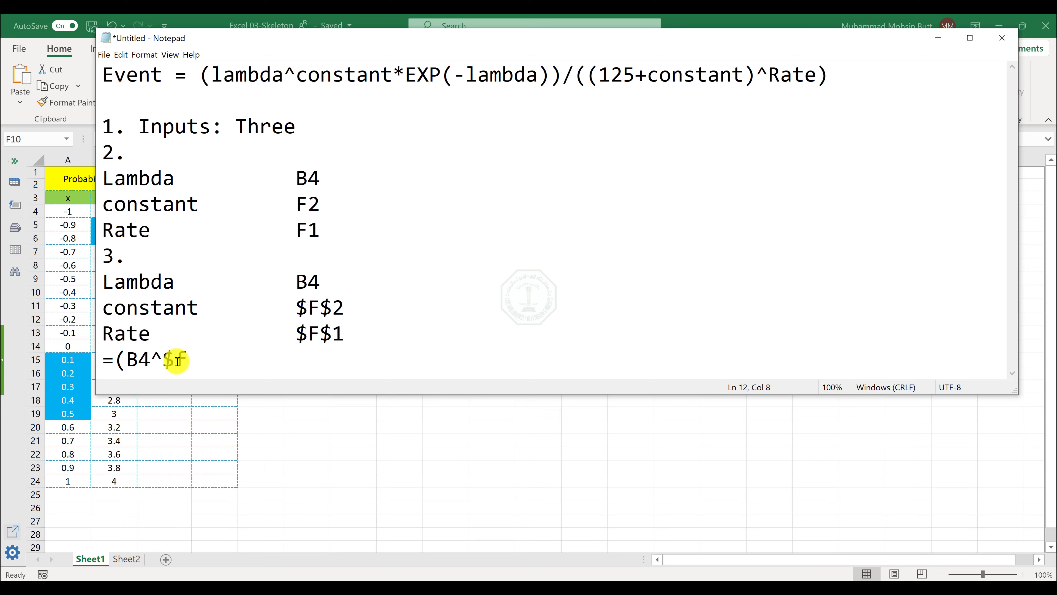
{"action": "type", "text": "F$2*EXP("}
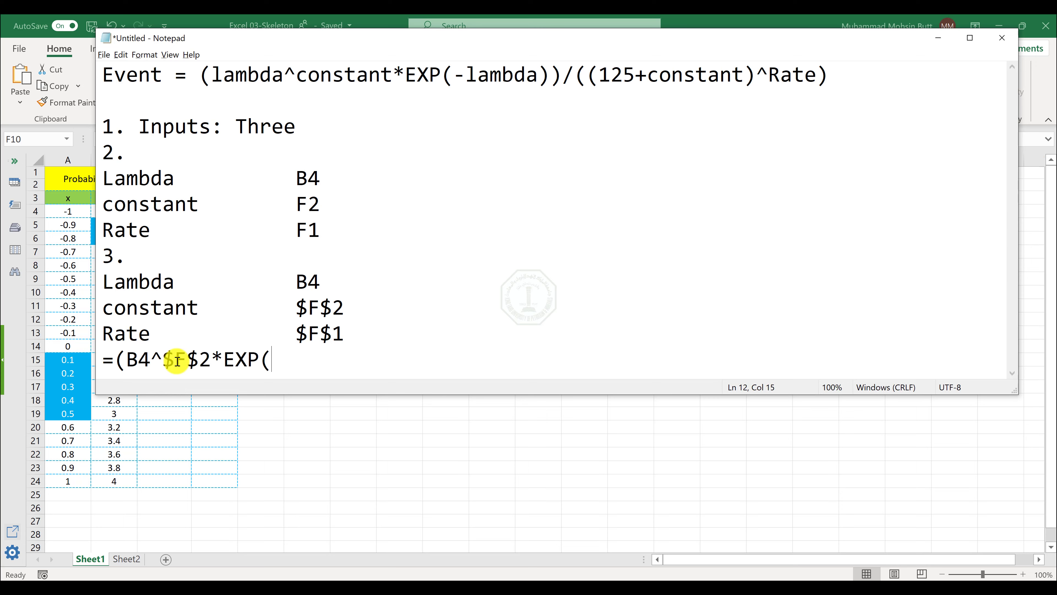
{"action": "type", "text": "-"}
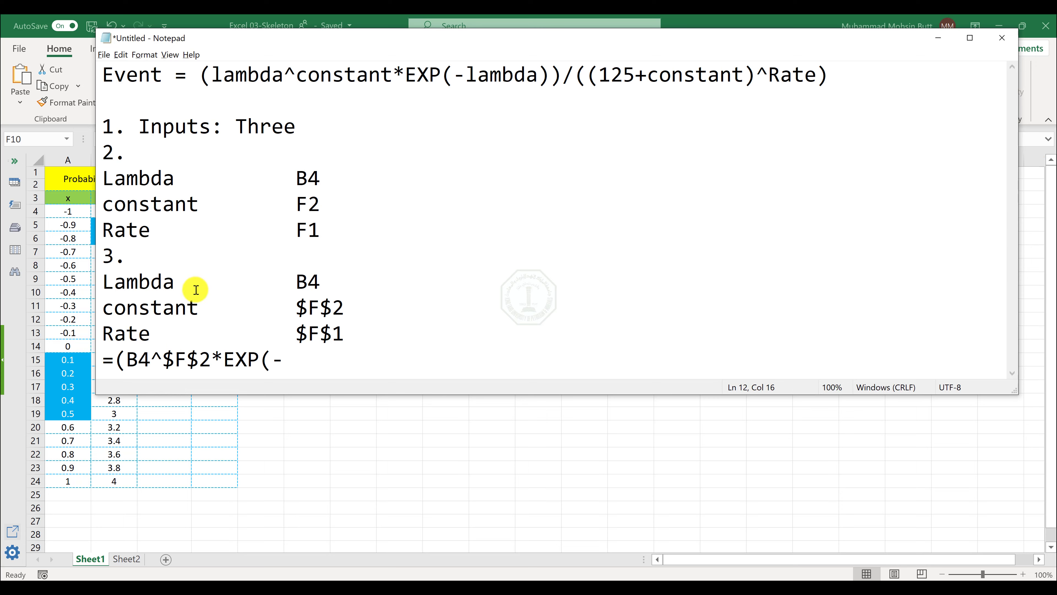
{"action": "type", "text": "B4))/(("}
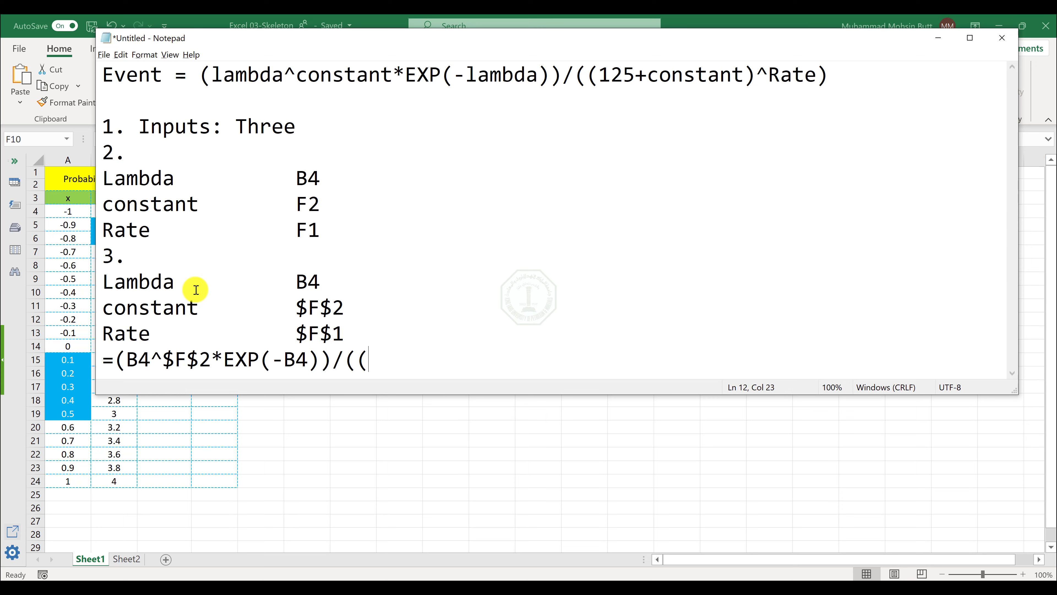
{"action": "type", "text": "125+$F$2"}
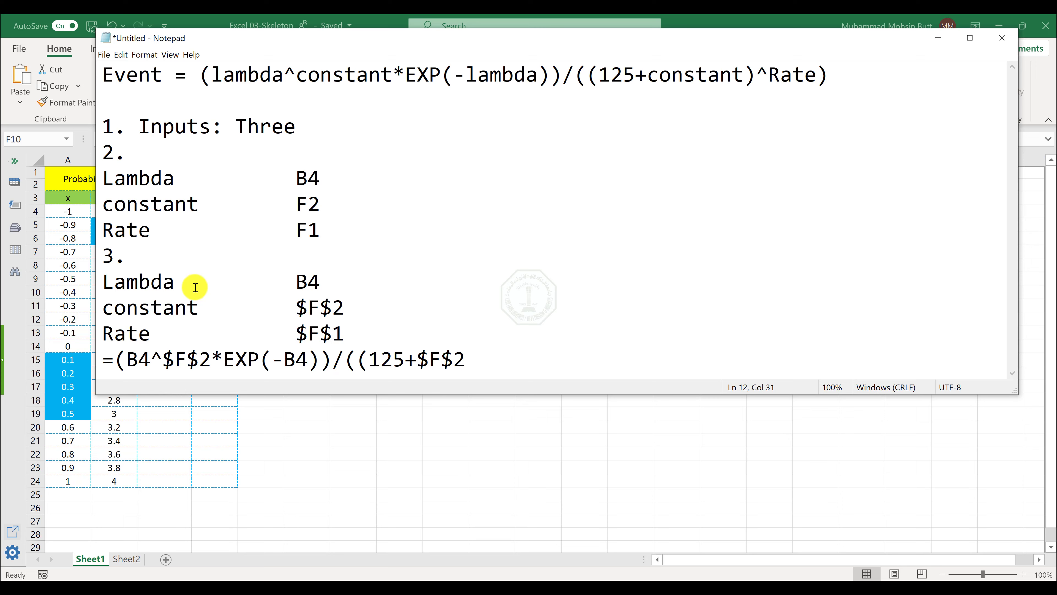
{"action": "type", "text": ")^$F$1)"}
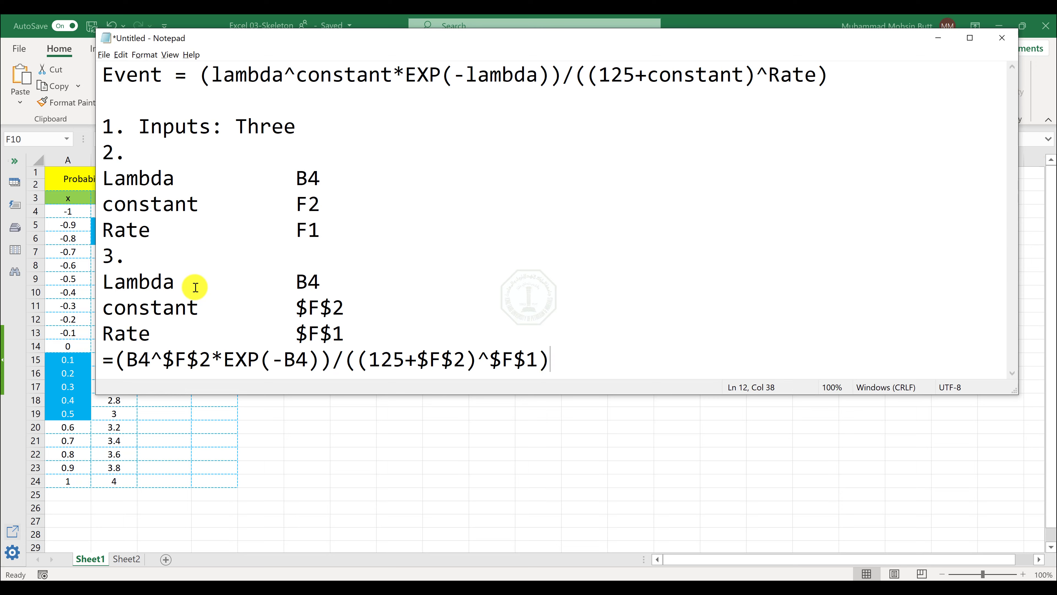
- Copy the Events formula from Notepad into cell C4 in Excel and fill it down to C24
{"action": "key", "text": "shift+Home"}
{"action": "key", "text": "ctrl+c"}
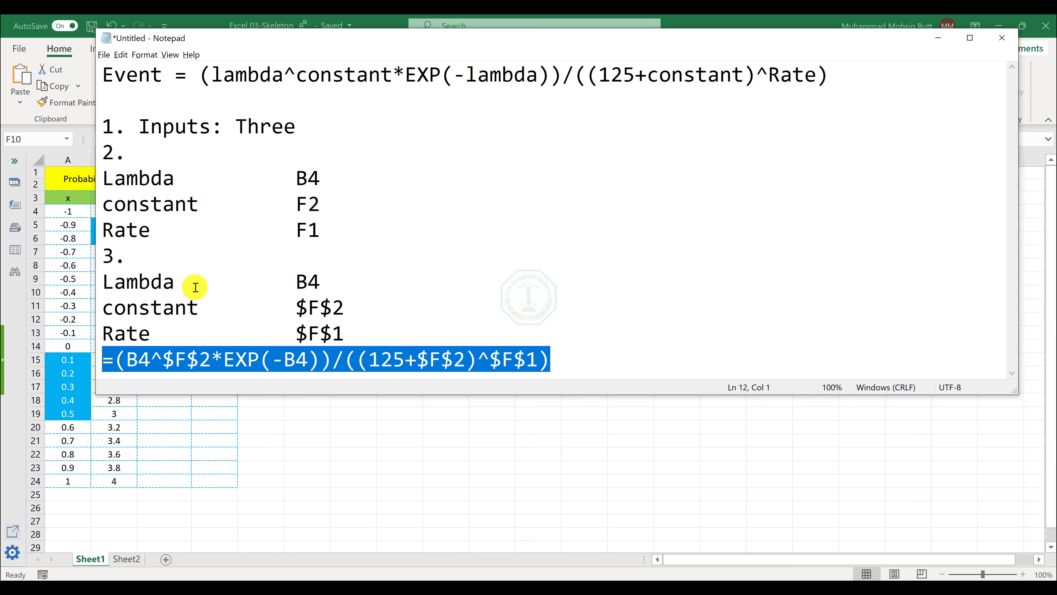
{"action": "key", "text": "alt+Tab"}
{"action": "left_click", "coordinate": [153, 209]}
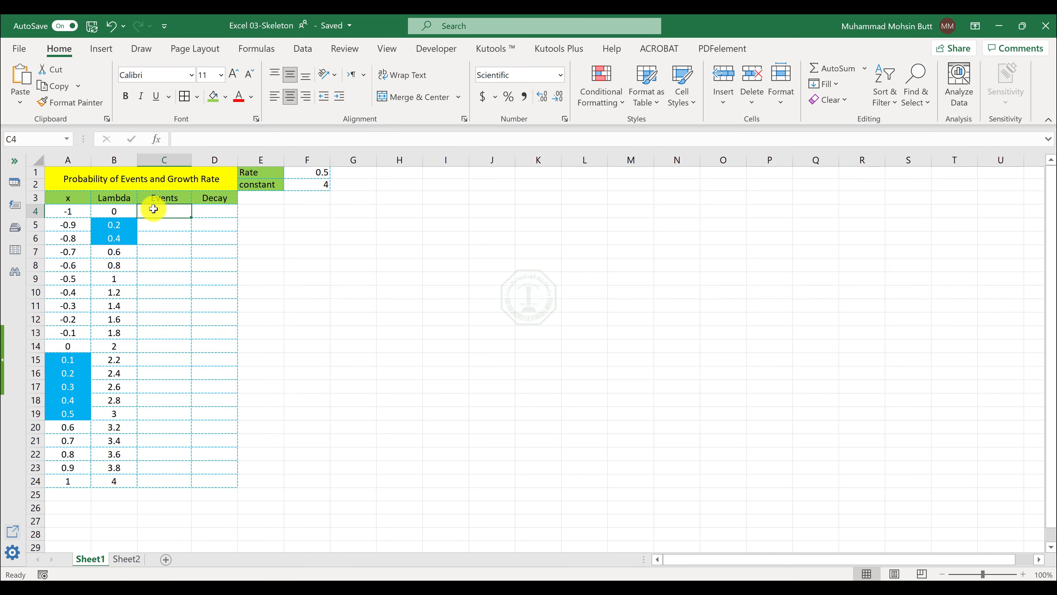
{"action": "key", "text": "ctrl+v"}
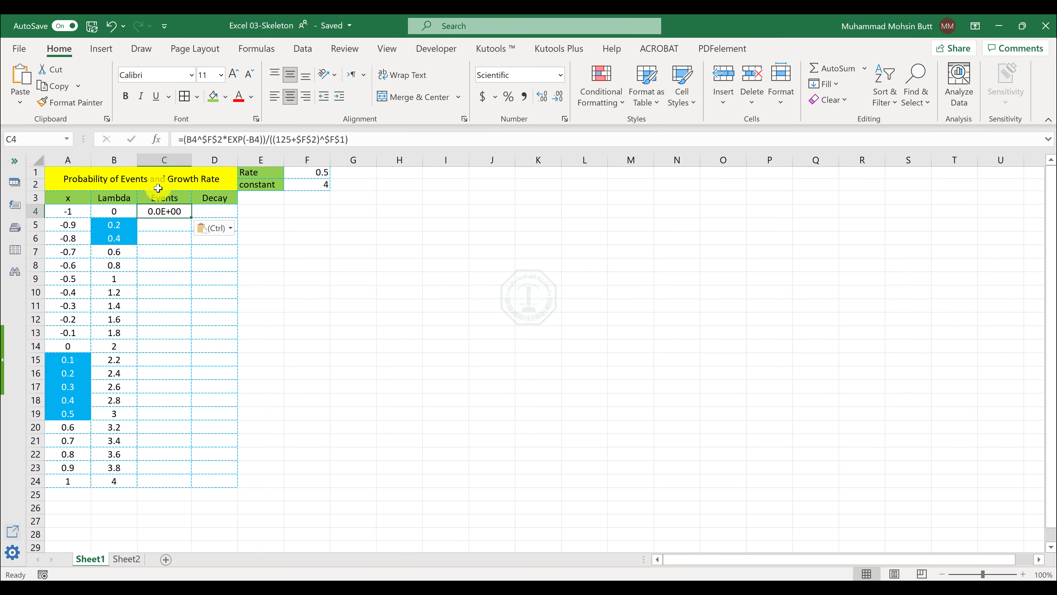
{"action": "double_click", "coordinate": [192, 218]}
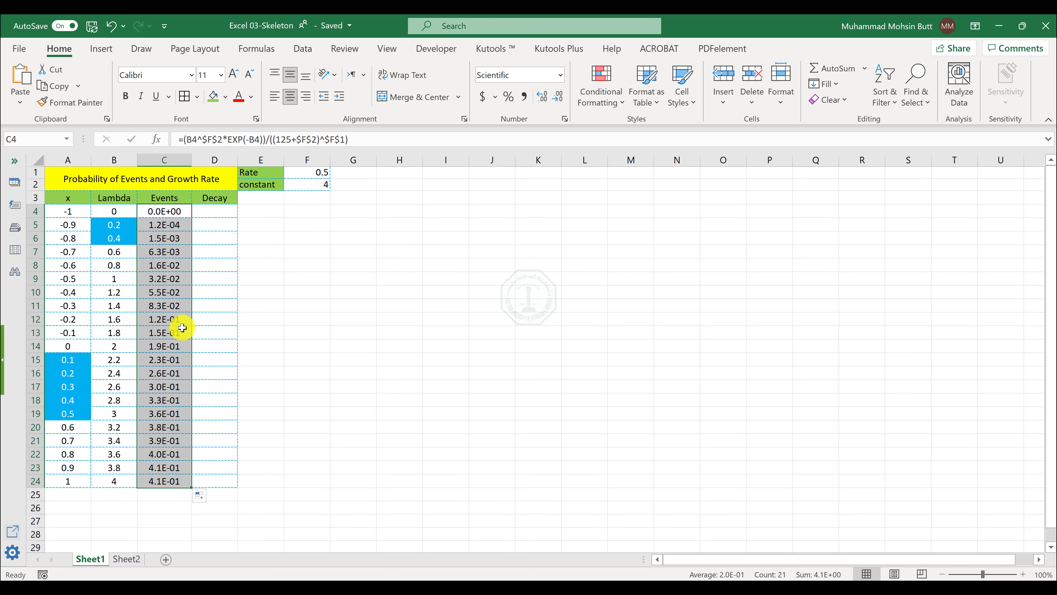
- Open Excel 03-Output.pdf from the Excel Part 03 folder to compare the Events column, and return to the Excel sheet
{"action": "key", "text": "alt+Tab"}
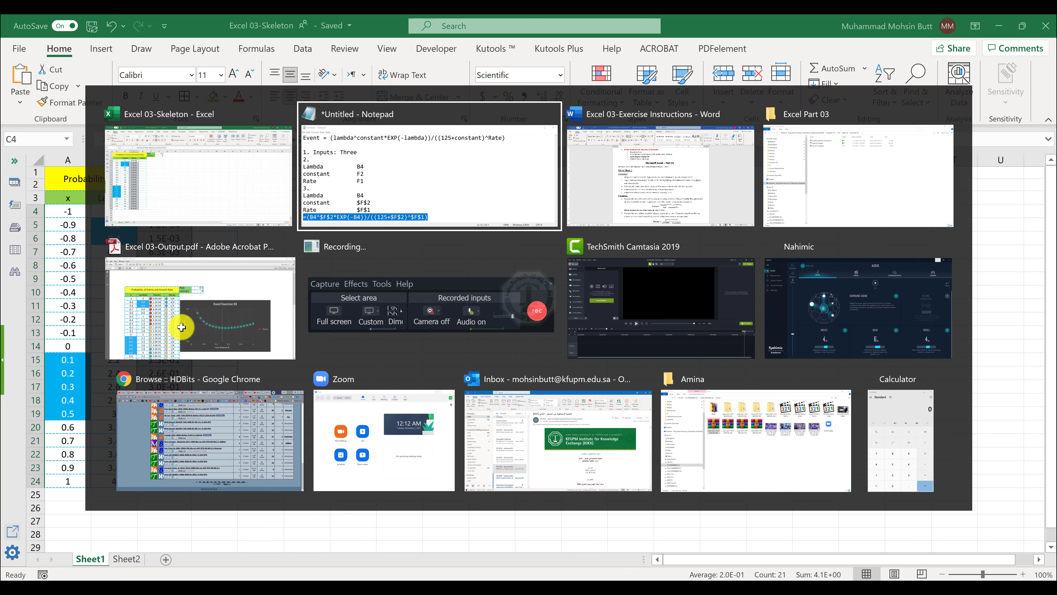
{"action": "key", "text": "alt+Tab"}
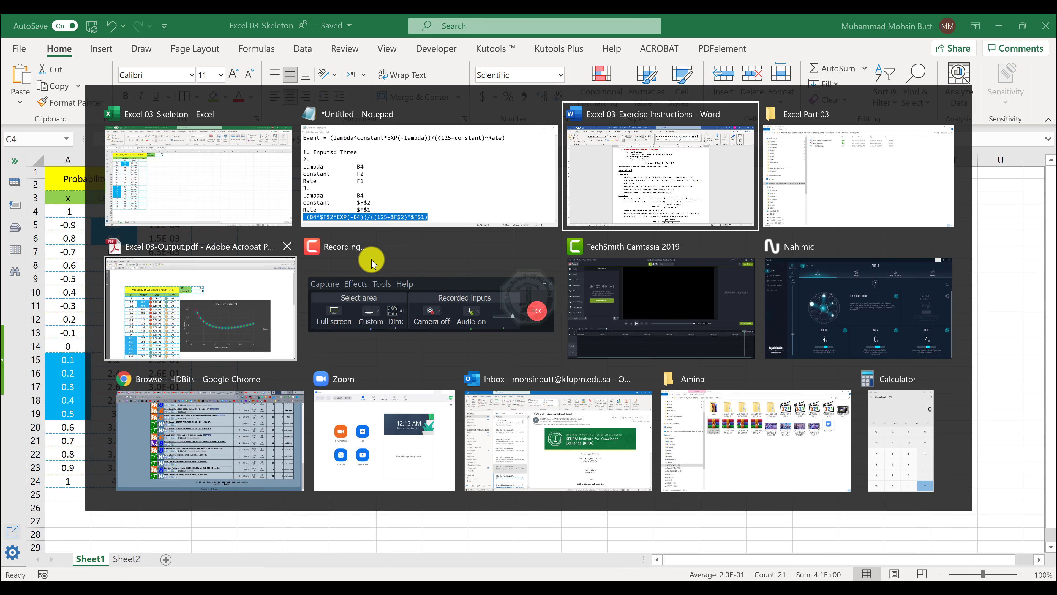
{"action": "left_click", "coordinate": [829, 154]}
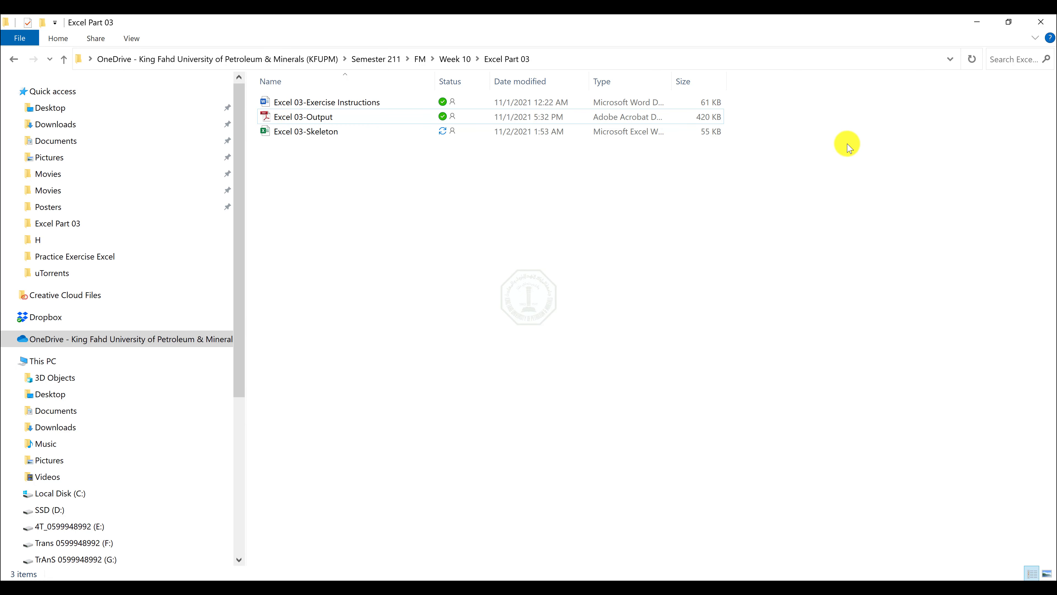
{"action": "left_click", "coordinate": [336, 113]}
{"action": "left_click", "coordinate": [332, 117]}
{"action": "left_click", "coordinate": [333, 181]}
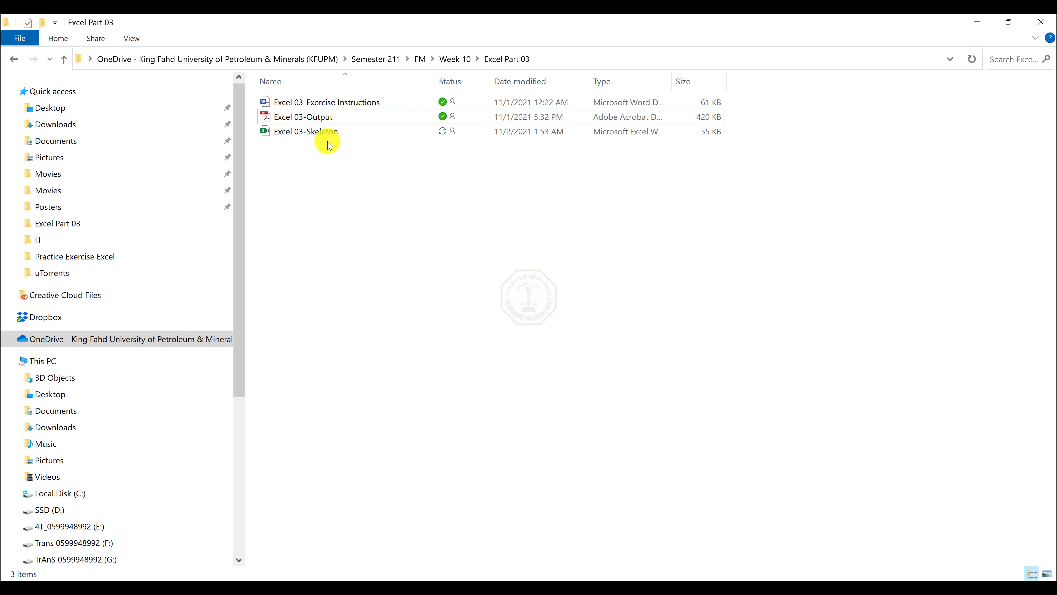
{"action": "double_click", "coordinate": [332, 120]}
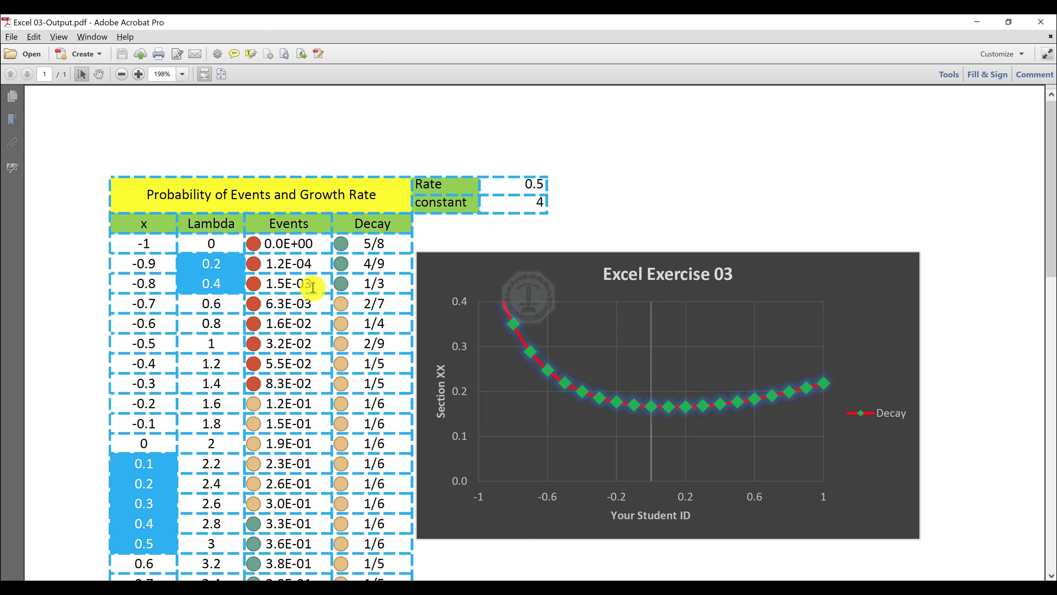
{"action": "key", "text": "alt+Tab"}
{"action": "key", "text": "alt+Tab"}
{"action": "key", "text": "alt+Tab"}
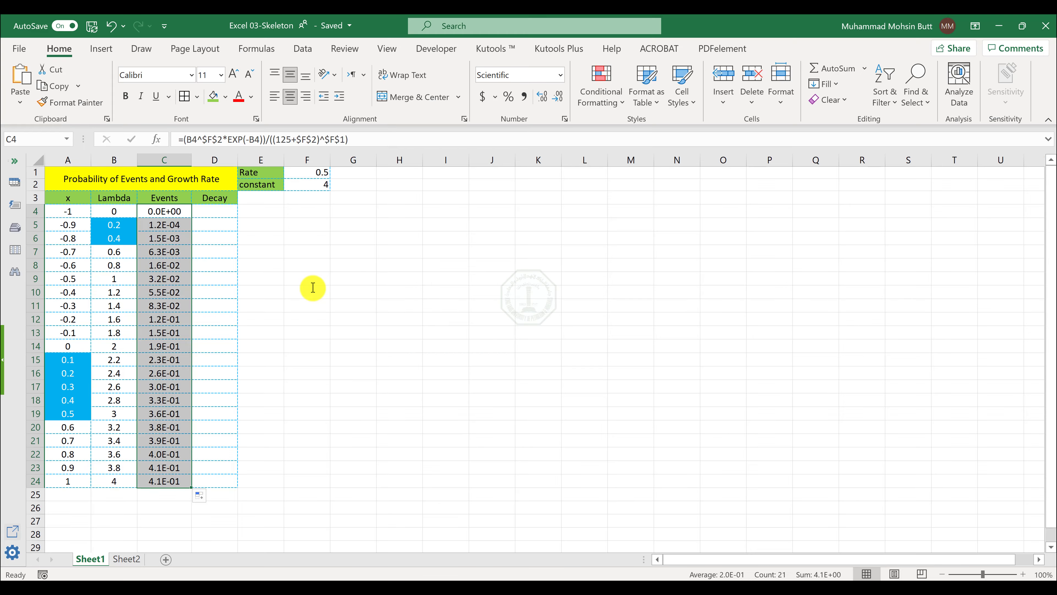
- Check the row references of the filled Events formulas in C5, C6, C7 and C10
{"action": "left_click", "coordinate": [178, 229]}
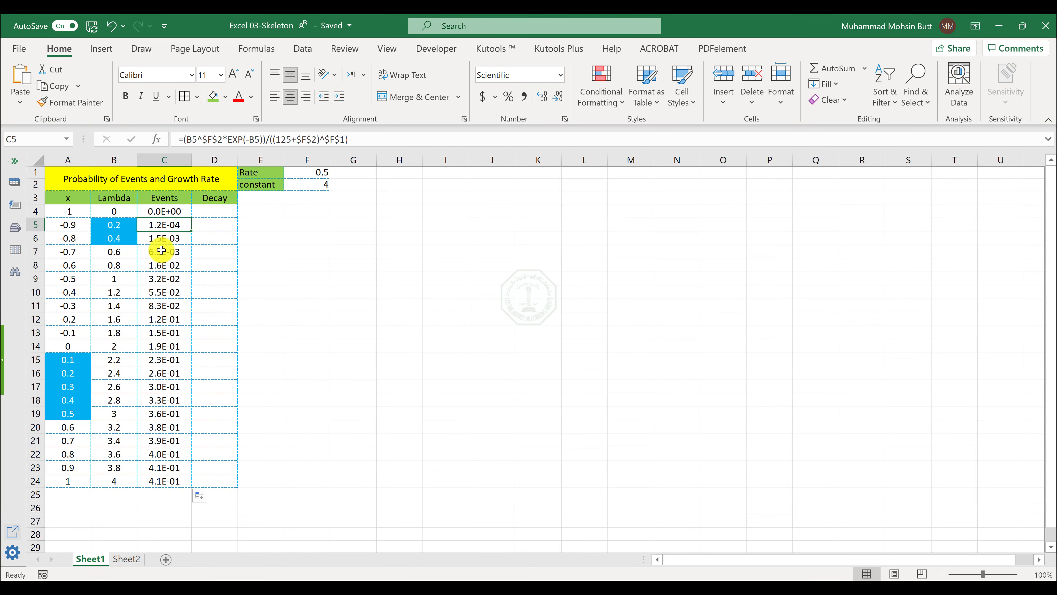
{"action": "left_click", "coordinate": [165, 241]}
{"action": "left_click", "coordinate": [163, 252]}
{"action": "left_click", "coordinate": [168, 294]}
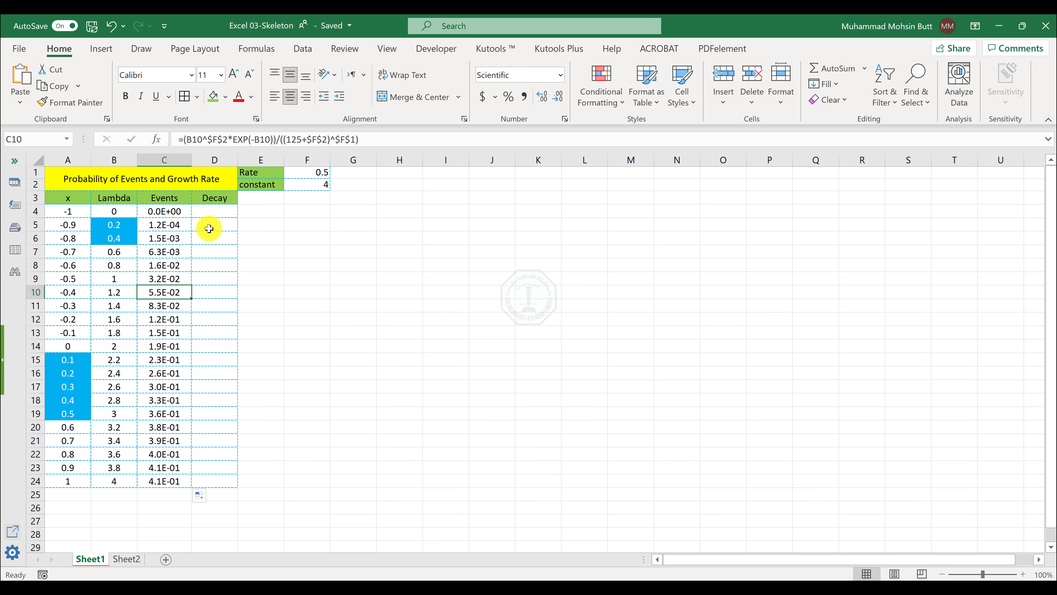
- Select cell D4 and switch to the Word exercise instructions to examine the Decay formula in task 7
{"action": "left_click", "coordinate": [216, 220]}
{"action": "left_click", "coordinate": [217, 212]}
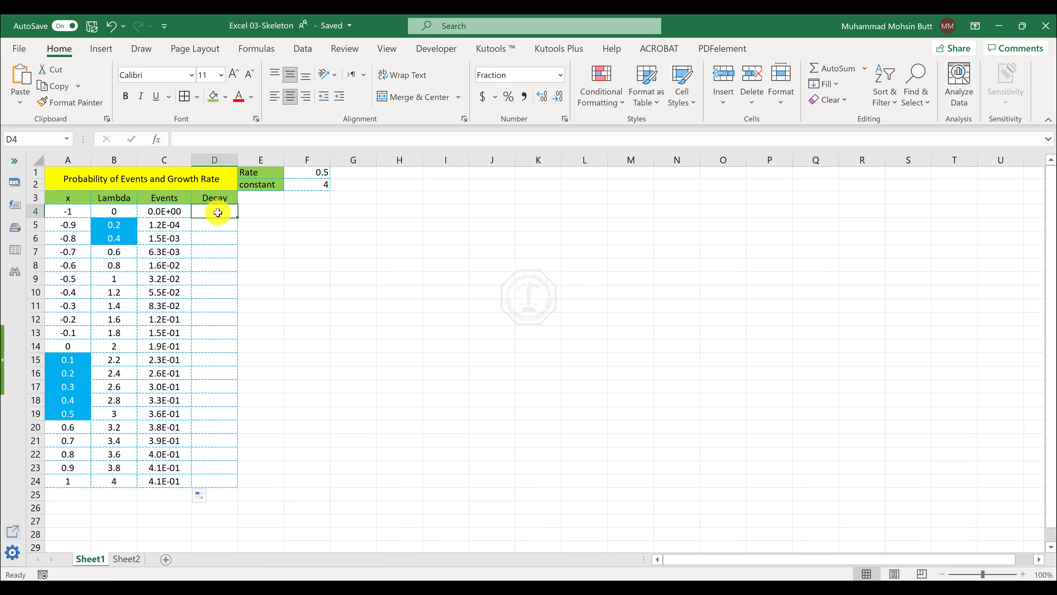
{"action": "key", "text": "alt+Tab"}
{"action": "left_click", "coordinate": [104, 309]}
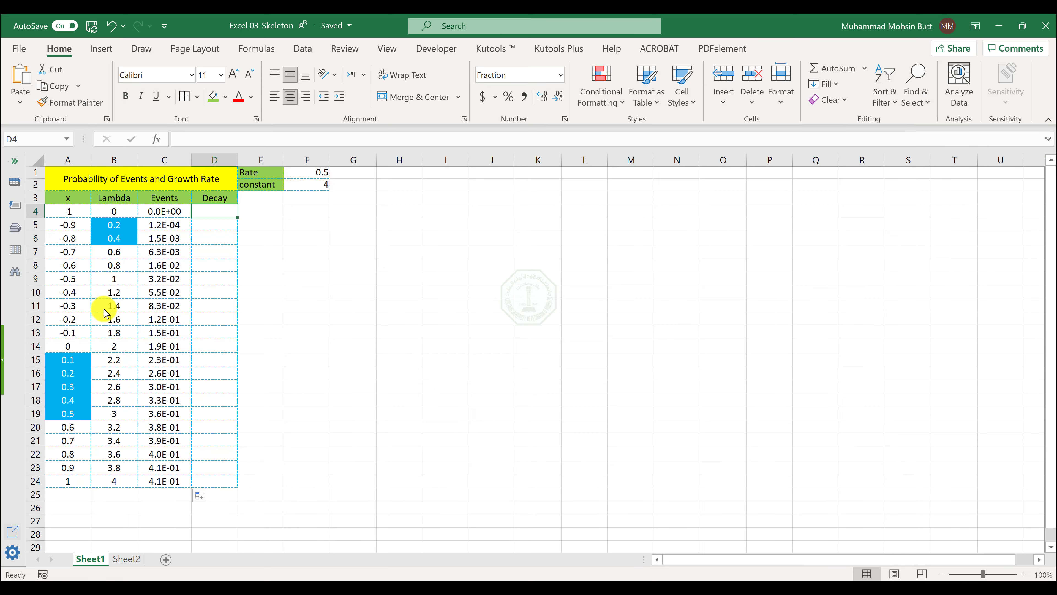
{"action": "key", "text": "alt+Tab"}
{"action": "left_click", "coordinate": [208, 297]}
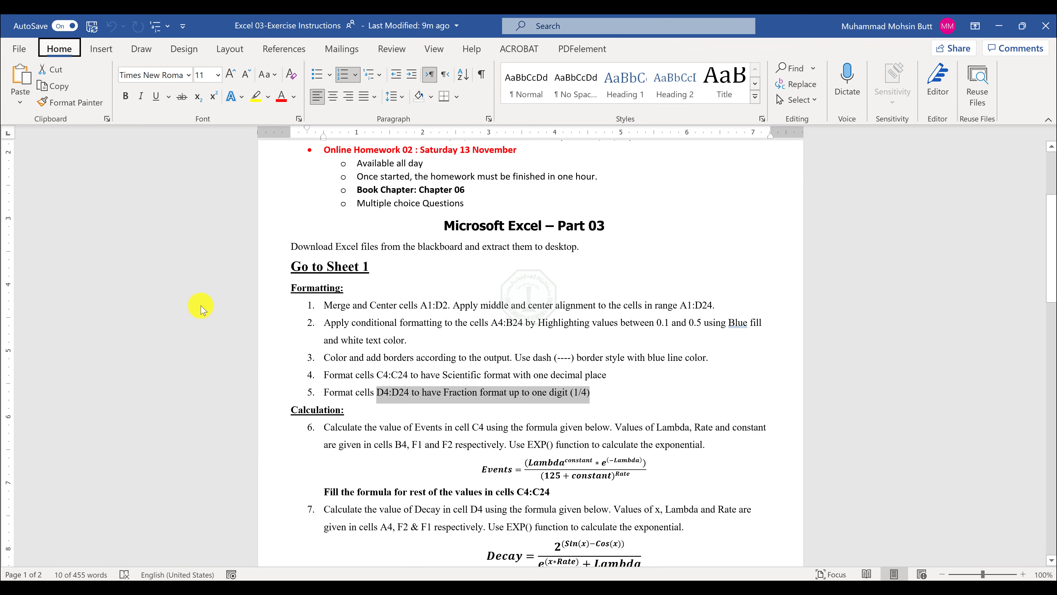
{"action": "left_click", "coordinate": [508, 490]}
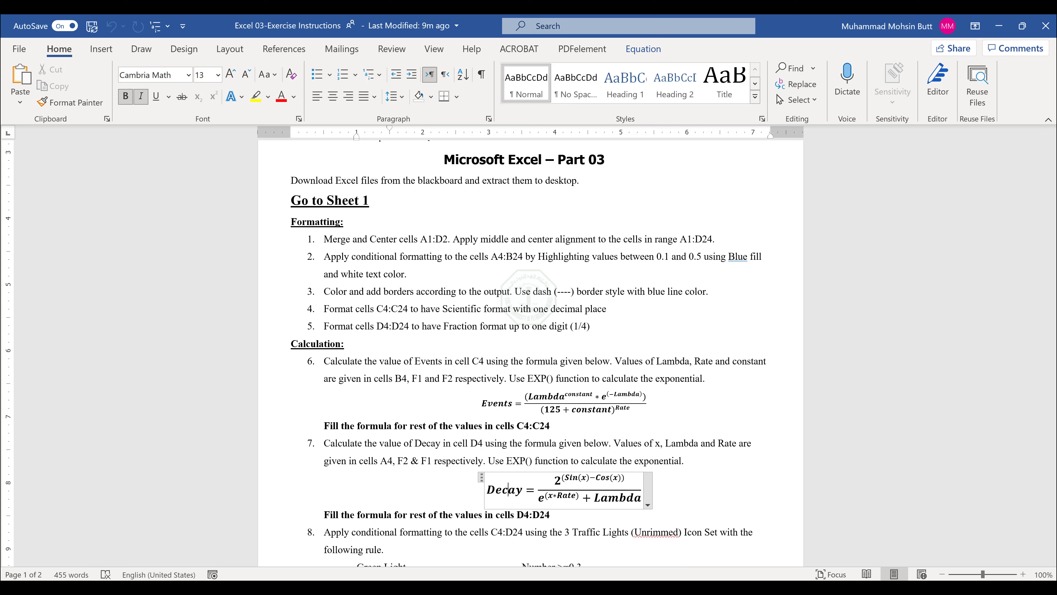
- Switch to Notepad and begin the Decay formula below the Events formula with Decay = (2^(SIN(X)-COS(
{"action": "key", "text": "alt+Tab"}
{"action": "left_click", "coordinate": [578, 359]}
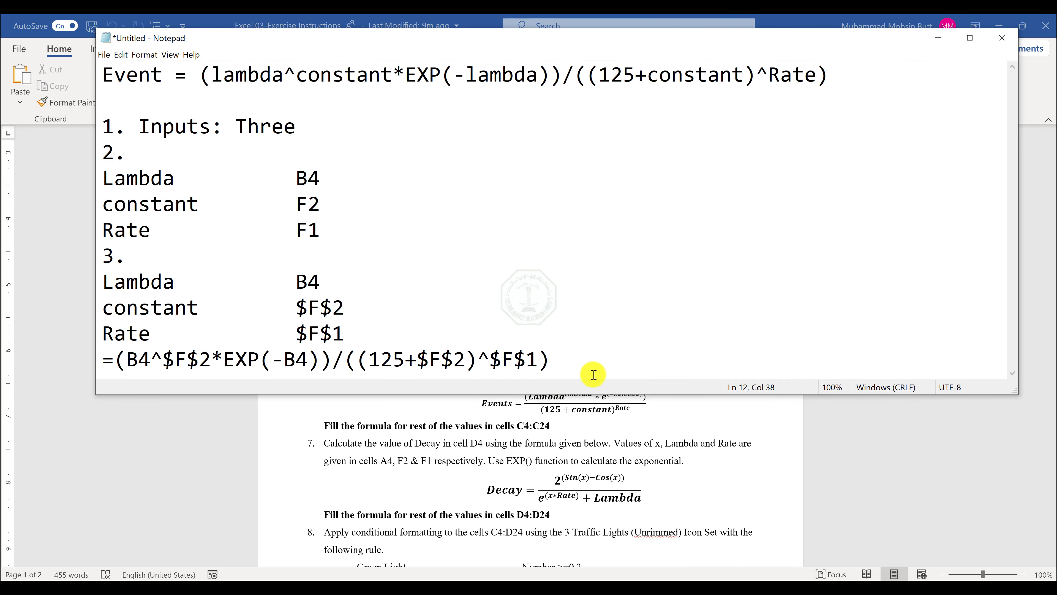
{"action": "key", "text": "Return"}
{"action": "key", "text": "Return"}
{"action": "type", "text": "Decay = "}
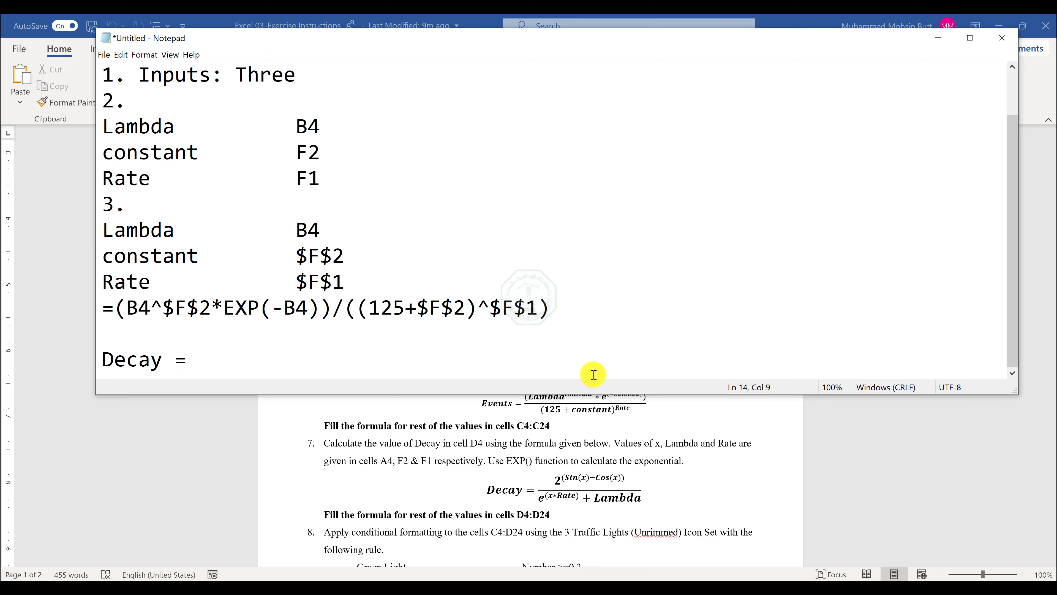
{"action": "type", "text": "(2^(SIN("}
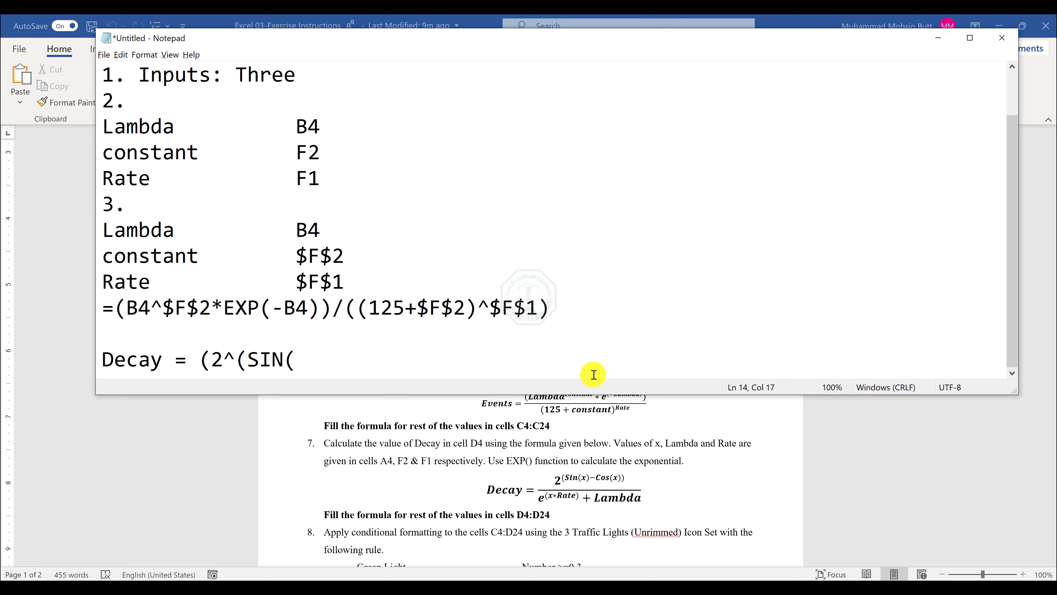
{"action": "type", "text": "X)"}
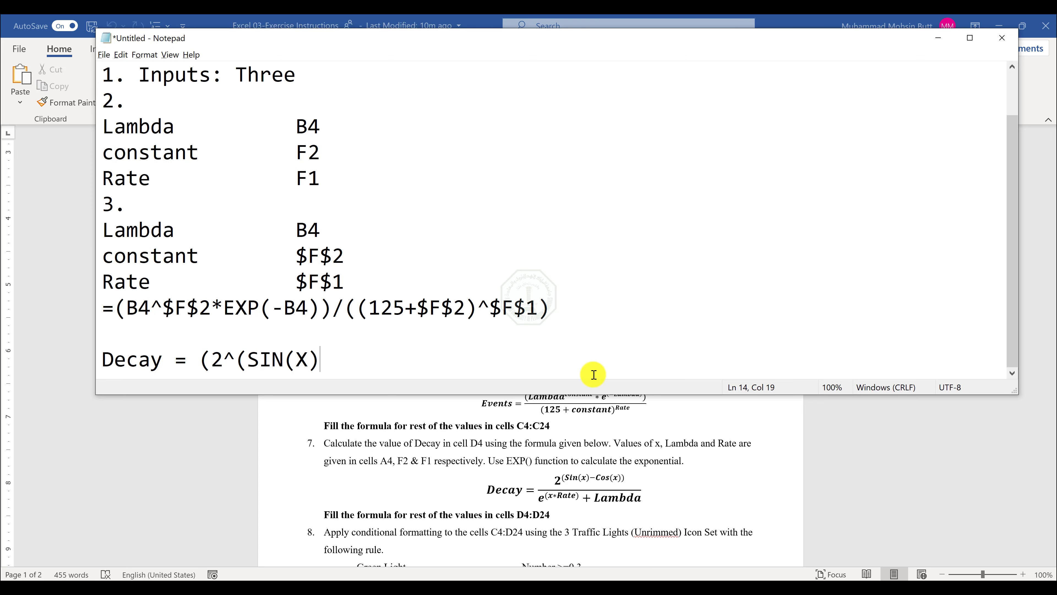
{"action": "type", "text": "-COS("}
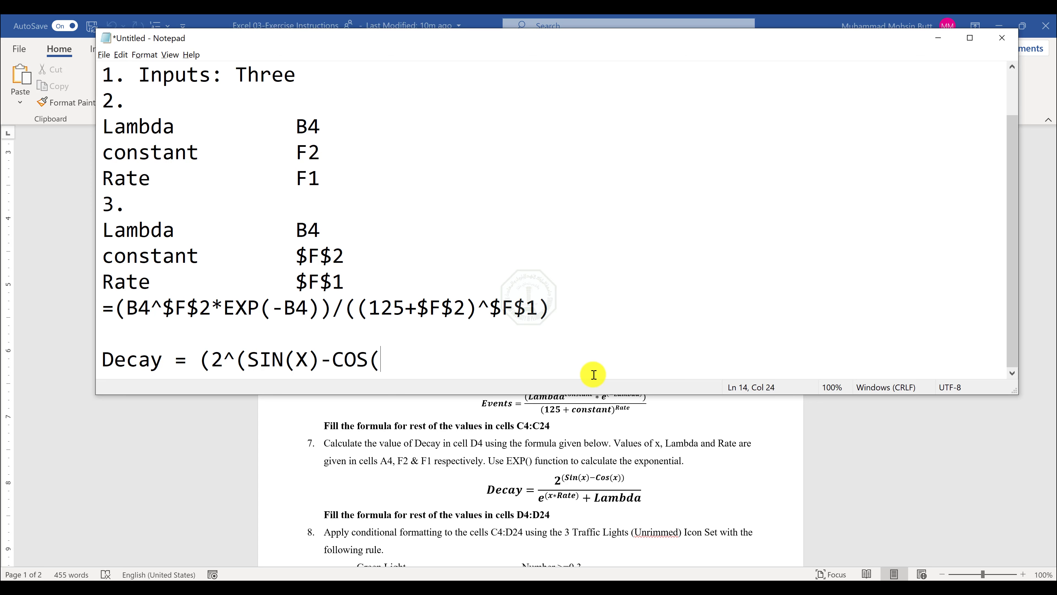
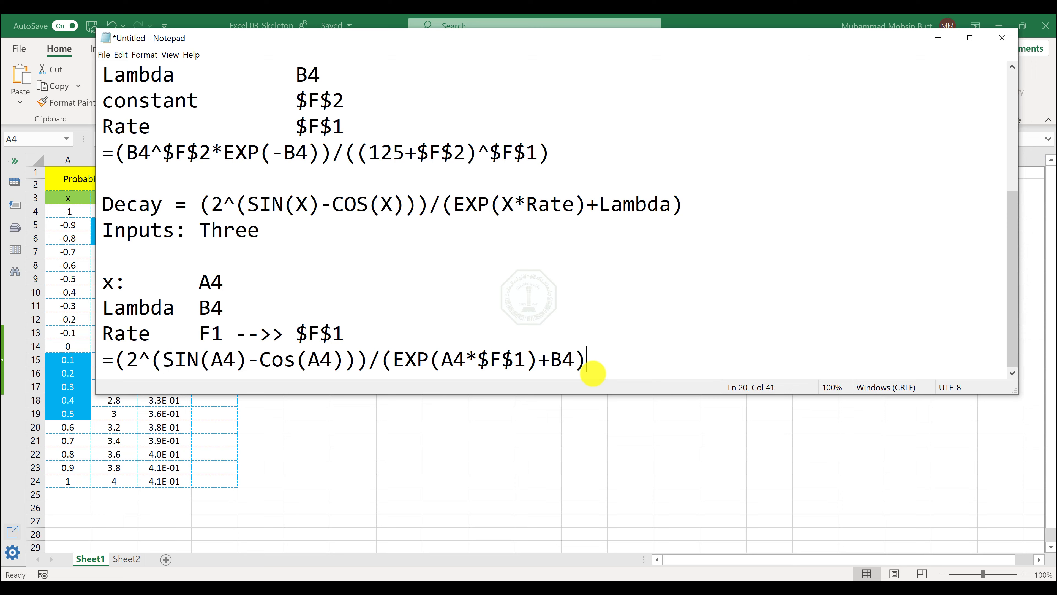
- Transfer the formula =(2^(SIN(A4)-COS(A4)))/(EXP(A4*$F$1)+B4) from Notepad to cell D4 in Excel and fill it down to D24
{"action": "key", "text": "shift+Home"}
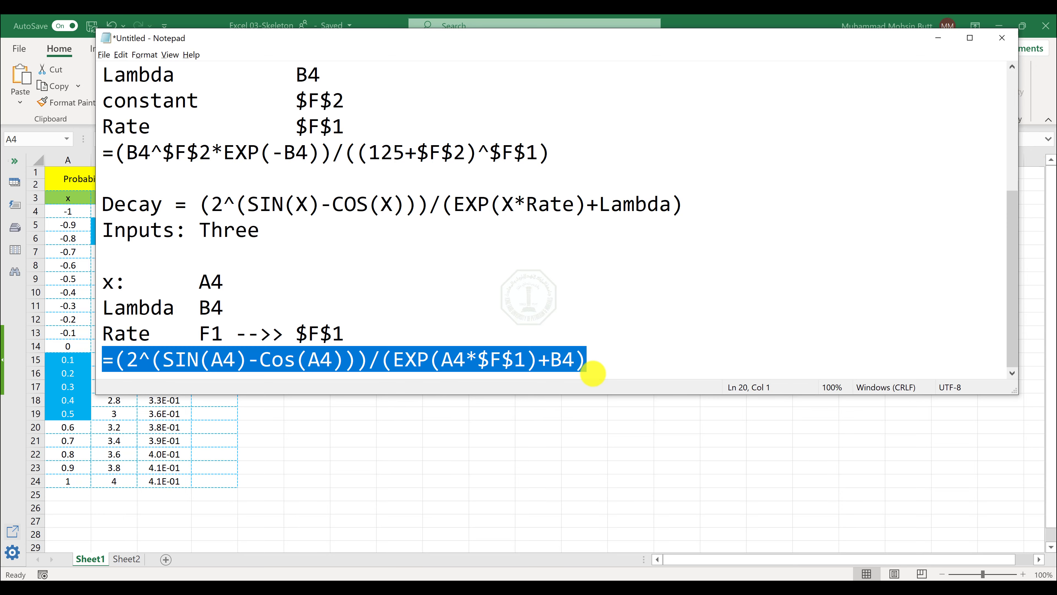
{"action": "key", "text": "alt+Tab"}
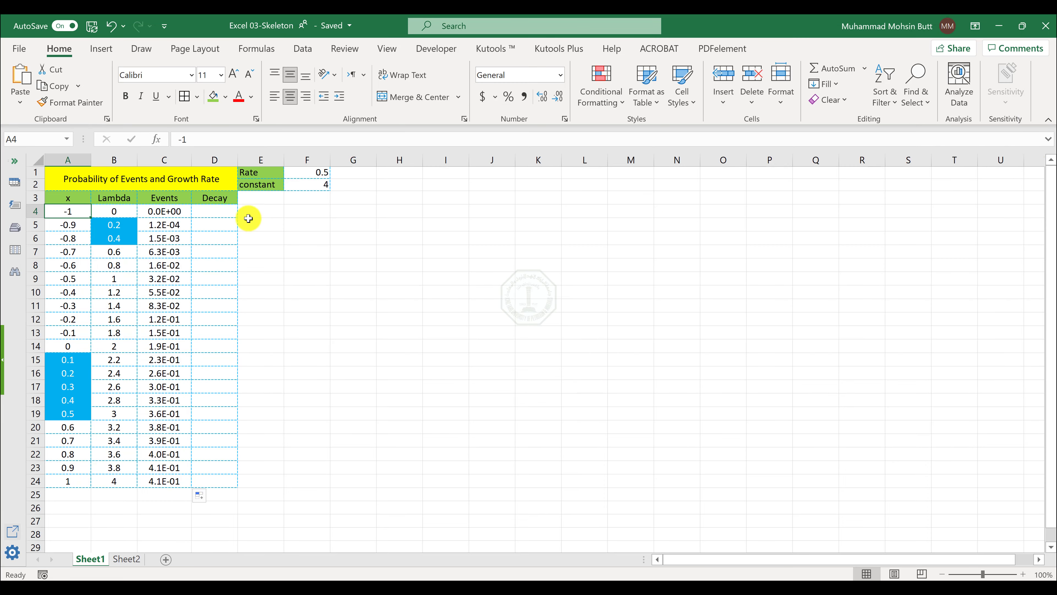
{"action": "left_click", "coordinate": [222, 213]}
{"action": "type", "text": "=(2^(SIN(A4)-COS(A4)))/(EXP(A4*$F$1)+B4)"}
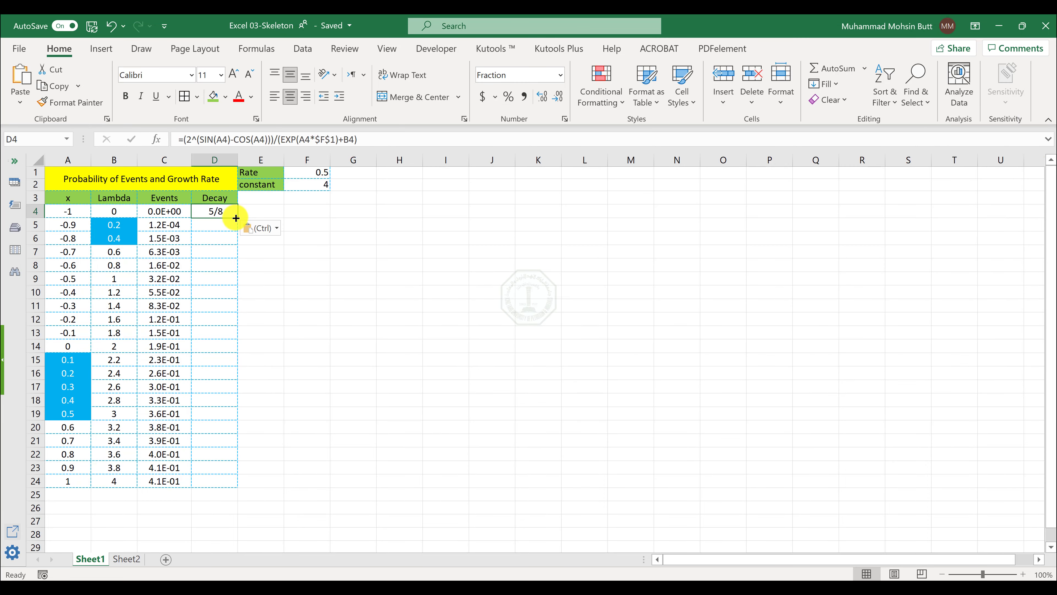
{"action": "double_click", "coordinate": [237, 218]}
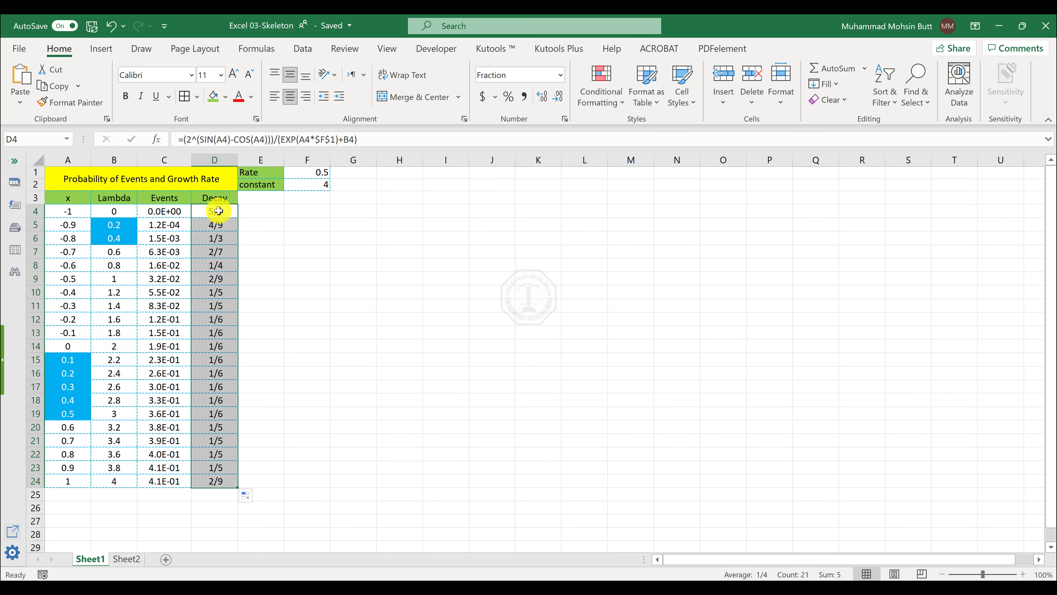
{"action": "key", "text": "alt+Tab"}
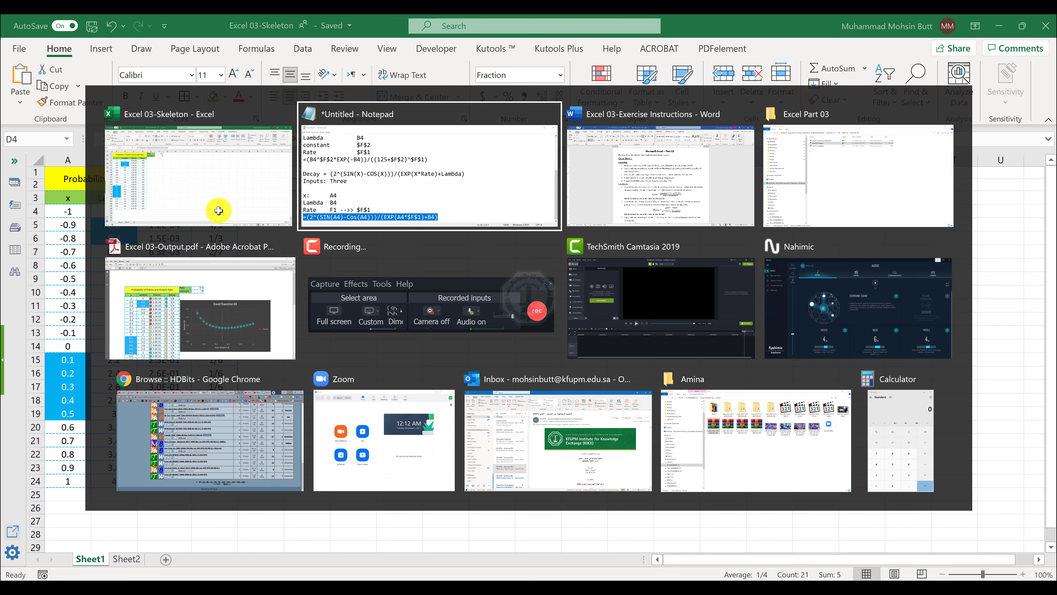
- Compare the filled Decay column with the output PDF in Acrobat, and switch to the Word exercise instructions to examine task 8
{"action": "left_click", "coordinate": [150, 275]}
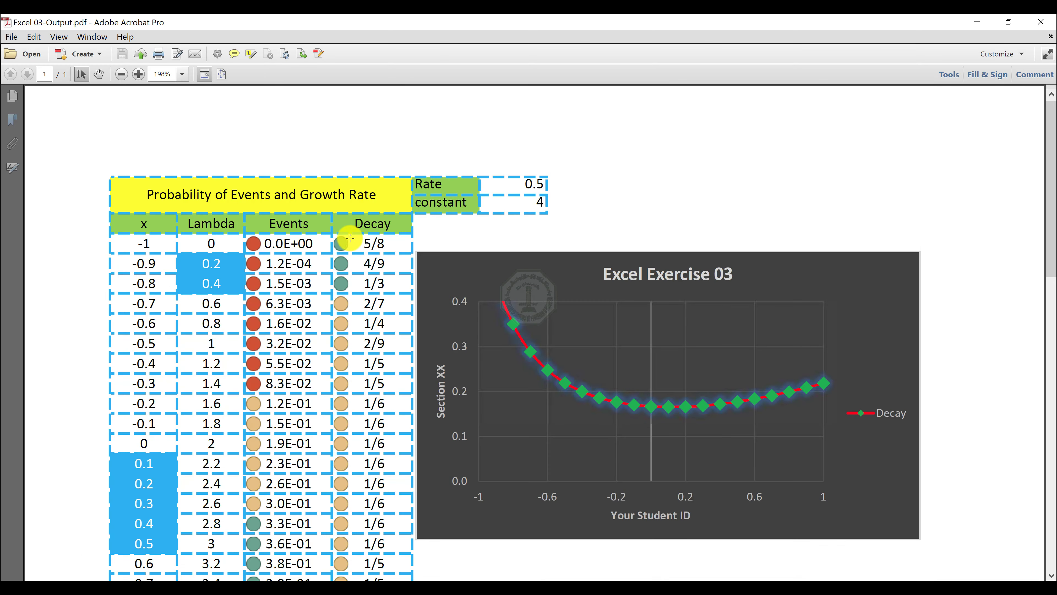
{"action": "key", "text": "alt+Tab"}
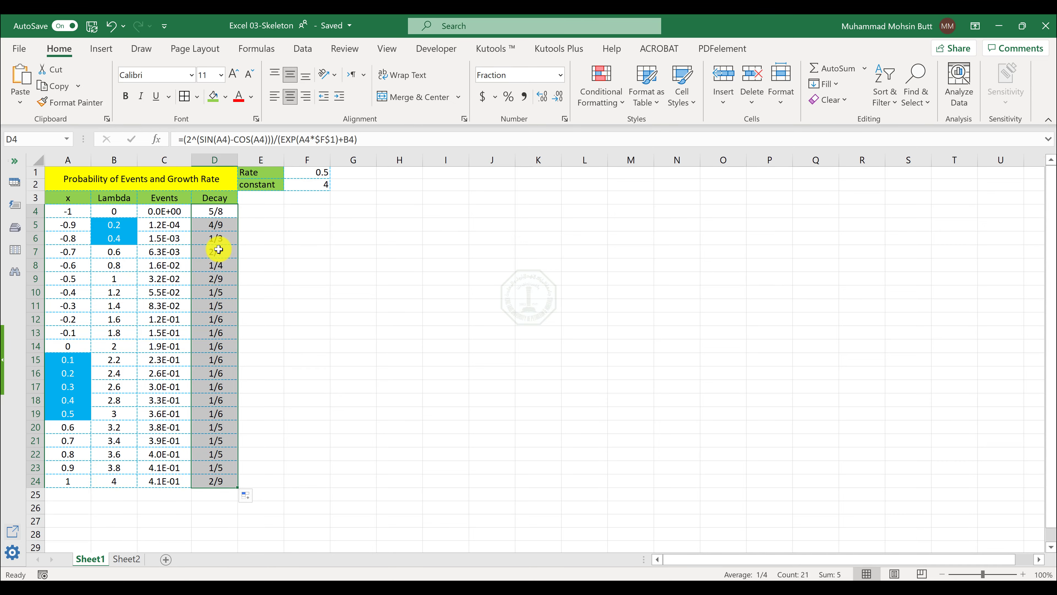
{"action": "key", "text": "alt+Tab"}
{"action": "key", "text": "alt+Tab"}
{"action": "key", "text": "alt+Tab"}
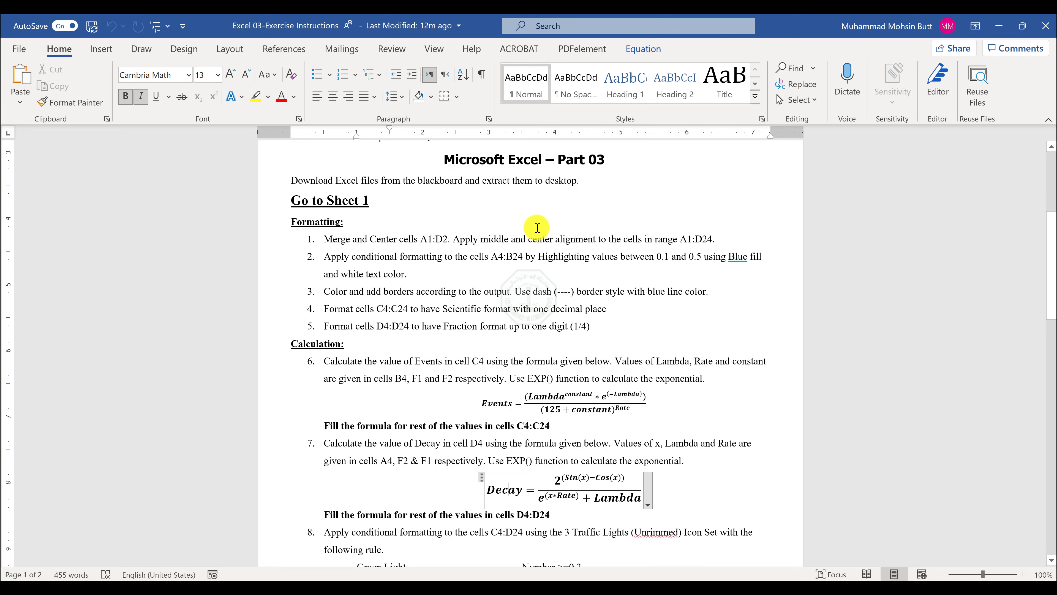
{"action": "scroll", "coordinate": [531, 330], "scroll_direction": "down", "scroll_amount": 1}
{"action": "left_click", "coordinate": [438, 367]}
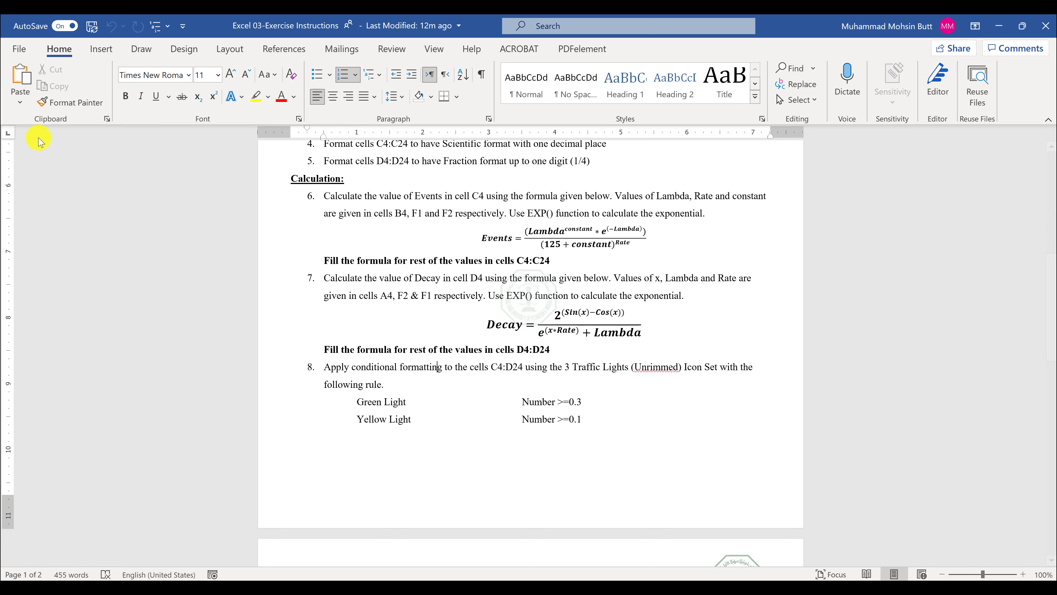
- Select cells C4:D24 in Excel and review the icon set rule of task 8 in the Word instructions
{"action": "key", "text": "alt+Tab"}
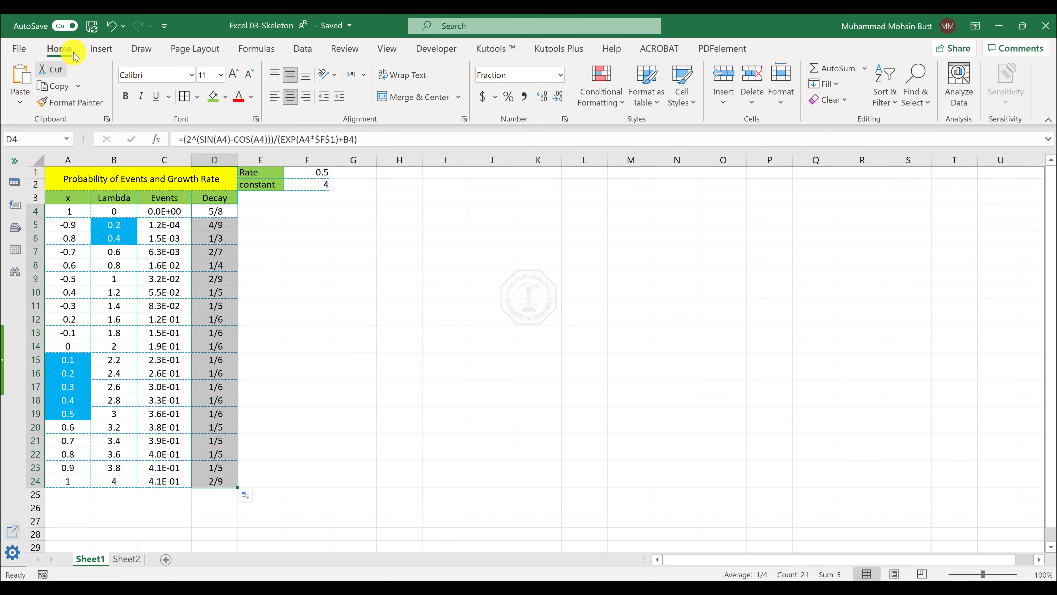
{"action": "left_click_drag", "start_coordinate": [164, 212], "coordinate": [222, 488]}
{"action": "key", "text": "alt+Tab"}
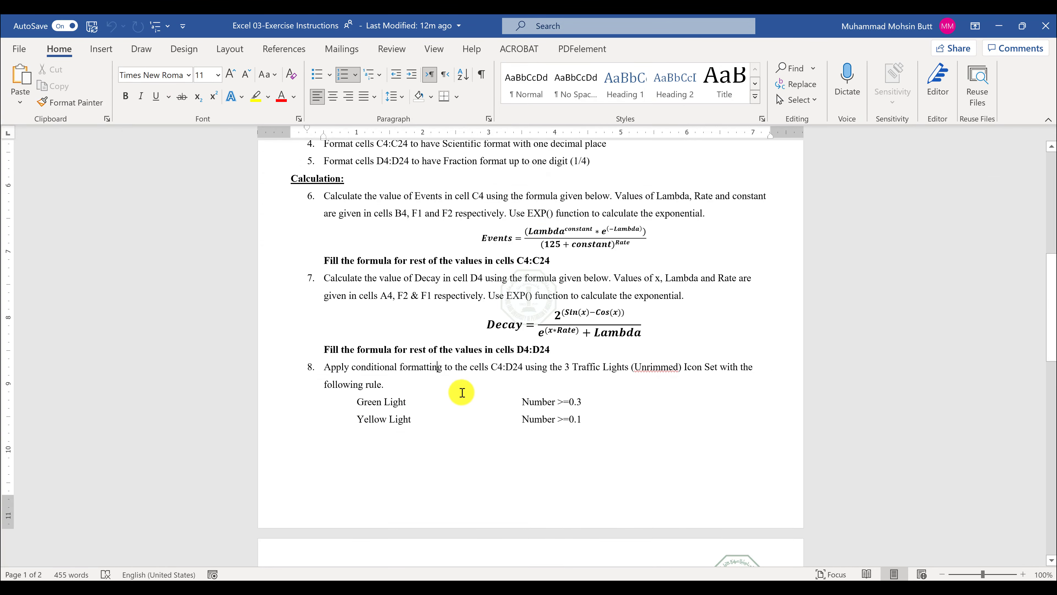
{"action": "left_click_drag", "start_coordinate": [564, 367], "coordinate": [610, 422]}
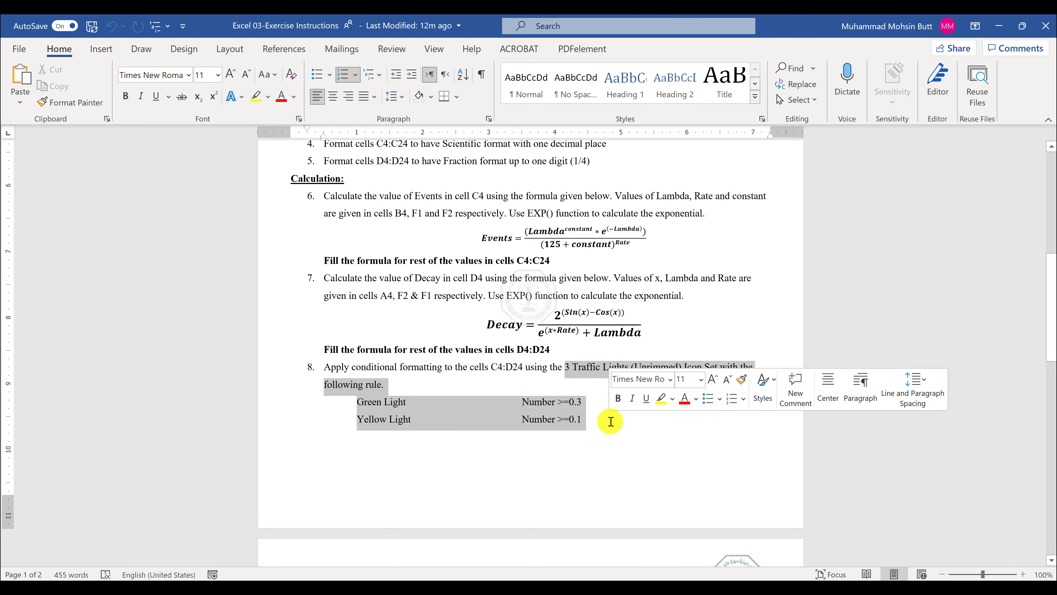
{"action": "key", "text": "alt+Tab"}
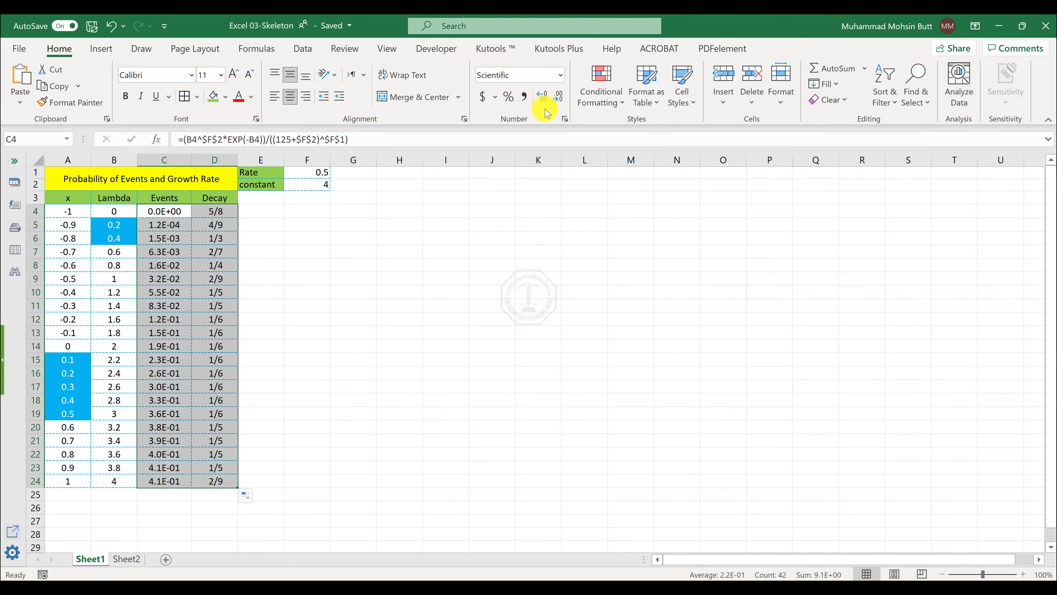
- Start a new conditional formatting rule for C4:D24 with the Icon Sets format style and the 3 Traffic Lights (Unrimmed) icons
{"action": "left_click", "coordinate": [614, 102]}
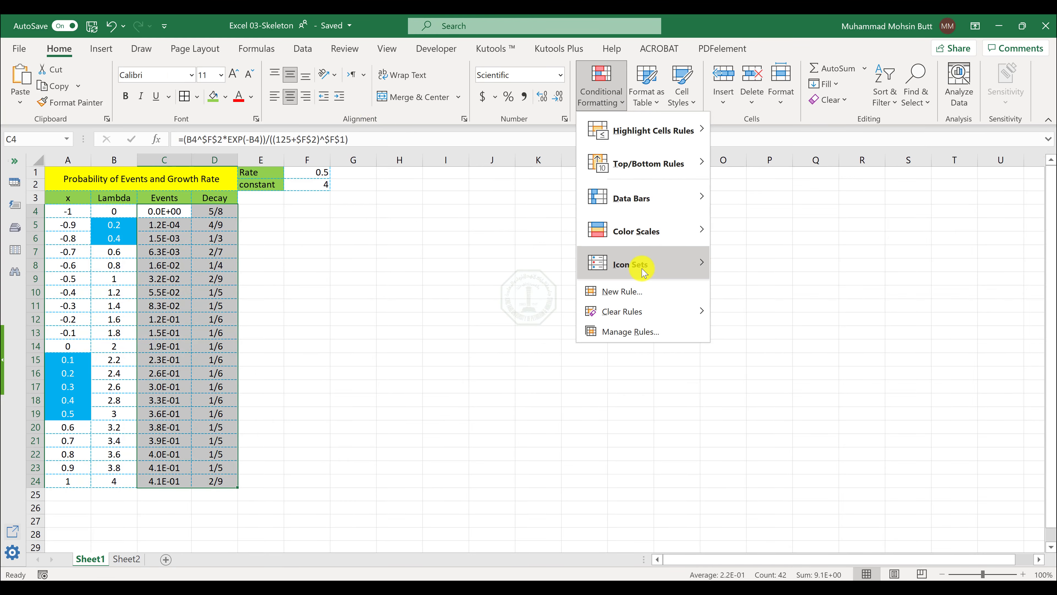
{"action": "left_click", "coordinate": [641, 293]}
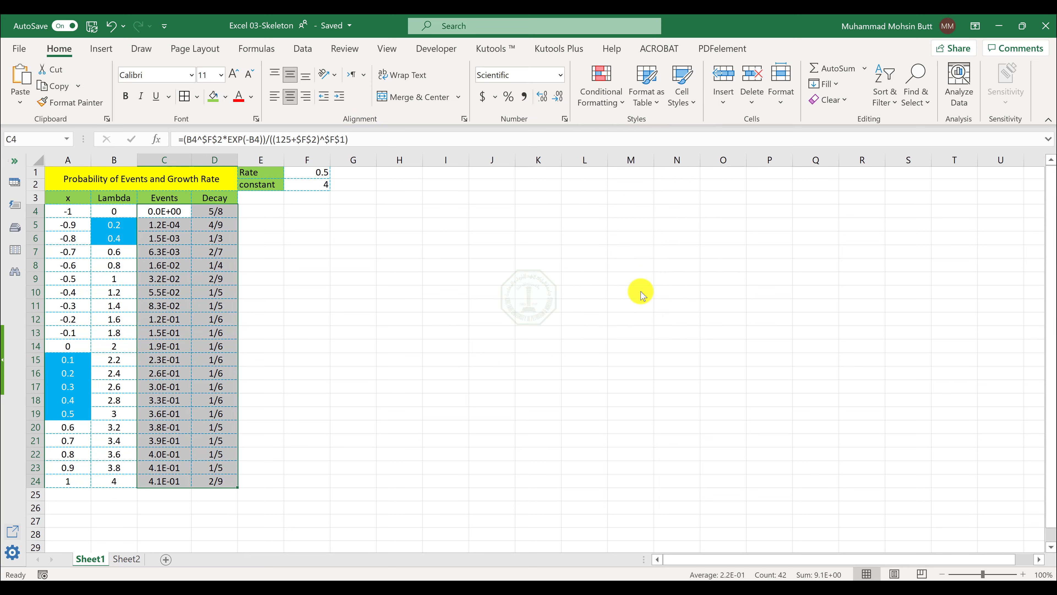
{"action": "left_click_drag", "start_coordinate": [438, 226], "coordinate": [406, 187]}
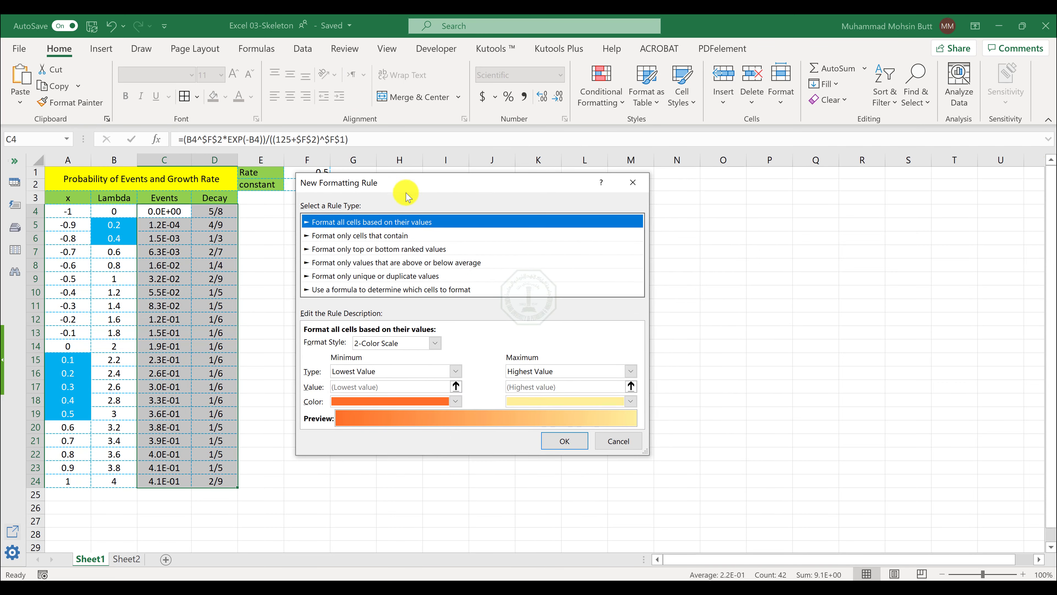
{"action": "left_click", "coordinate": [385, 343]}
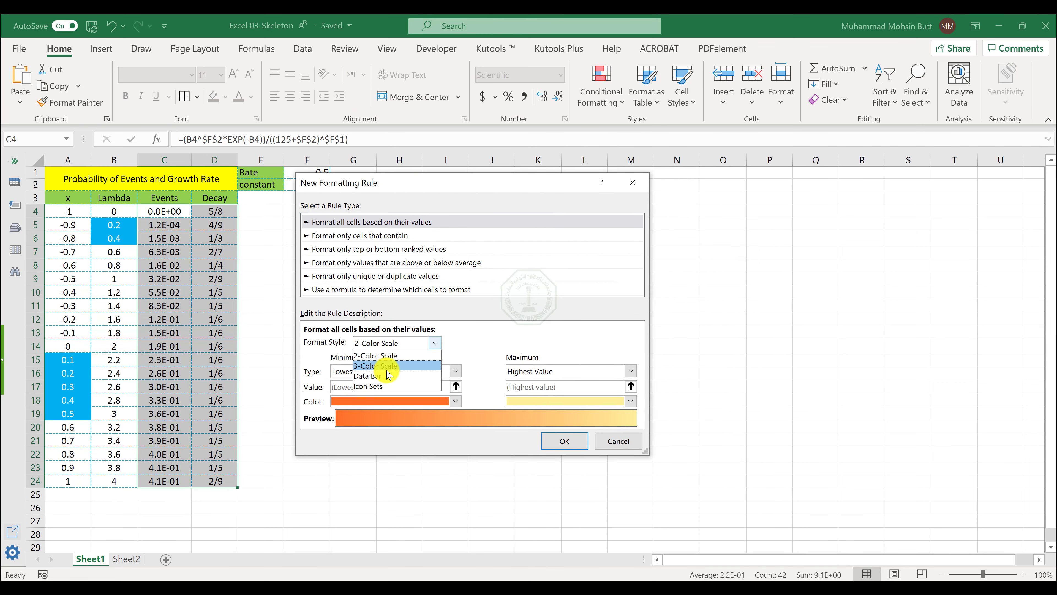
{"action": "left_click", "coordinate": [385, 386]}
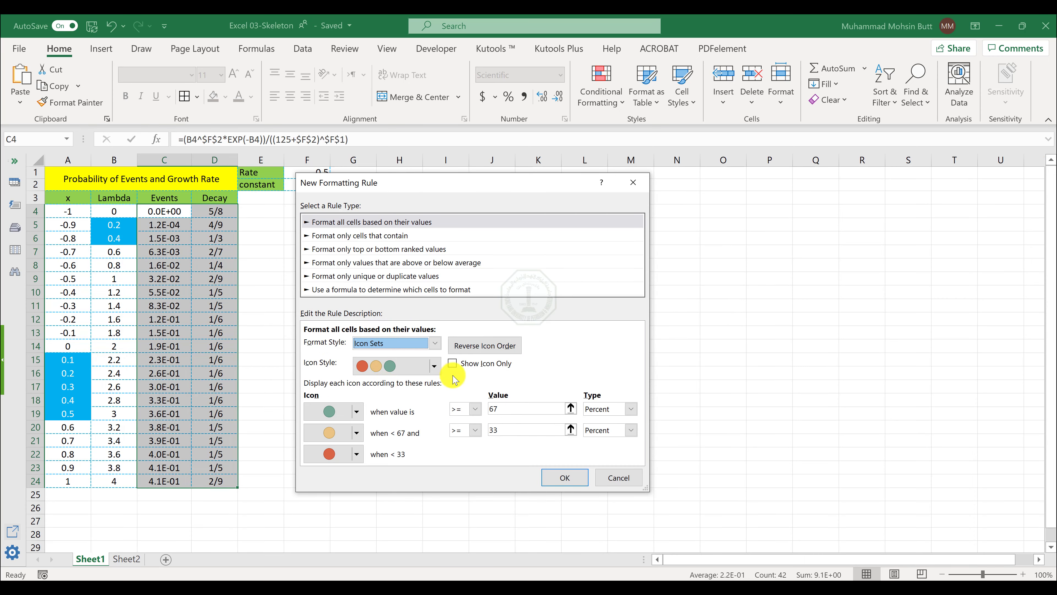
{"action": "left_click", "coordinate": [435, 365]}
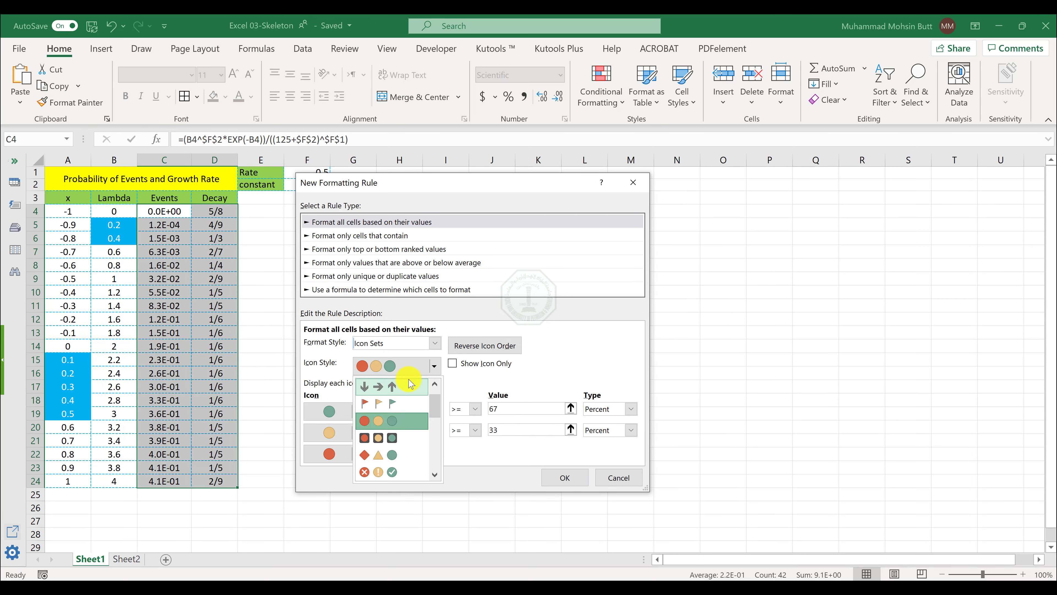
{"action": "left_click", "coordinate": [392, 422]}
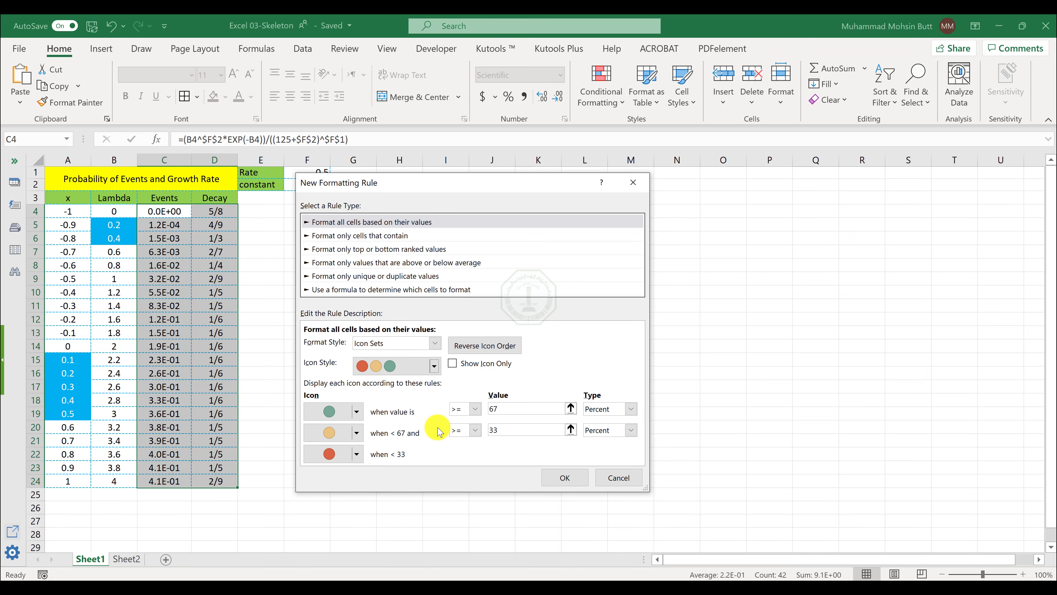
- Check the light thresholds of task 8 in Word and set the value type of both icon rules to Number in Excel
{"action": "key", "text": "alt+Tab"}
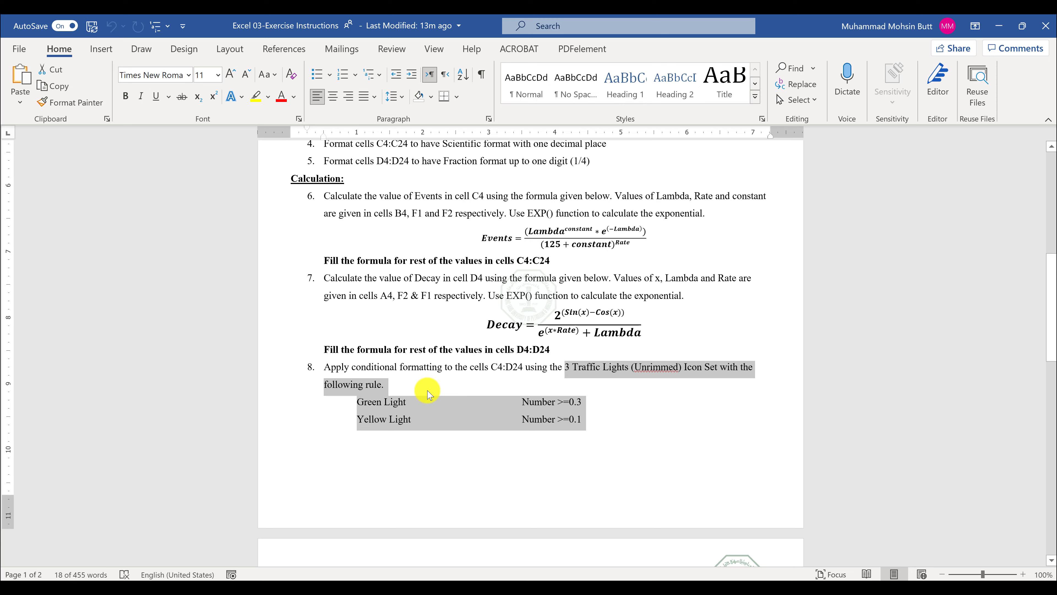
{"action": "left_click", "coordinate": [537, 408]}
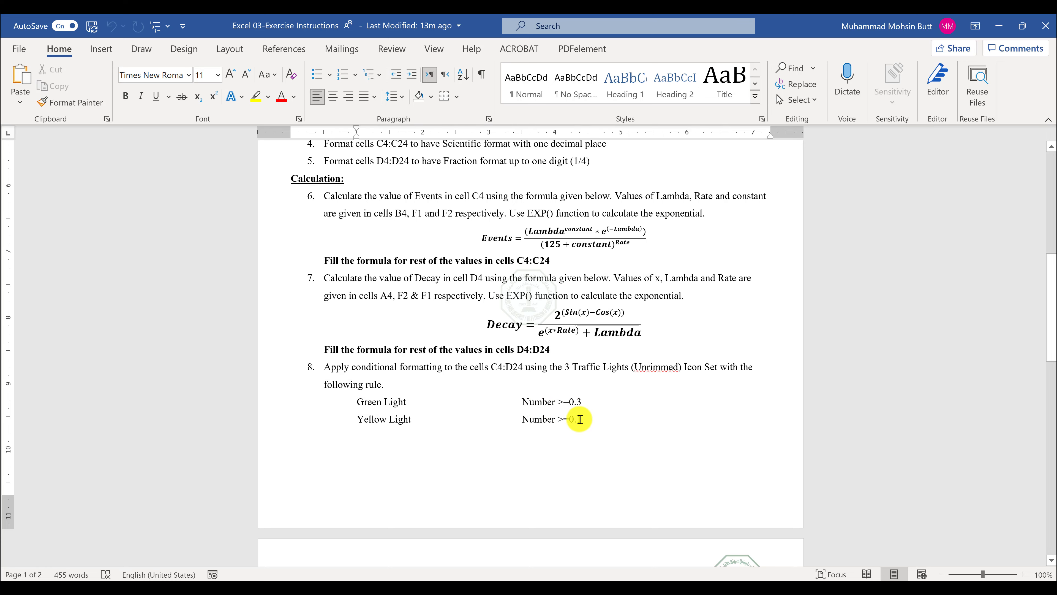
{"action": "key", "text": "alt+Tab"}
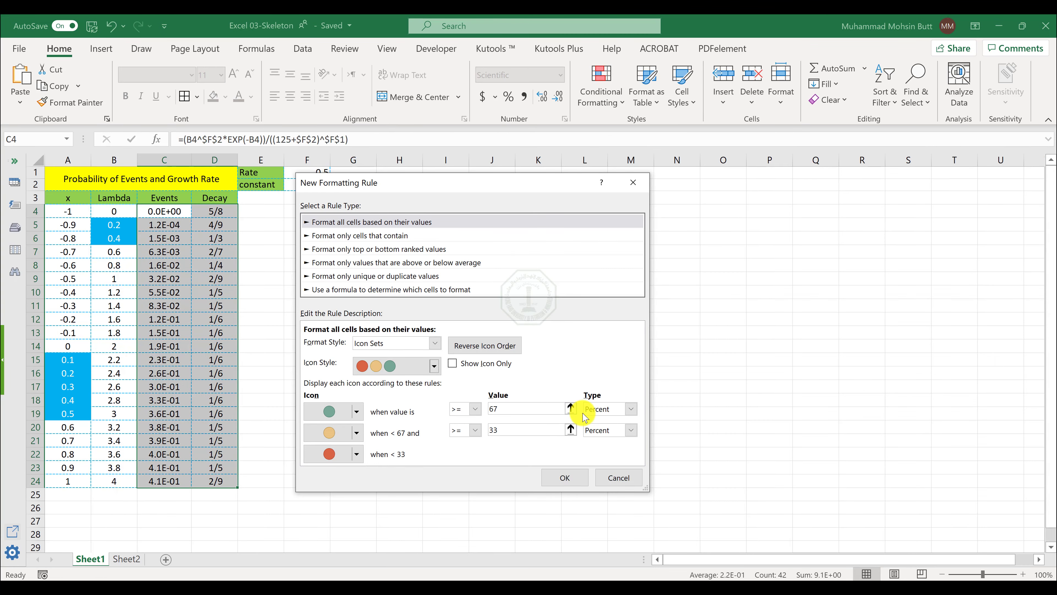
{"action": "left_click", "coordinate": [605, 410]}
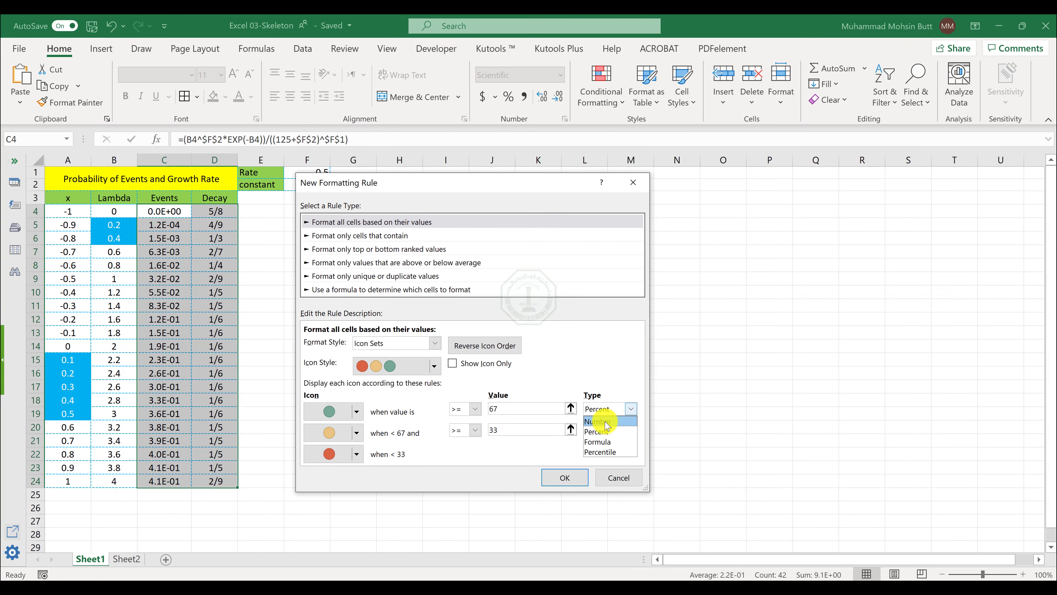
{"action": "left_click", "coordinate": [607, 422]}
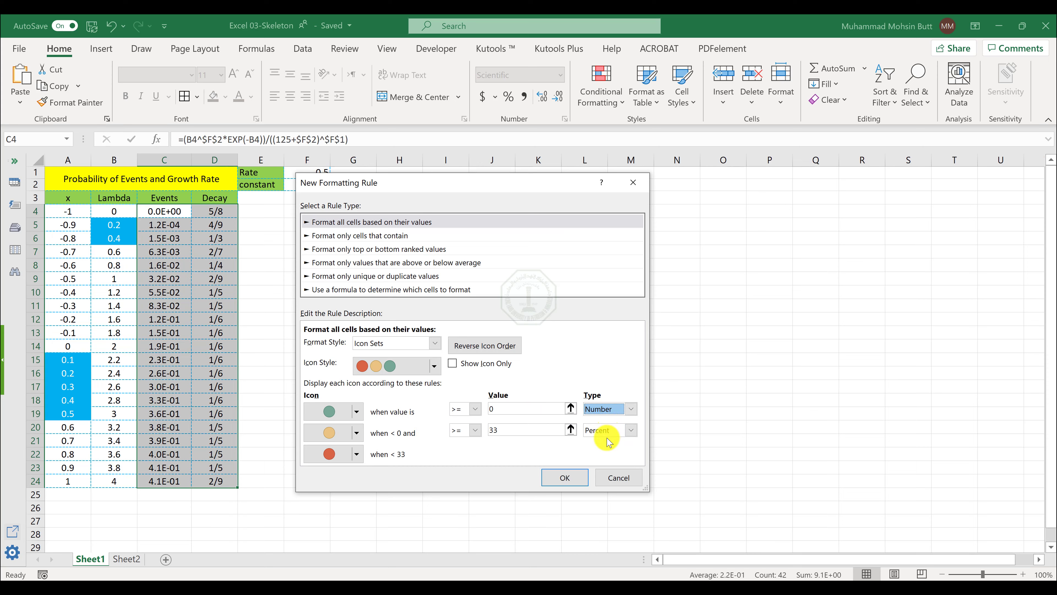
{"action": "left_click", "coordinate": [604, 430]}
{"action": "left_click", "coordinate": [602, 445]}
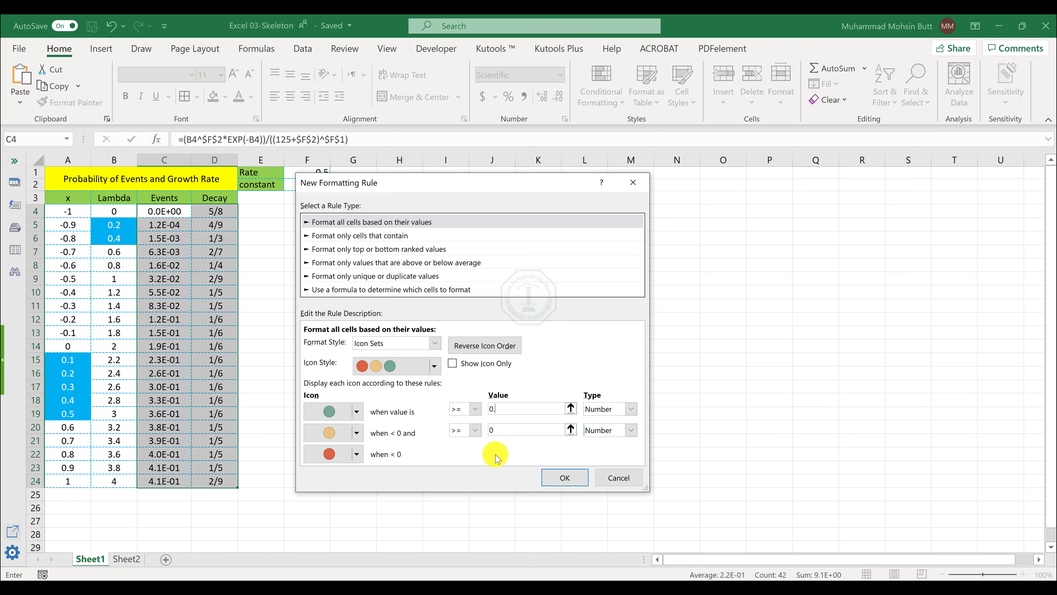
- Set the green icon threshold to >= 0.3 and the yellow to >= 0.1, apply the rule, and widen columns C and D
{"action": "type", "text": "0.3"}
{"action": "key", "text": "Tab"}
{"action": "key", "text": "Tab"}
{"action": "key", "text": "Tab"}
{"action": "type", "text": "0.1"}
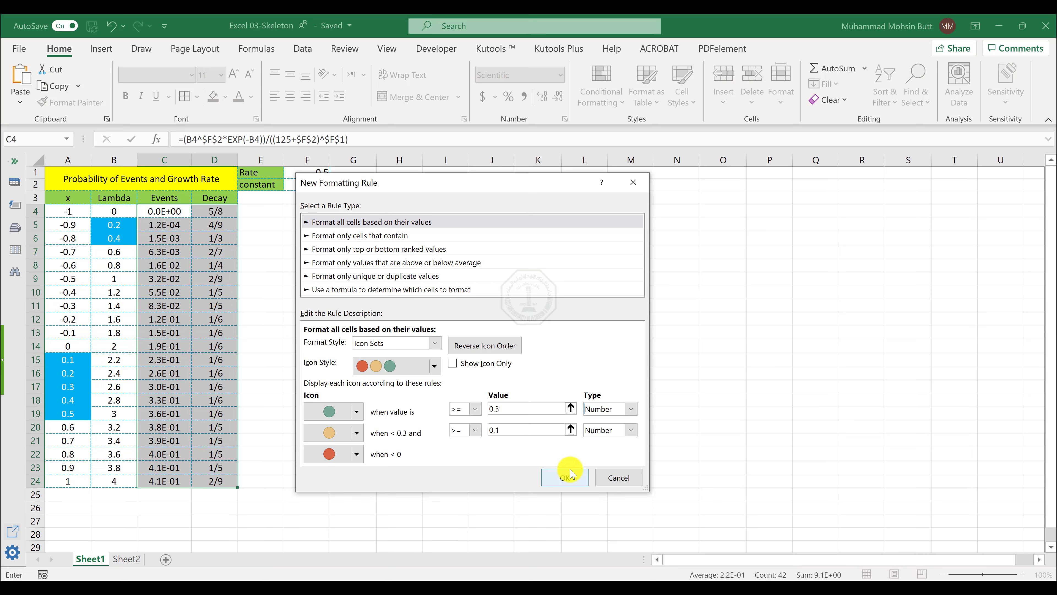
{"action": "left_click", "coordinate": [563, 478]}
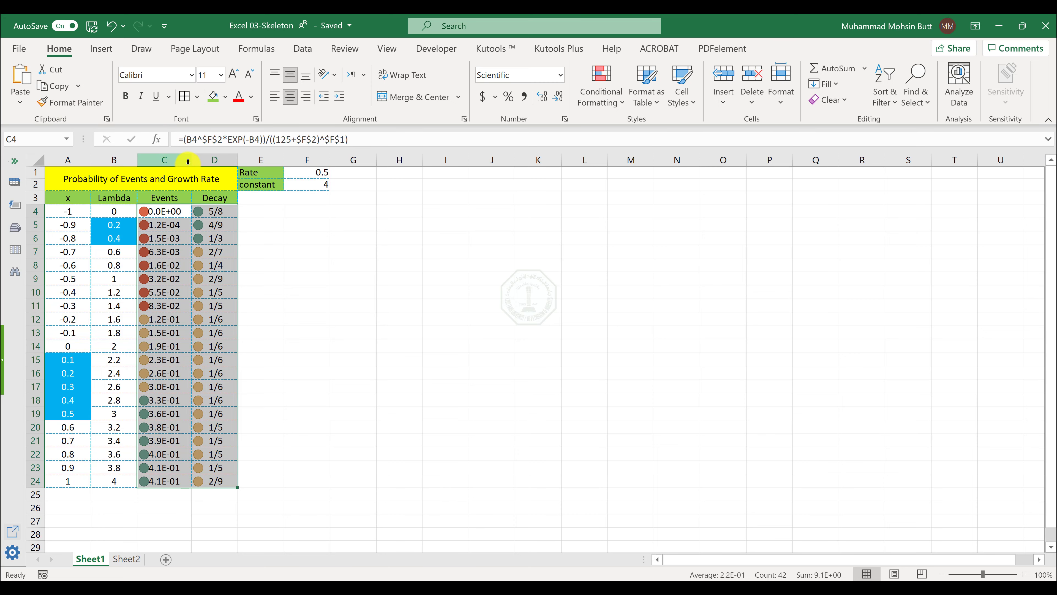
{"action": "left_click_drag", "start_coordinate": [192, 160], "coordinate": [252, 160]}
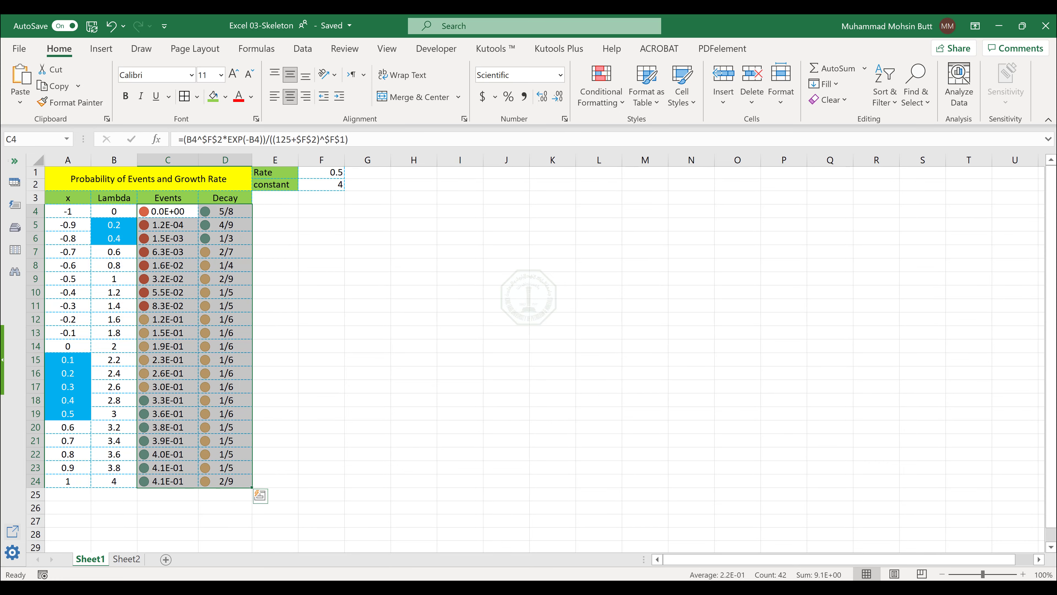
- Read the data ranges of chart task 9 in Word and select A4:A24 together with D4:D24 in Excel
{"action": "key", "text": "alt+Tab"}
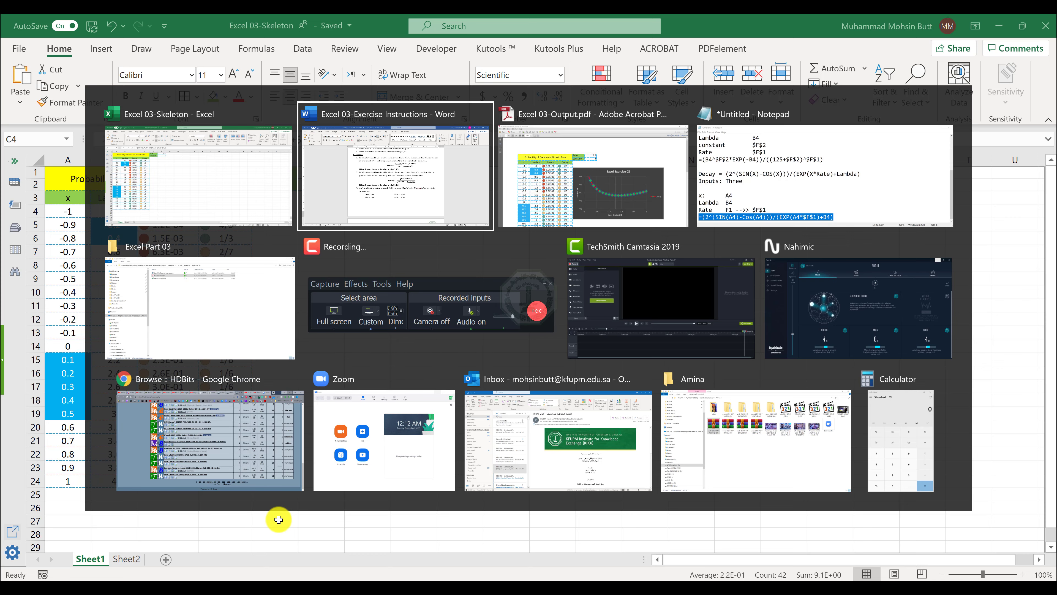
{"action": "scroll", "coordinate": [275, 500], "scroll_direction": "down", "scroll_amount": 8}
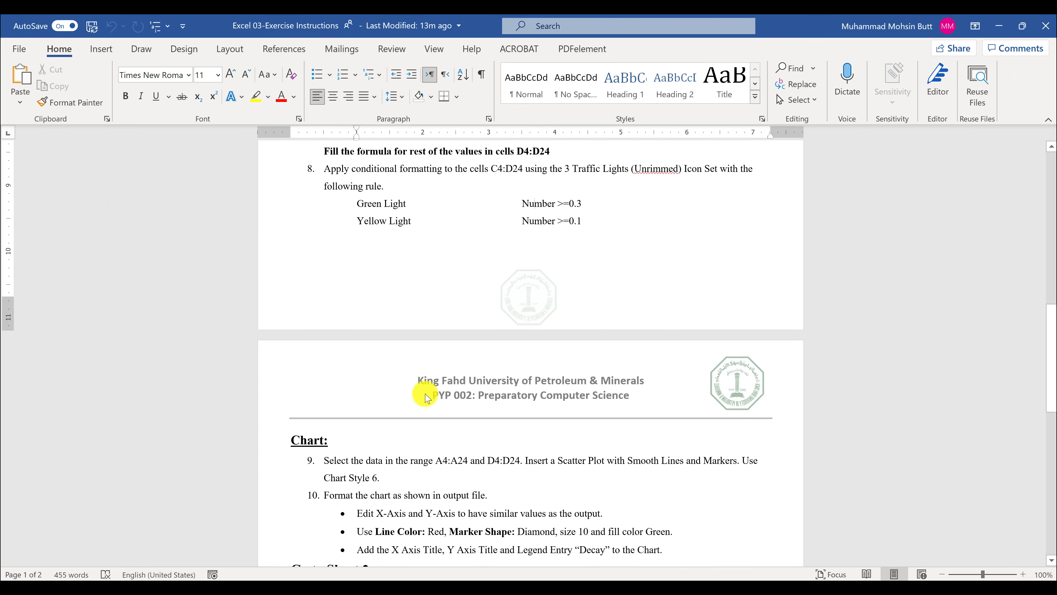
{"action": "left_click", "coordinate": [321, 459]}
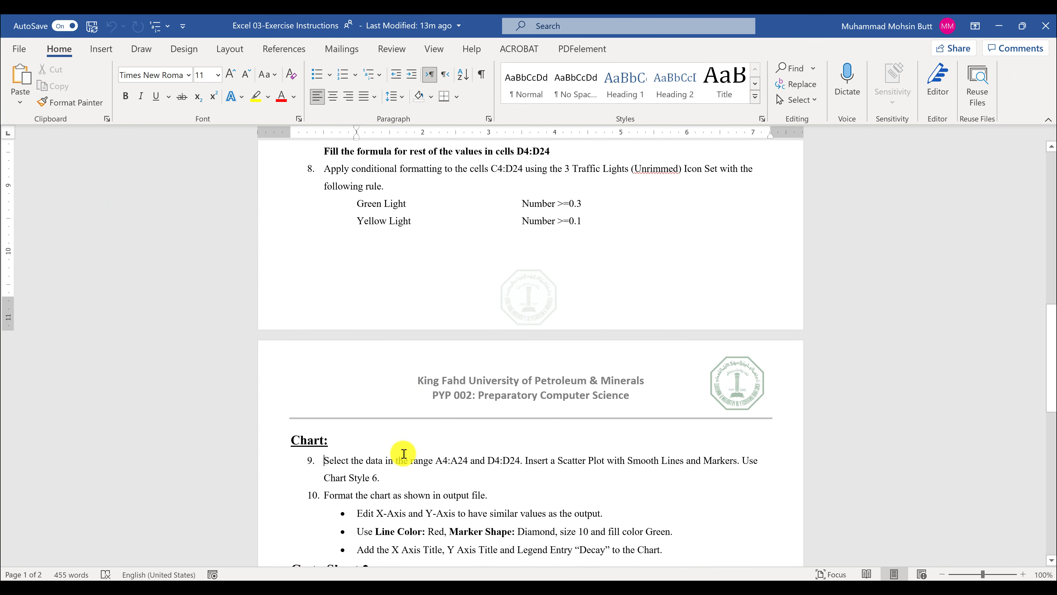
{"action": "left_click_drag", "start_coordinate": [403, 453], "coordinate": [513, 459]}
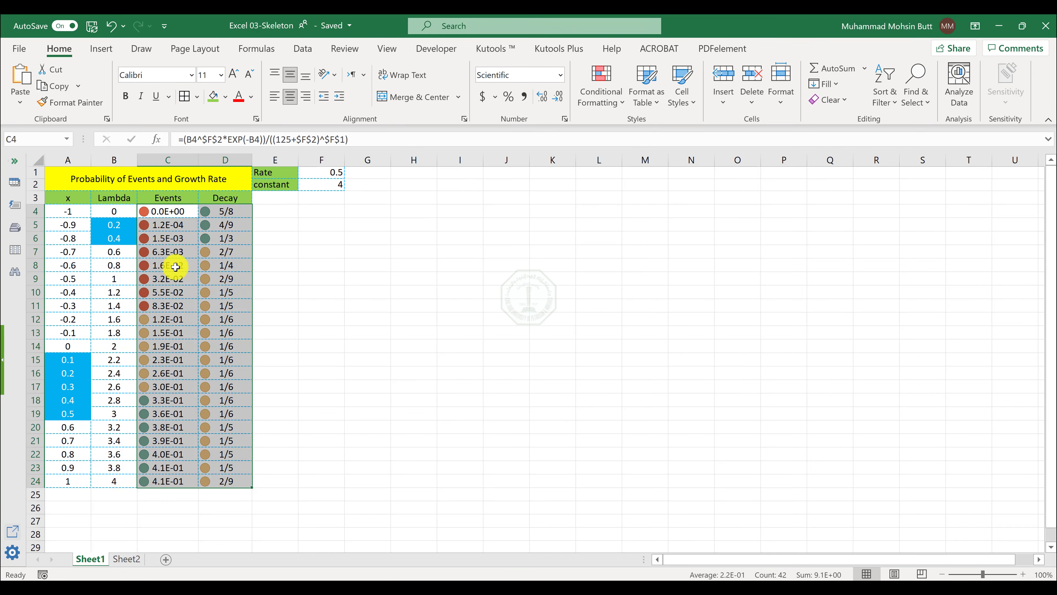
{"action": "left_click_drag", "start_coordinate": [104, 225], "coordinate": [77, 476]}
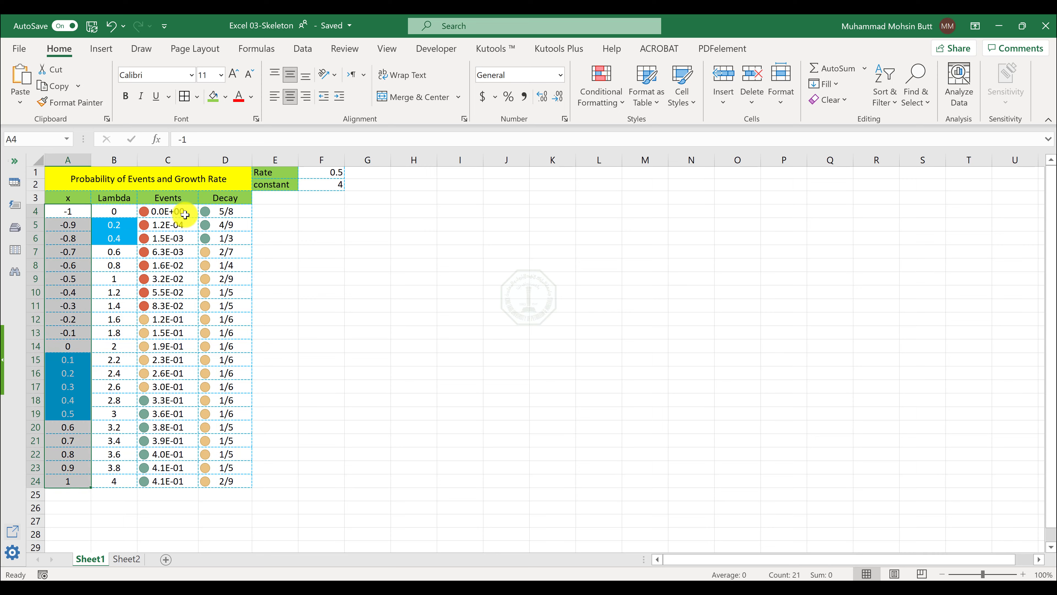
{"action": "left_click_drag", "start_coordinate": [228, 211], "coordinate": [230, 480], "text": "ctrl"}
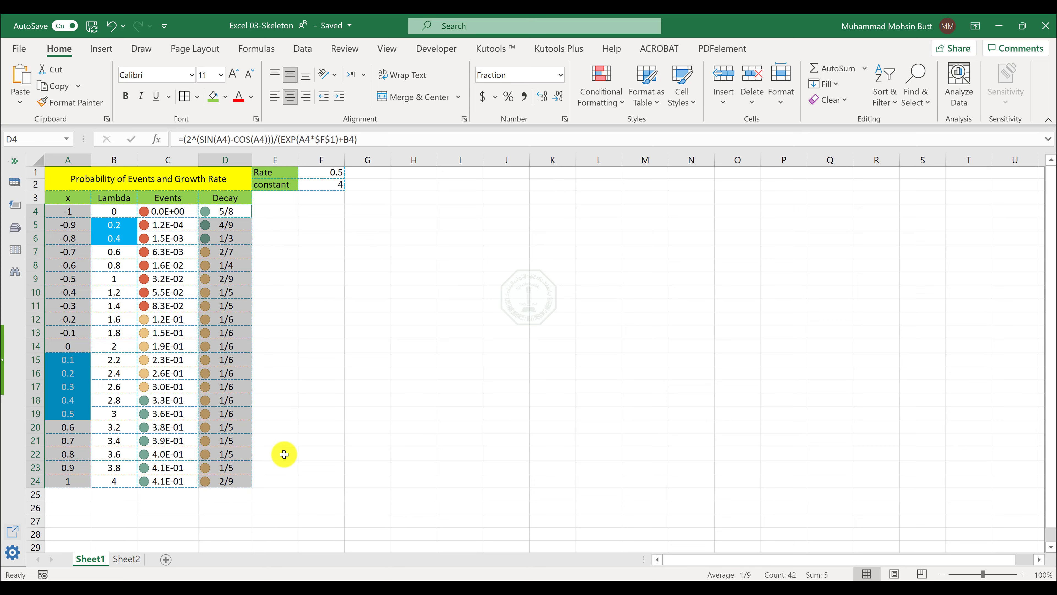
- Read the chart type of task 9 in Word, insert a Scatter with Smooth Lines and Markers chart in Excel, and place it beside the table
{"action": "key", "text": "alt+Tab"}
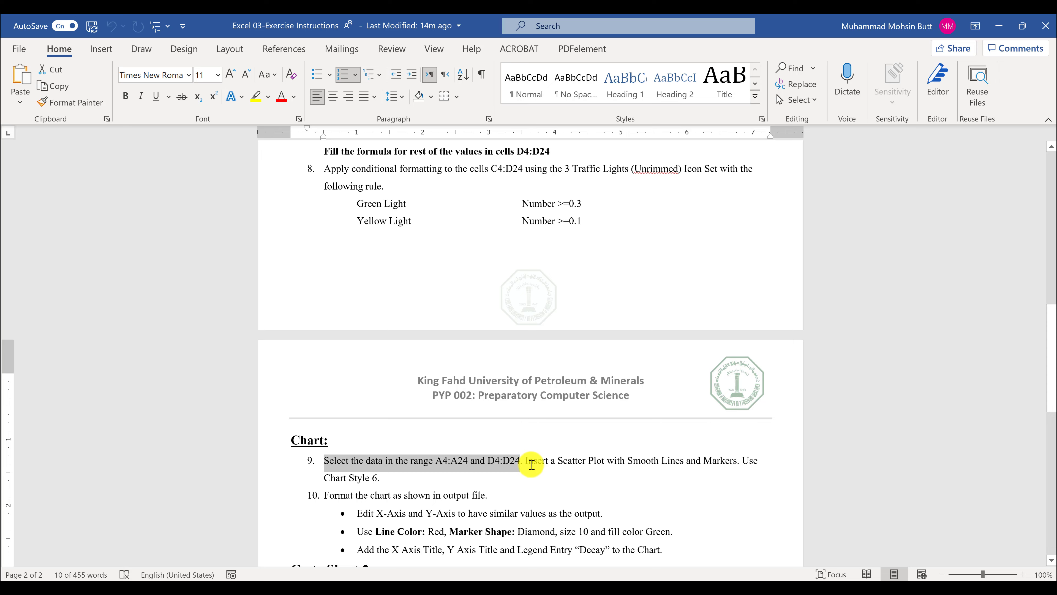
{"action": "left_click_drag", "start_coordinate": [528, 460], "coordinate": [731, 462]}
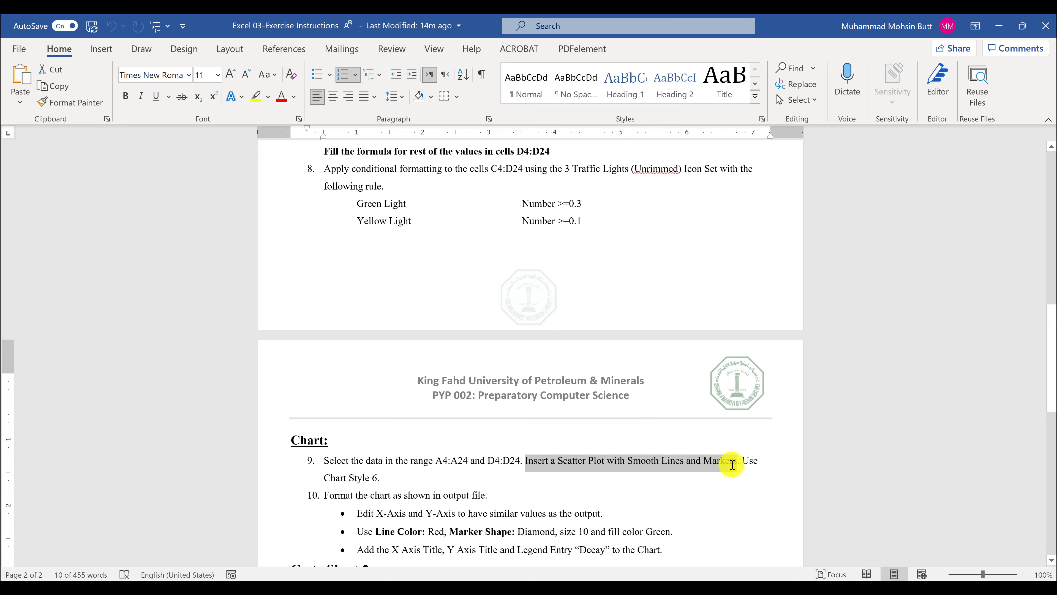
{"action": "key", "text": "alt+Tab"}
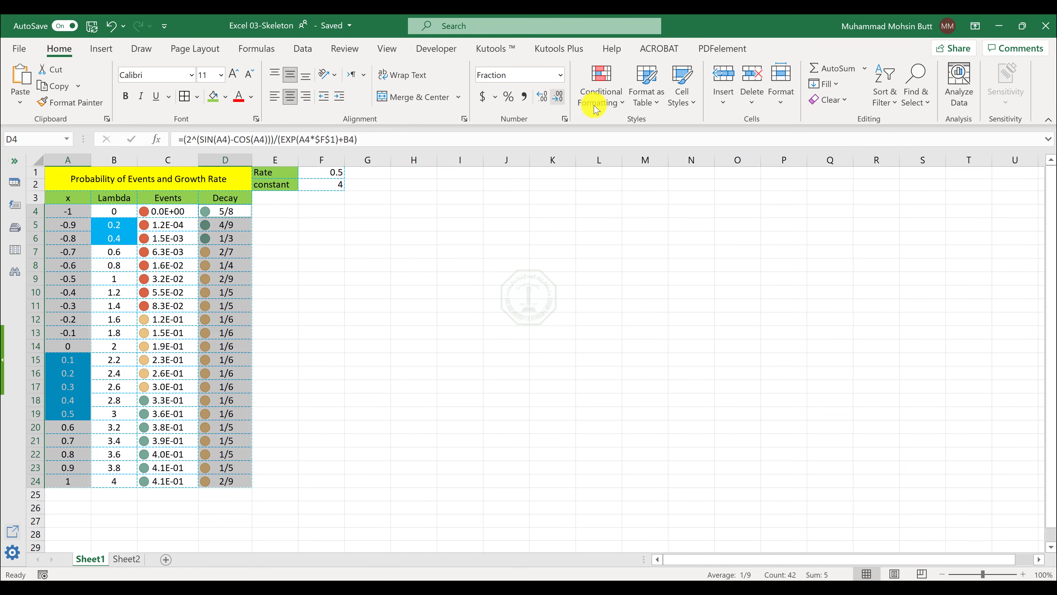
{"action": "left_click", "coordinate": [101, 49]}
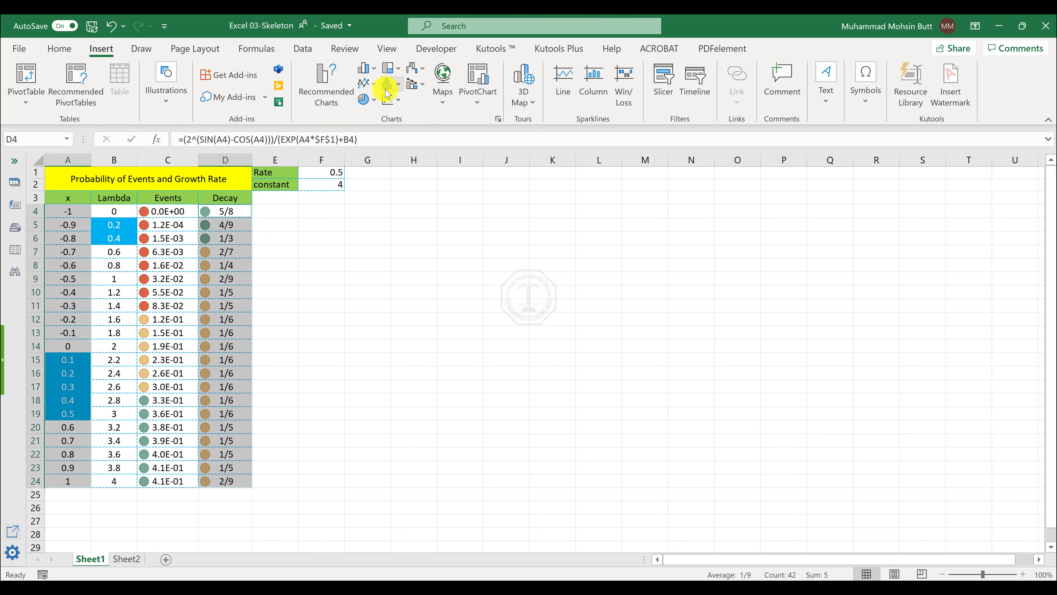
{"action": "left_click", "coordinate": [388, 99]}
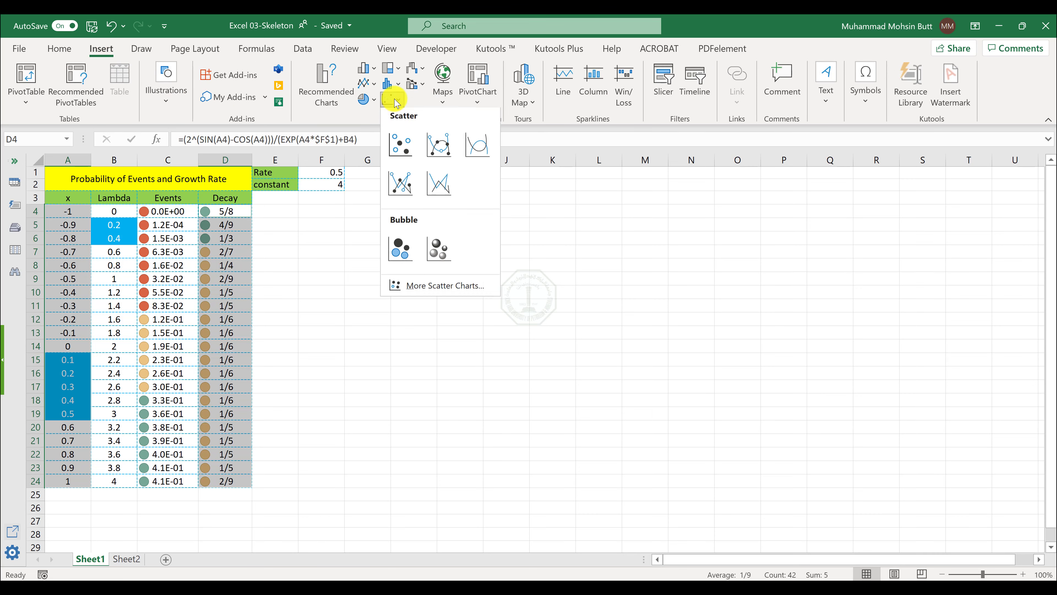
{"action": "left_click", "coordinate": [431, 146]}
{"action": "left_click_drag", "start_coordinate": [474, 267], "coordinate": [361, 225]}
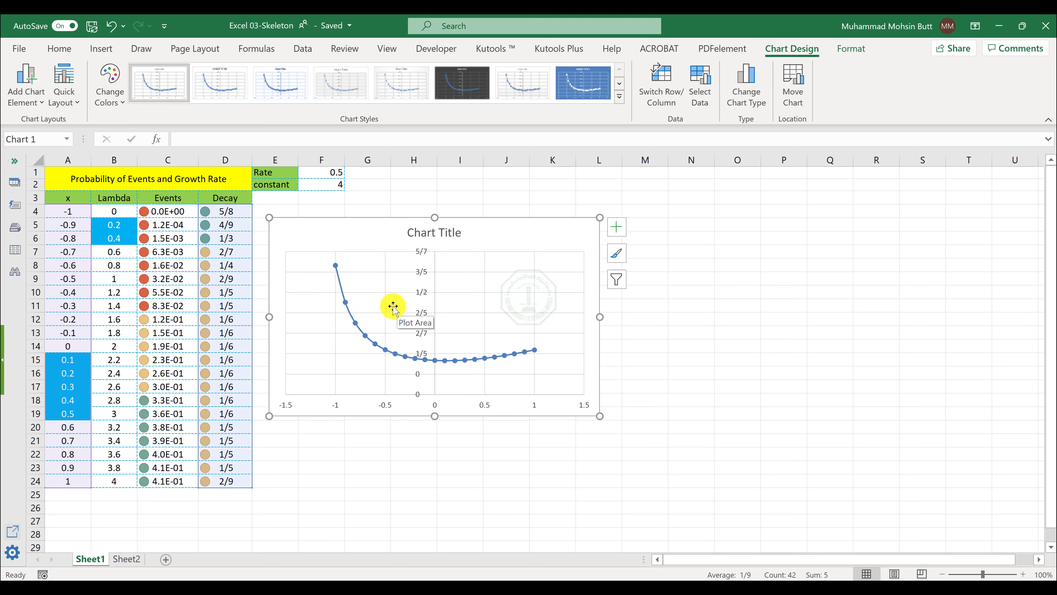
- Check the chart style required by task 9 in Word and apply Chart Style 6 to the chart in Excel
{"action": "key", "text": "alt+Tab"}
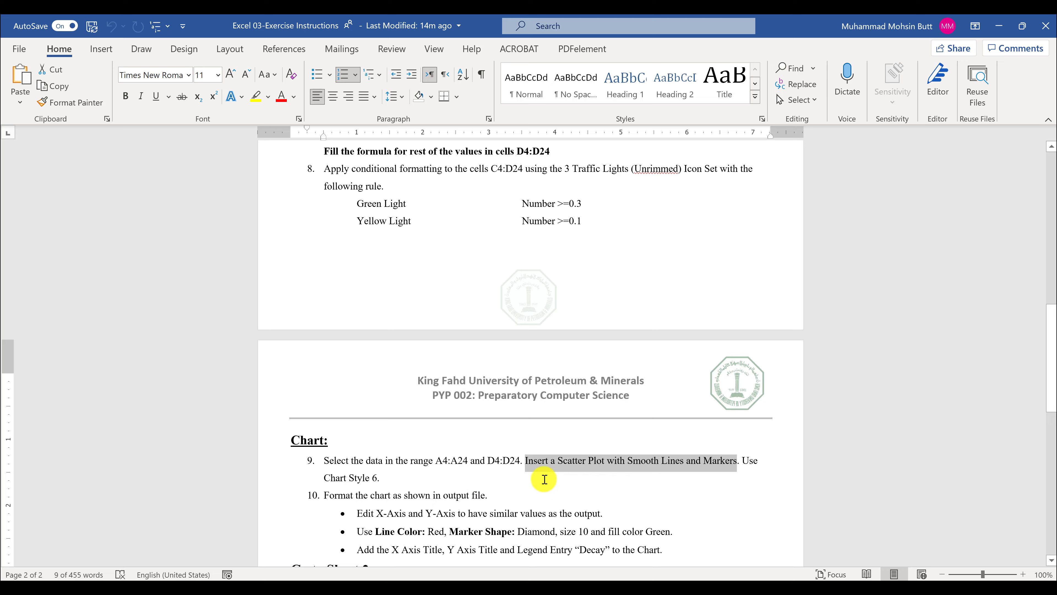
{"action": "left_click", "coordinate": [347, 481]}
{"action": "key", "text": "alt+Tab"}
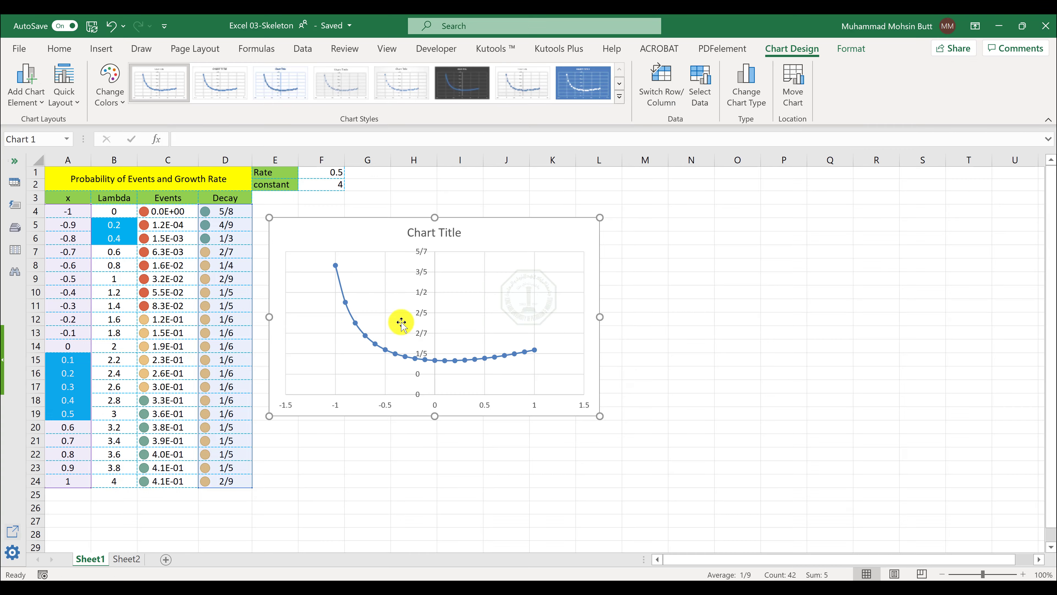
{"action": "left_click", "coordinate": [620, 97]}
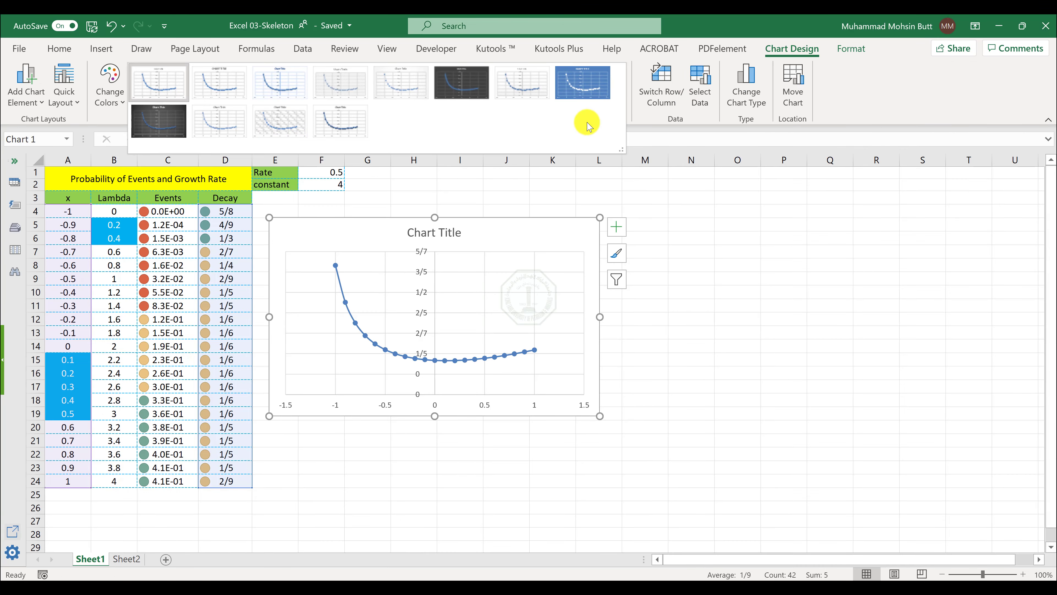
{"action": "left_click", "coordinate": [449, 95]}
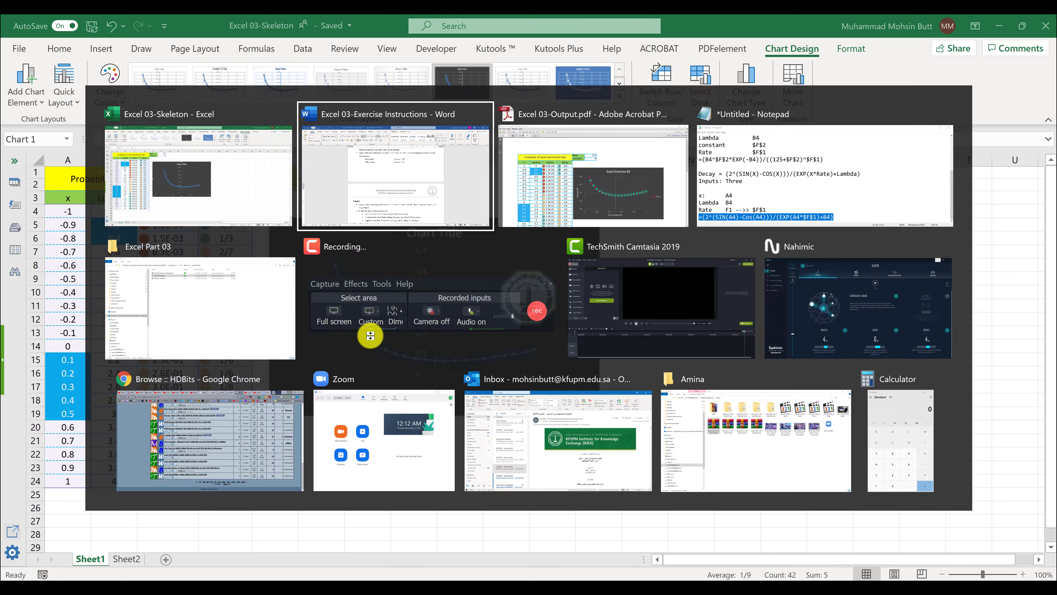
- Read the axis instructions of task 10 in Word, examine the chart axes in Excel 03-Output.pdf, and return to Excel
{"action": "key", "text": "alt+Tab"}
{"action": "scroll", "coordinate": [404, 450], "scroll_direction": "down", "scroll_amount": 1}
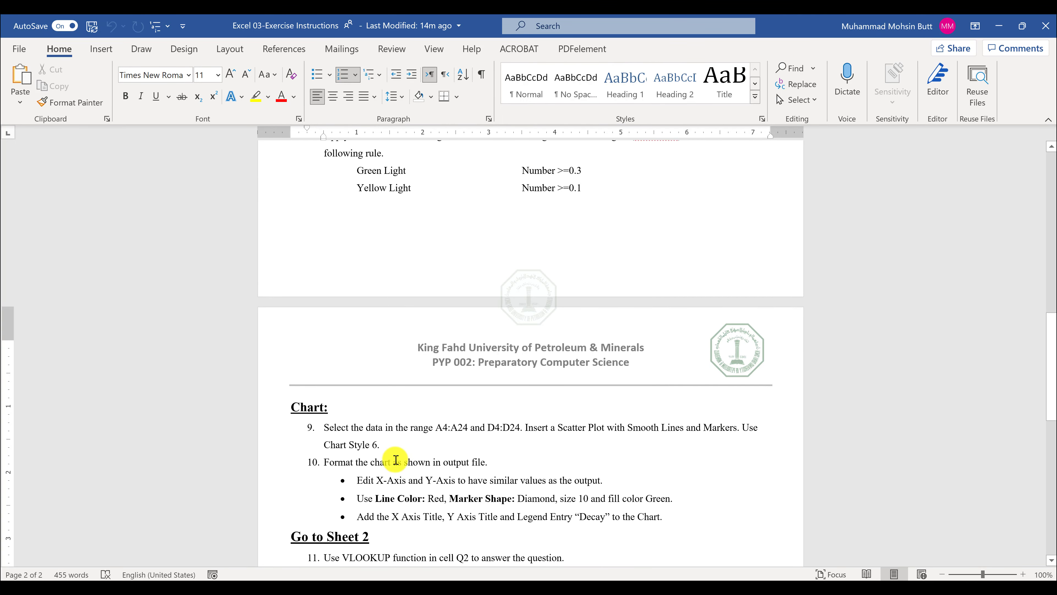
{"action": "left_click_drag", "start_coordinate": [377, 478], "coordinate": [599, 478]}
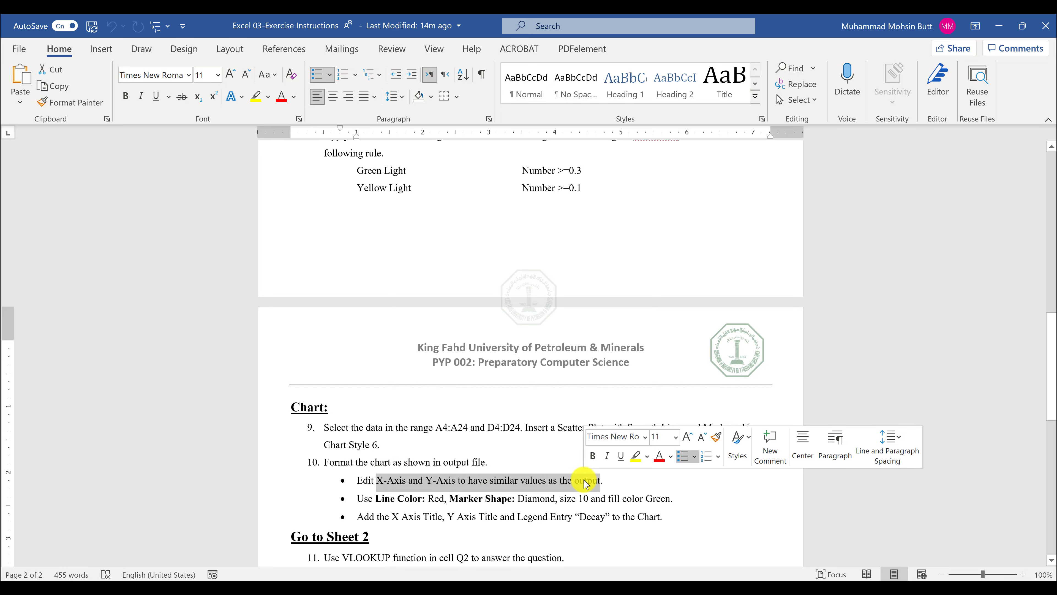
{"action": "key", "text": "alt+Tab"}
{"action": "key", "text": "alt+Tab"}
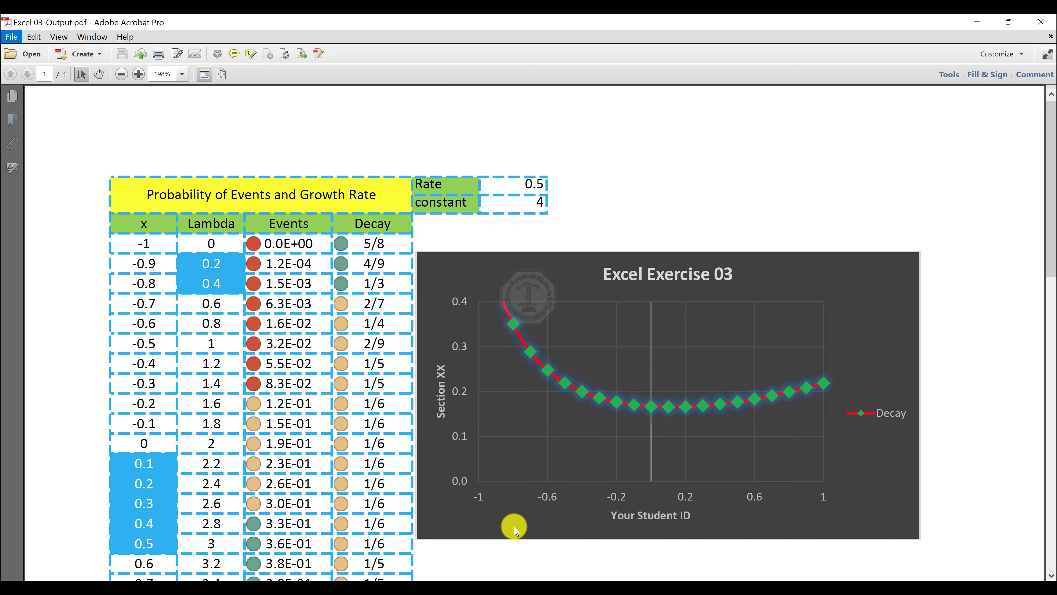
{"action": "key", "text": "alt+Tab"}
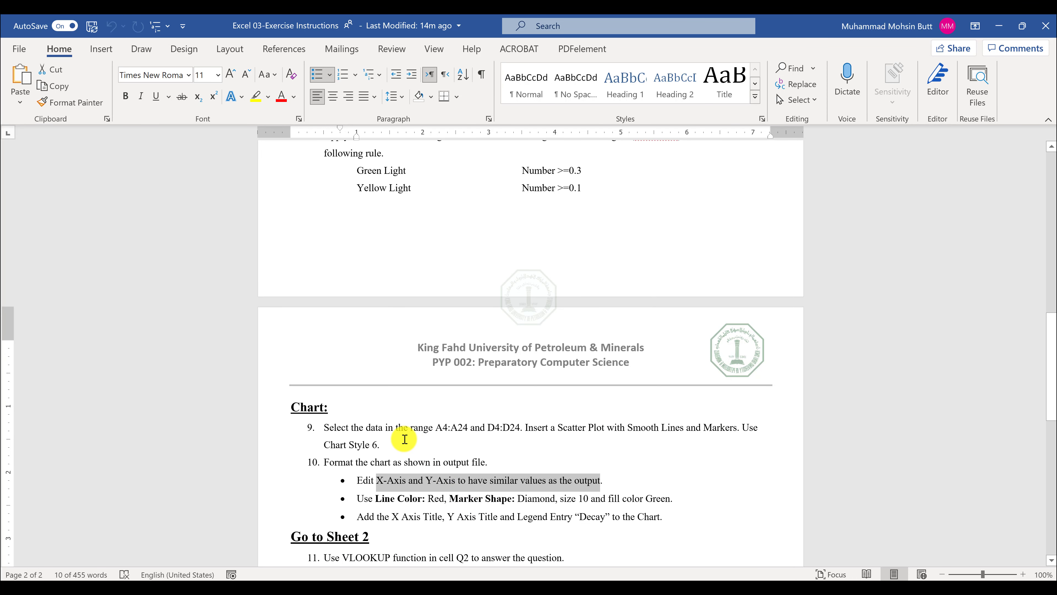
{"action": "key", "text": "alt+Tab"}
{"action": "key", "text": "alt+Tab"}
{"action": "key", "text": "Tab"}
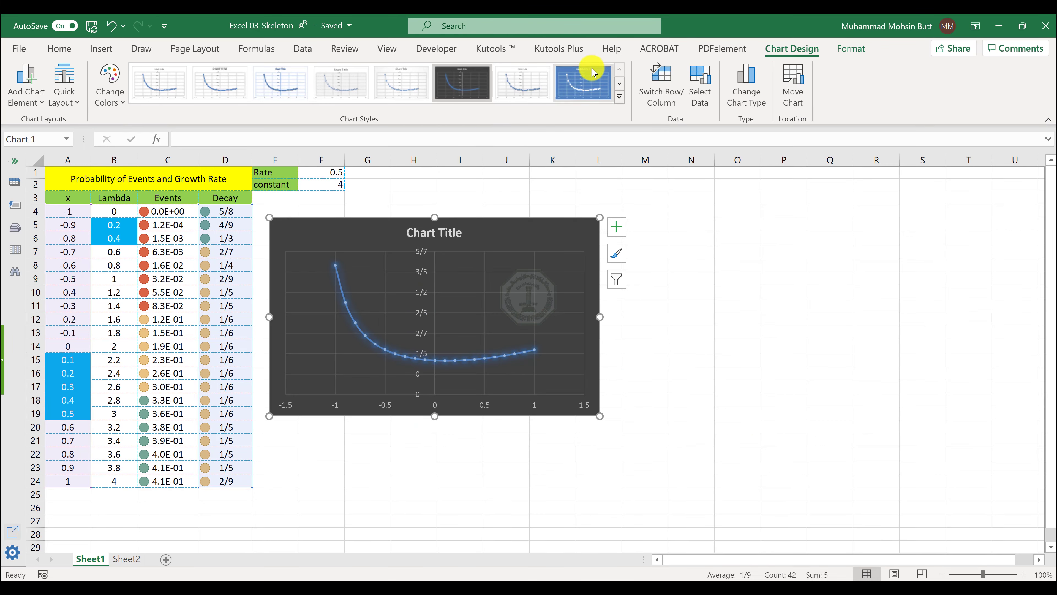
- Open the formatting options of the chart's Vertical (Value) Axis and set its label position to Low
{"action": "left_click", "coordinate": [860, 50]}
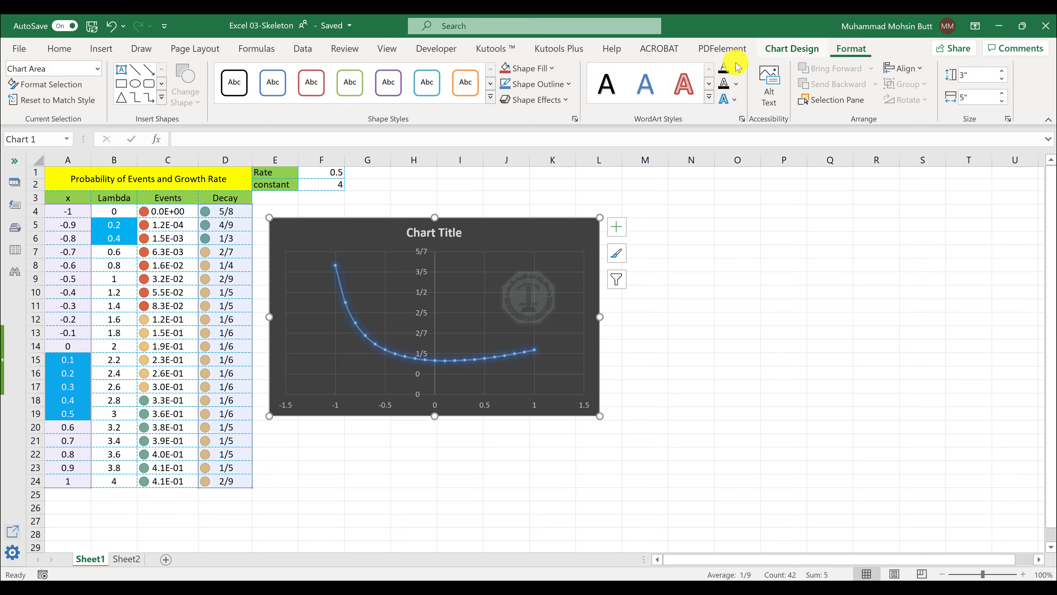
{"action": "left_click", "coordinate": [99, 71]}
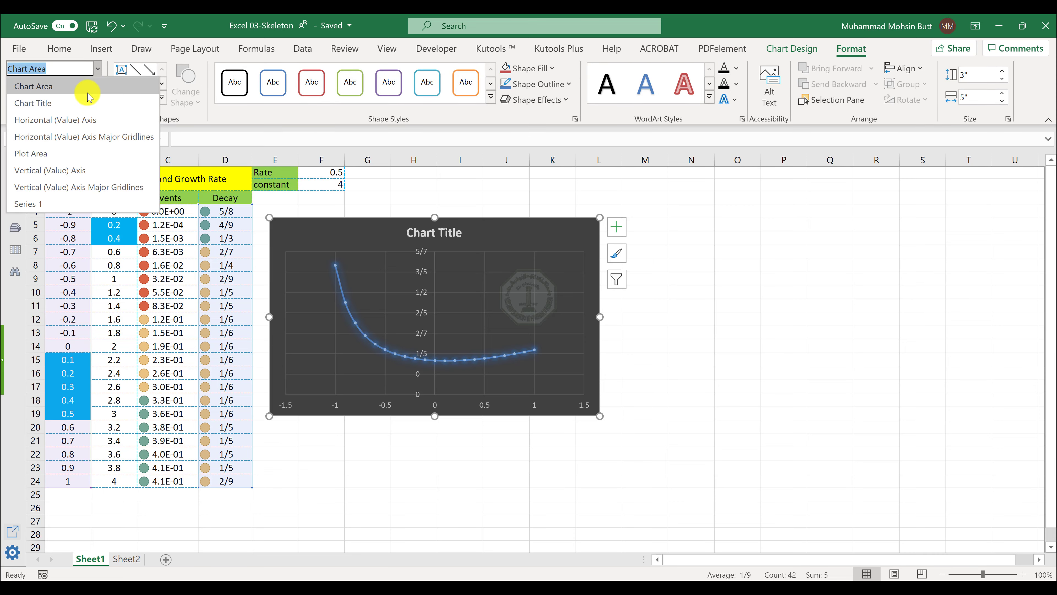
{"action": "left_click", "coordinate": [82, 171]}
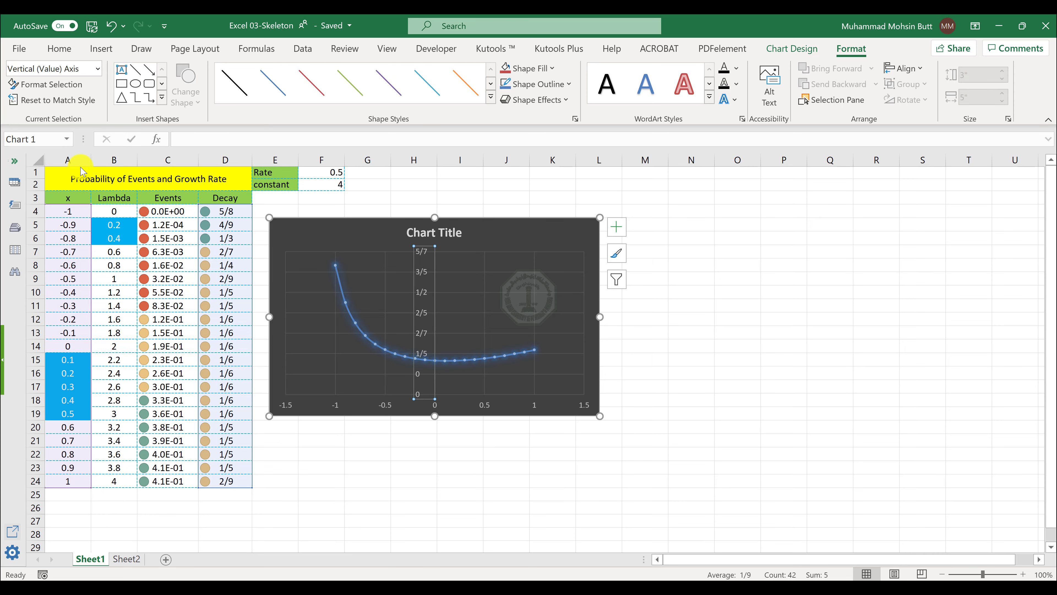
{"action": "left_click", "coordinate": [63, 85]}
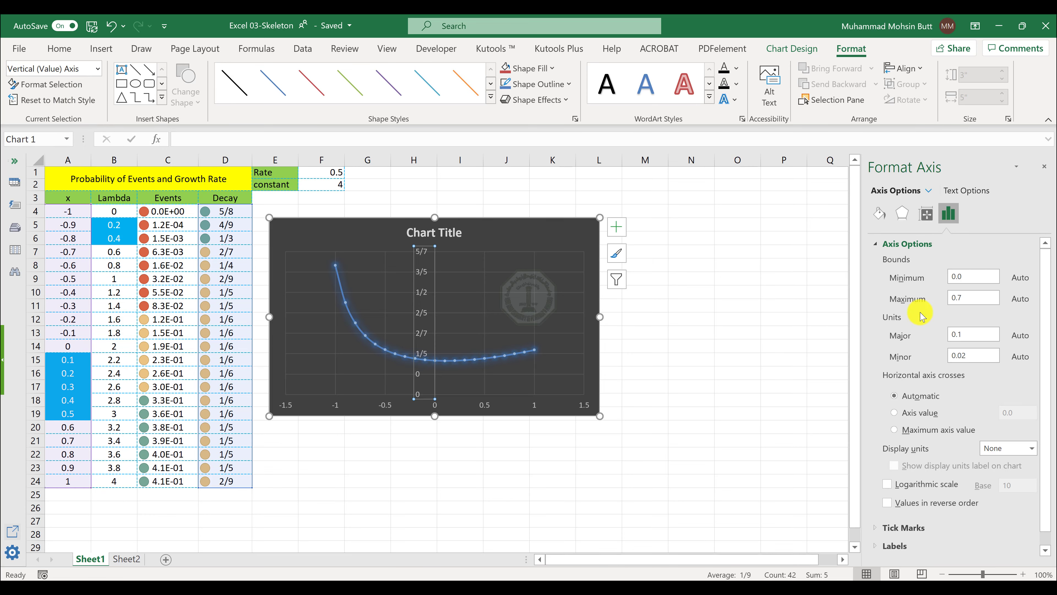
{"action": "scroll", "coordinate": [894, 456], "scroll_direction": "down", "scroll_amount": 1}
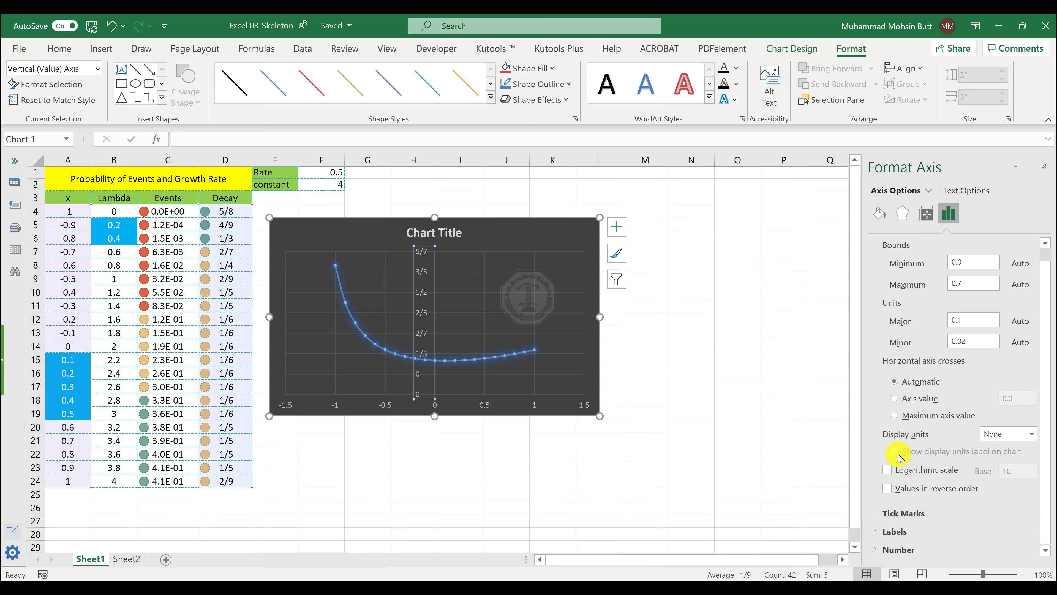
{"action": "left_click", "coordinate": [882, 533]}
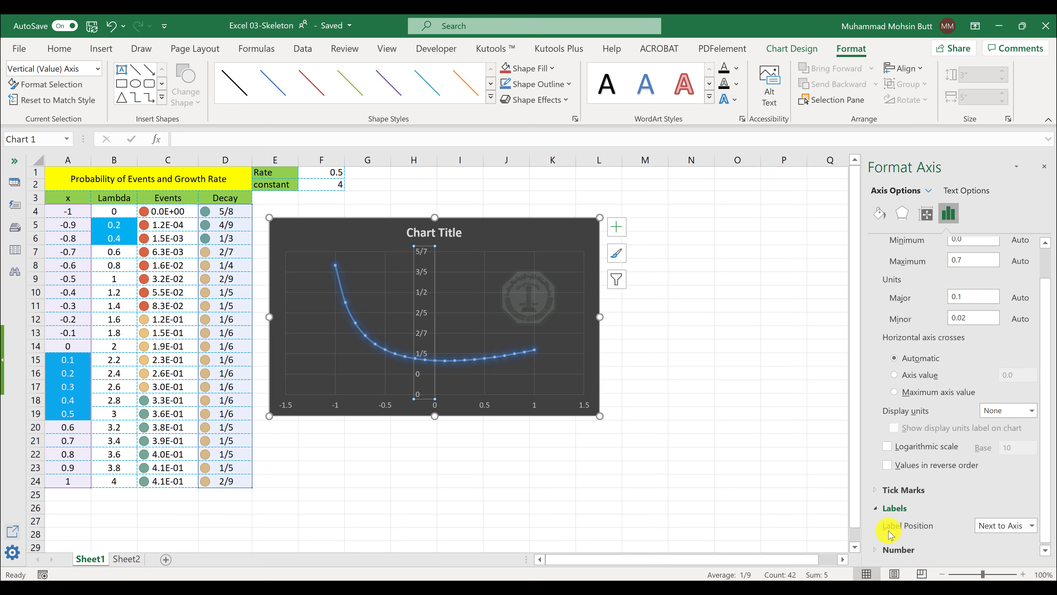
{"action": "left_click", "coordinate": [979, 526]}
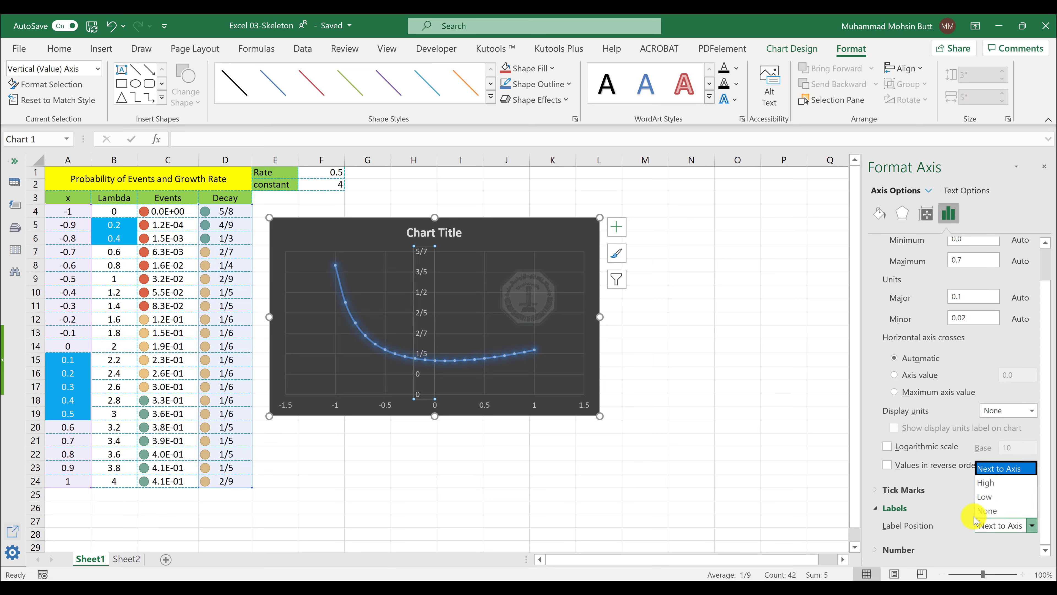
{"action": "left_click", "coordinate": [983, 495]}
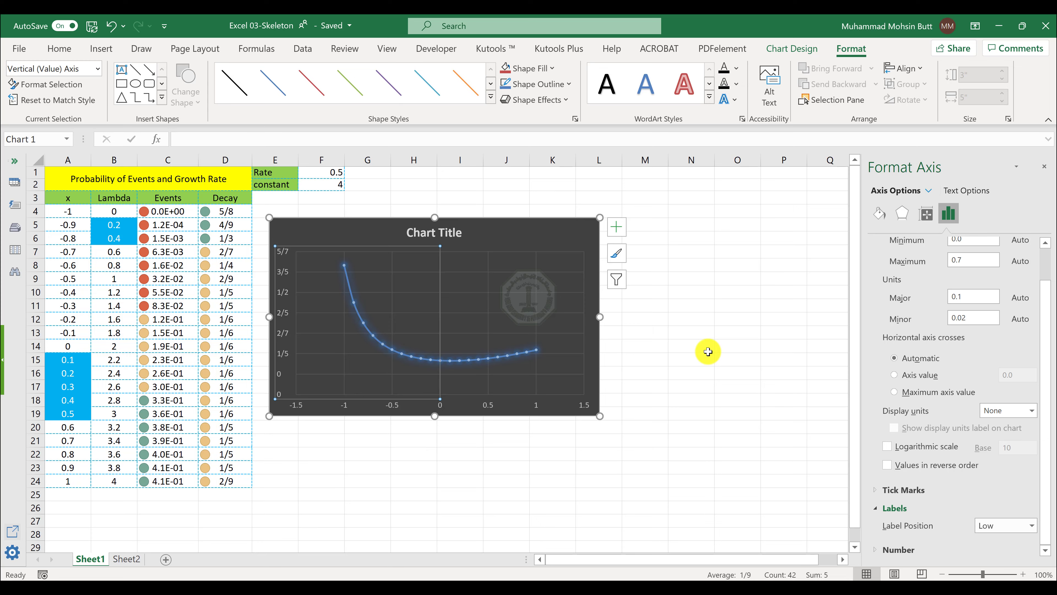
- Check the vertical axis scale in the output PDF and set the axis maximum to 0.4 and the major unit to 0.1 in Excel
{"action": "key", "text": "alt+Tab"}
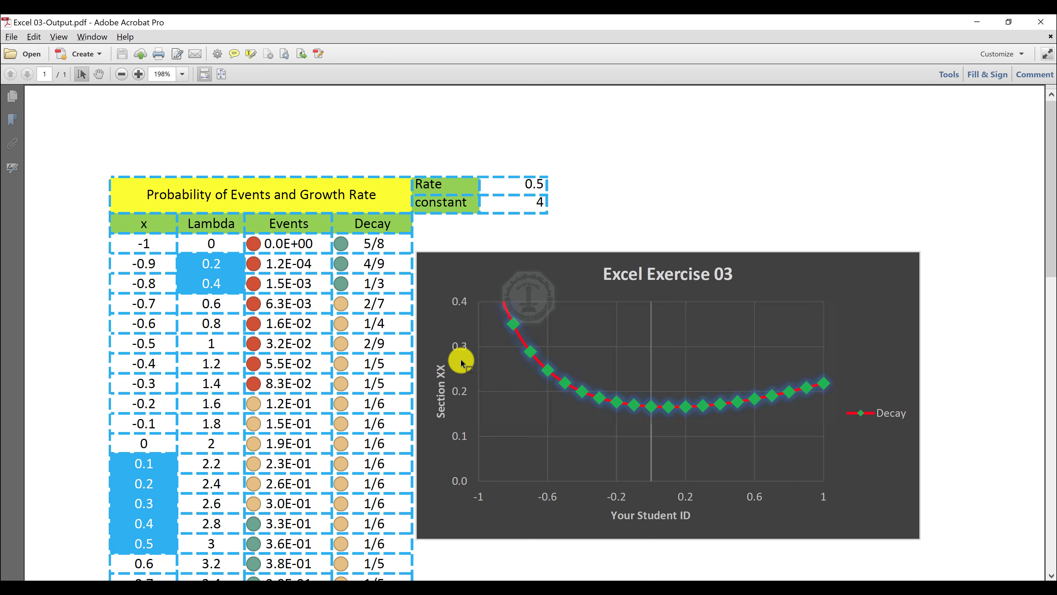
{"action": "key", "text": "alt+Tab"}
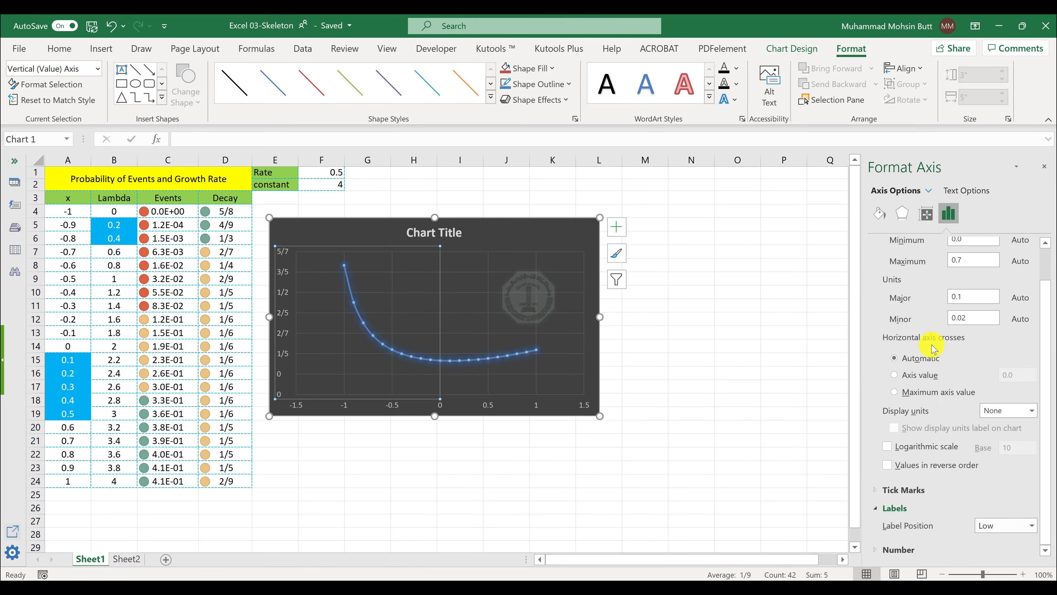
{"action": "scroll", "coordinate": [979, 292], "scroll_direction": "up", "scroll_amount": 2}
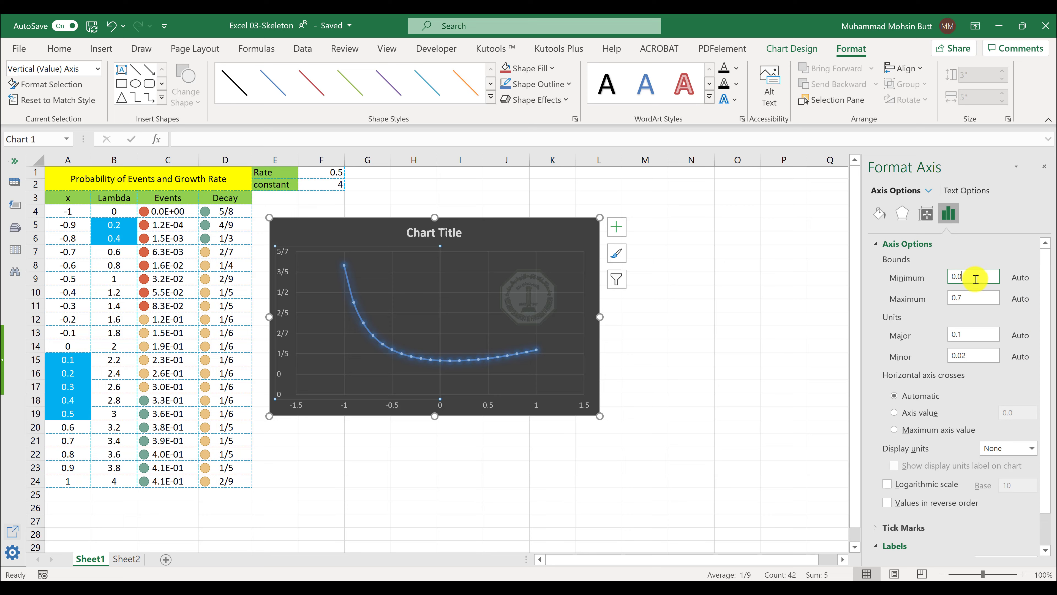
{"action": "left_click", "coordinate": [972, 295]}
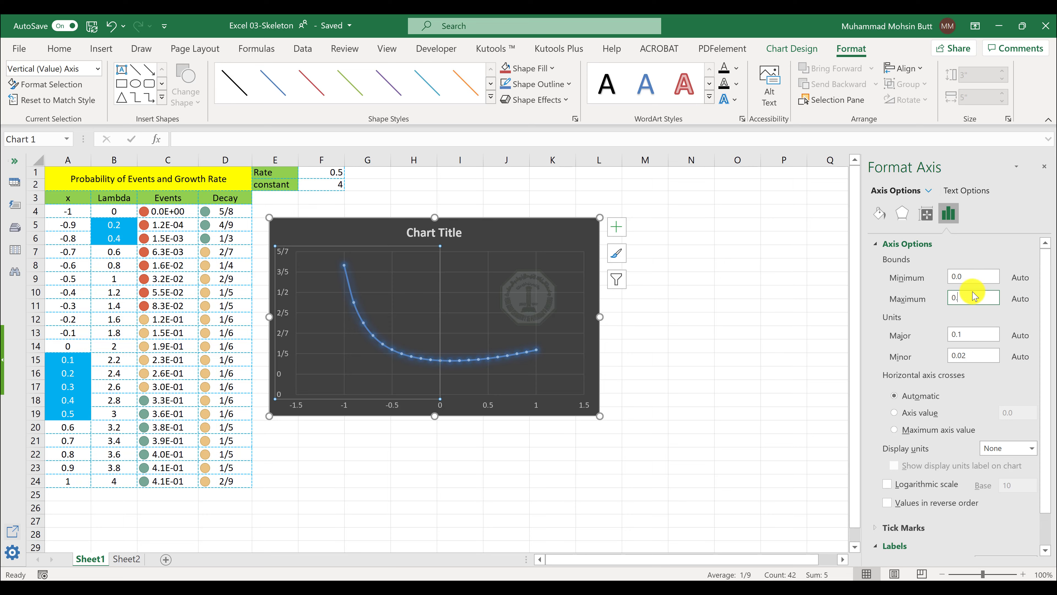
{"action": "left_click", "coordinate": [974, 334]}
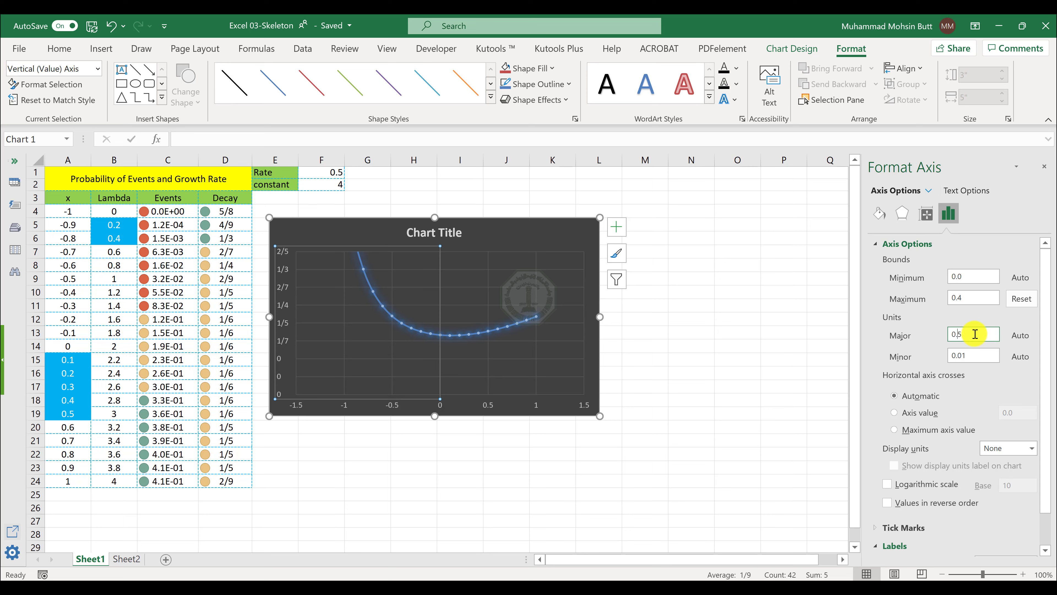
{"action": "type", "text": "0.1"}
{"action": "key", "text": "Return"}
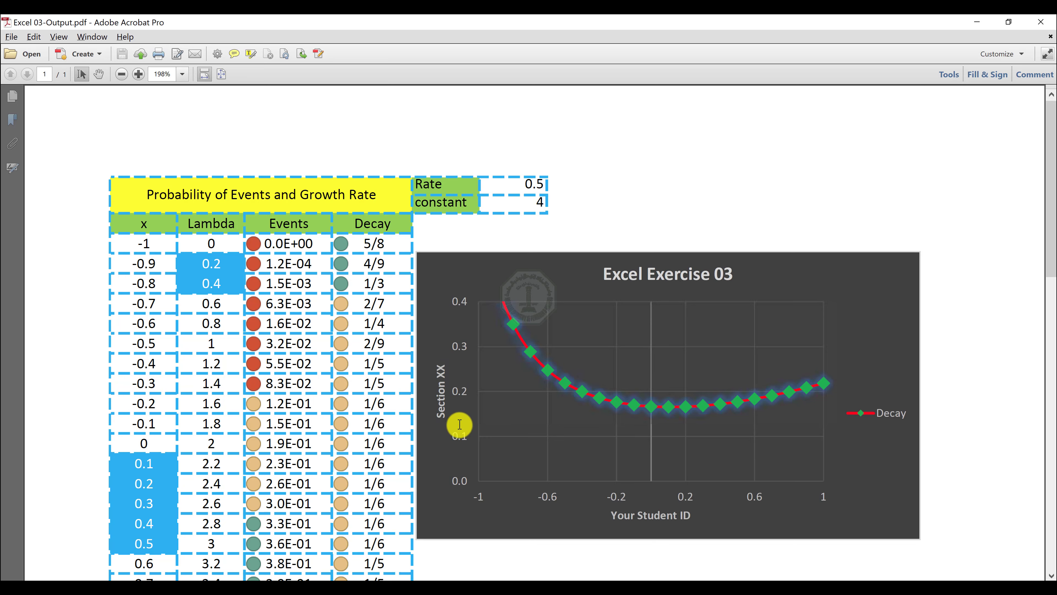
- Format the vertical axis labels in Excel with the Number category and 1 decimal place
{"action": "key", "text": "alt+Tab"}
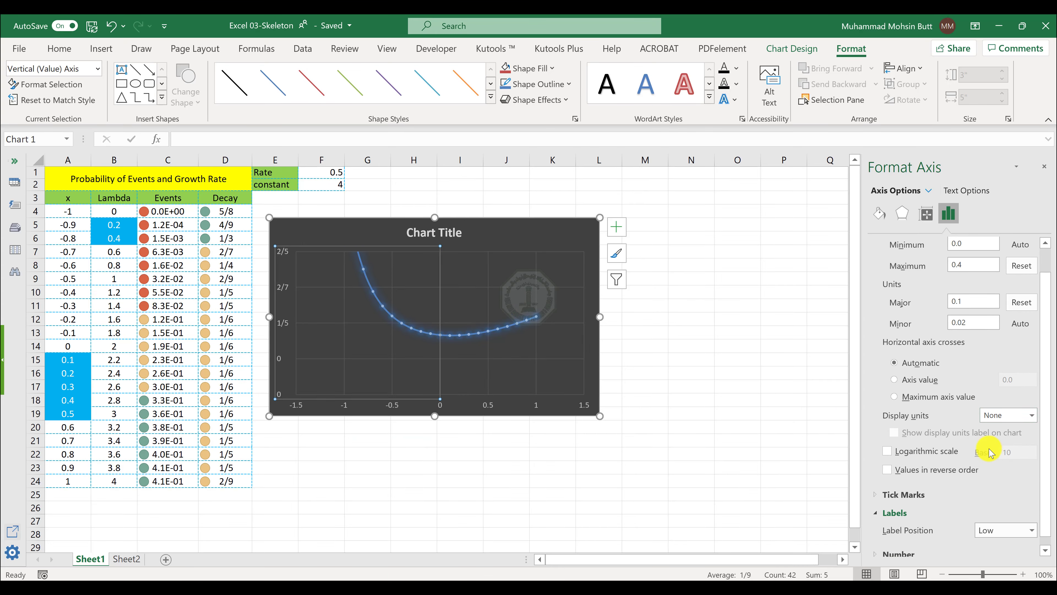
{"action": "scroll", "coordinate": [989, 454], "scroll_direction": "down", "scroll_amount": 1}
{"action": "left_click", "coordinate": [894, 549]}
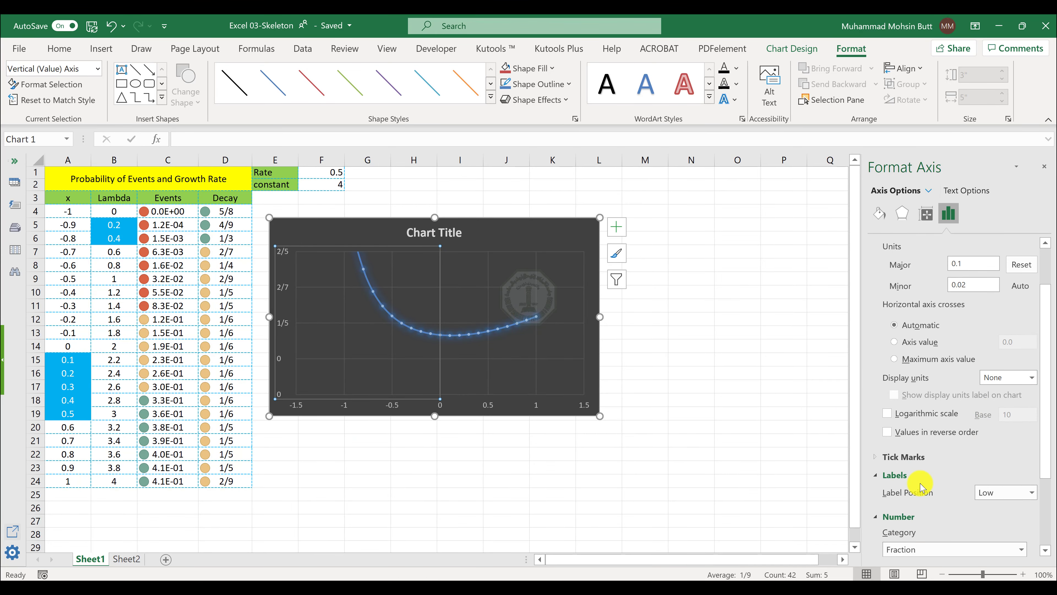
{"action": "left_click", "coordinate": [931, 454]}
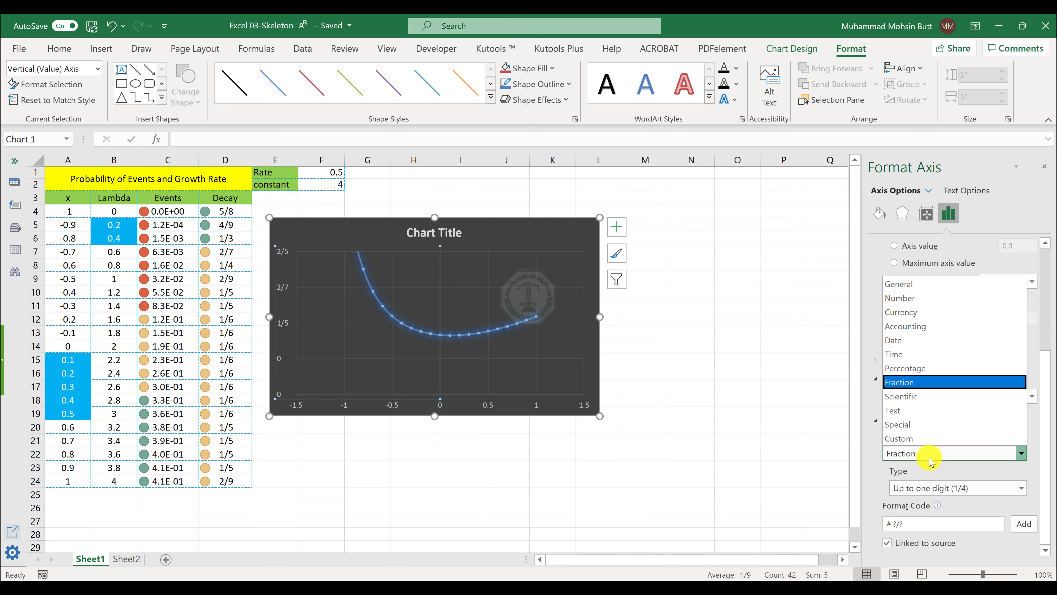
{"action": "left_click", "coordinate": [911, 307]}
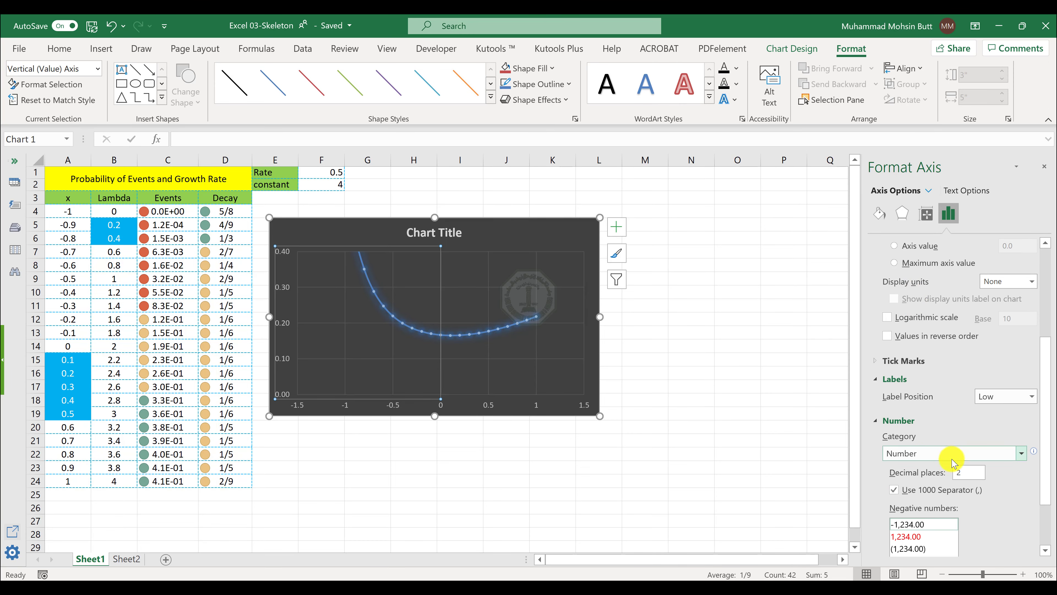
{"action": "type", "text": "1"}
{"action": "key", "text": "Return"}
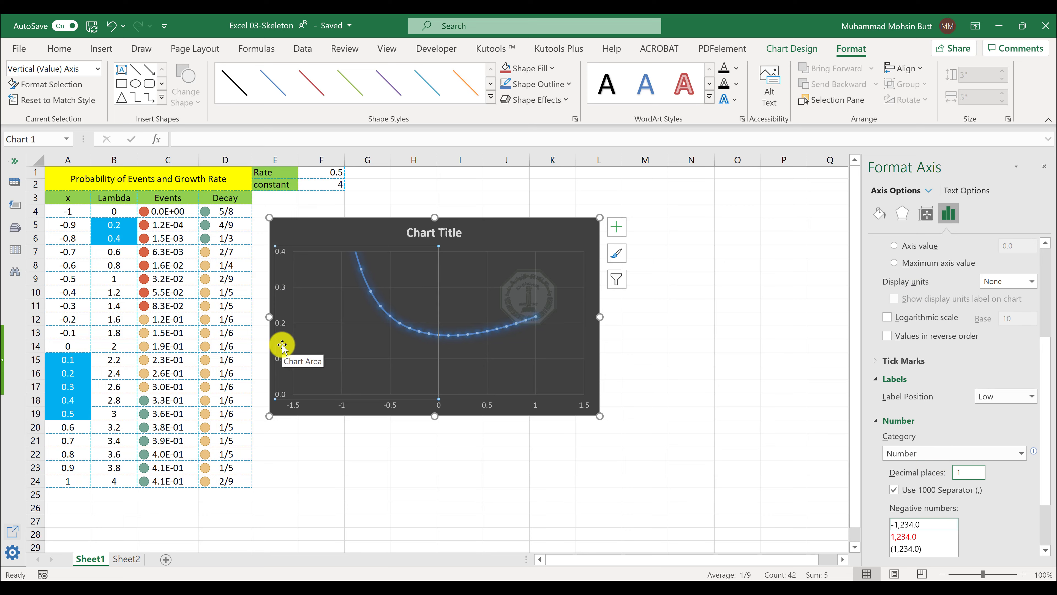
- Check the horizontal axis scale in the output PDF and set Excel's Horizontal (Value) Axis bounds to -1 and 1 with major unit 0.4
{"action": "key", "text": "alt+Tab"}
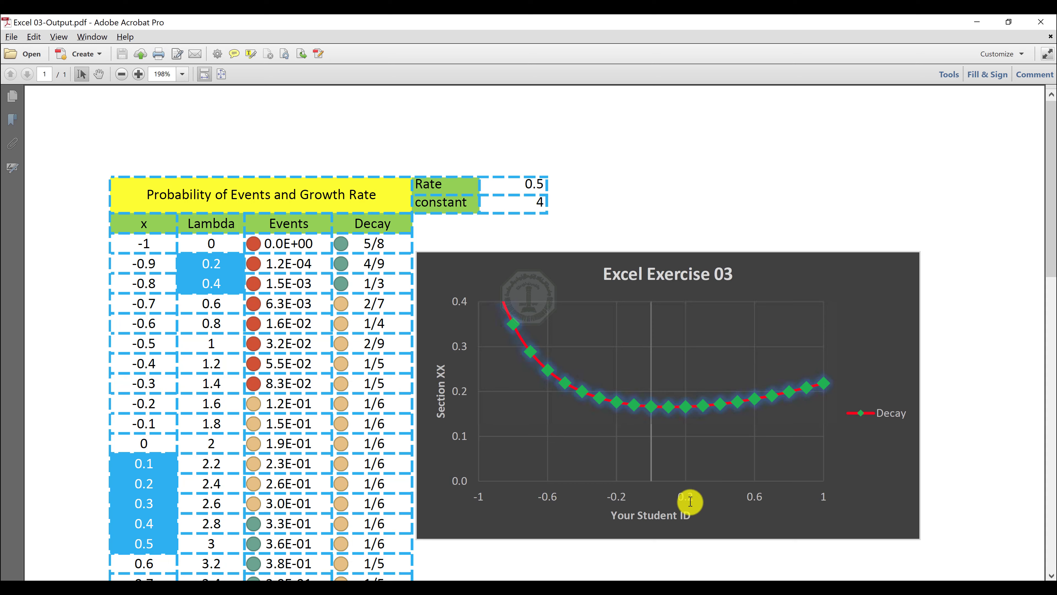
{"action": "key", "text": "alt+Tab"}
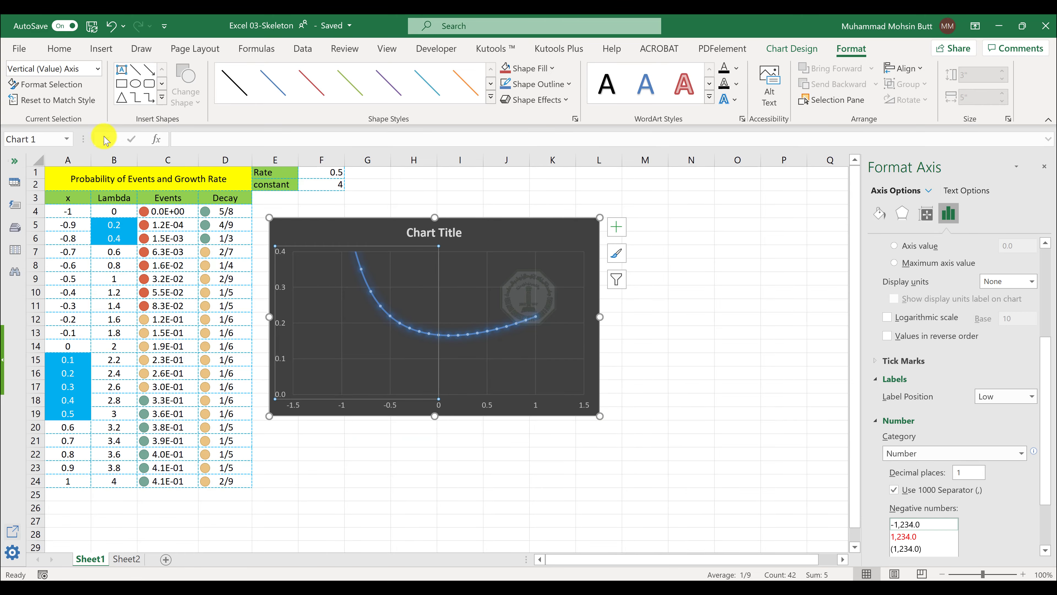
{"action": "left_click", "coordinate": [99, 69]}
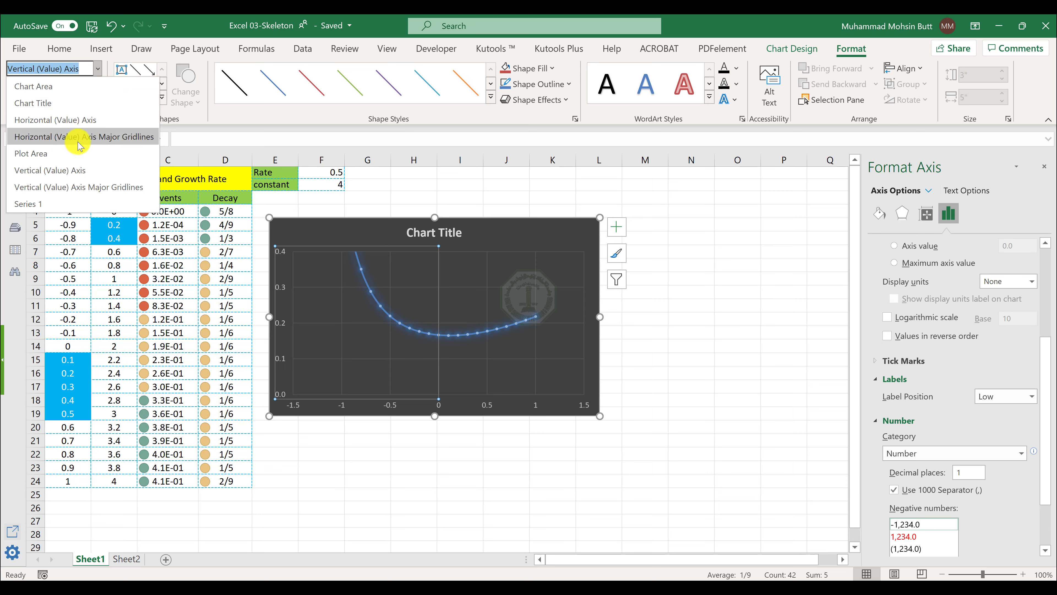
{"action": "left_click", "coordinate": [85, 123]}
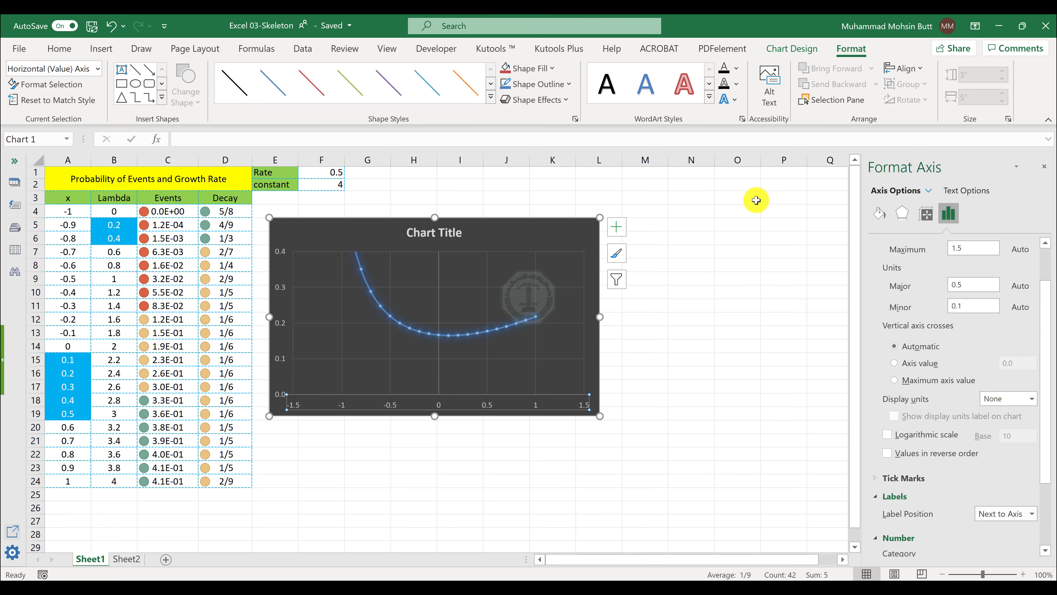
{"action": "scroll", "coordinate": [951, 268], "scroll_direction": "up", "scroll_amount": 2}
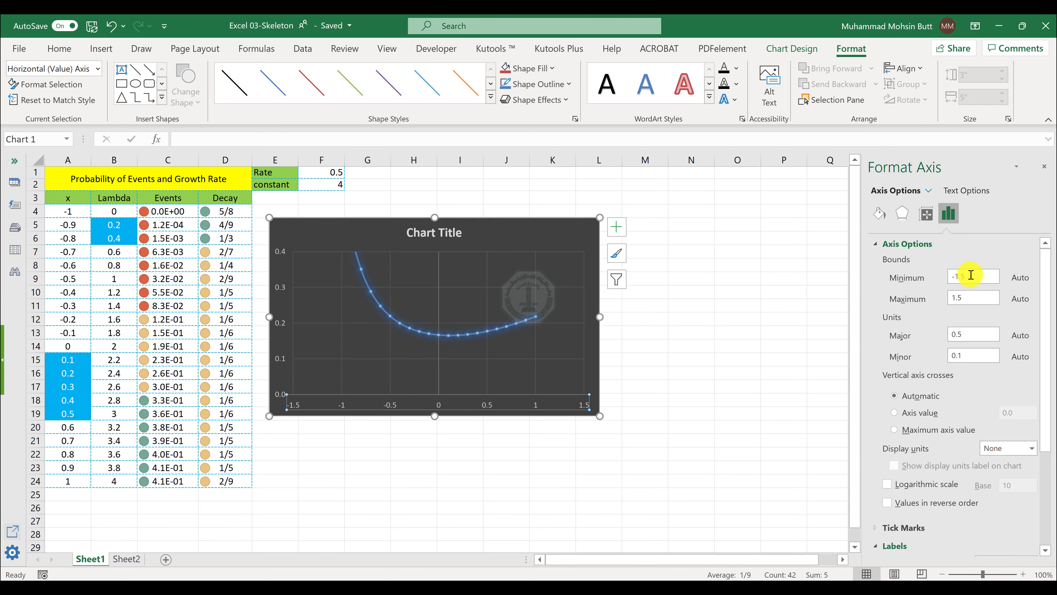
{"action": "key", "text": "Tab"}
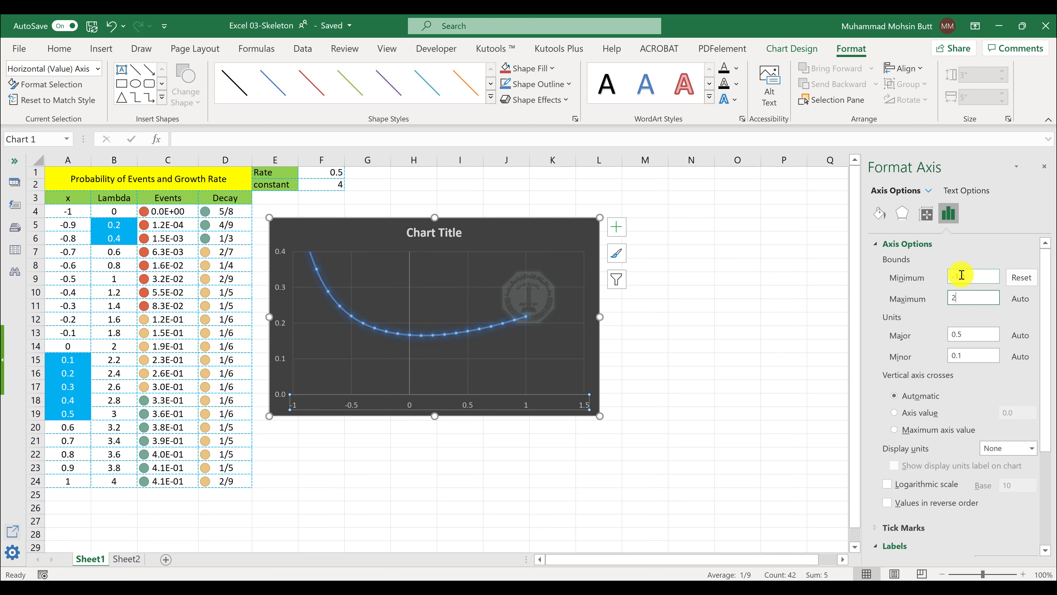
{"action": "key", "text": "Tab"}
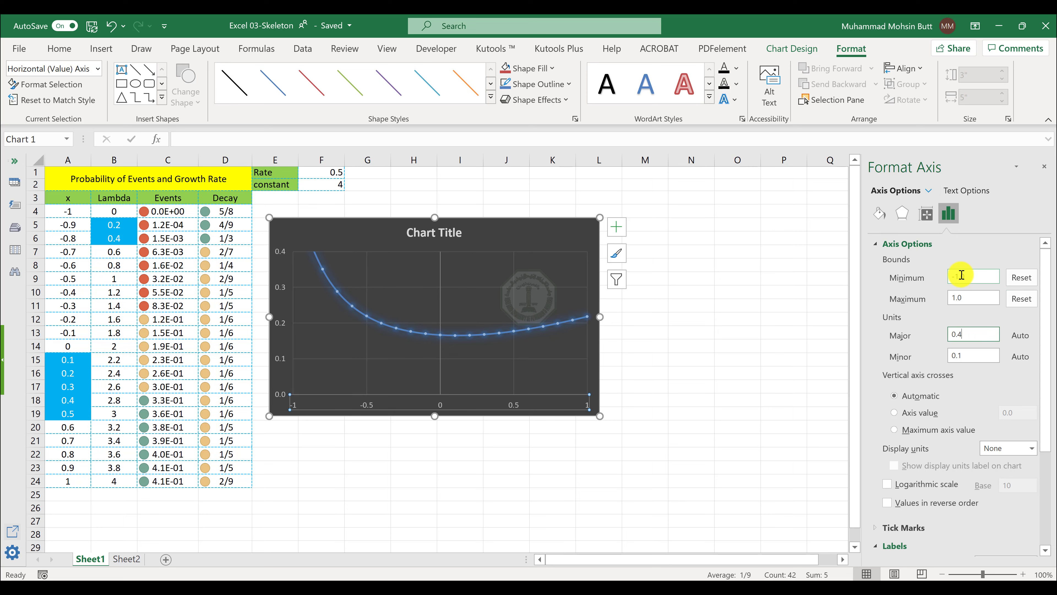
{"action": "key", "text": "Return"}
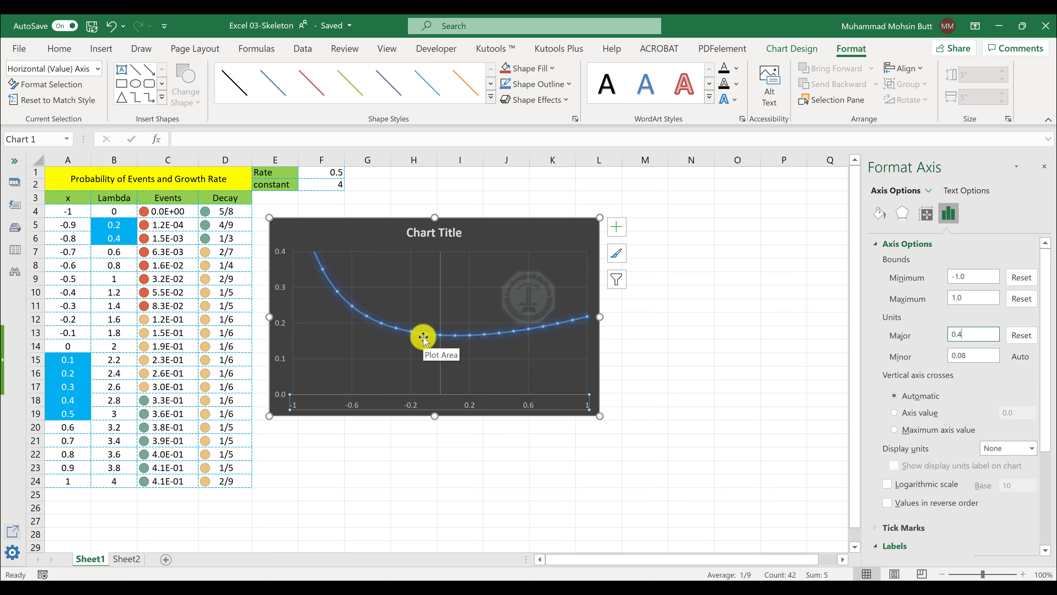
- Compare the chart with Excel 03-Output.pdf, read the line and marker instructions of task 10 in Word, and return to Excel
{"action": "key", "text": "alt+Tab"}
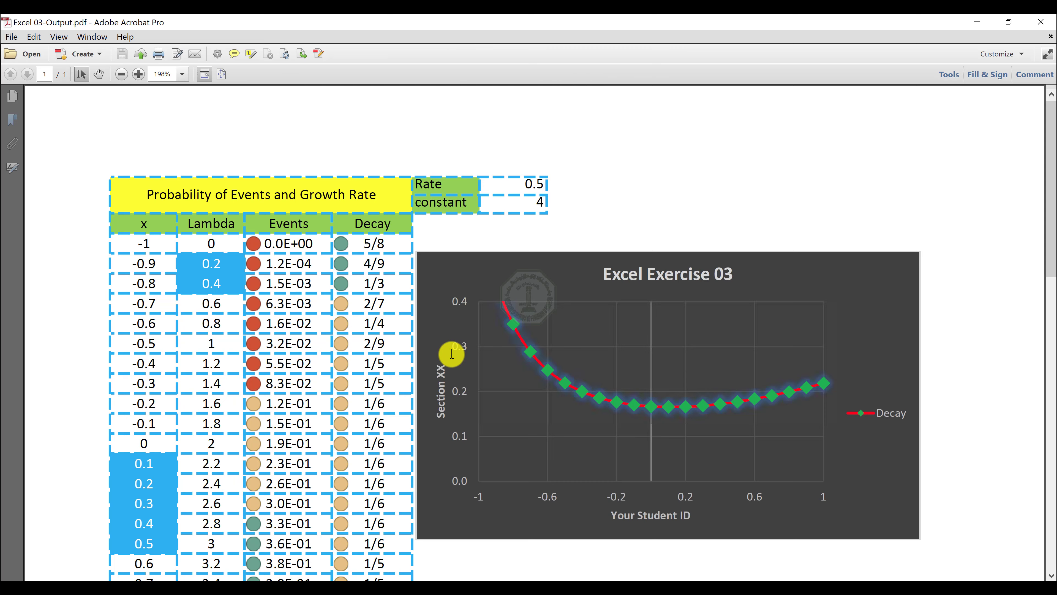
{"action": "key", "text": "alt+Tab"}
{"action": "key", "text": "alt+Tab"}
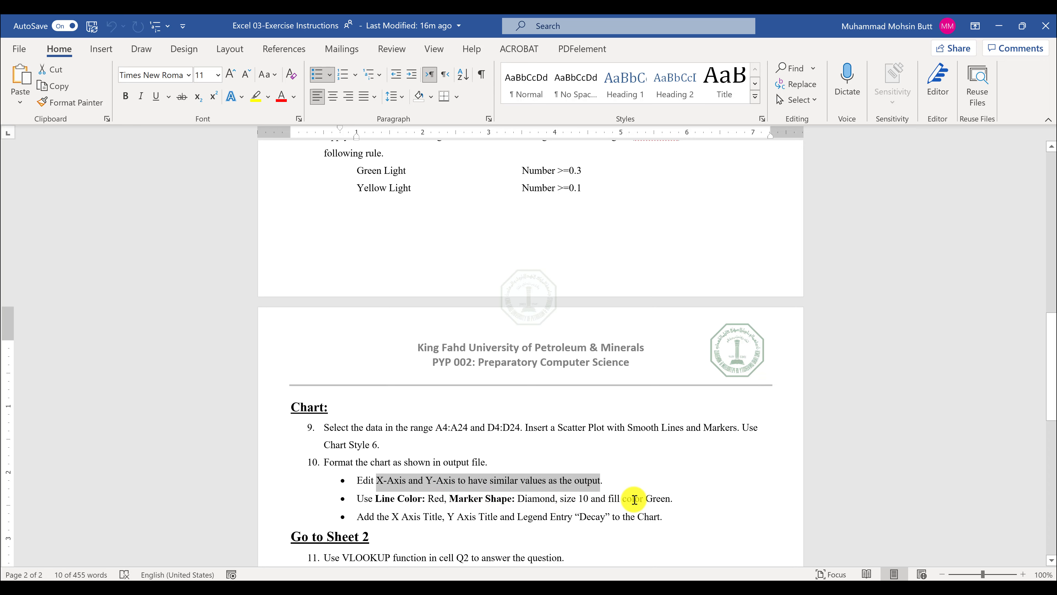
{"action": "key", "text": "alt+Tab"}
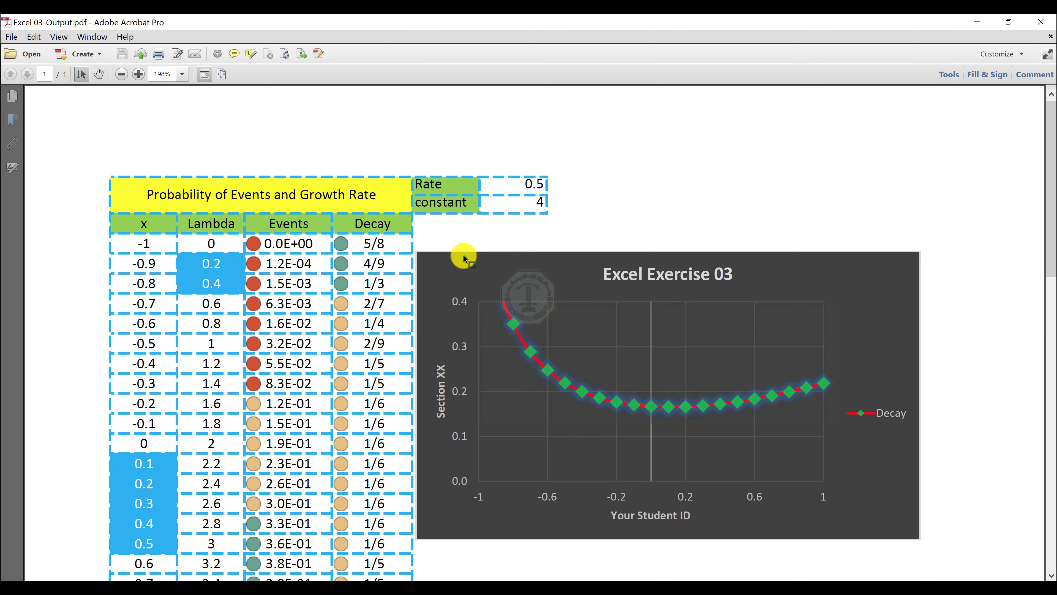
{"action": "key", "text": "alt+Tab"}
{"action": "key", "text": "alt+Tab"}
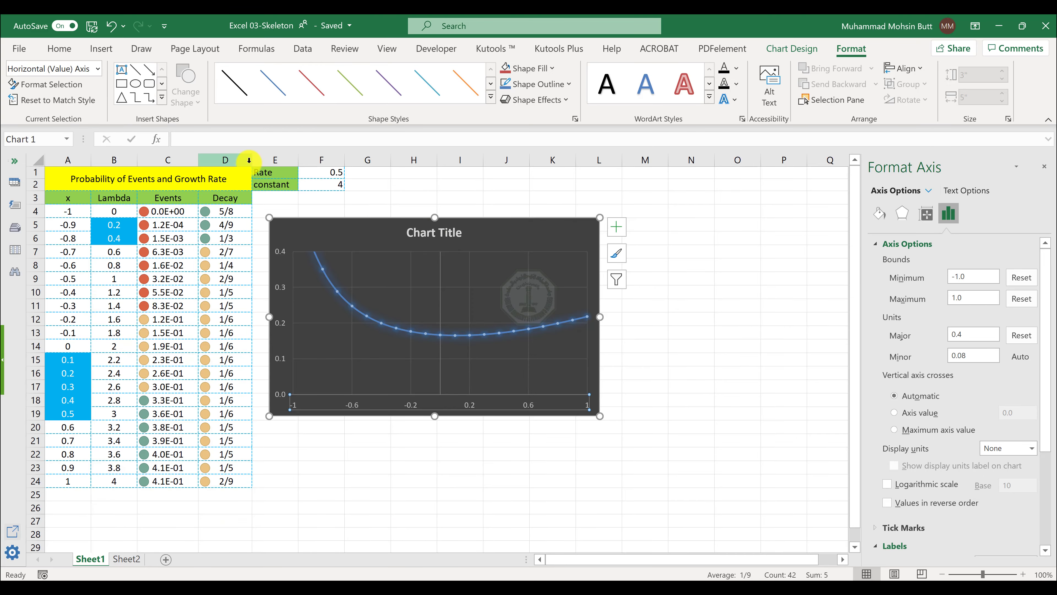
- Select Series 1 of the chart and set its line color to the standard Red
{"action": "left_click", "coordinate": [97, 69]}
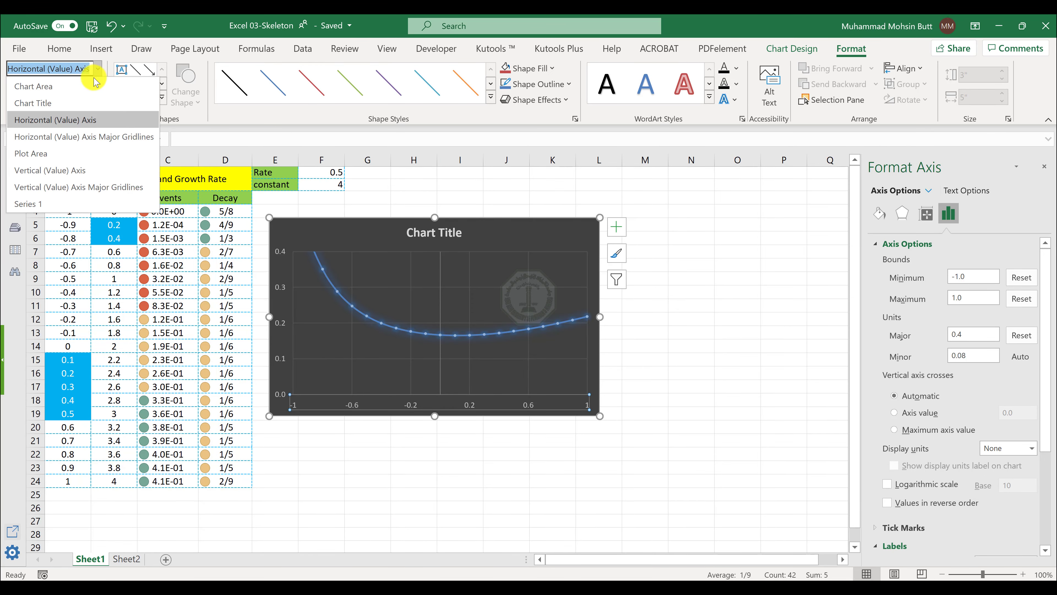
{"action": "left_click", "coordinate": [43, 204]}
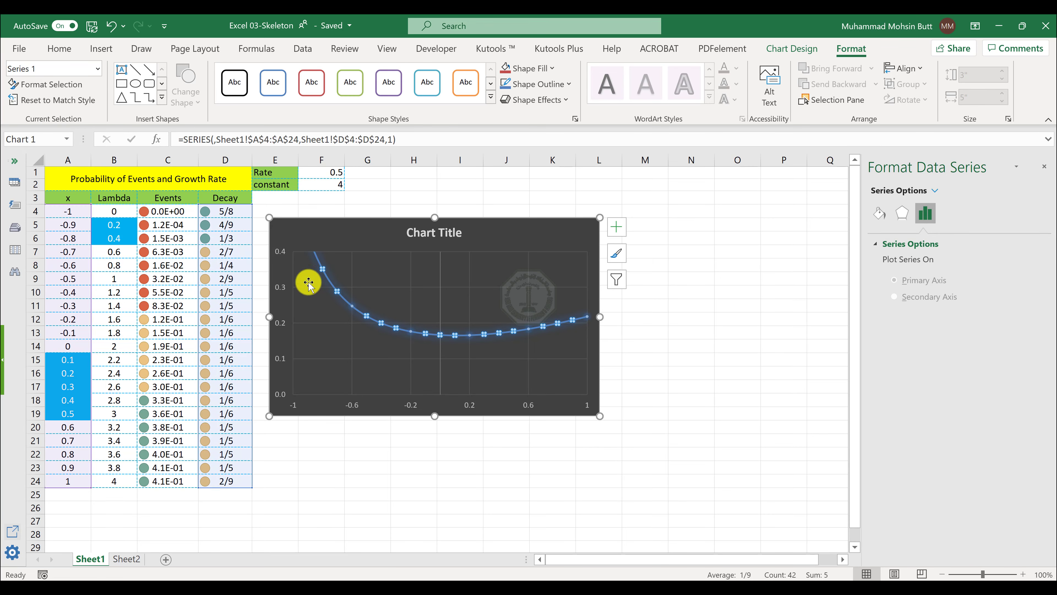
{"action": "left_click", "coordinate": [879, 213]}
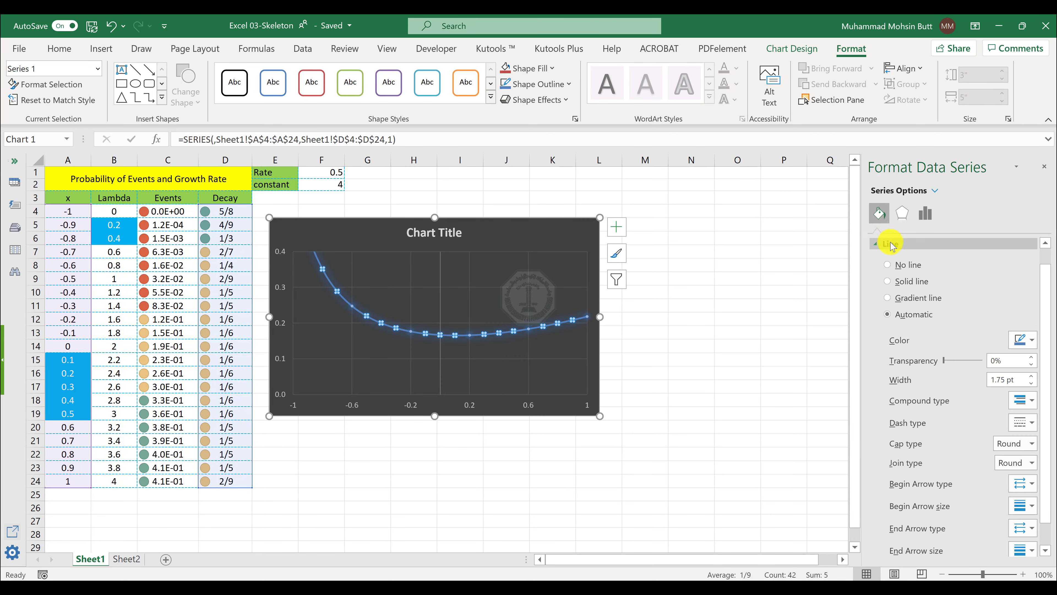
{"action": "left_click", "coordinate": [1028, 339]}
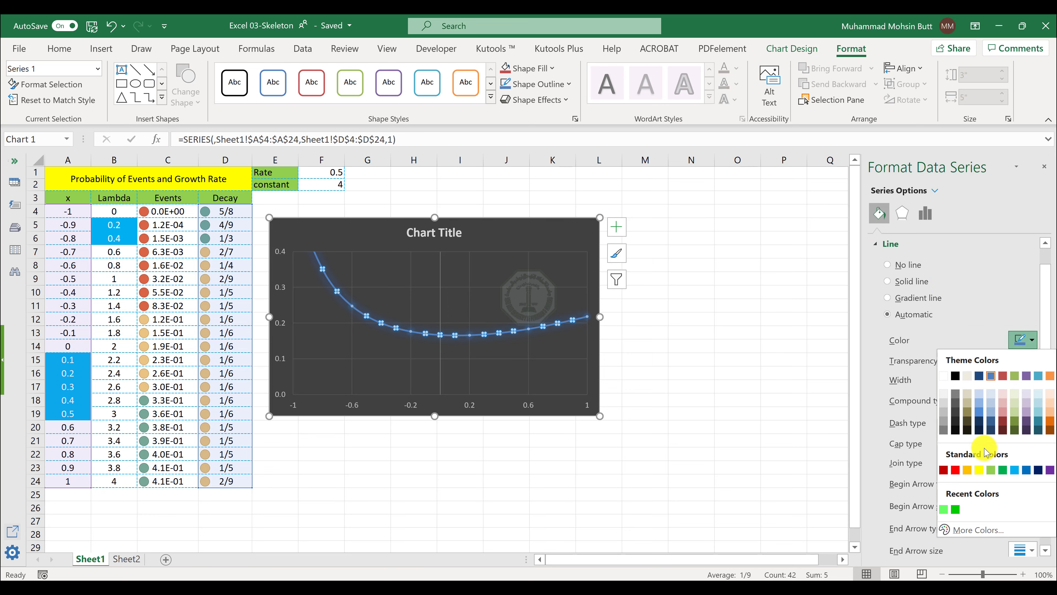
{"action": "left_click", "coordinate": [955, 469]}
- Give the data series built-in diamond markers with size 10
{"action": "scroll", "coordinate": [984, 267], "scroll_direction": "up", "scroll_amount": 1}
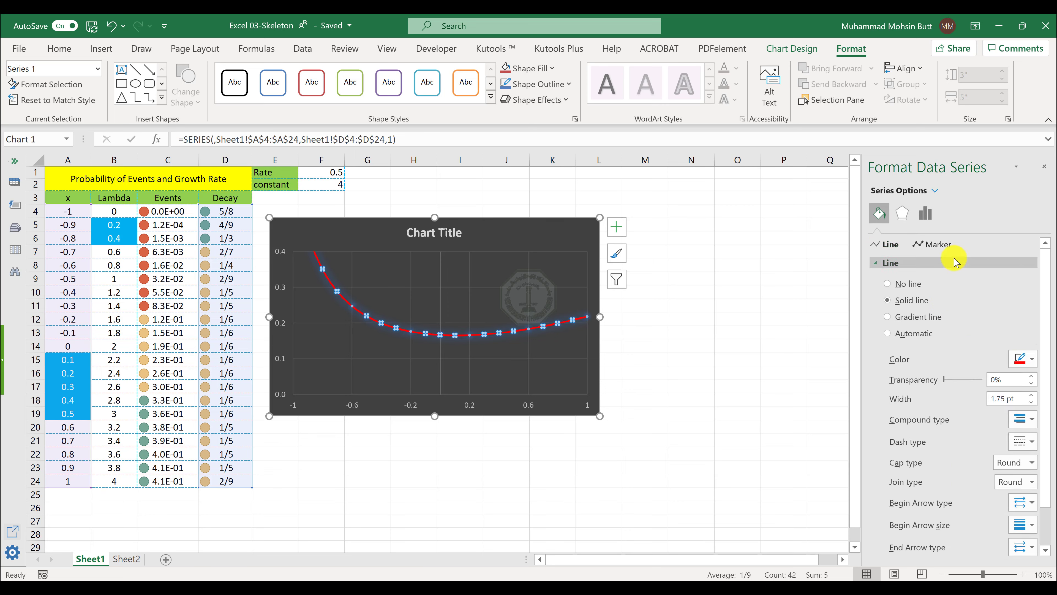
{"action": "left_click", "coordinate": [938, 246]}
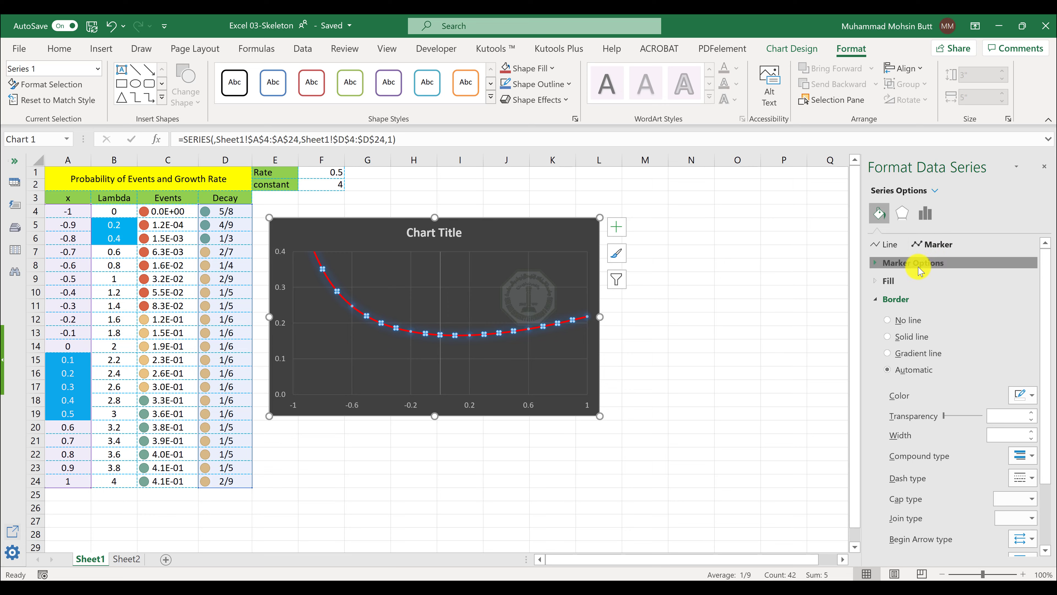
{"action": "left_click", "coordinate": [909, 315]}
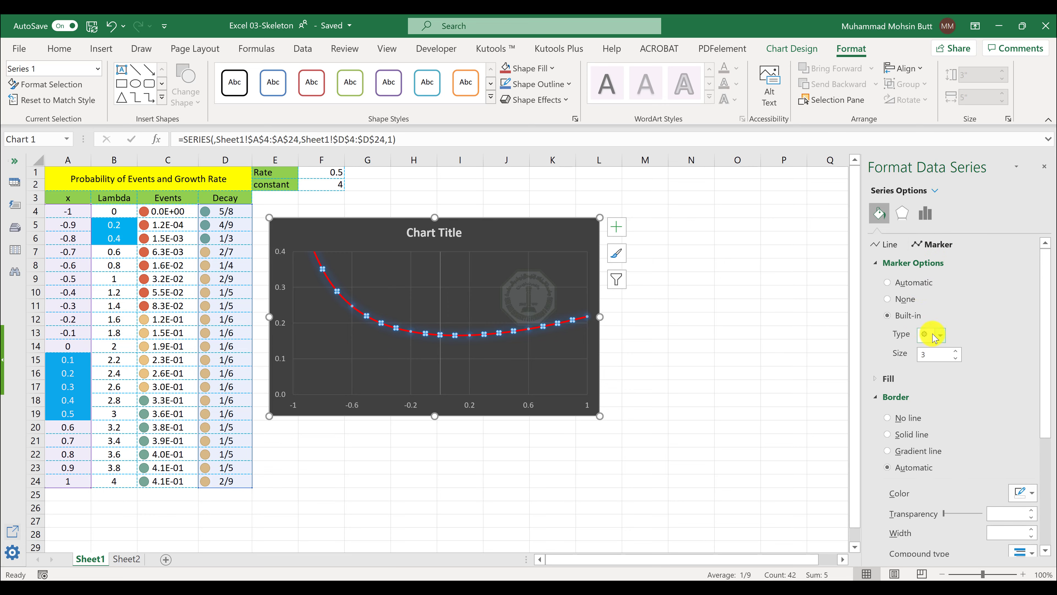
{"action": "left_click", "coordinate": [939, 336]}
{"action": "left_click", "coordinate": [936, 362]}
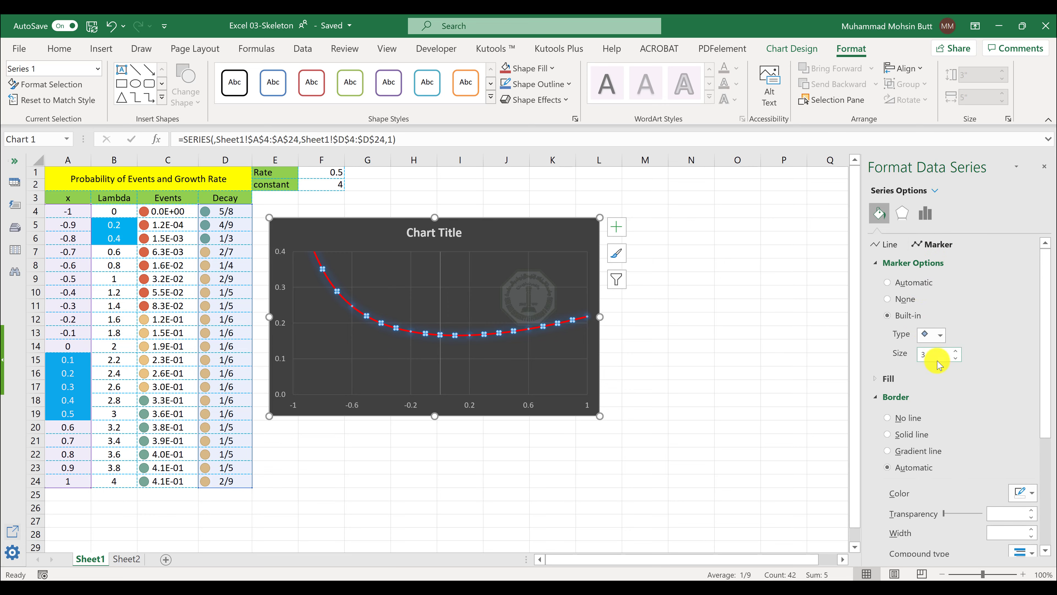
{"action": "left_click", "coordinate": [952, 351]}
{"action": "left_click", "coordinate": [952, 351]}
{"action": "left_click", "coordinate": [952, 351]}
{"action": "left_click", "coordinate": [952, 351]}
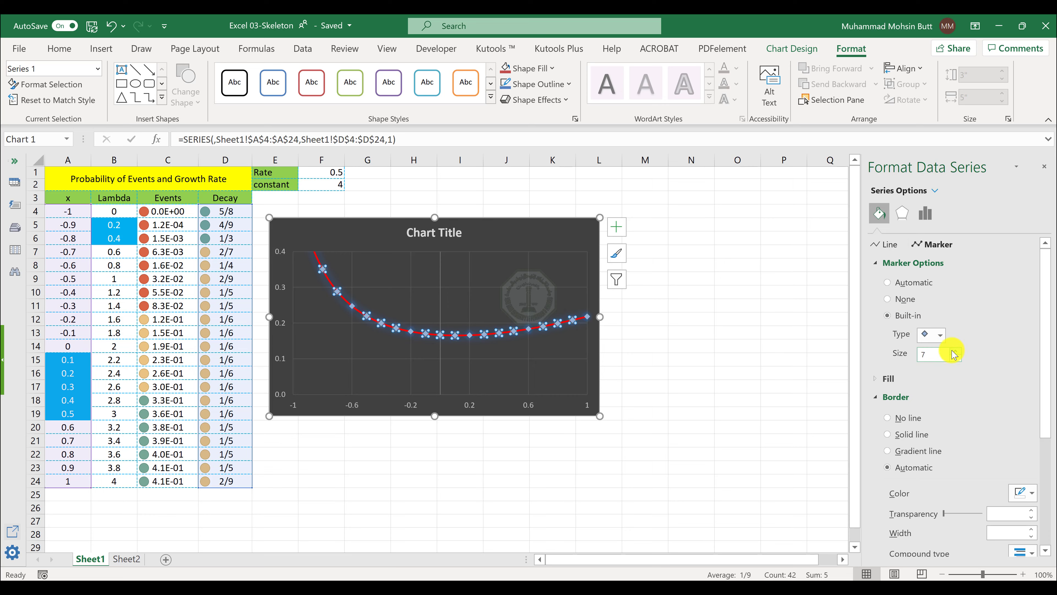
{"action": "left_click", "coordinate": [952, 351]}
{"action": "left_click", "coordinate": [952, 351]}
{"action": "left_click", "coordinate": [952, 351]}
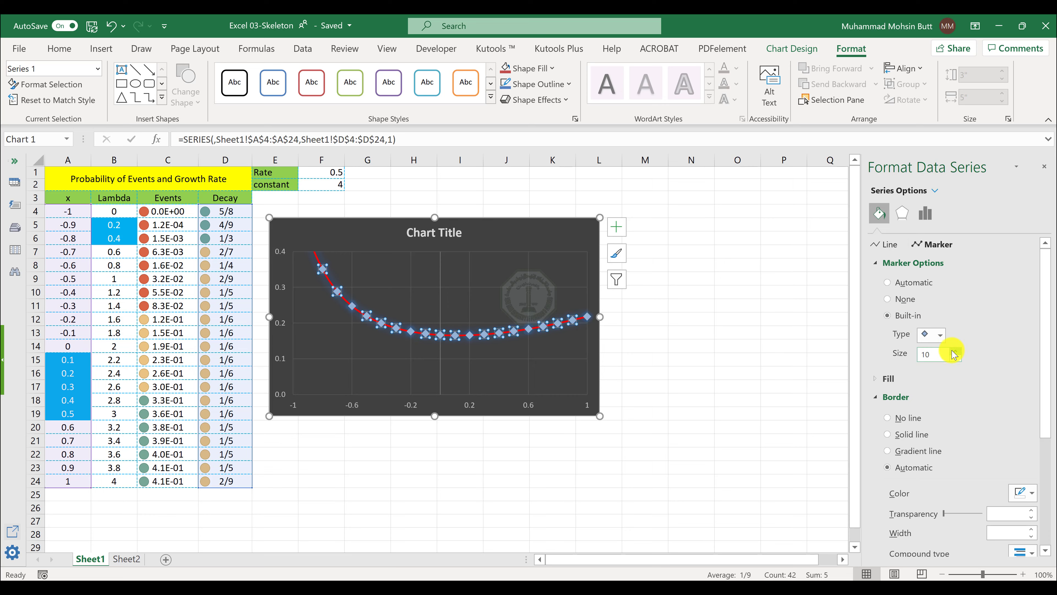
- Try the triangle marker type on the data series and set it back to diamond
{"action": "left_click", "coordinate": [922, 333]}
{"action": "left_click", "coordinate": [936, 377]}
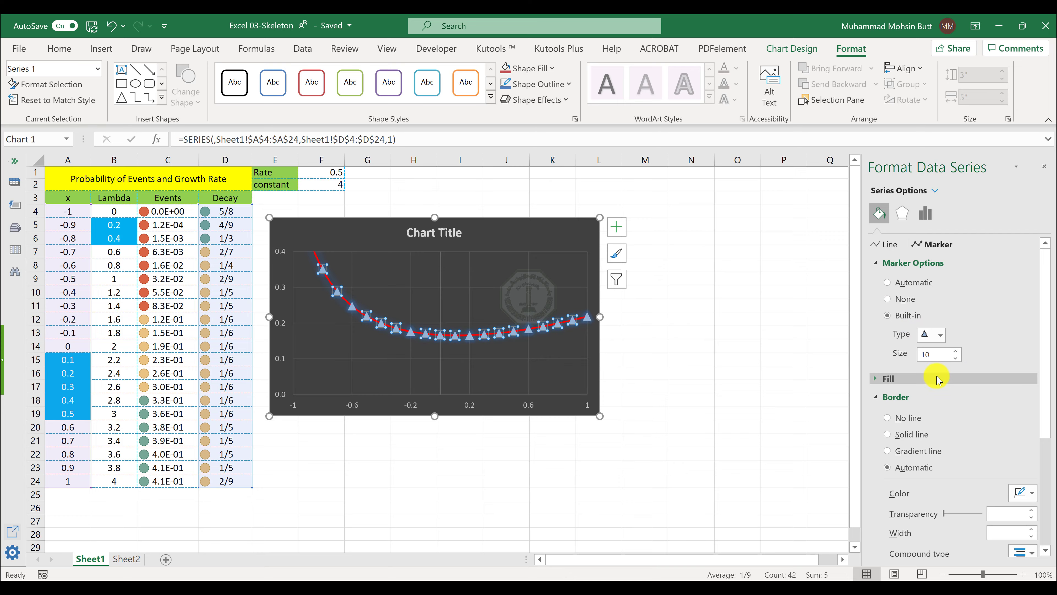
{"action": "key", "text": "alt+Tab"}
{"action": "key", "text": "alt+Tab"}
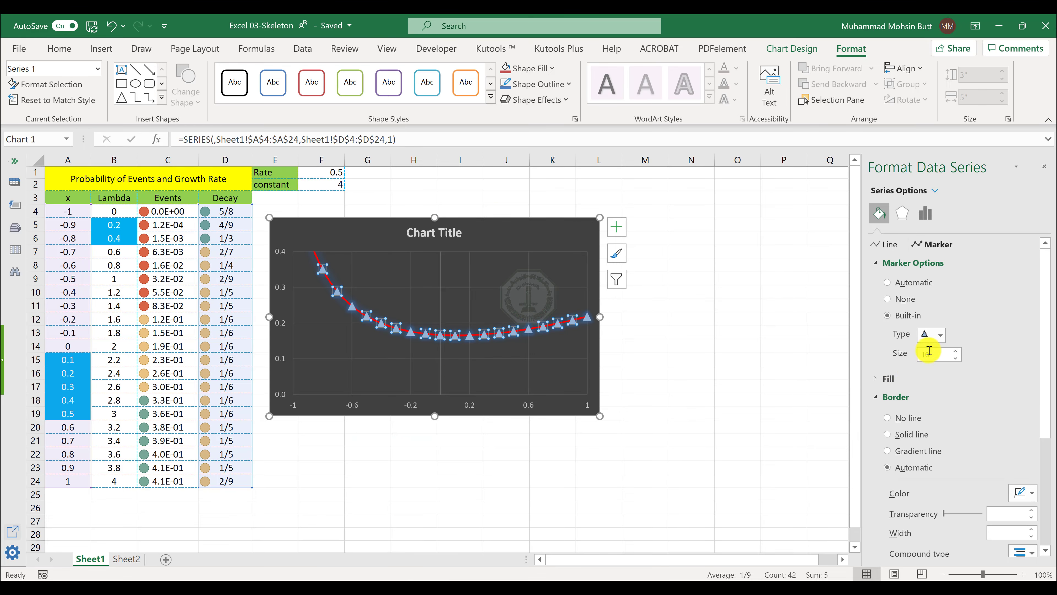
{"action": "left_click", "coordinate": [932, 334]}
{"action": "left_click", "coordinate": [936, 365]}
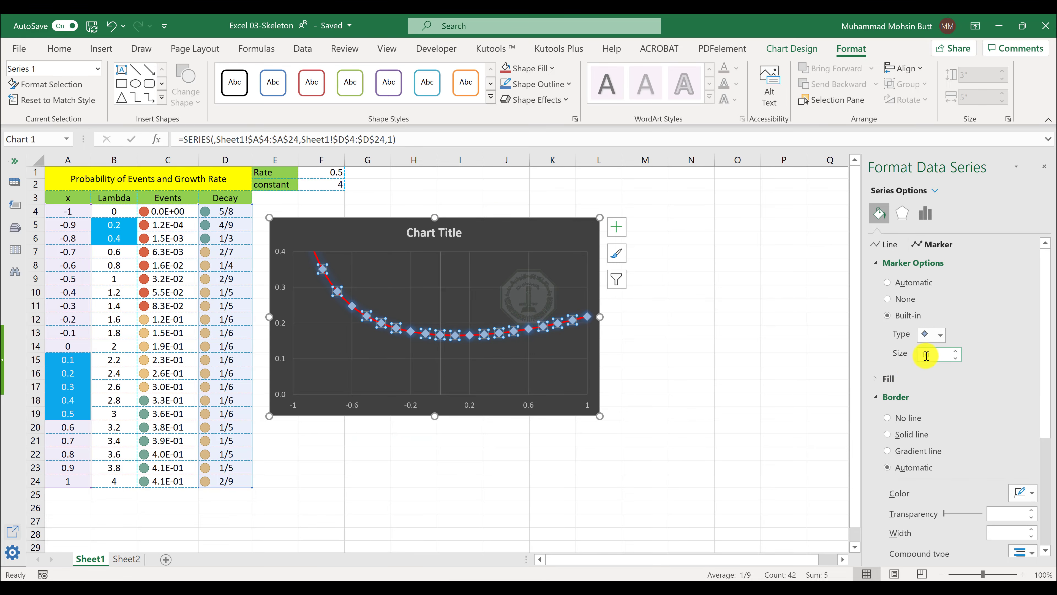
- Fill the data series markers with the standard Green color and select the chart area
{"action": "left_click", "coordinate": [894, 379]}
{"action": "scroll", "coordinate": [1015, 466], "scroll_direction": "down", "scroll_amount": 1}
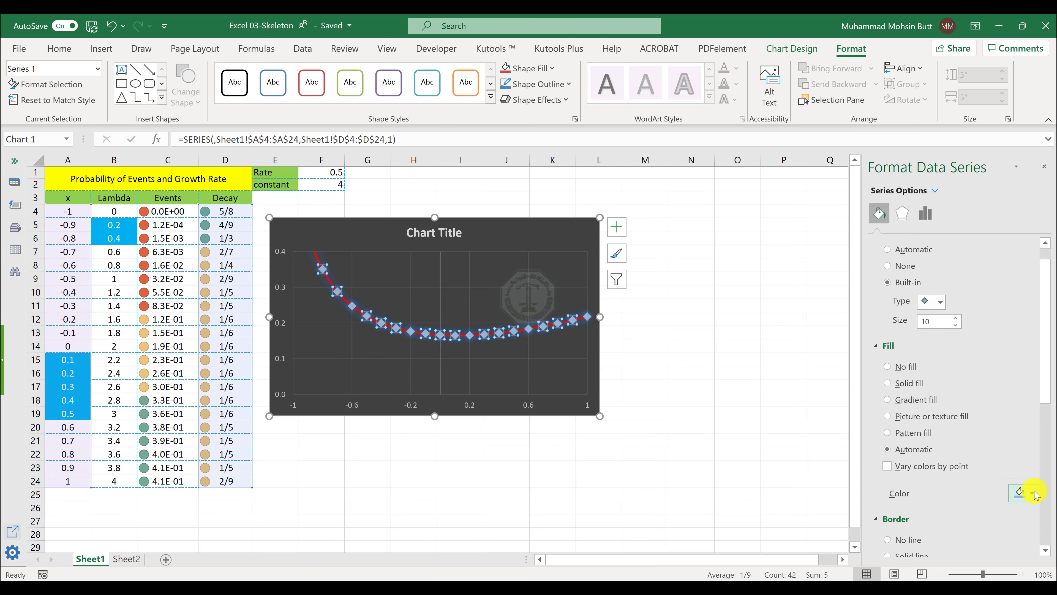
{"action": "left_click", "coordinate": [1027, 495]}
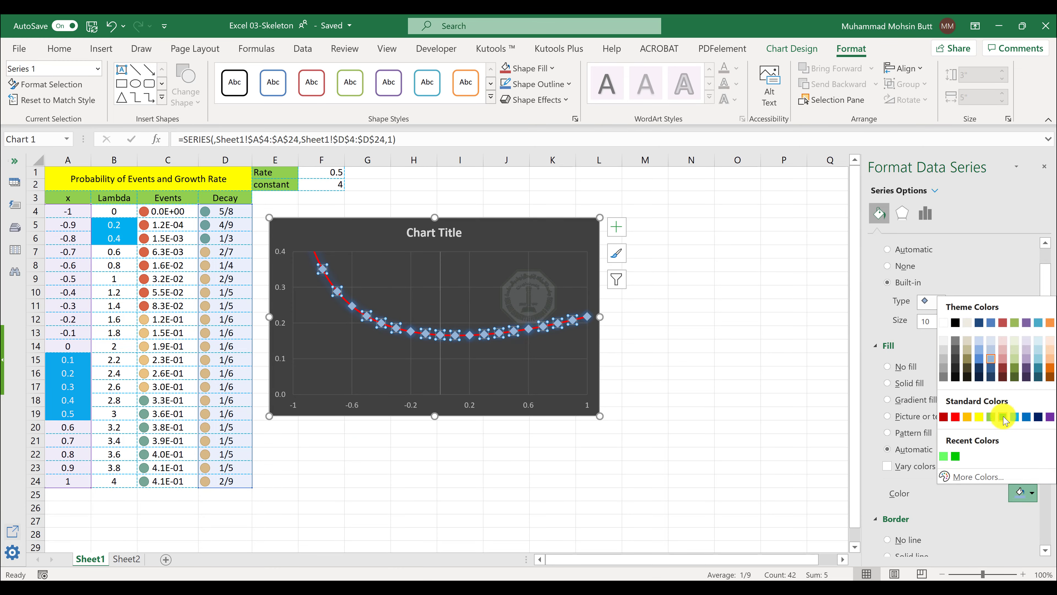
{"action": "left_click", "coordinate": [1003, 417]}
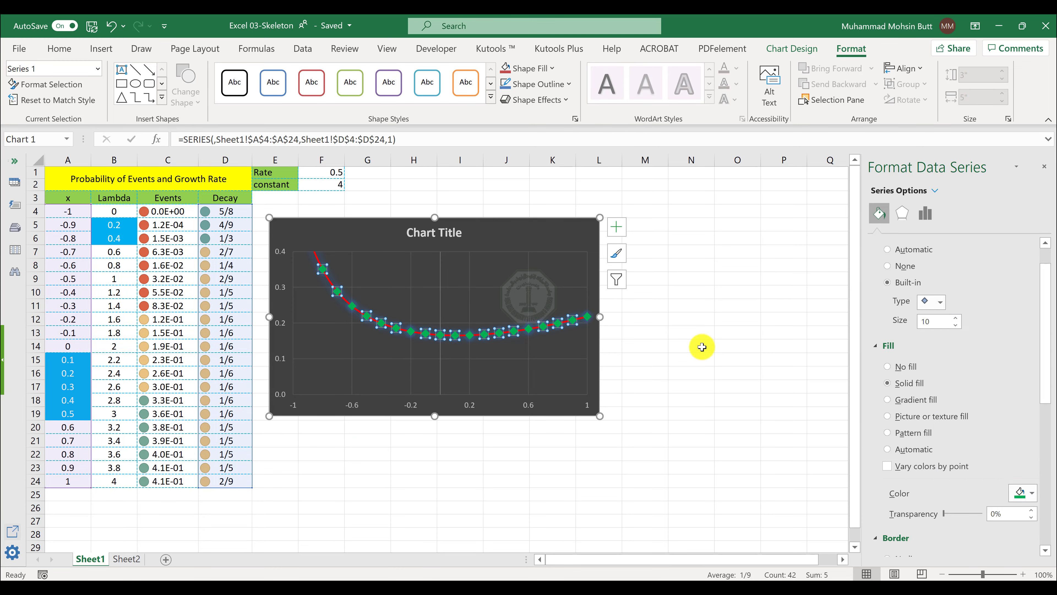
{"action": "left_click", "coordinate": [524, 237]}
- Read the axis title and legend entry instruction of task 10 in Word, marking its key phrases, and return to Excel
{"action": "key", "text": "alt+Tab"}
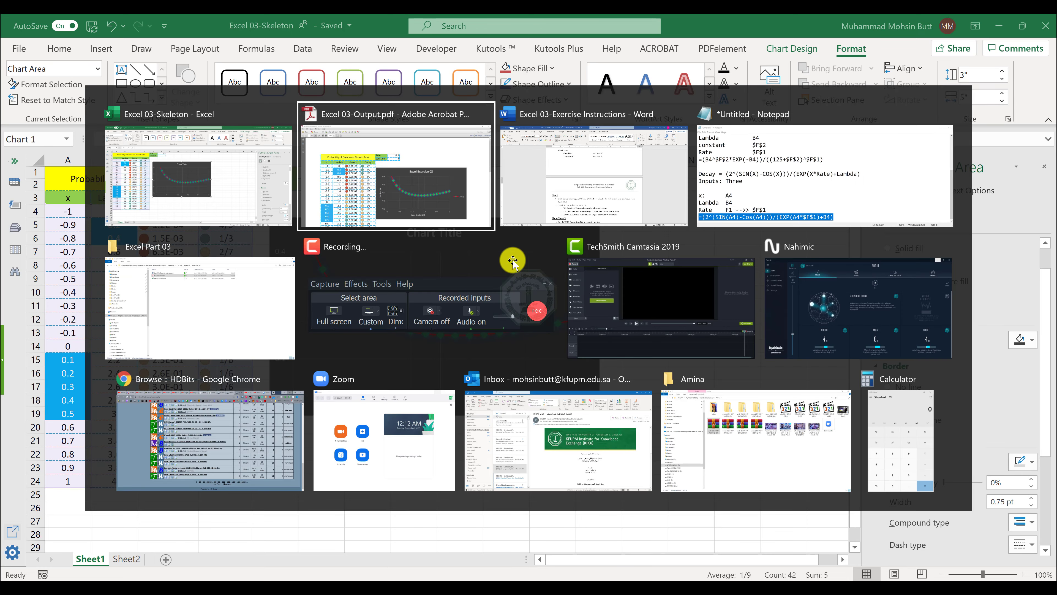
{"action": "key", "text": "alt+Tab"}
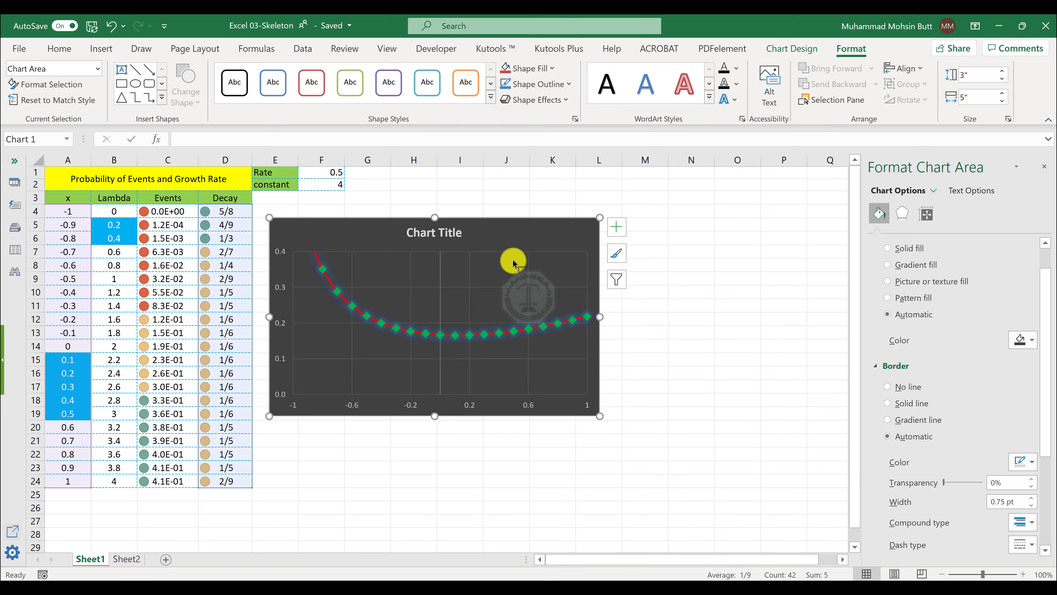
{"action": "key", "text": "alt+Tab"}
{"action": "key", "text": "Tab"}
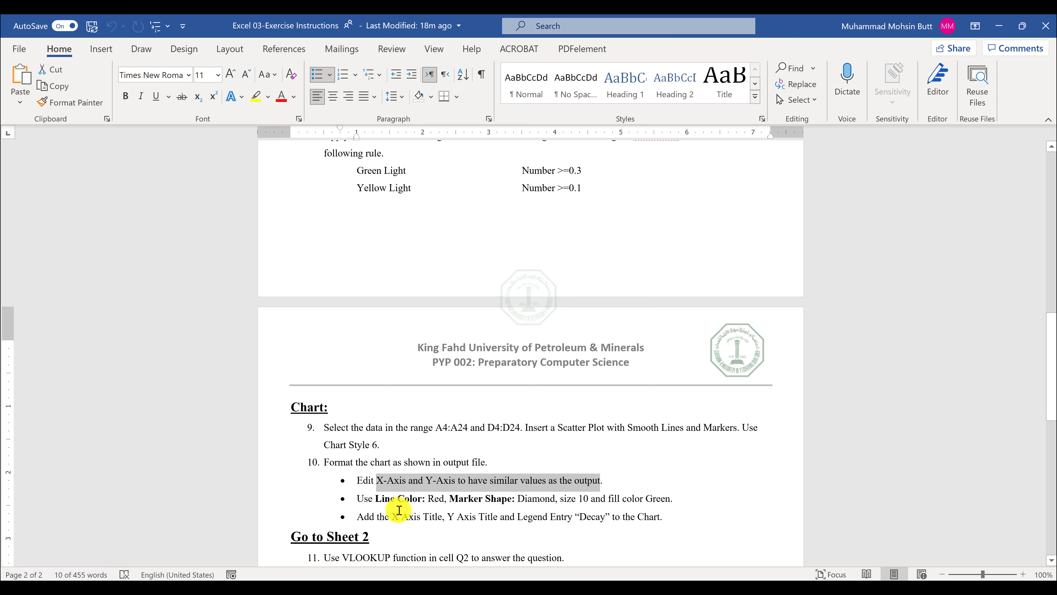
{"action": "left_click_drag", "start_coordinate": [394, 515], "coordinate": [507, 514]}
{"action": "left_click_drag", "start_coordinate": [519, 516], "coordinate": [631, 516]}
{"action": "key", "text": "alt+Tab"}
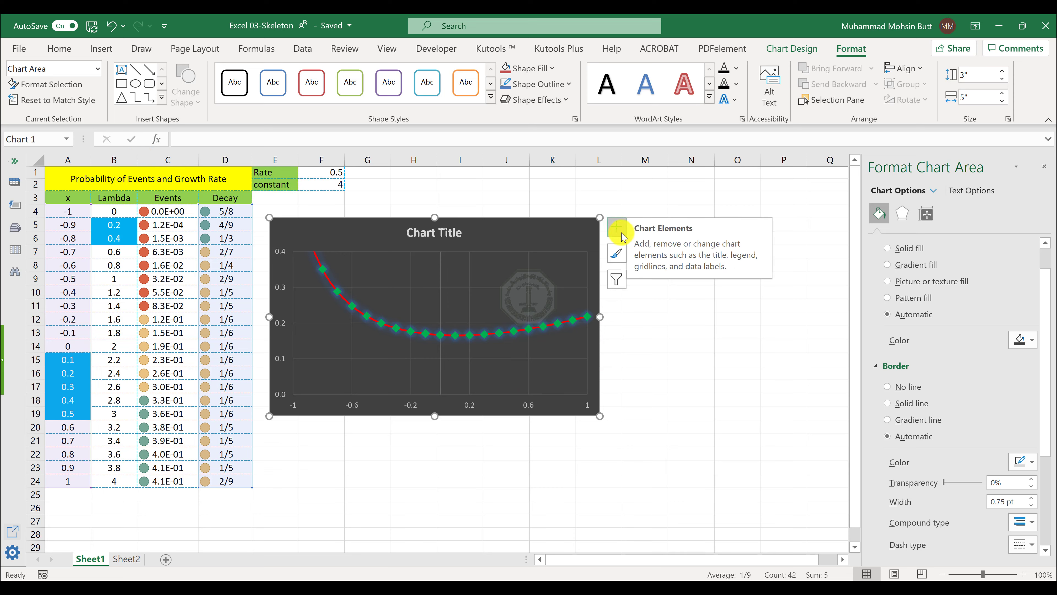
- Add primary horizontal and primary vertical axis titles to the Decay scatter chart
{"action": "left_click", "coordinate": [787, 51]}
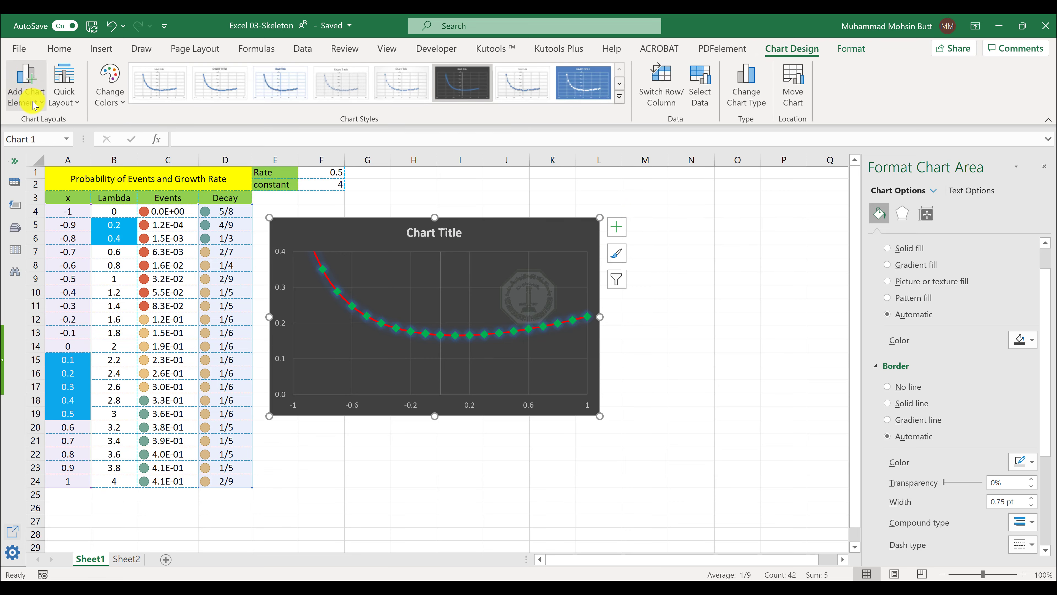
{"action": "left_click", "coordinate": [27, 93]}
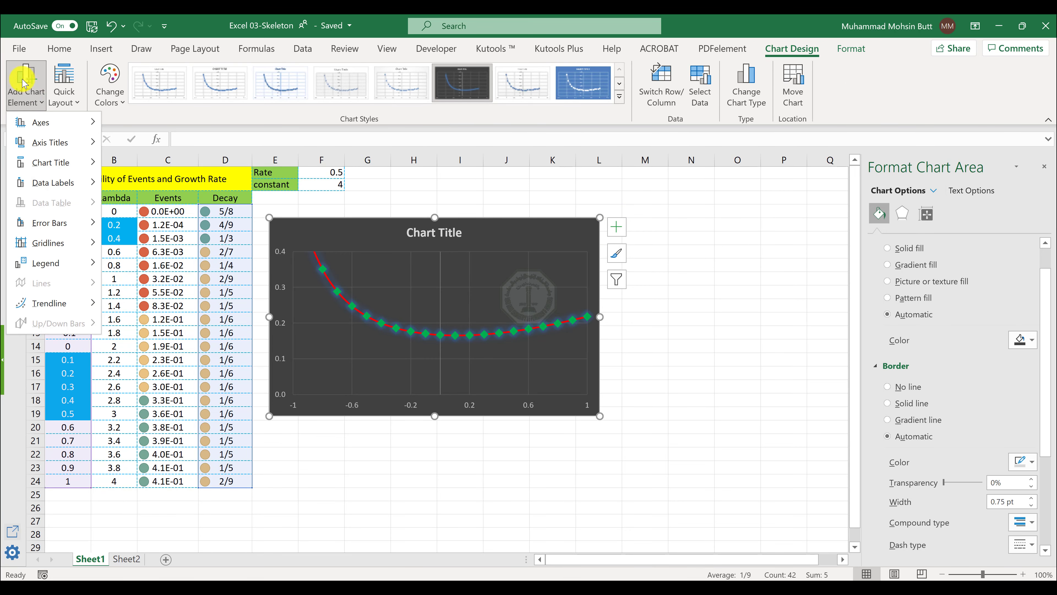
{"action": "mouse_move", "coordinate": [56, 142]}
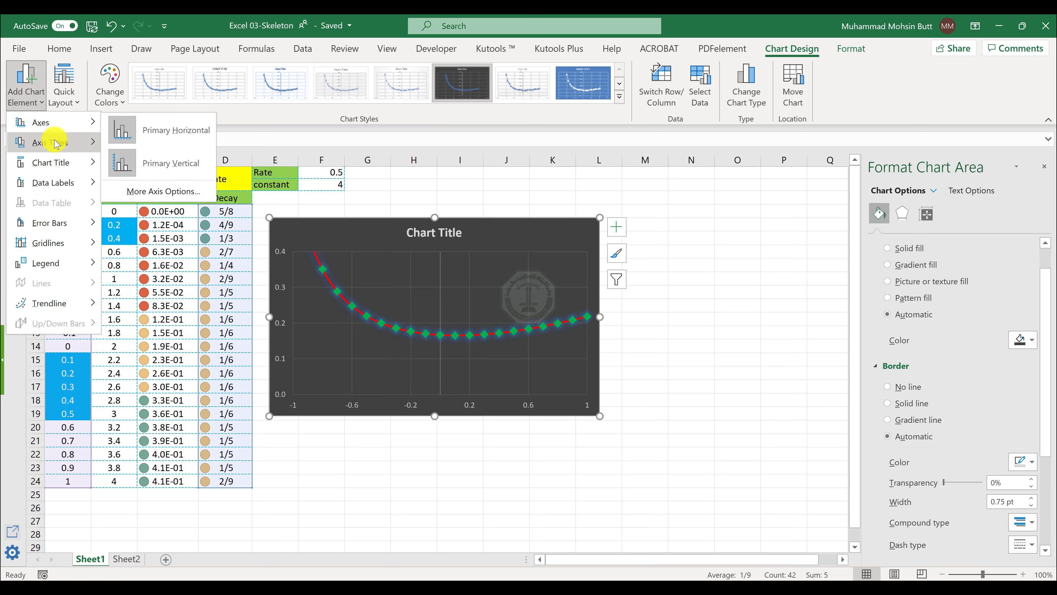
{"action": "left_click", "coordinate": [176, 150]}
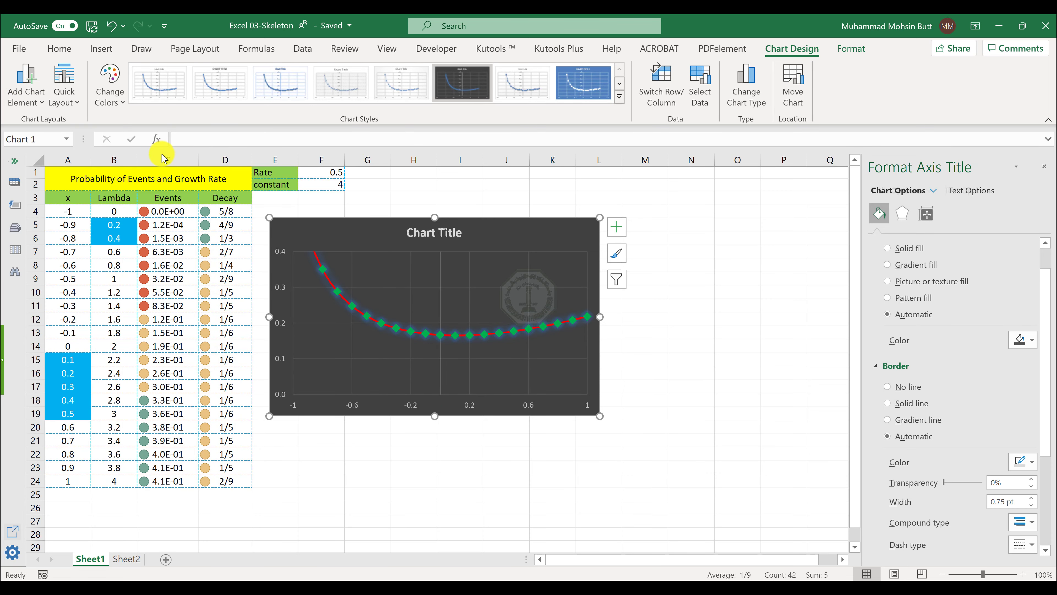
{"action": "left_click", "coordinate": [30, 105]}
{"action": "mouse_move", "coordinate": [56, 143]}
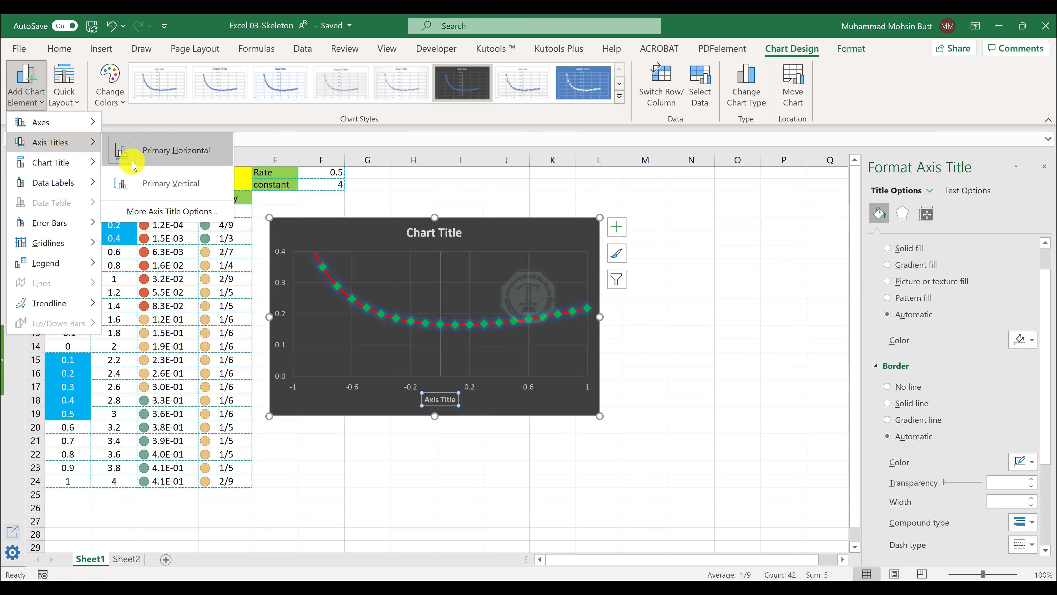
{"action": "left_click", "coordinate": [142, 179]}
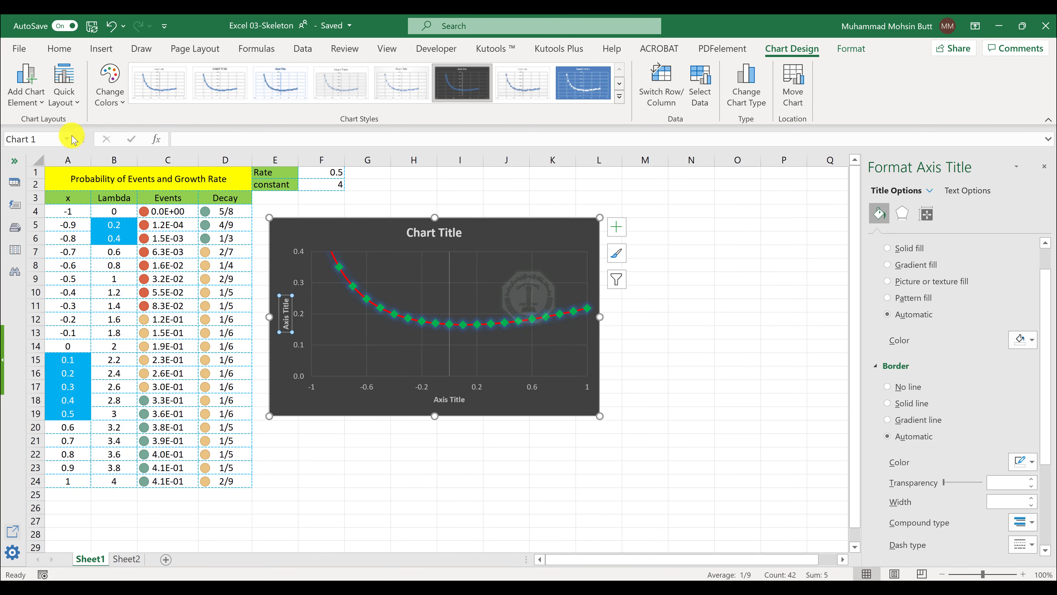
- Add a legend on the right side of the scatter chart
{"action": "left_click", "coordinate": [26, 96]}
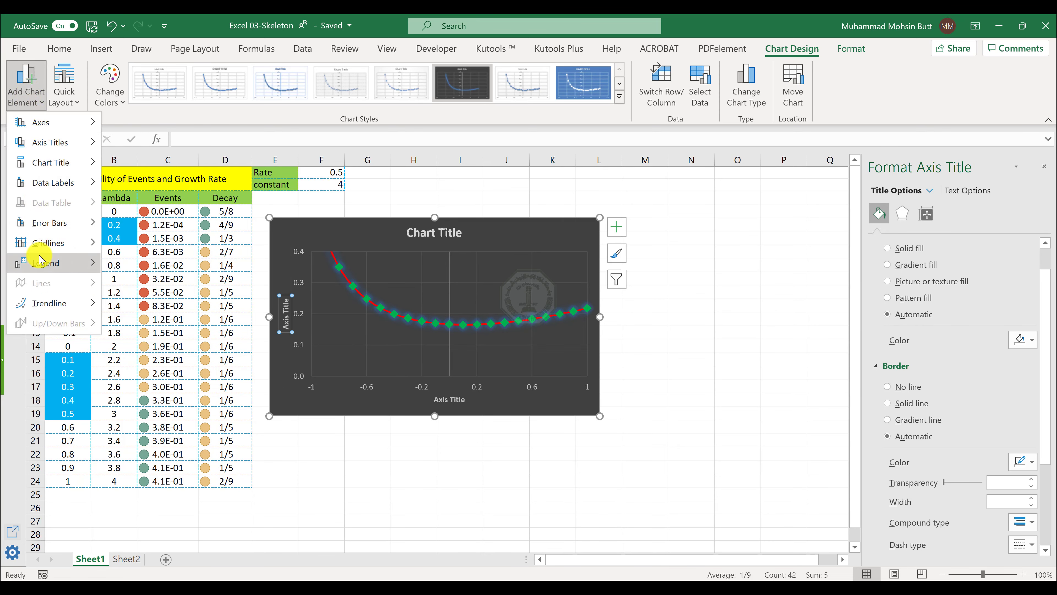
{"action": "mouse_move", "coordinate": [49, 262]}
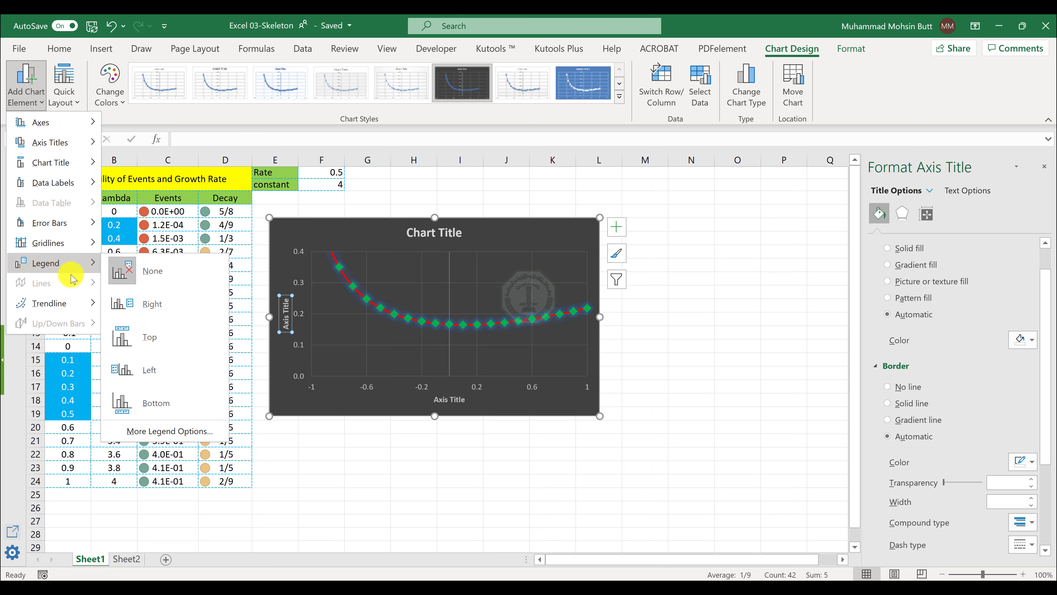
{"action": "left_click", "coordinate": [135, 304]}
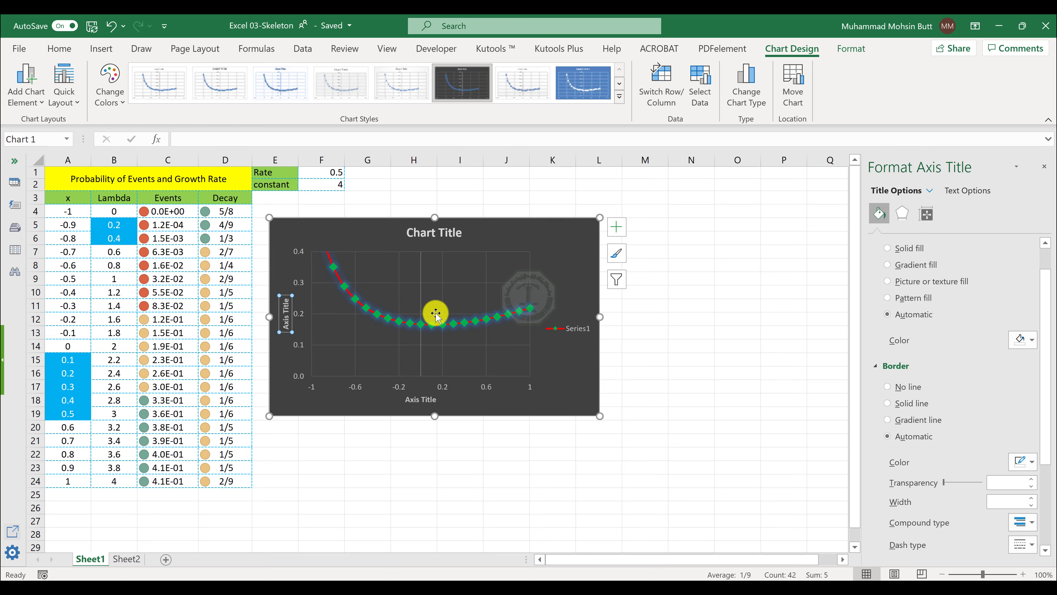
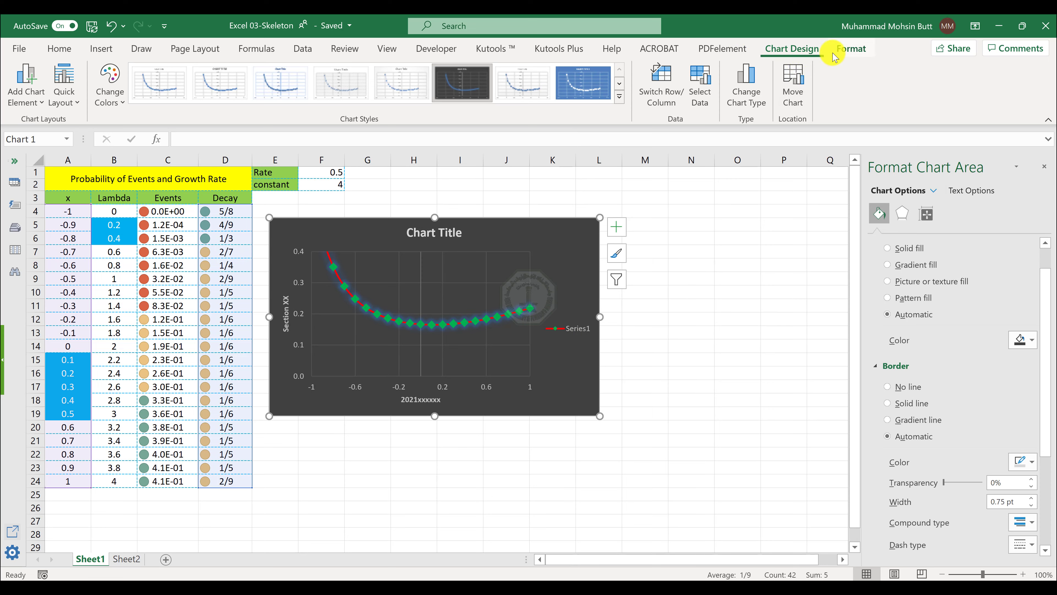
- Name the chart's data series Decay in its data source, keeping the existing X and Y ranges
{"action": "left_click", "coordinate": [701, 100]}
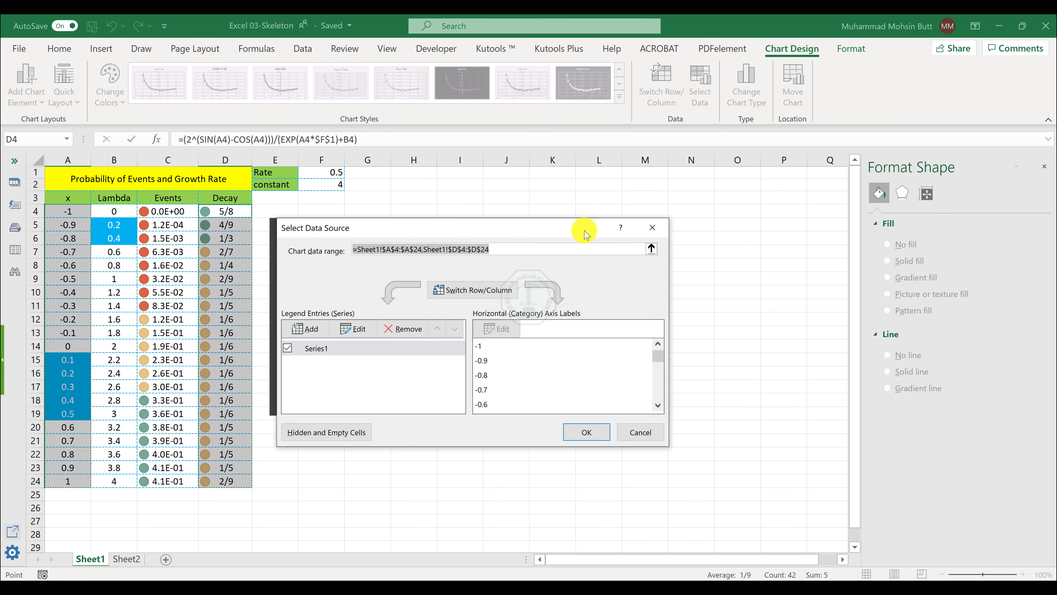
{"action": "left_click_drag", "start_coordinate": [585, 233], "coordinate": [871, 244]}
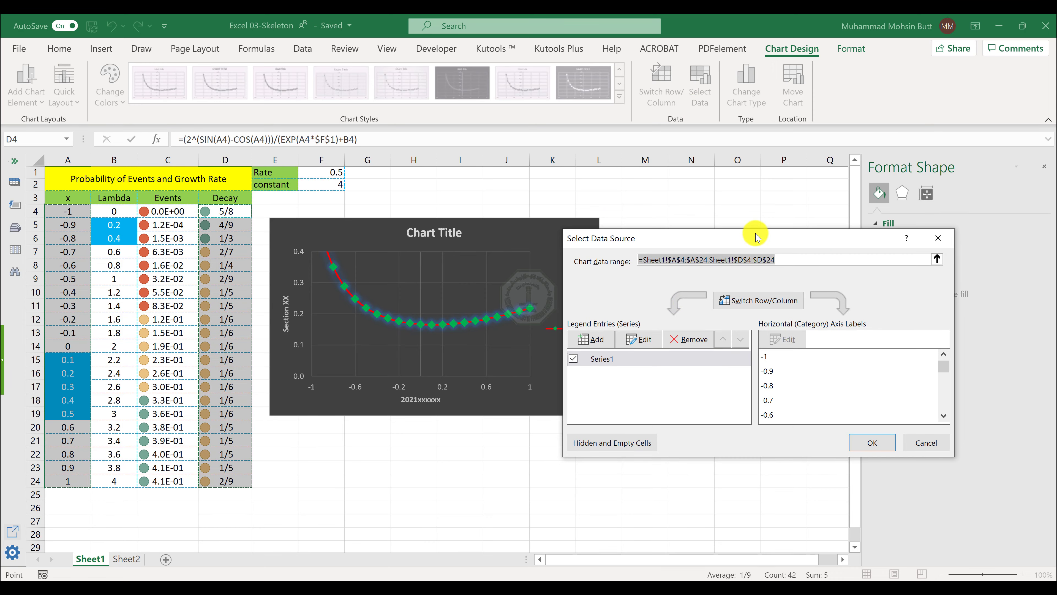
{"action": "left_click_drag", "start_coordinate": [757, 237], "coordinate": [796, 227]}
{"action": "left_click", "coordinate": [651, 354]}
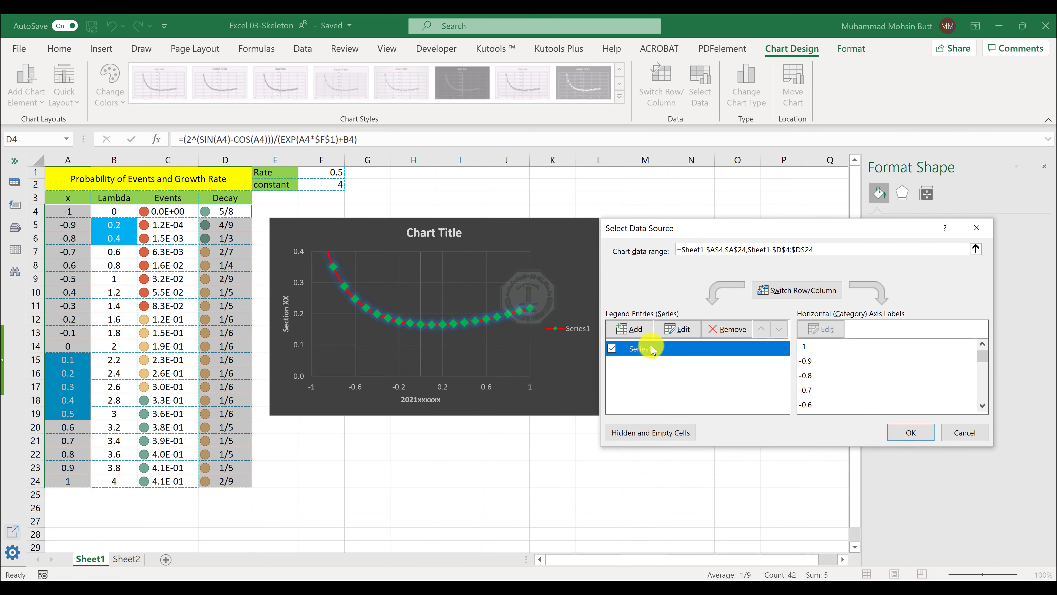
{"action": "left_click", "coordinate": [689, 332]}
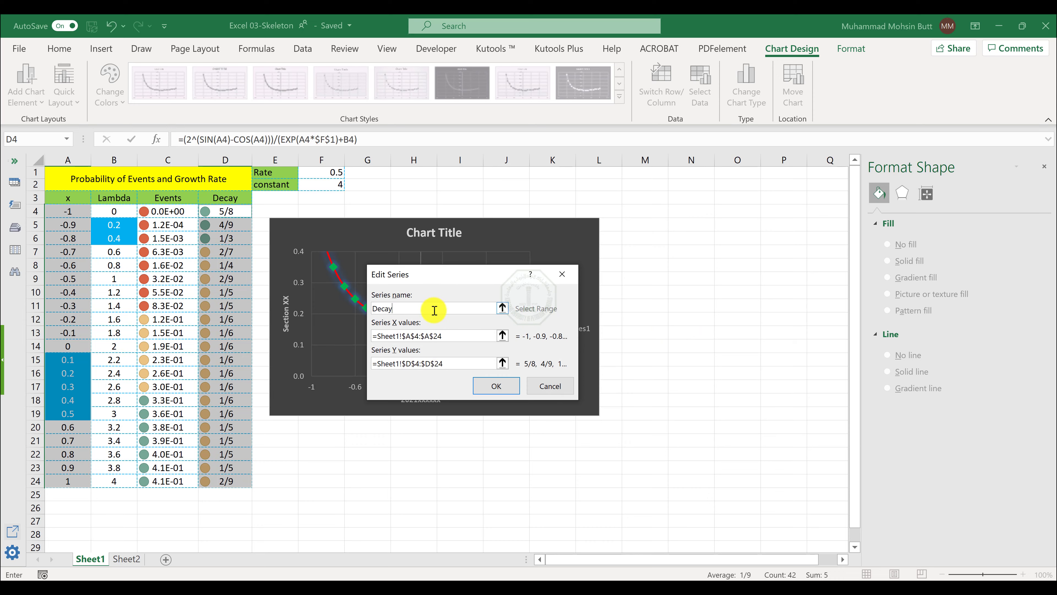
{"action": "key", "text": "Return"}
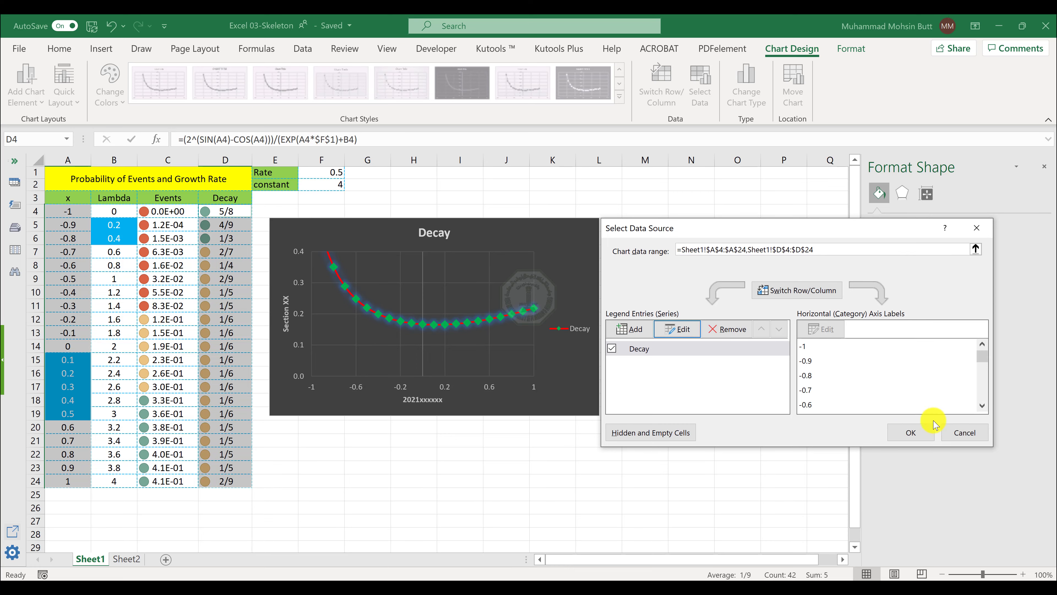
{"action": "left_click", "coordinate": [906, 433]}
- Compare the chart with the output PDF and read the Sheet 2 VLOOKUP instruction of task 11 in Word, marking its key phrases
{"action": "key", "text": "alt+Tab"}
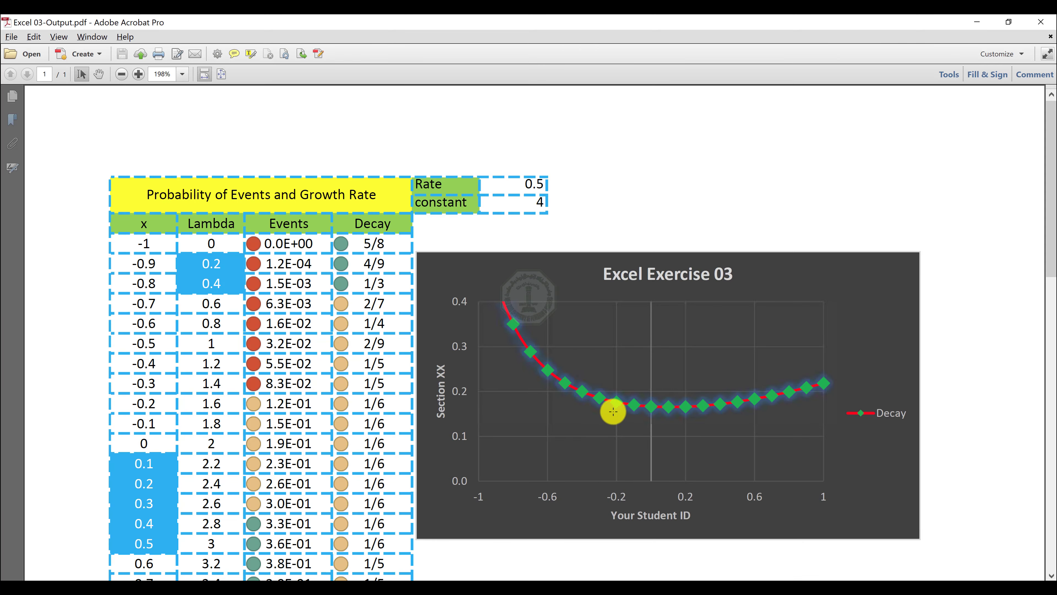
{"action": "key", "text": "alt+Tab"}
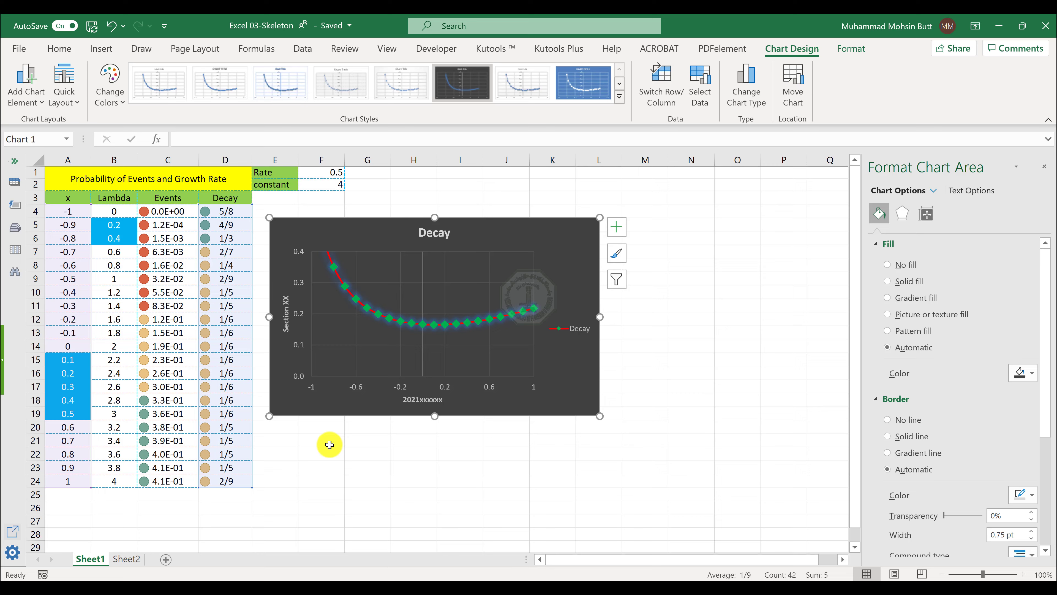
{"action": "key", "text": "alt+Tab"}
{"action": "key", "text": "alt+Tab"}
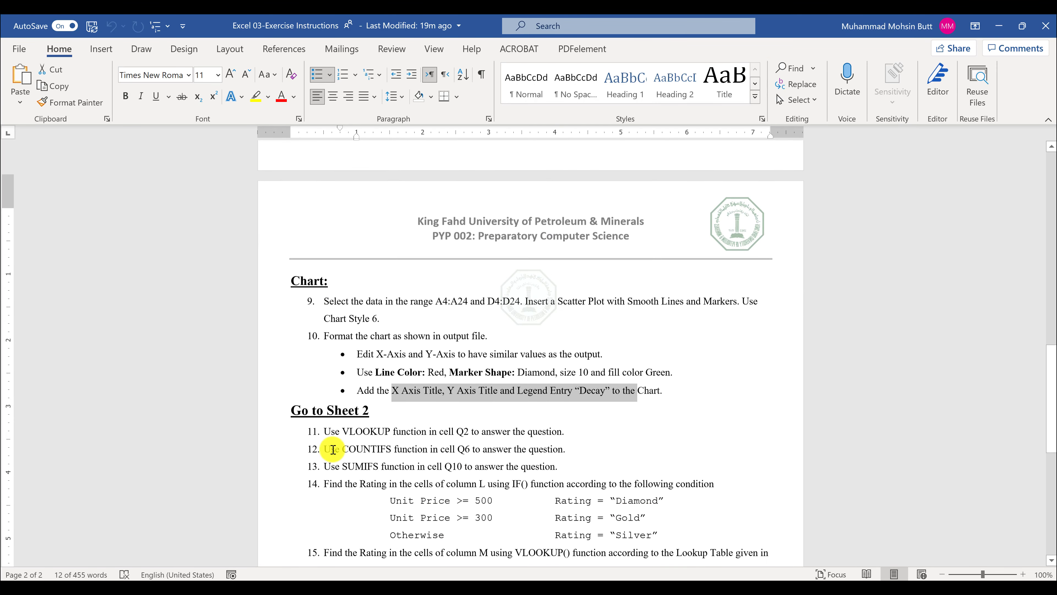
{"action": "left_click", "coordinate": [345, 409]}
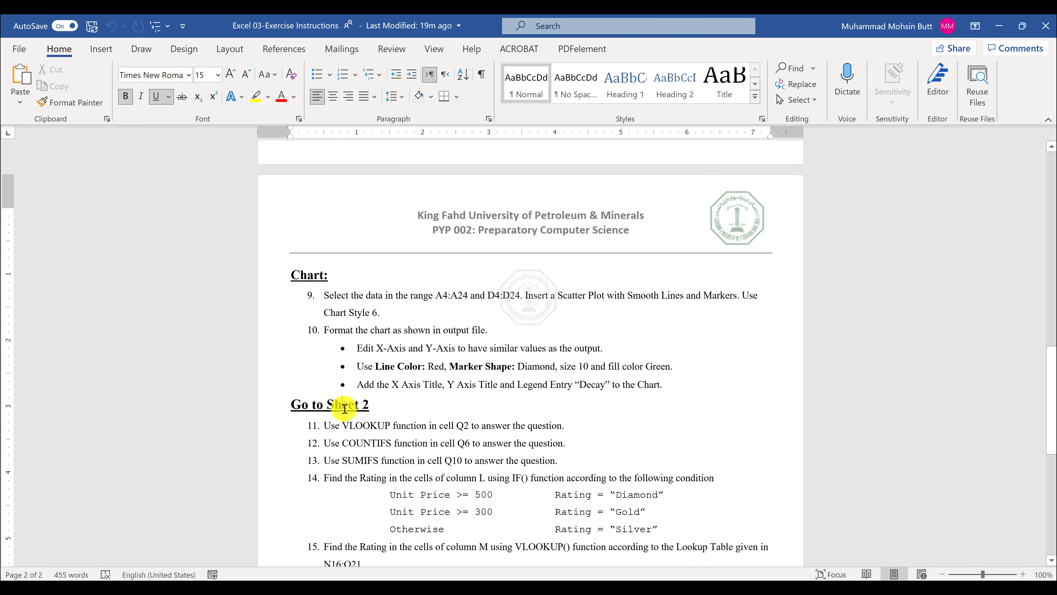
{"action": "double_click", "coordinate": [345, 408]}
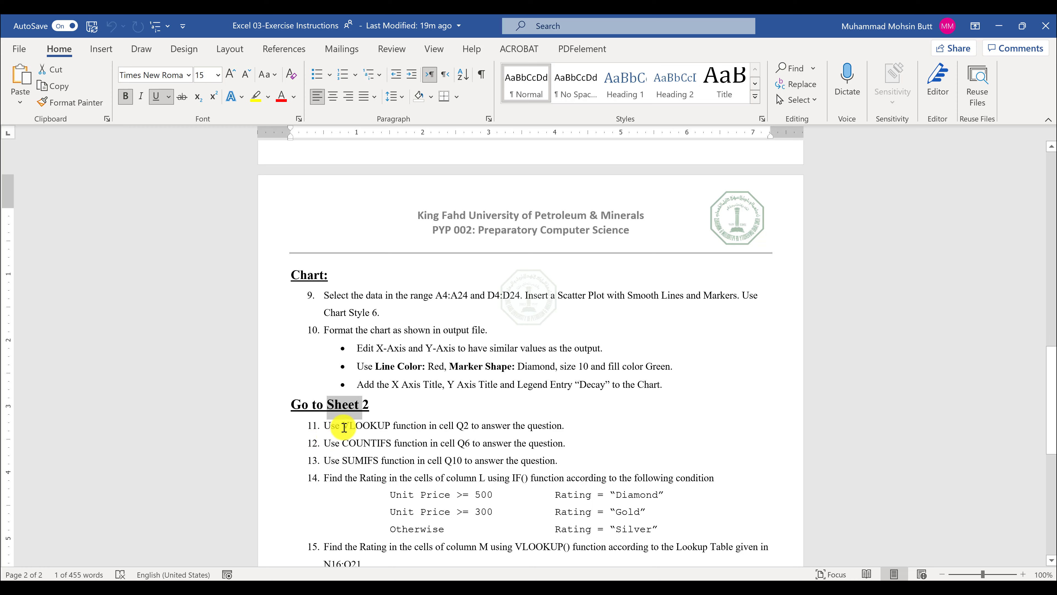
{"action": "left_click_drag", "start_coordinate": [344, 427], "coordinate": [462, 435]}
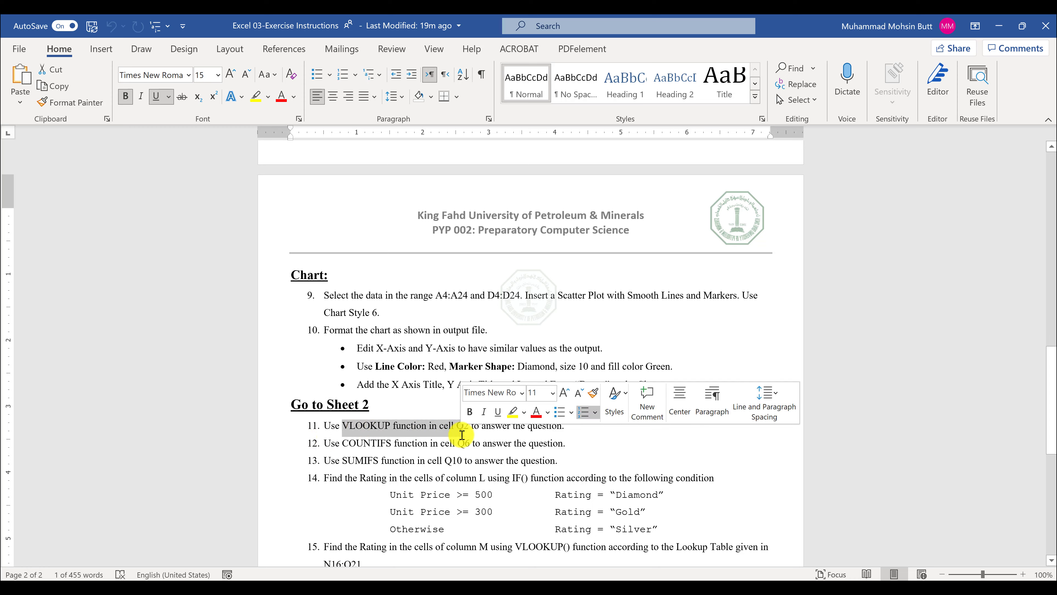
- Switch back to Excel, open Sheet2 and select Q2, the answer cell for the total revenue question
{"action": "key", "text": "alt+Tab"}
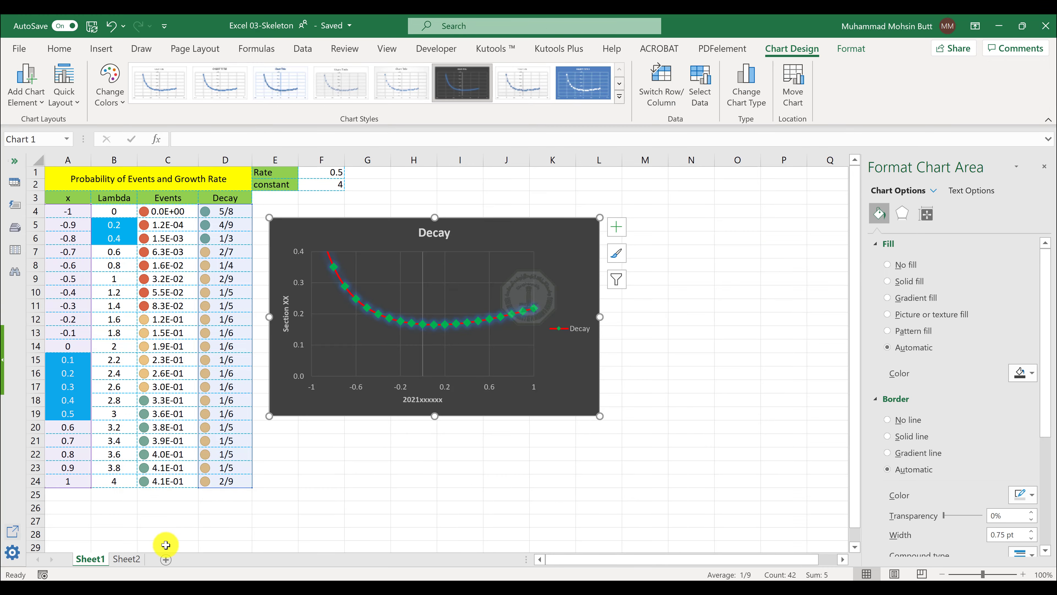
{"action": "left_click", "coordinate": [126, 559]}
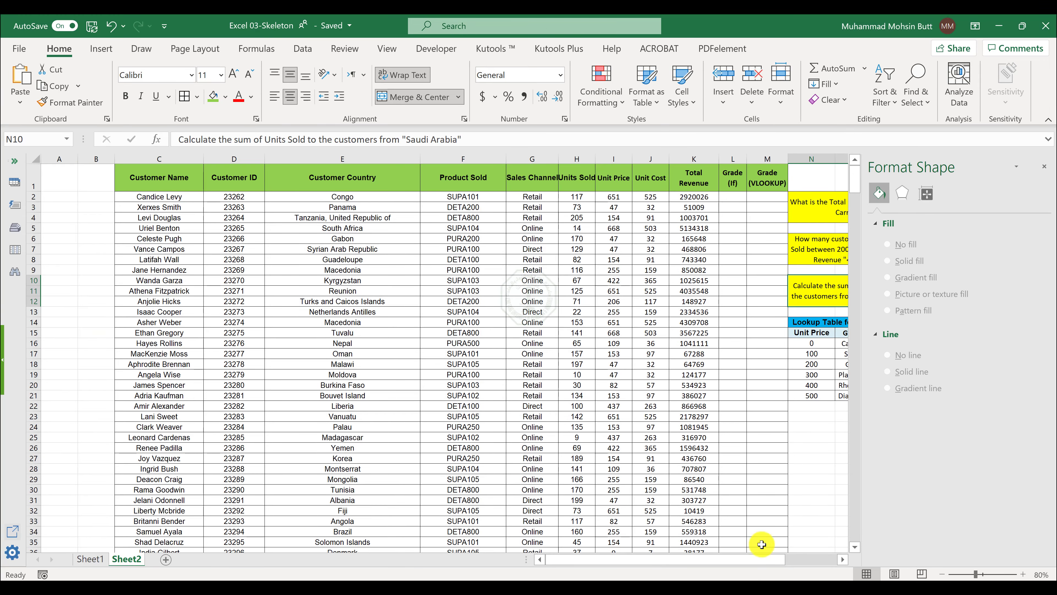
{"action": "left_click", "coordinate": [843, 560]}
{"action": "left_click", "coordinate": [844, 559]}
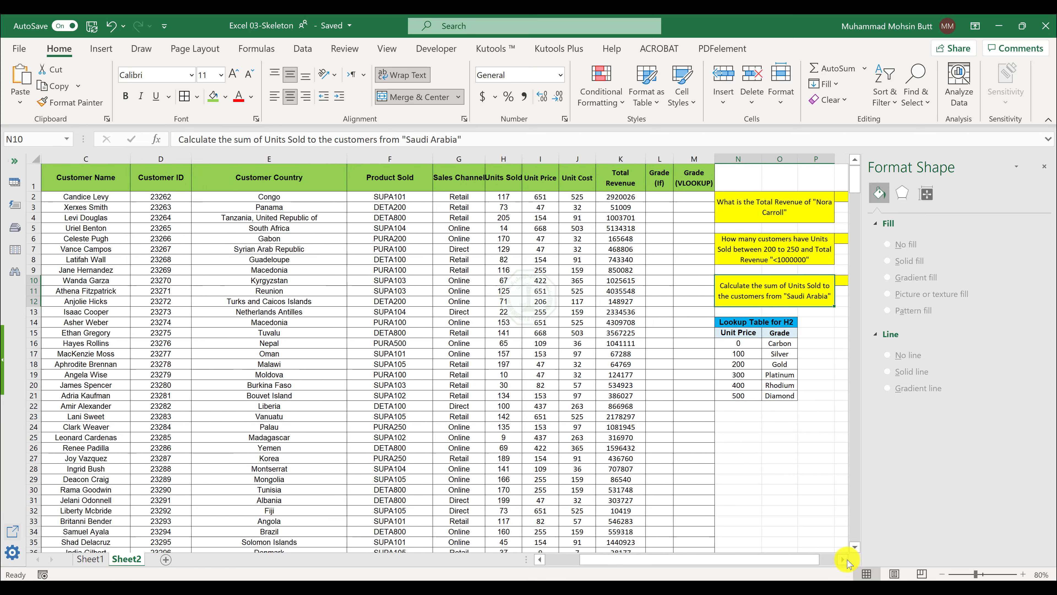
{"action": "left_click", "coordinate": [843, 560]}
{"action": "left_click", "coordinate": [843, 559]}
{"action": "left_click", "coordinate": [539, 560]}
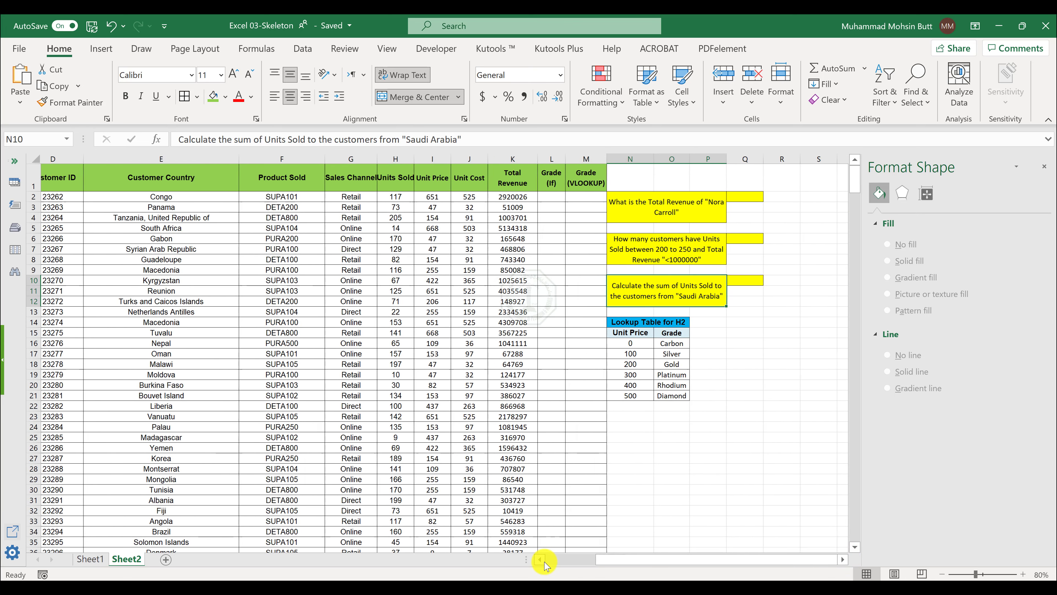
{"action": "left_click", "coordinate": [754, 198]}
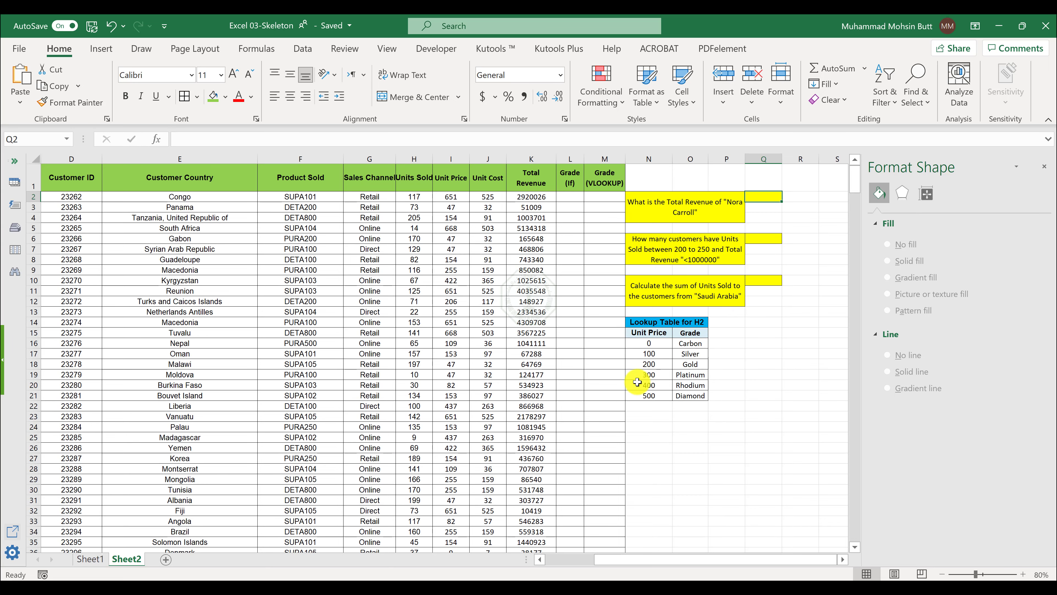
- Examine the extent of the customer table on Sheet2, from the header row to its last Total Revenue cell
{"action": "scroll", "coordinate": [806, 341], "scroll_direction": "down", "scroll_amount": 10}
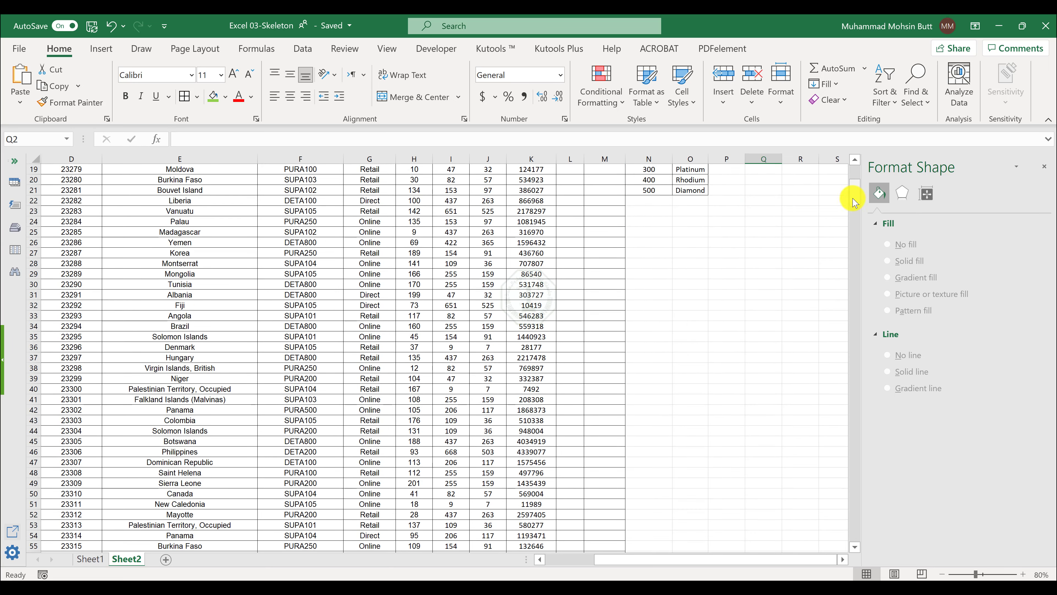
{"action": "left_click_drag", "start_coordinate": [851, 195], "coordinate": [841, 540]}
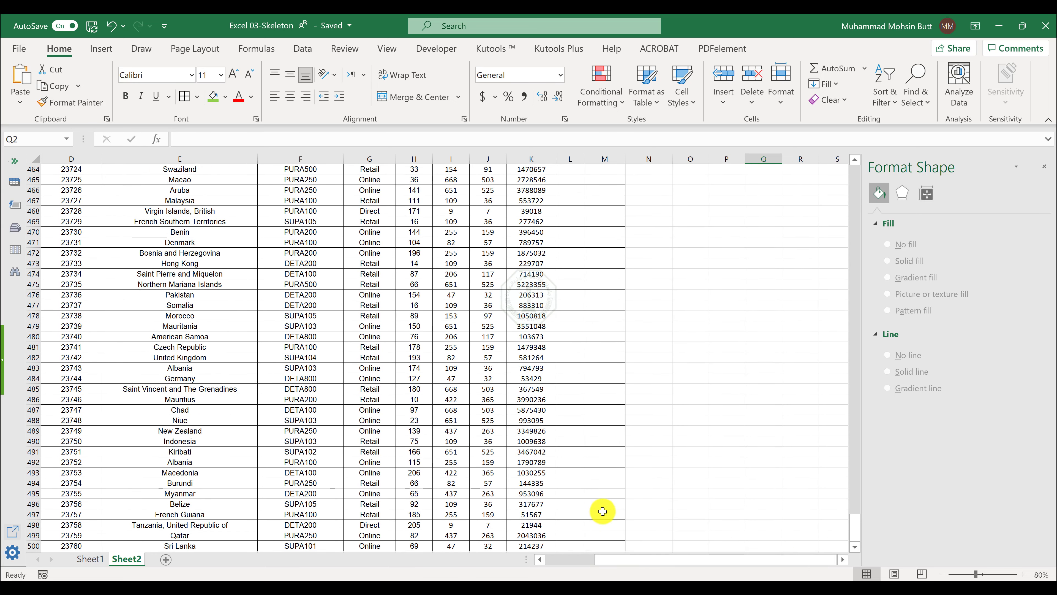
{"action": "scroll", "coordinate": [576, 544], "scroll_direction": "down", "scroll_amount": 2}
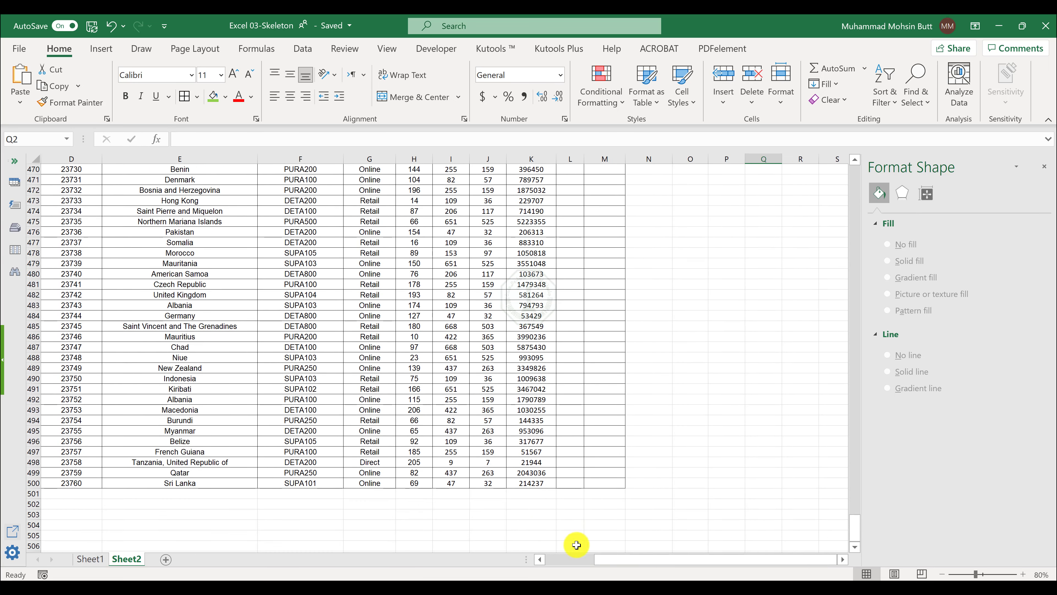
{"action": "left_click", "coordinate": [571, 563]}
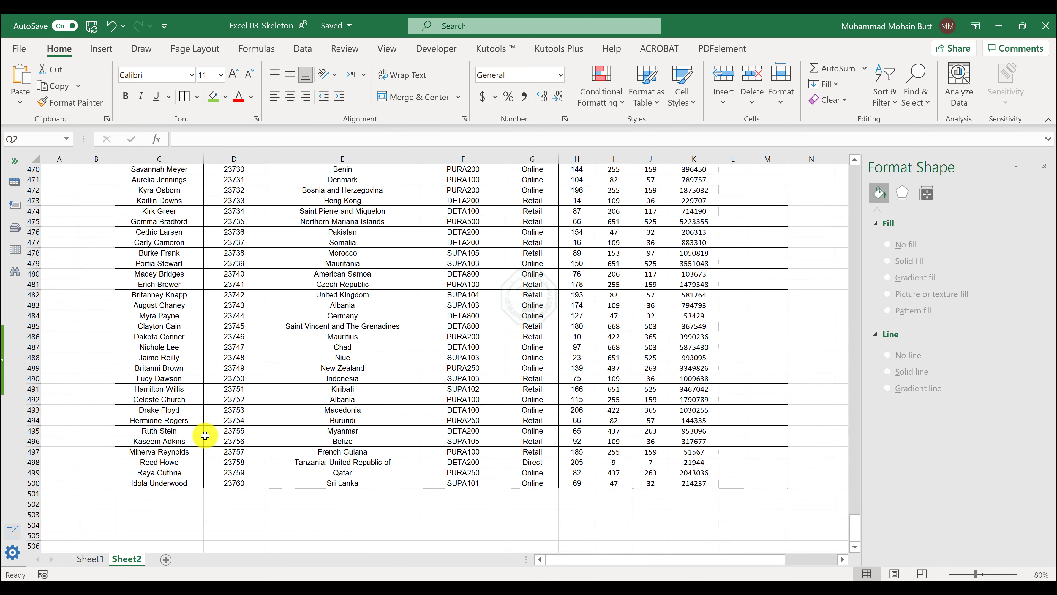
{"action": "scroll", "coordinate": [159, 376], "scroll_direction": "up", "scroll_amount": 1}
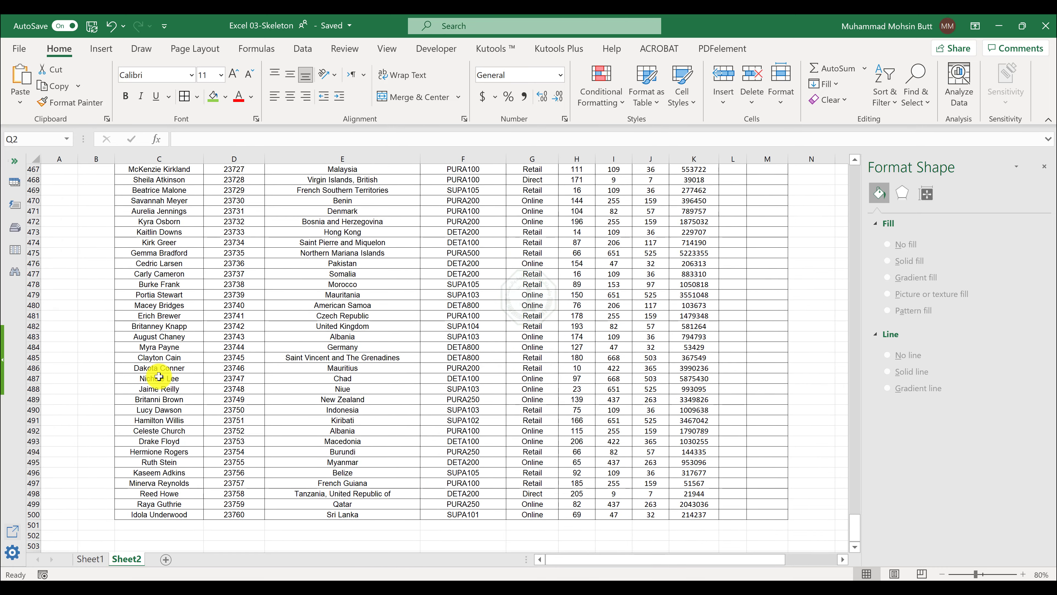
{"action": "scroll", "coordinate": [160, 376], "scroll_direction": "down", "scroll_amount": 1}
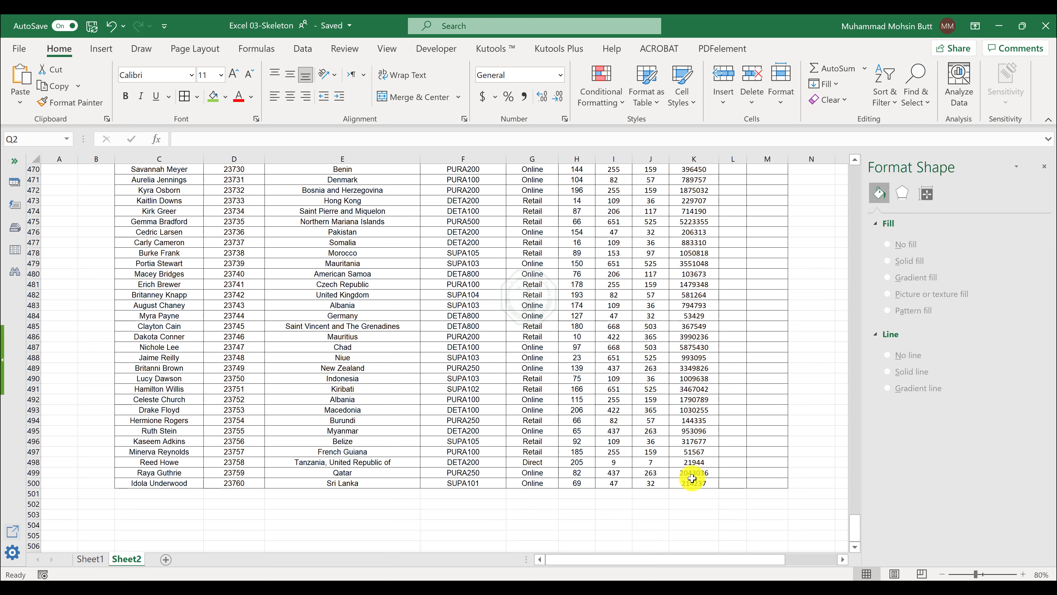
{"action": "left_click", "coordinate": [692, 484]}
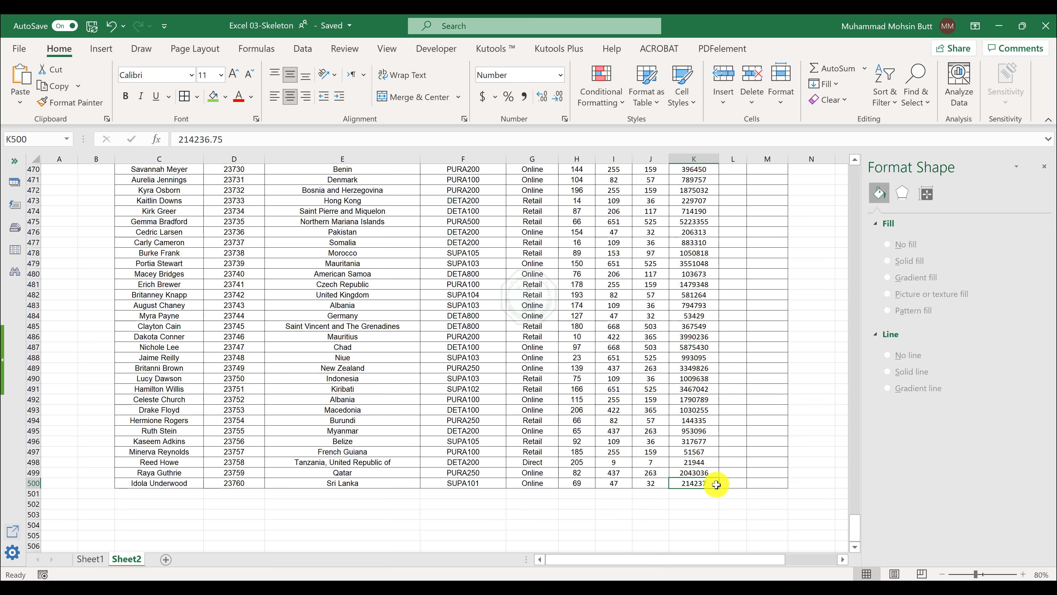
{"action": "left_click_drag", "start_coordinate": [854, 529], "coordinate": [849, 175]}
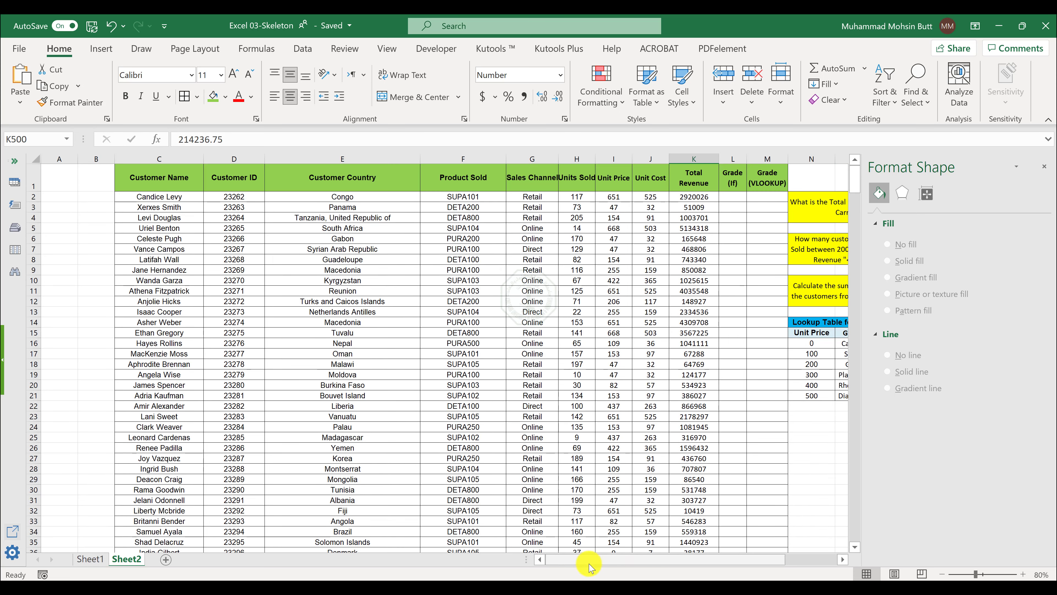
- Note the customer table's range C2:K500 below the last formula in the Notepad notes, leaving a blank line, and return to Excel
{"action": "left_click", "coordinate": [763, 587]}
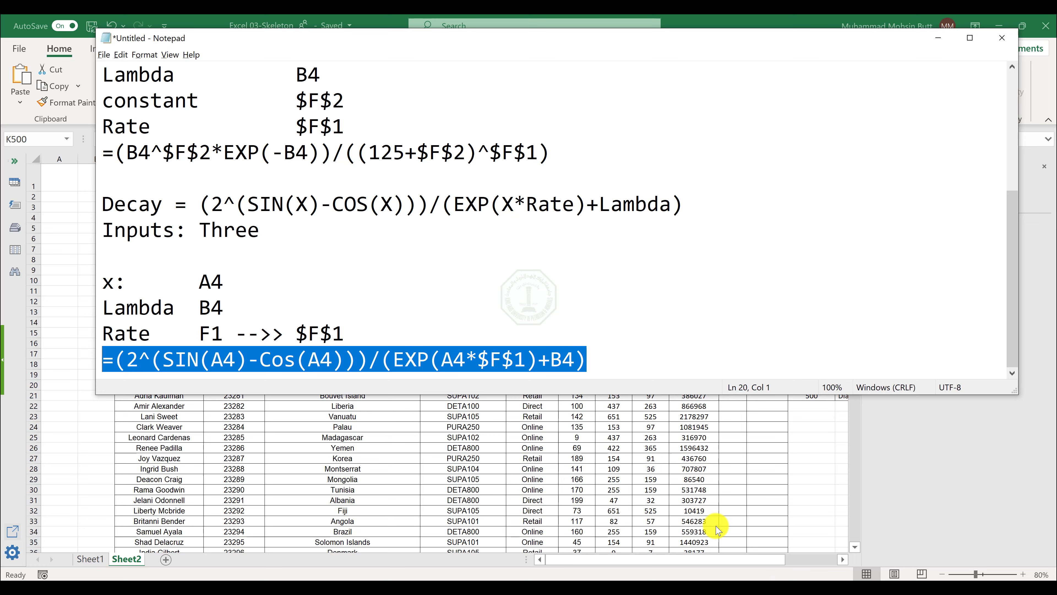
{"action": "left_click", "coordinate": [645, 371]}
{"action": "key", "text": "Return"}
{"action": "key", "text": "Return"}
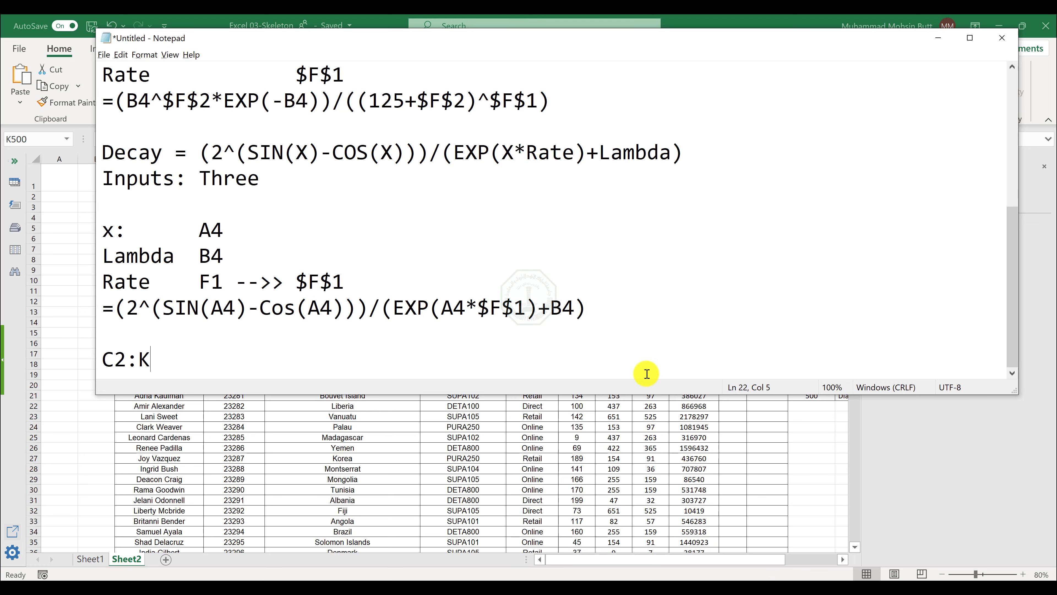
{"action": "key", "text": "Return"}
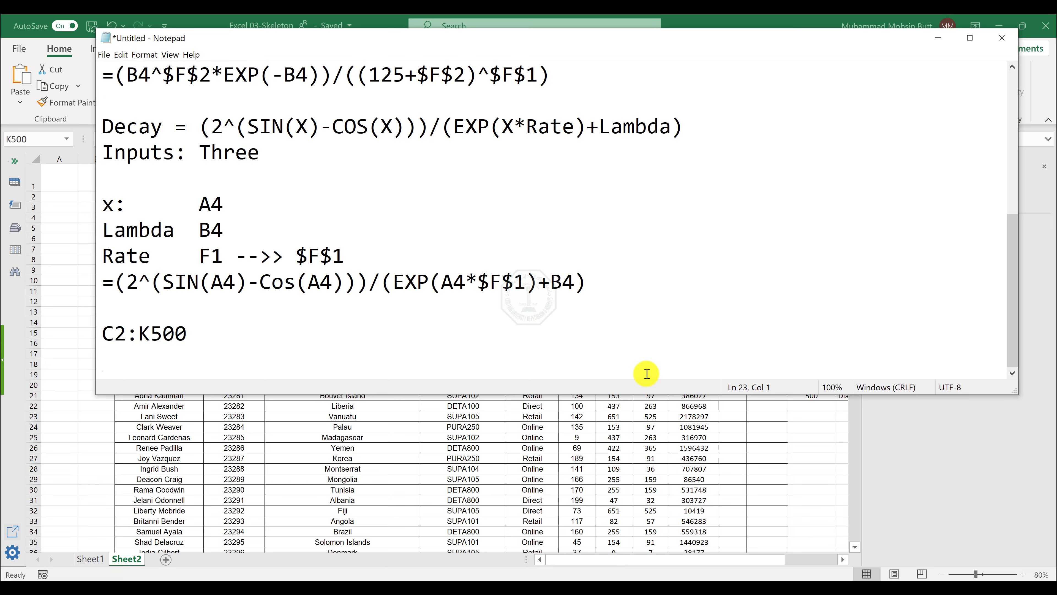
{"action": "key", "text": "alt+Tab"}
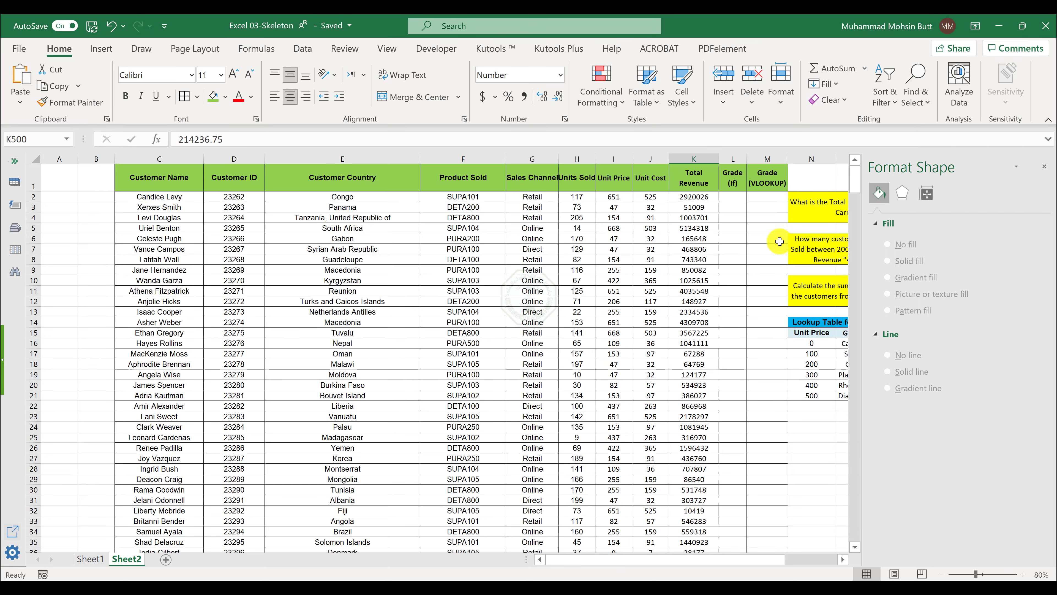
- Search for the VLOOKUP function and insert it in Q2, the answer cell for the total revenue question
{"action": "left_click", "coordinate": [800, 202]}
{"action": "key", "text": "Right"}
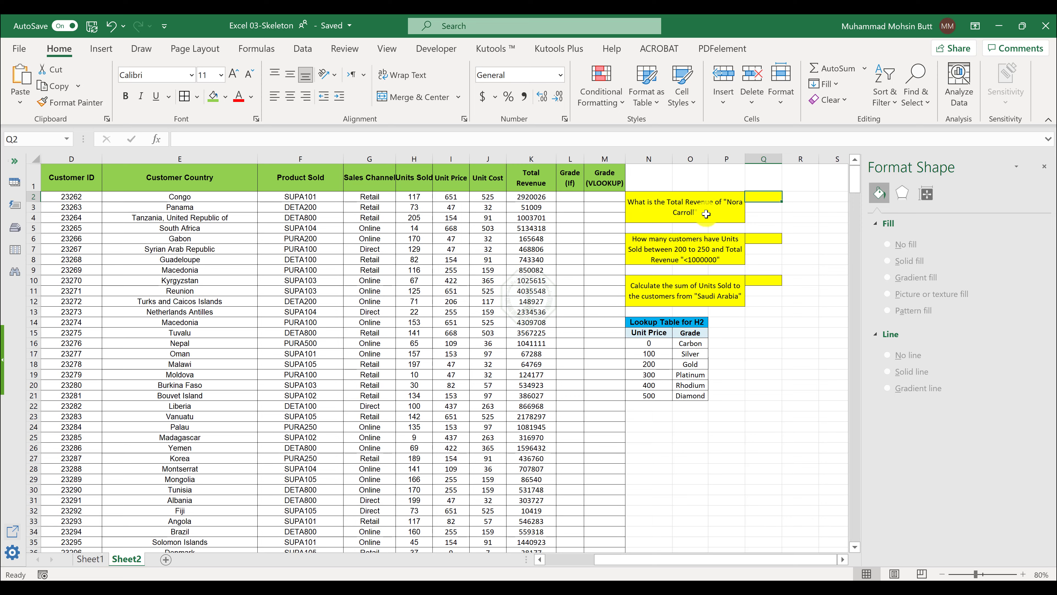
{"action": "left_click", "coordinate": [156, 141]}
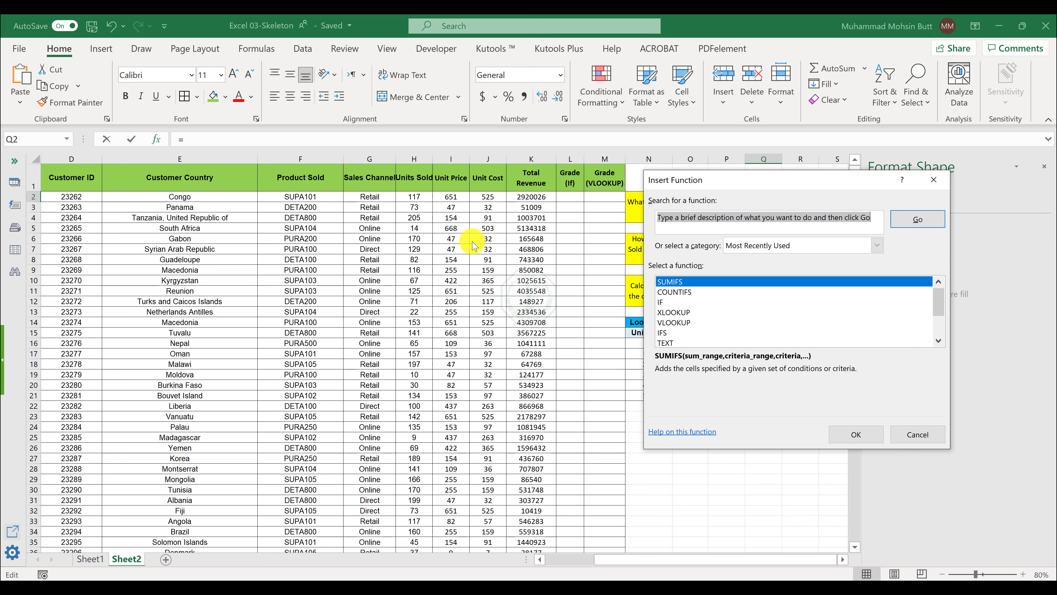
{"action": "type", "text": "vlookup"}
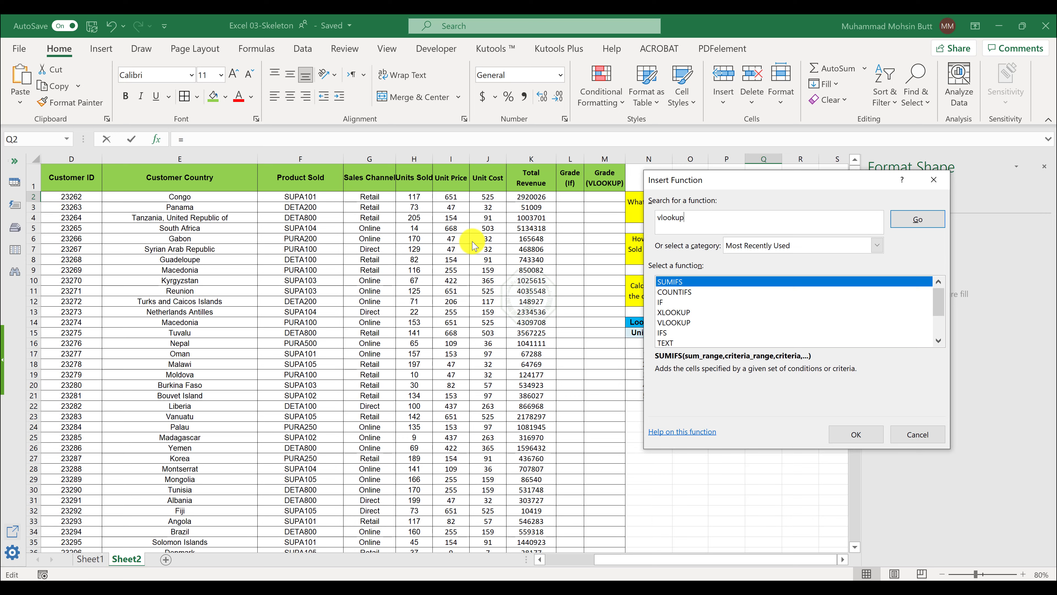
{"action": "key", "text": "Return"}
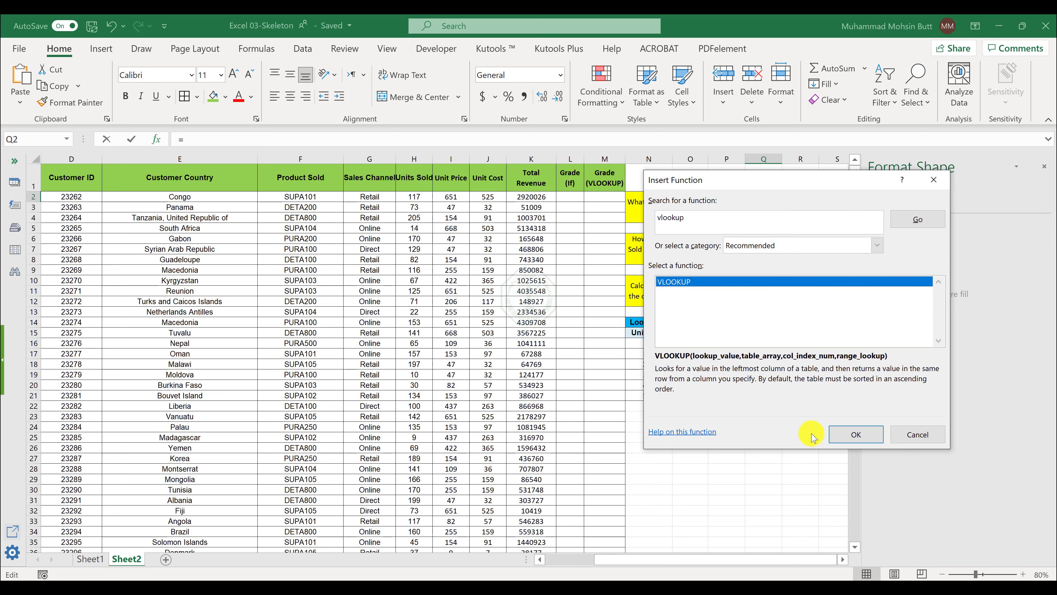
{"action": "left_click", "coordinate": [844, 440]}
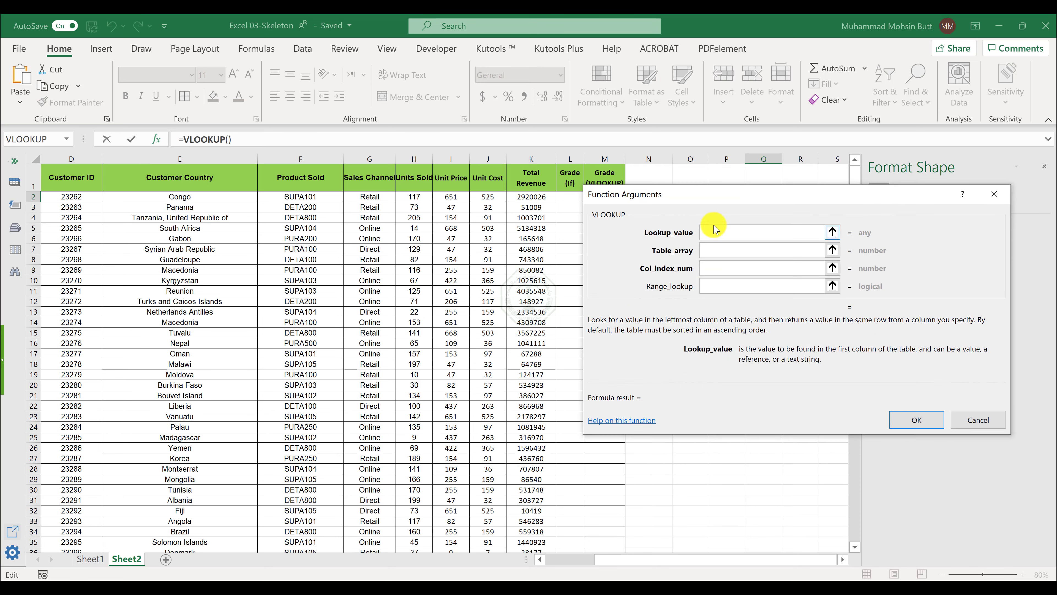
- Set the VLOOKUP lookup value to the full name of the customer asked about in the total revenue question
{"action": "left_click_drag", "start_coordinate": [710, 200], "coordinate": [762, 303]}
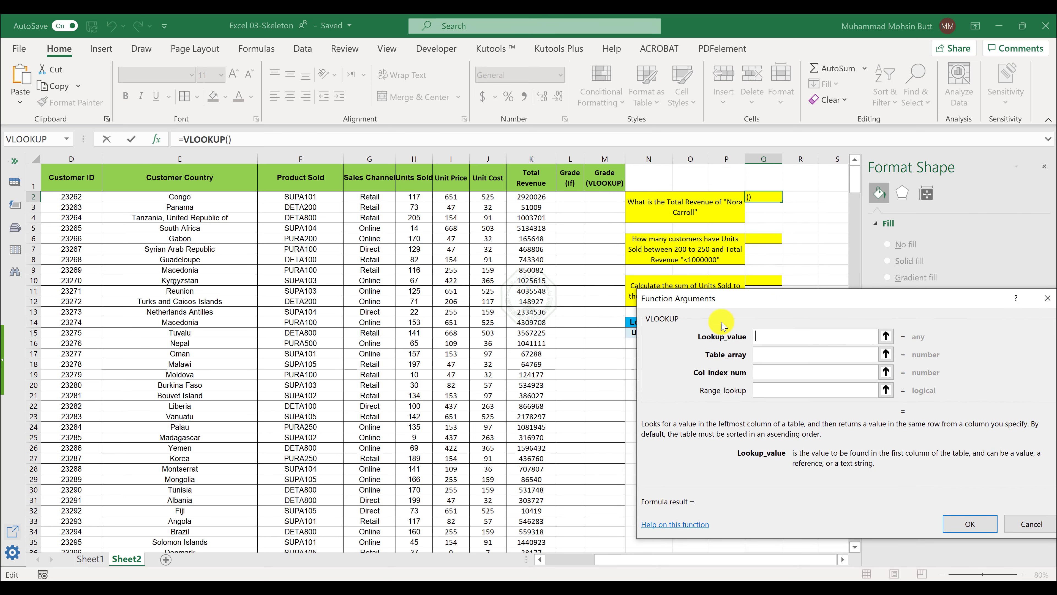
{"action": "left_click", "coordinate": [581, 560]}
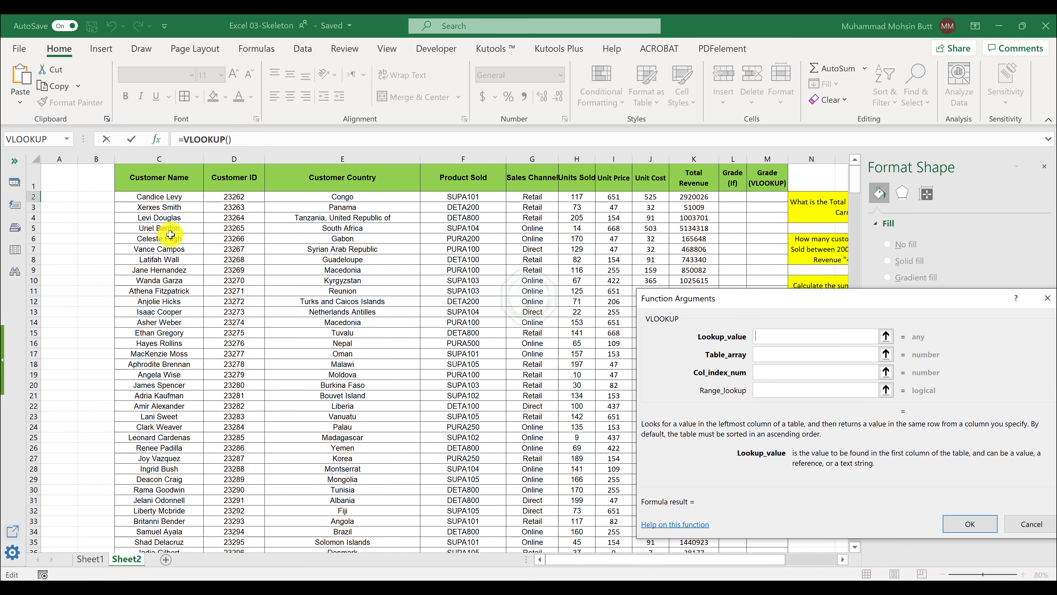
{"action": "left_click", "coordinate": [805, 560]}
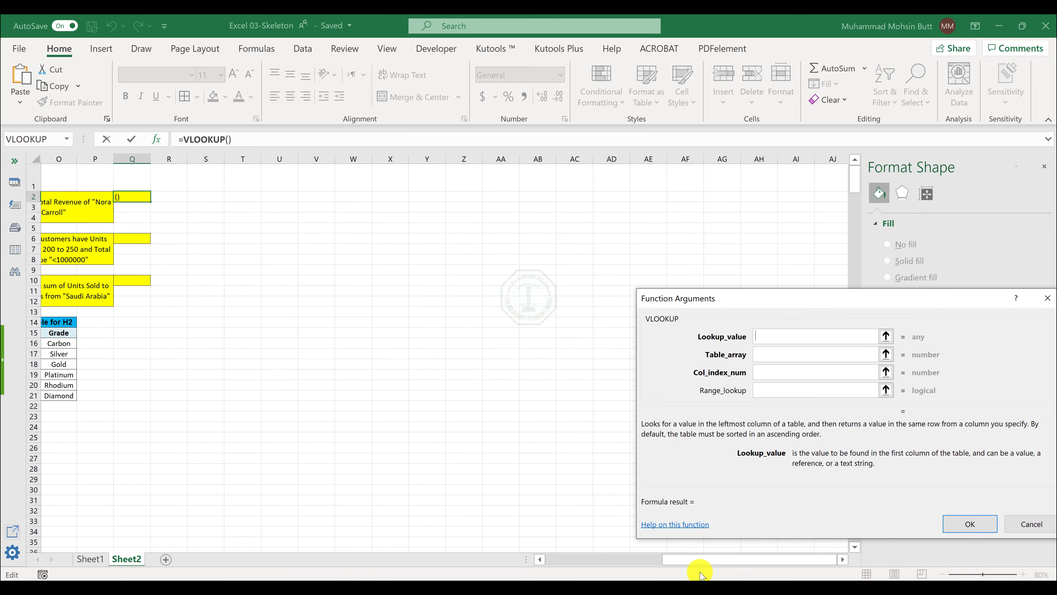
{"action": "left_click_drag", "start_coordinate": [697, 560], "coordinate": [619, 560]}
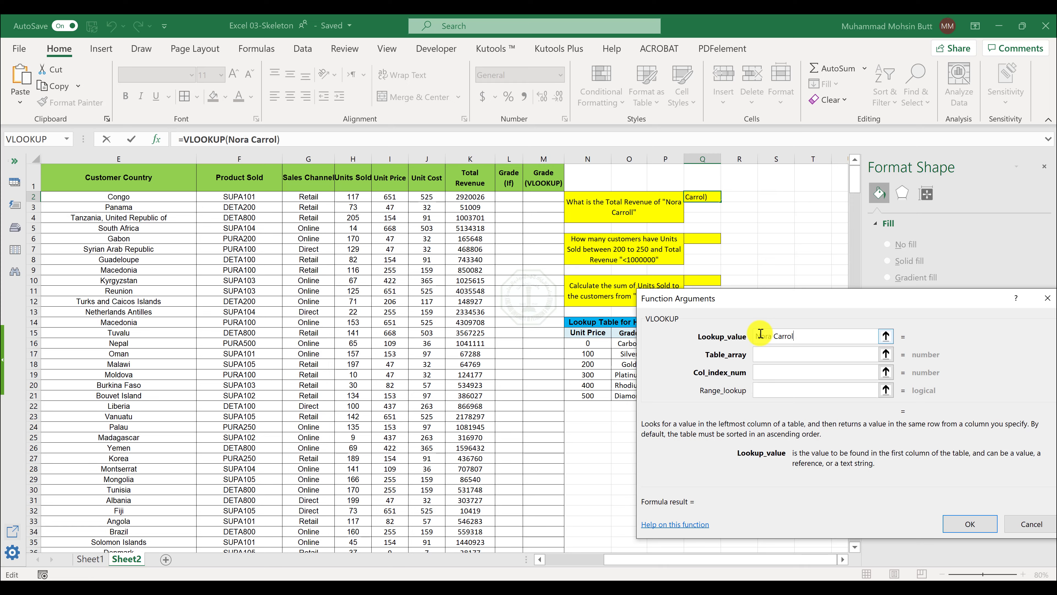
{"action": "key", "text": "Tab"}
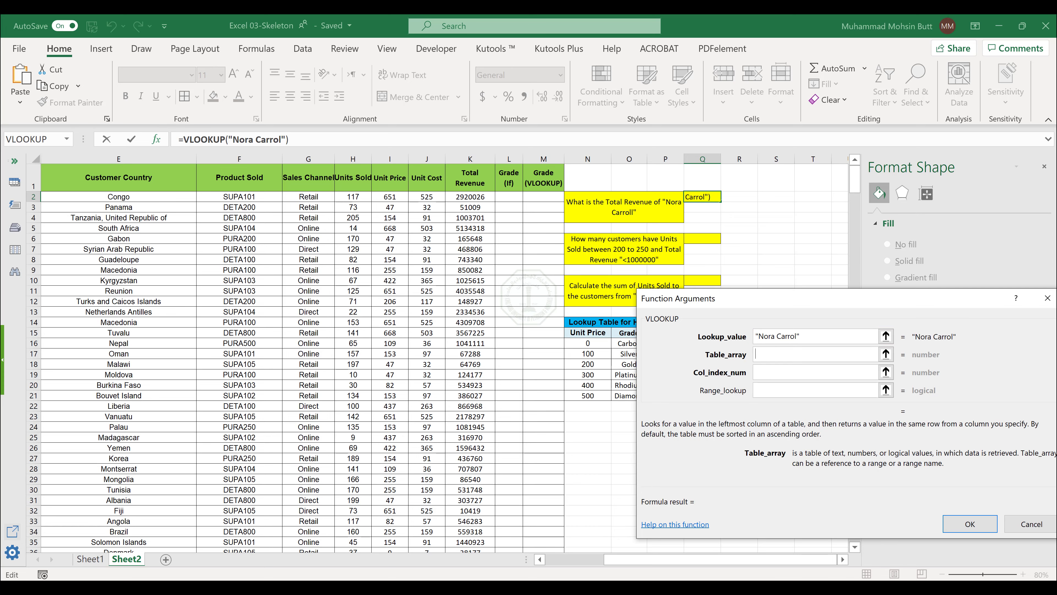
- Copy the noted range C2:K500 from Notepad into VLOOKUP's Table_array argument and minimize Notepad
{"action": "key", "text": "alt+Tab"}
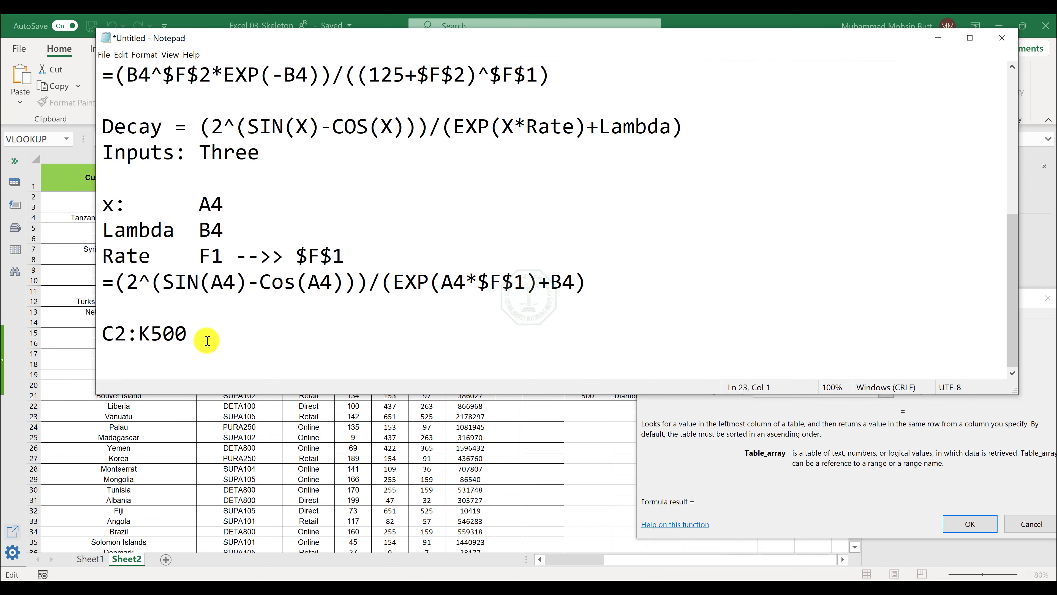
{"action": "left_click_drag", "start_coordinate": [206, 337], "coordinate": [100, 334]}
{"action": "key", "text": "ctrl+c"}
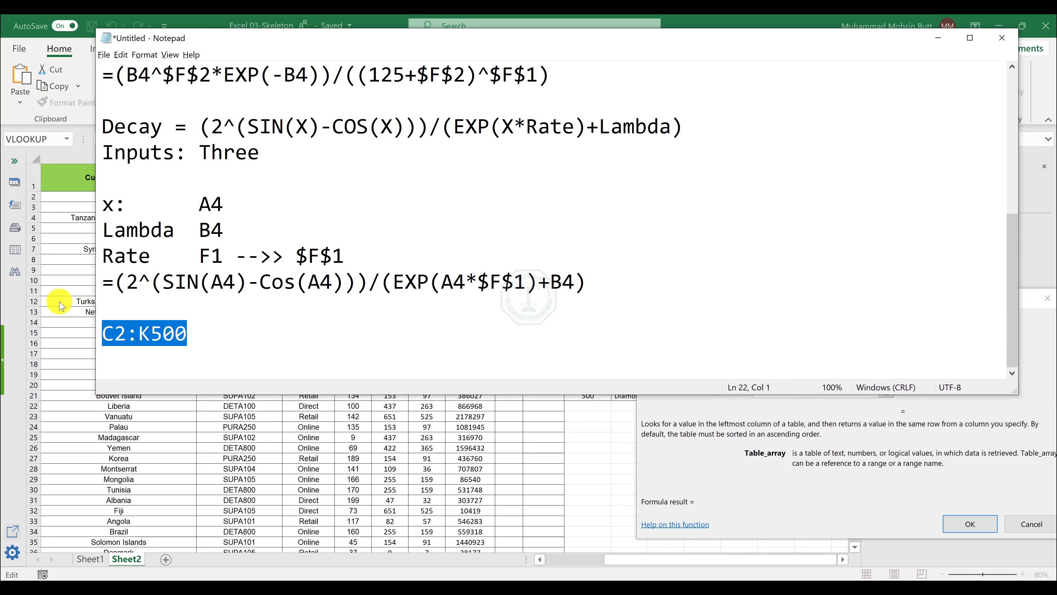
{"action": "key", "text": "alt+Tab"}
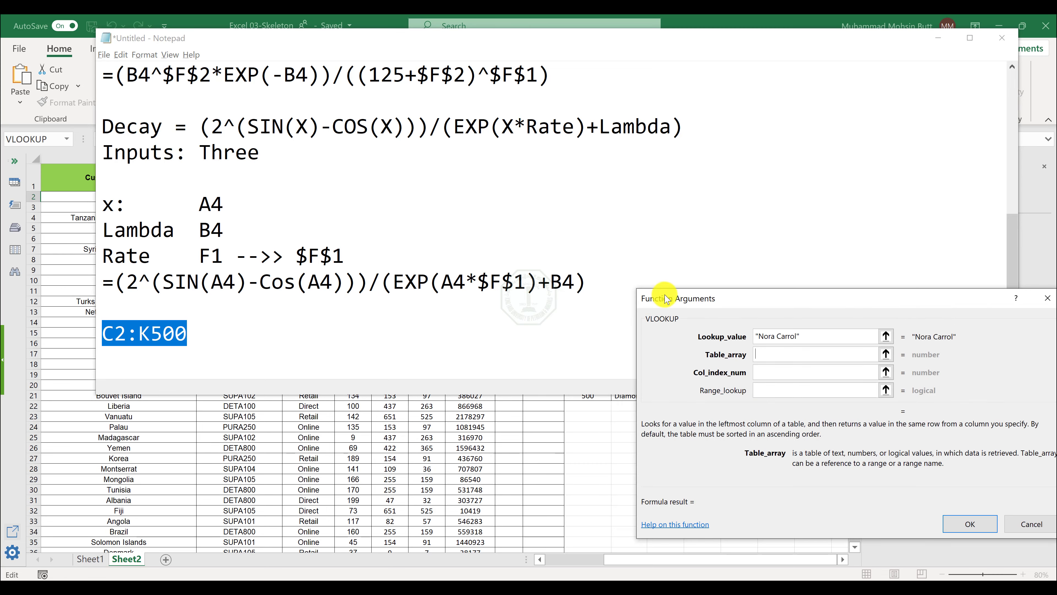
{"action": "left_click", "coordinate": [772, 353]}
{"action": "key", "text": "ctrl+v"}
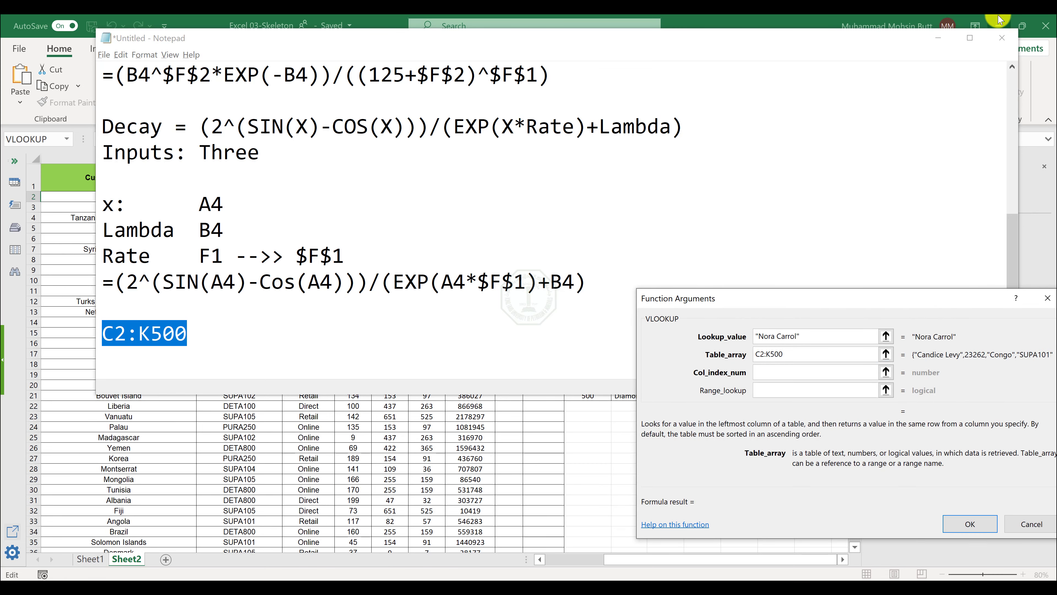
{"action": "left_click", "coordinate": [938, 38]}
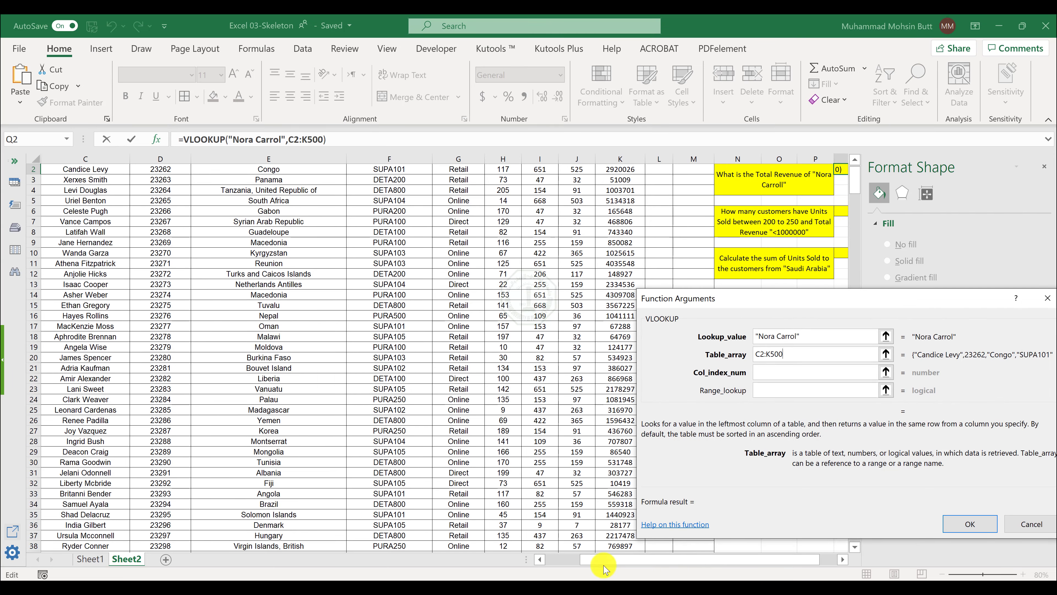
- Set VLOOKUP's column index to 9 for the Total Revenue column and its range lookup to False, completing the Q2 formula
{"action": "left_click", "coordinate": [545, 559]}
{"action": "left_click", "coordinate": [545, 559]}
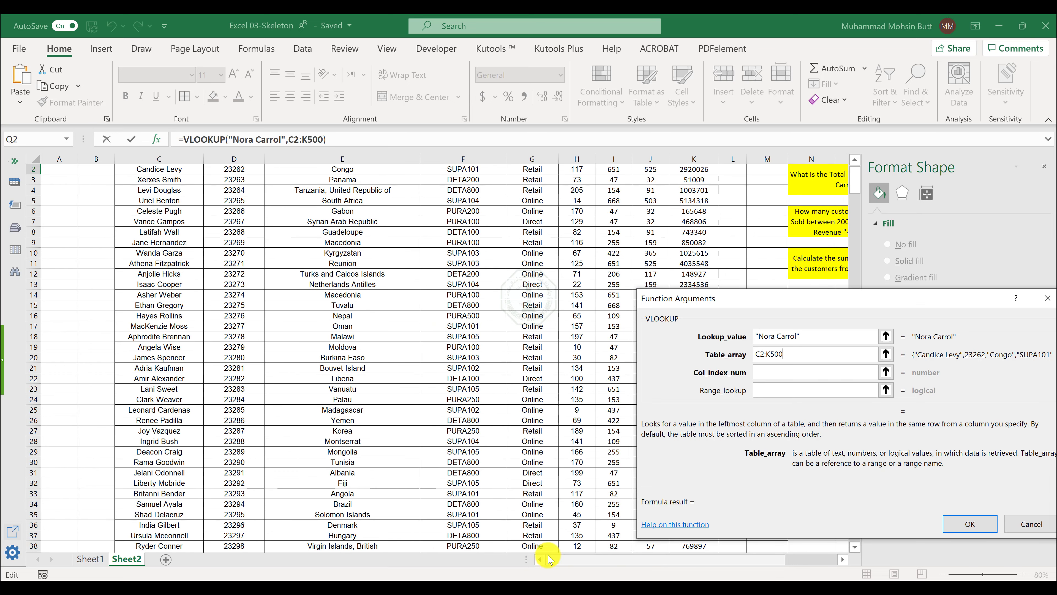
{"action": "scroll", "coordinate": [309, 319], "scroll_direction": "up", "scroll_amount": 1}
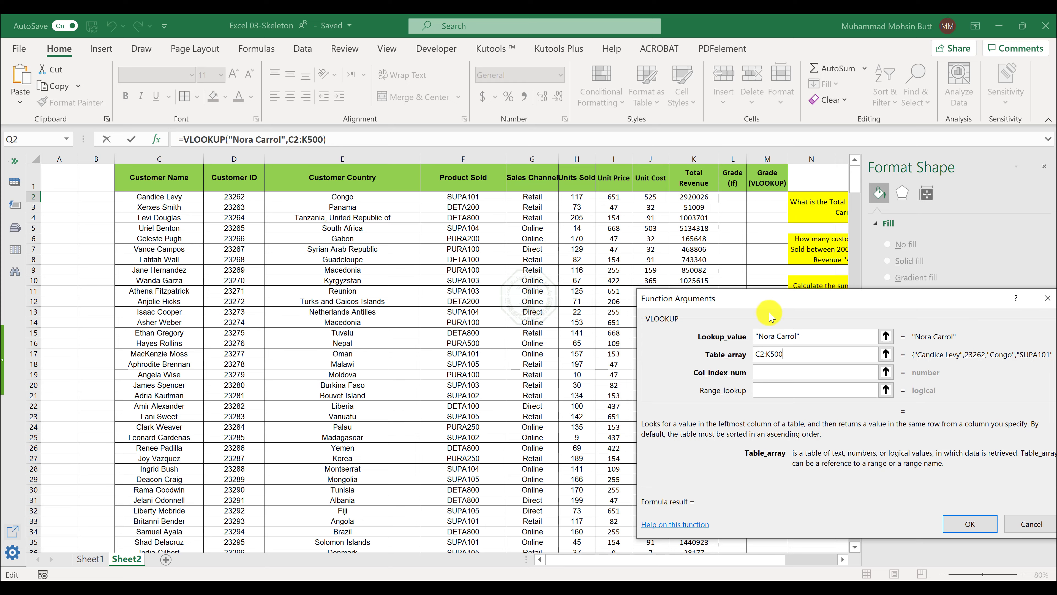
{"action": "left_click", "coordinate": [769, 373]}
{"action": "type", "text": "9"}
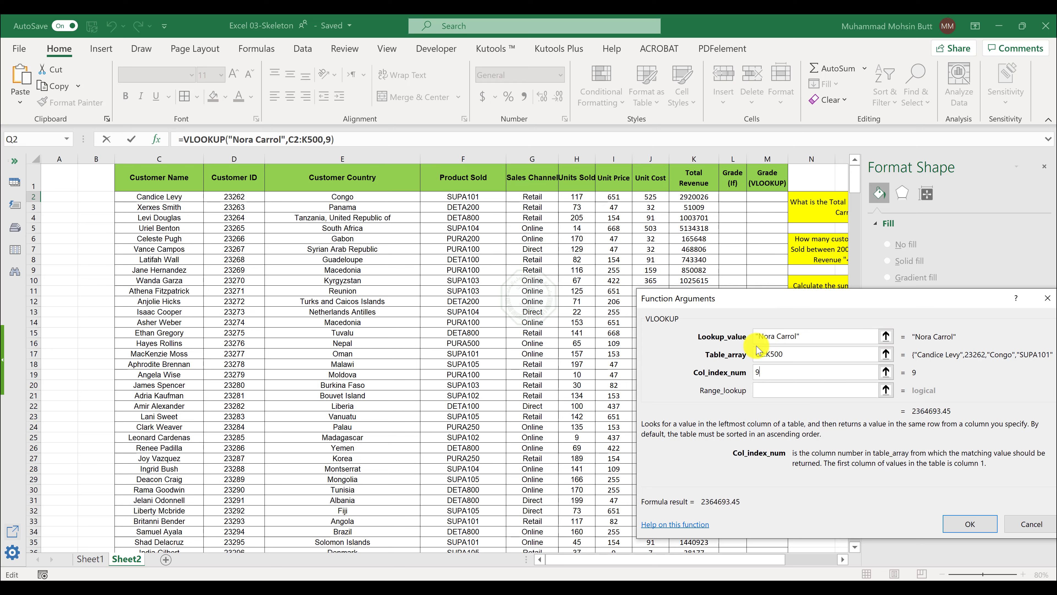
{"action": "key", "text": "Tab"}
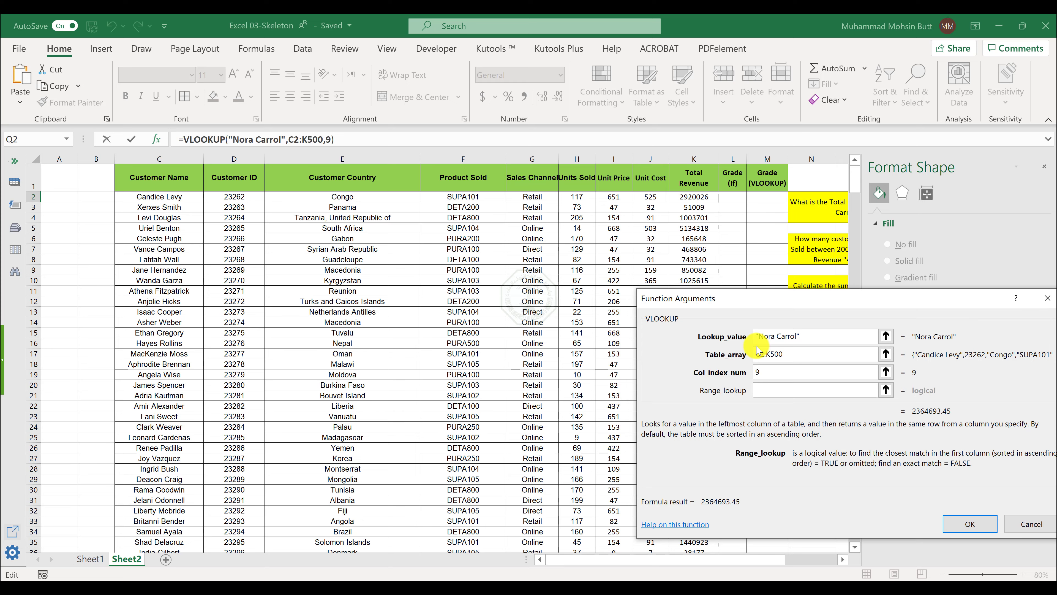
{"action": "type", "text": "False"}
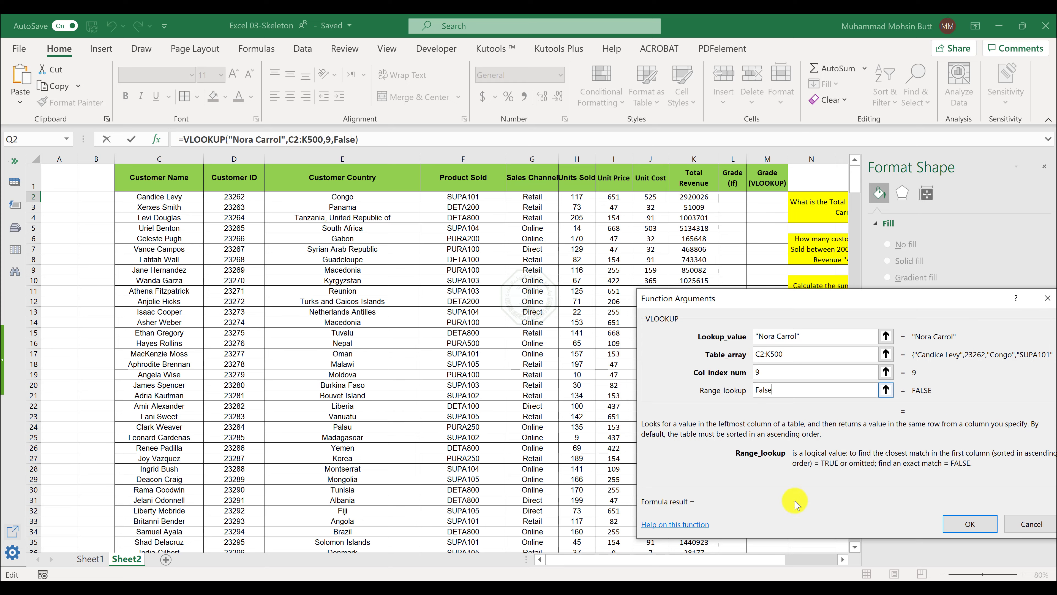
{"action": "left_click", "coordinate": [969, 523]}
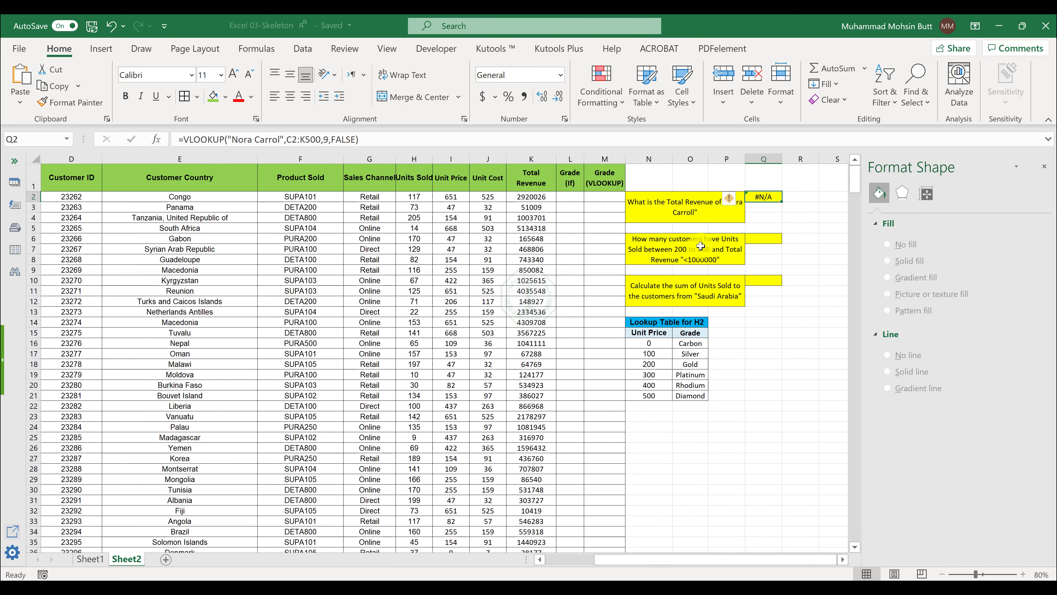
- Correct the spelling of the customer's surname in the Q2 VLOOKUP formula by adding its missing final l
{"action": "left_click", "coordinate": [718, 248]}
{"action": "left_click", "coordinate": [757, 198]}
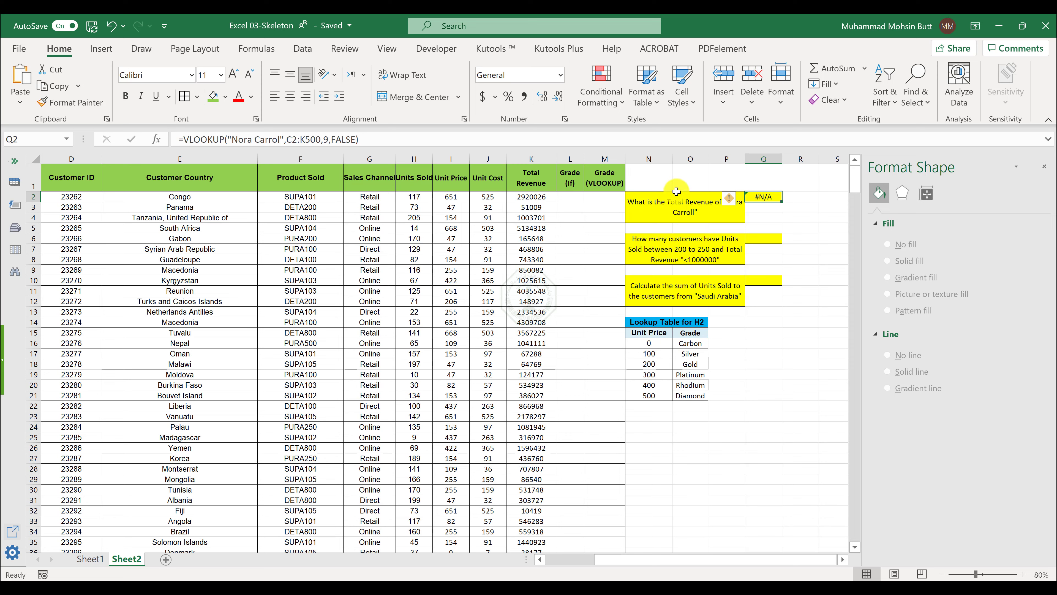
{"action": "left_click", "coordinate": [278, 141]}
{"action": "left_click", "coordinate": [277, 141]}
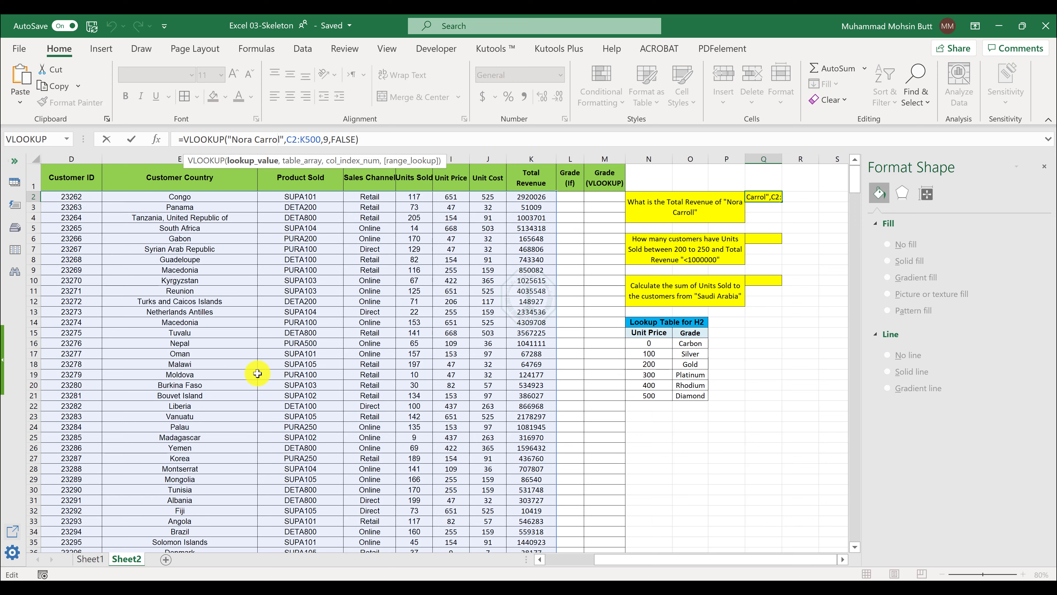
{"action": "type", "text": "l"}
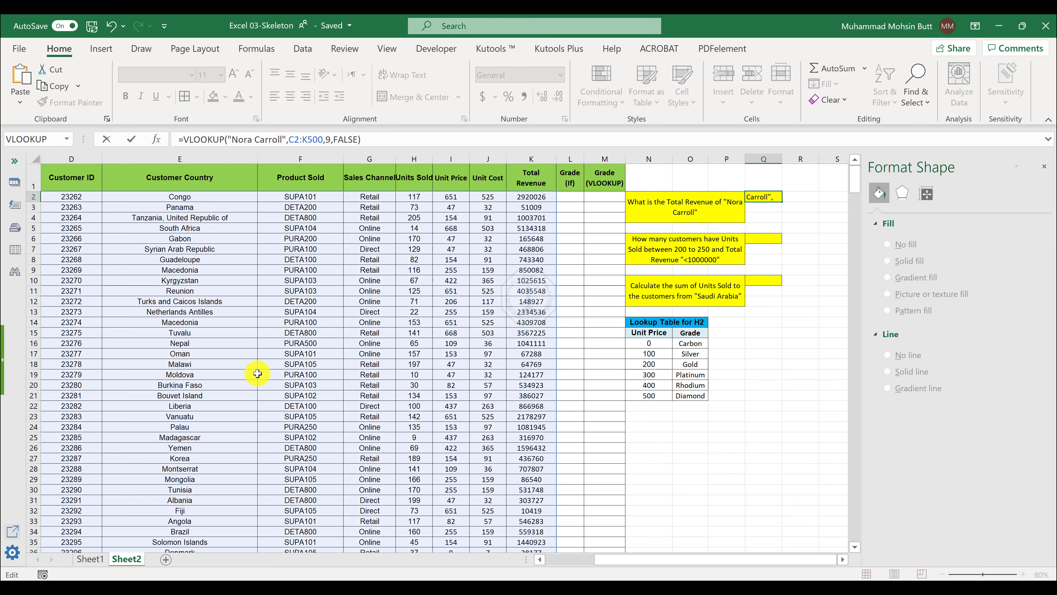
{"action": "key", "text": "Return"}
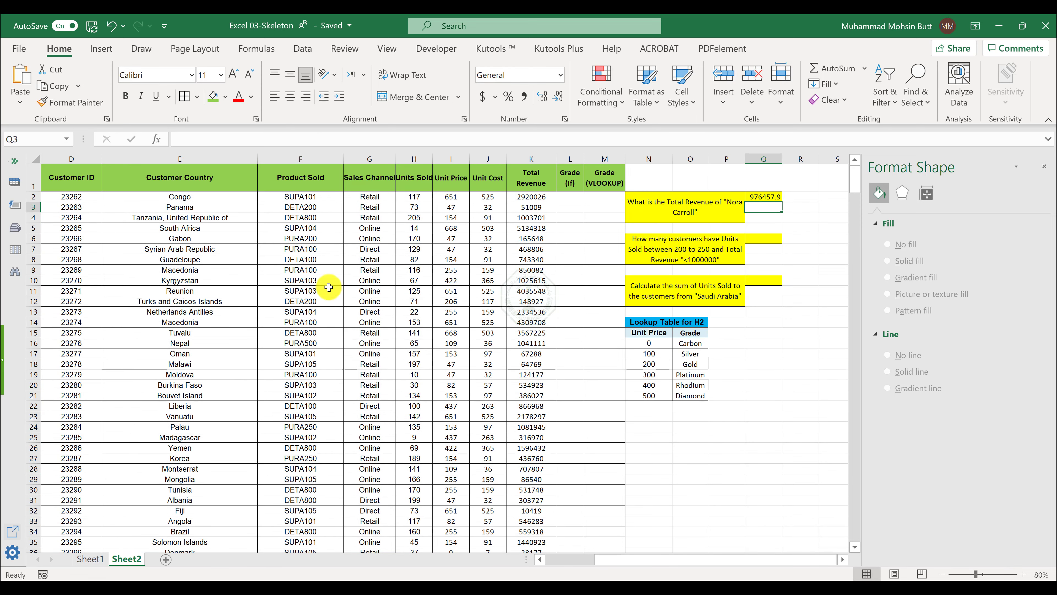
- Select Q6 on Sheet2, then switch to the Word instructions and read task 12, marking the function name COUNTIFS
{"action": "left_click", "coordinate": [755, 237]}
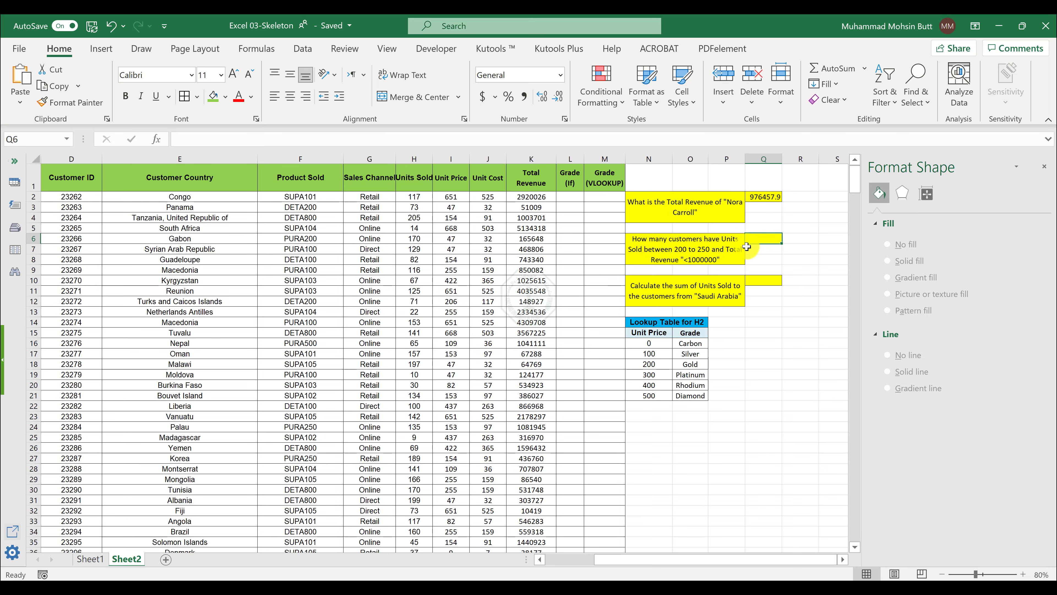
{"action": "key", "text": "alt+Tab"}
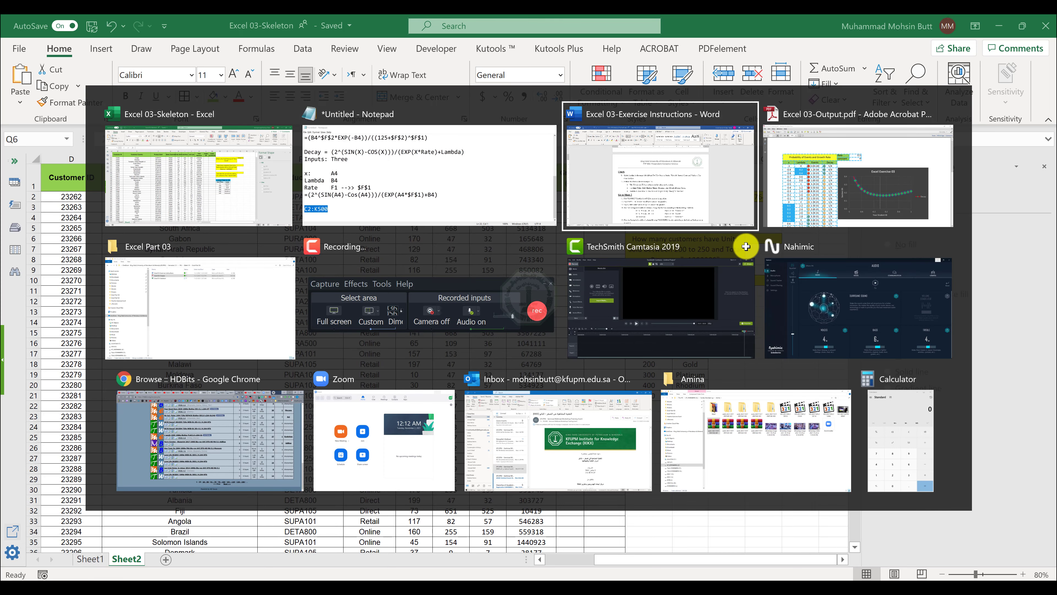
{"action": "left_click", "coordinate": [373, 447]}
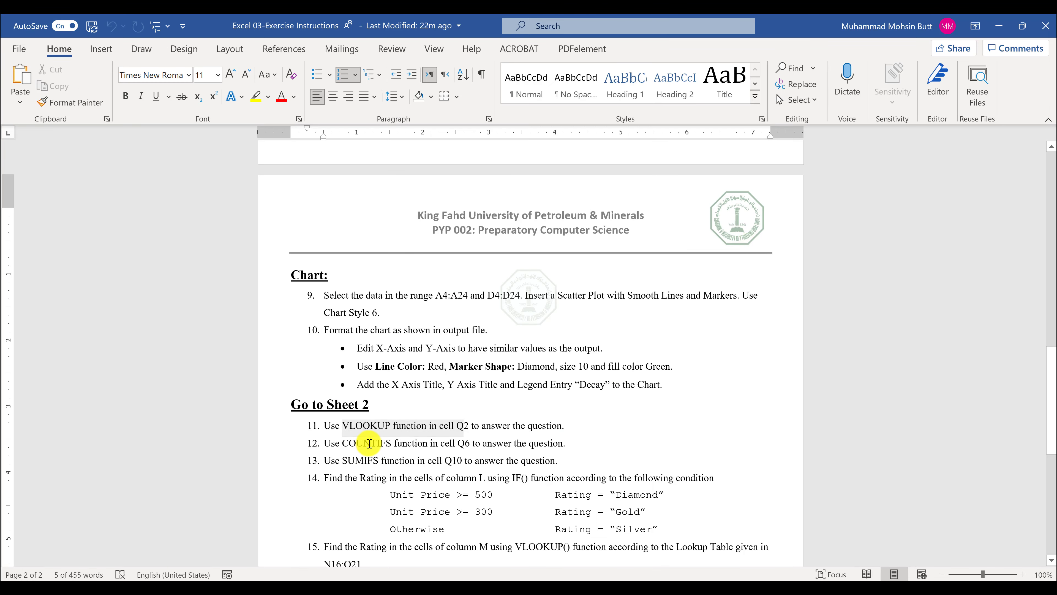
{"action": "double_click", "coordinate": [370, 444]}
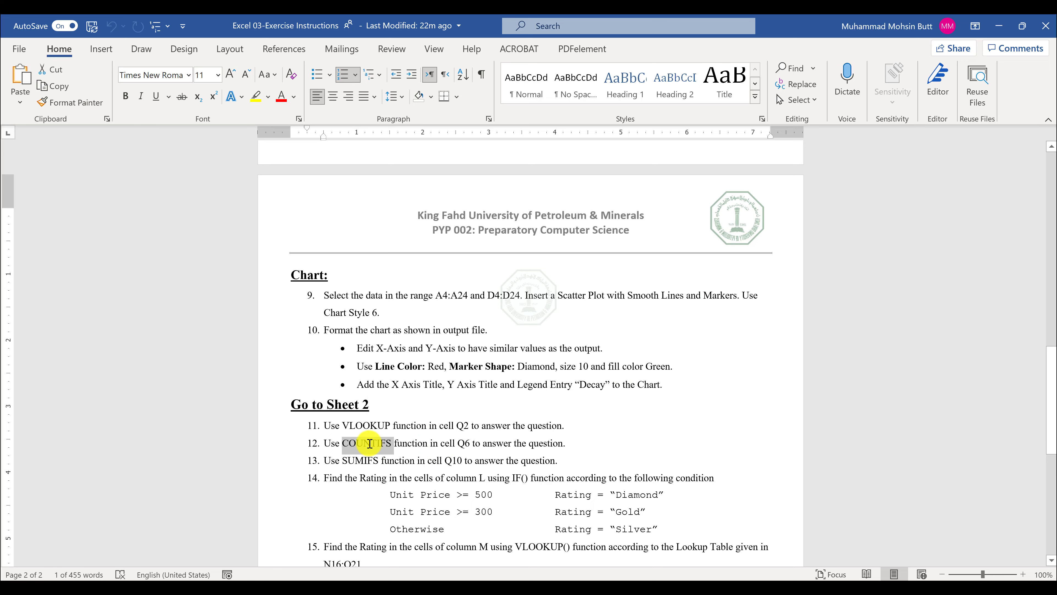
- Switch back to the Excel workbook and insert the COUNTIFS function in Q6
{"action": "key", "text": "alt+Tab"}
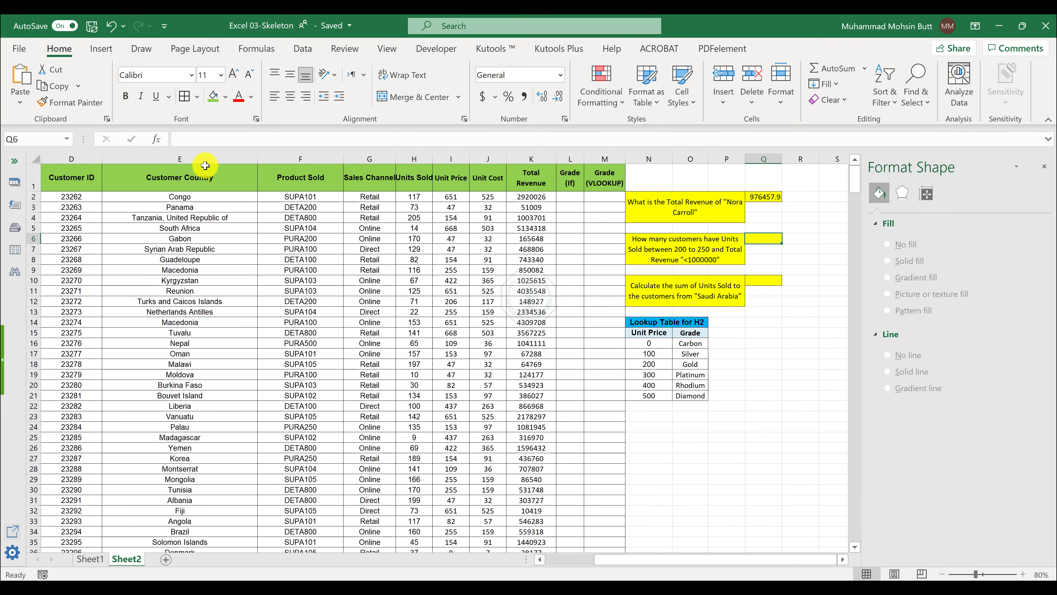
{"action": "left_click", "coordinate": [157, 140]}
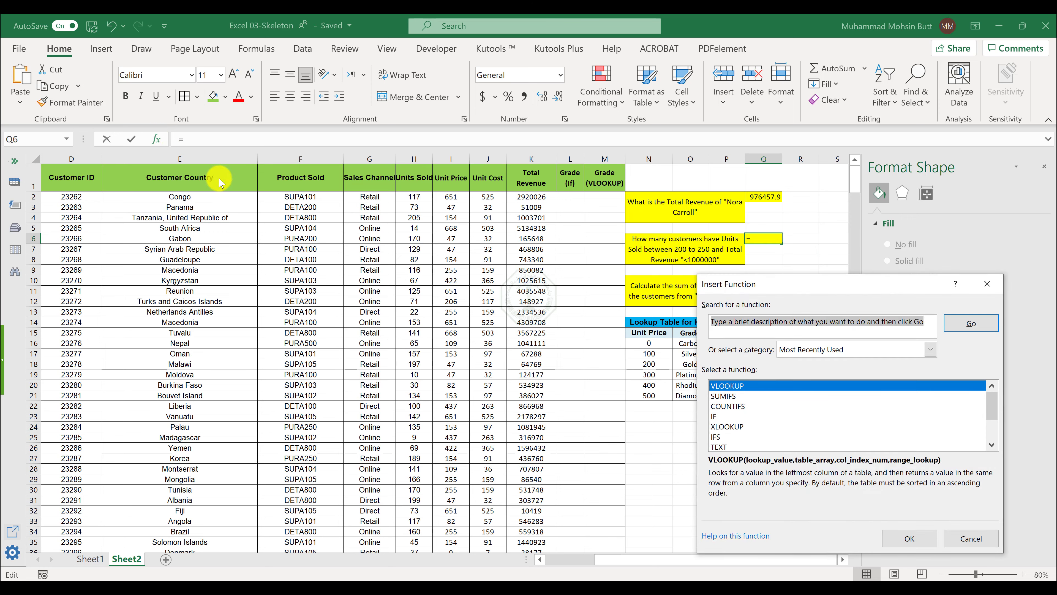
{"action": "type", "text": "Countifs"}
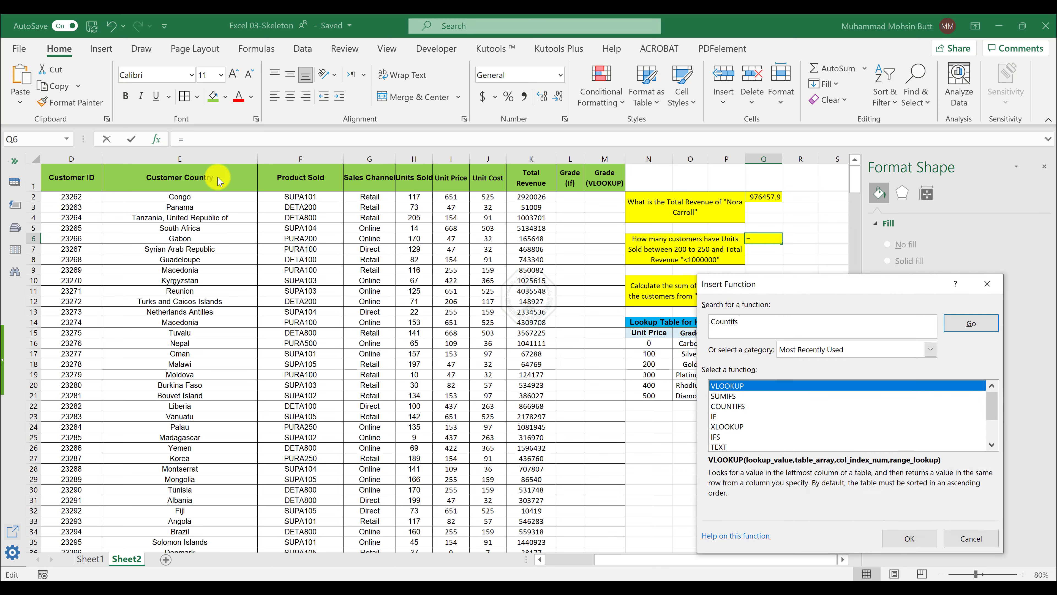
{"action": "key", "text": "Return"}
{"action": "key", "text": "Return"}
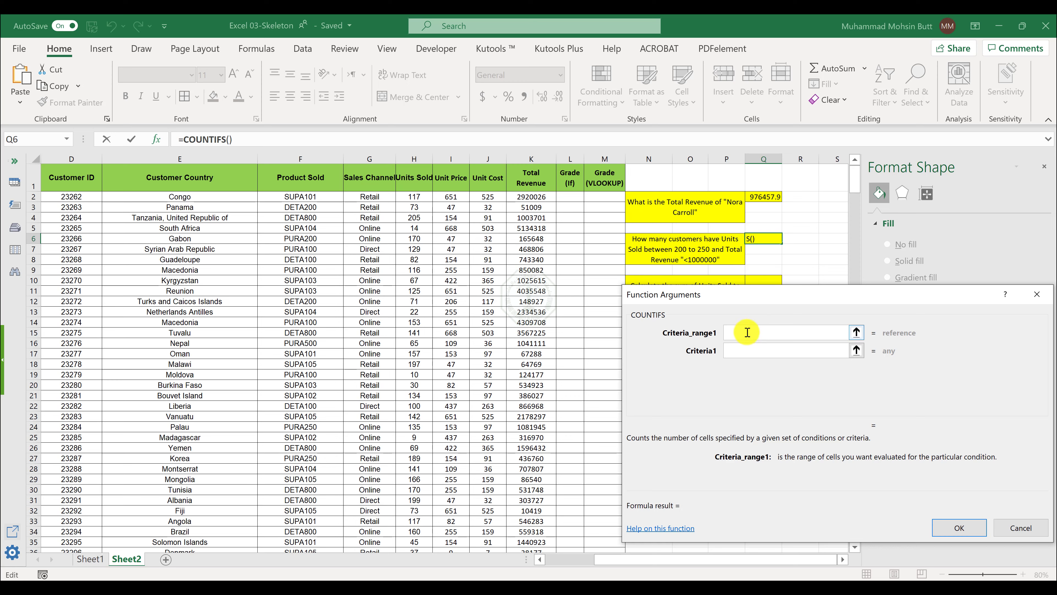
- Set the first COUNTIFS condition to range H2:H500 (Units Sold) with criterion >200
{"action": "type", "text": "H"}
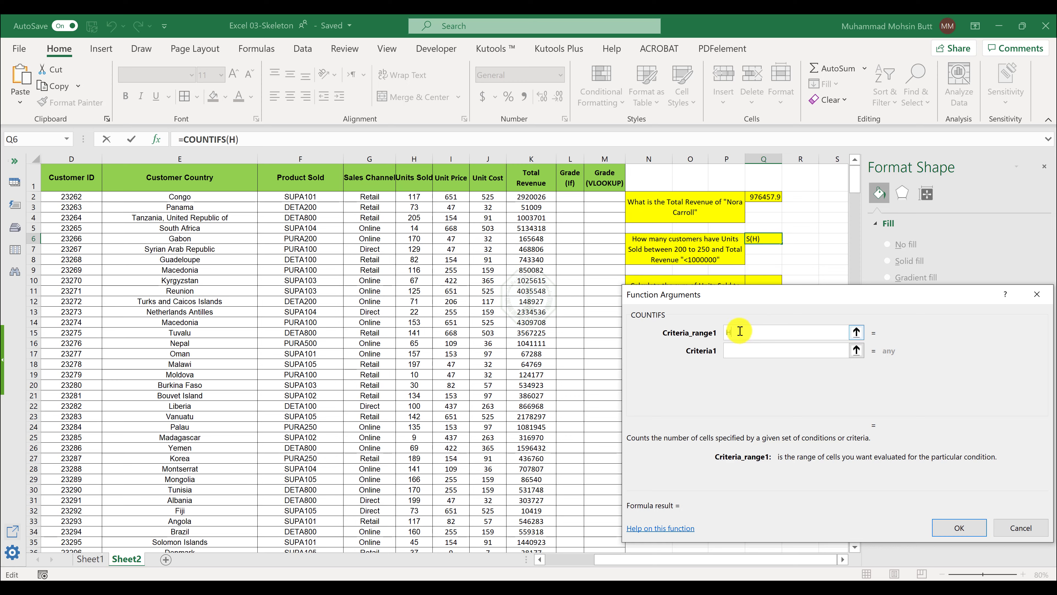
{"action": "type", "text": "2:H500"}
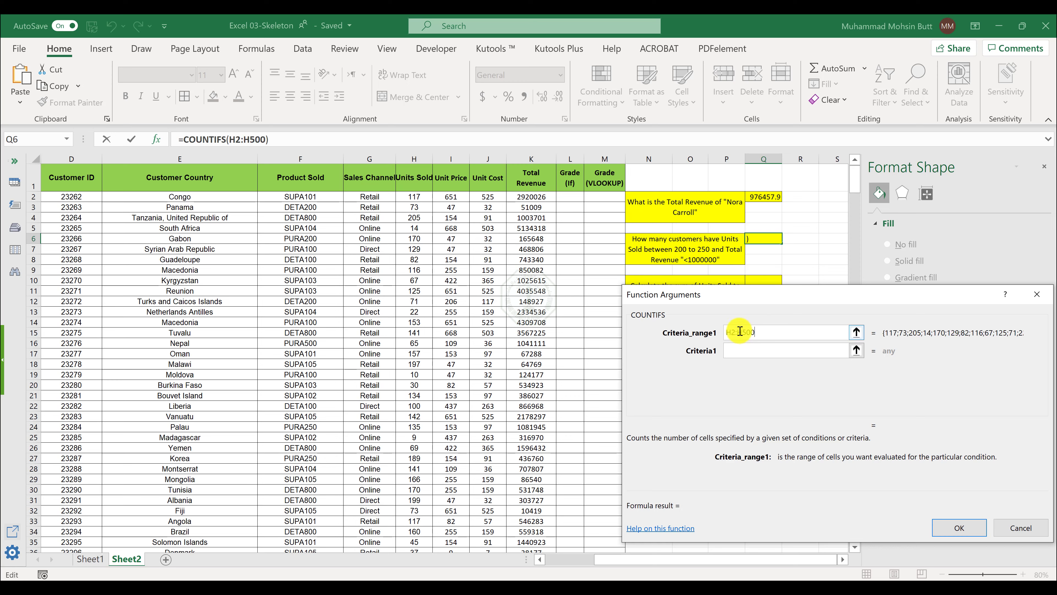
{"action": "key", "text": "Tab"}
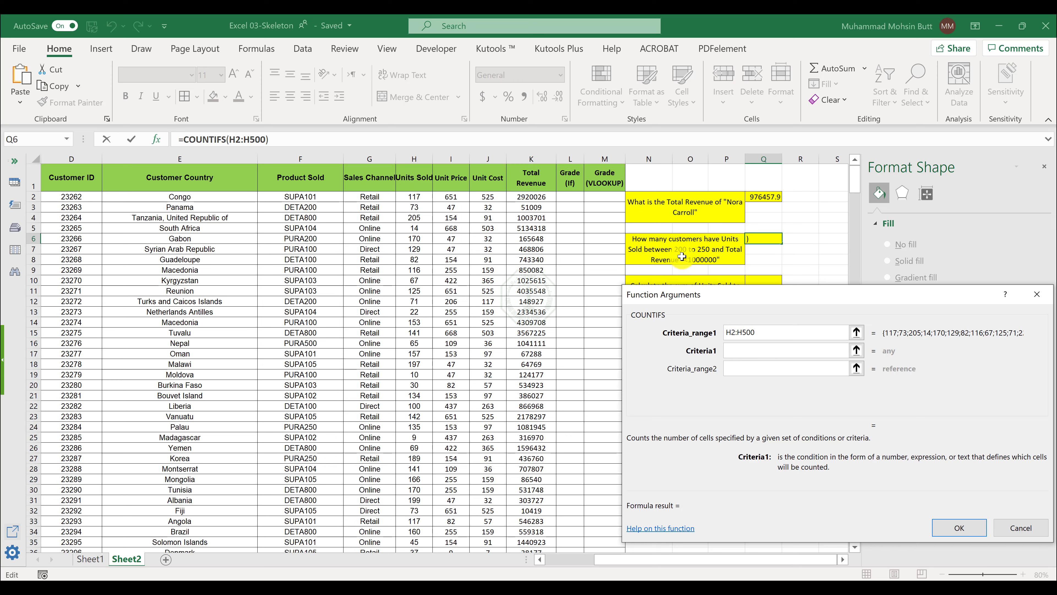
{"action": "type", "text": ">"}
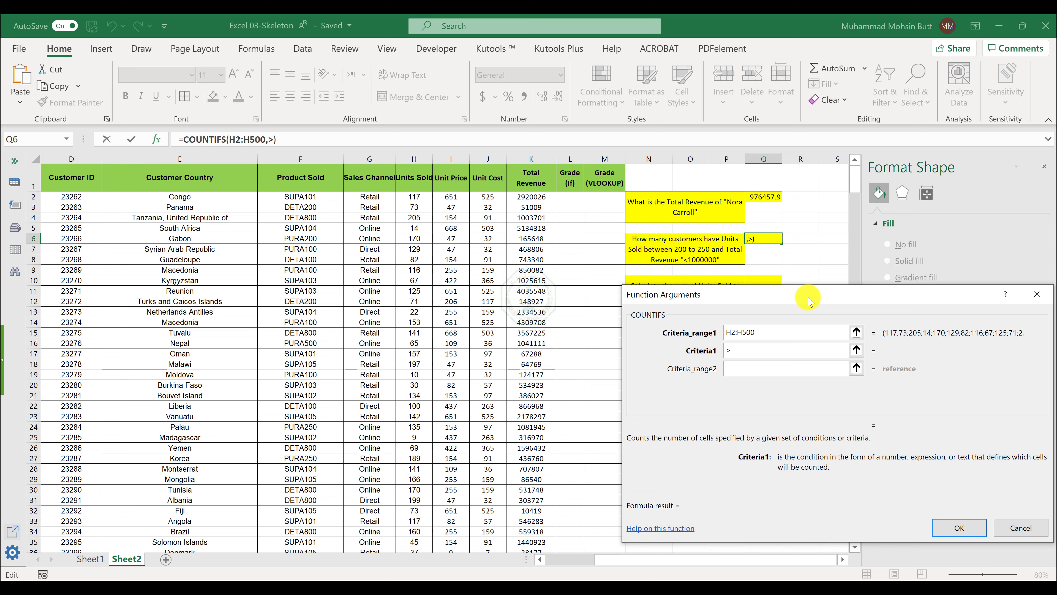
{"action": "type", "text": "200"}
{"action": "key", "text": "Tab"}
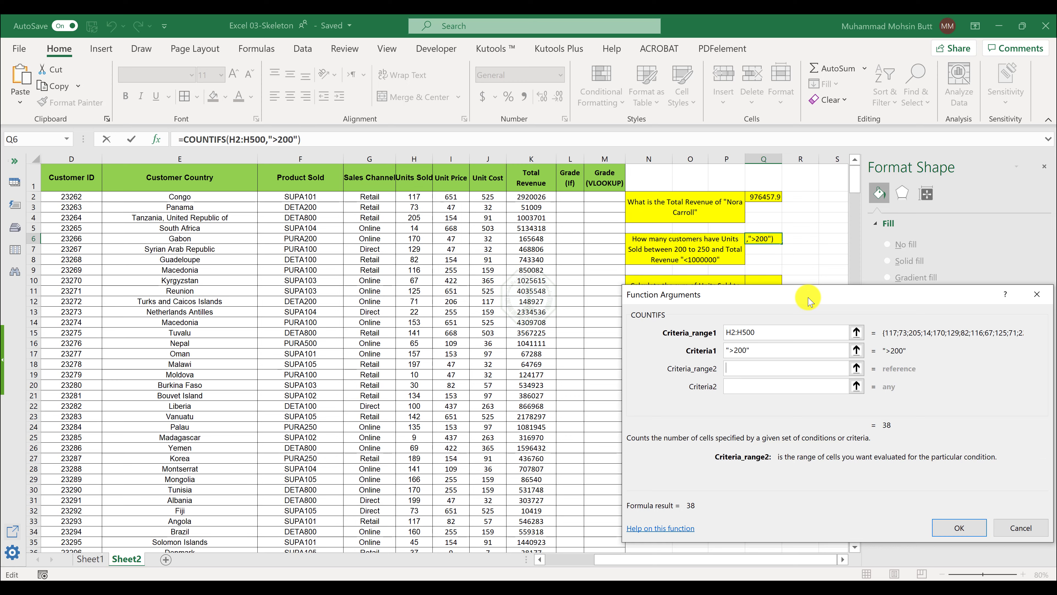
- Add a second COUNTIFS condition on range H2:H500 with criterion <250
{"action": "type", "text": "H2"}
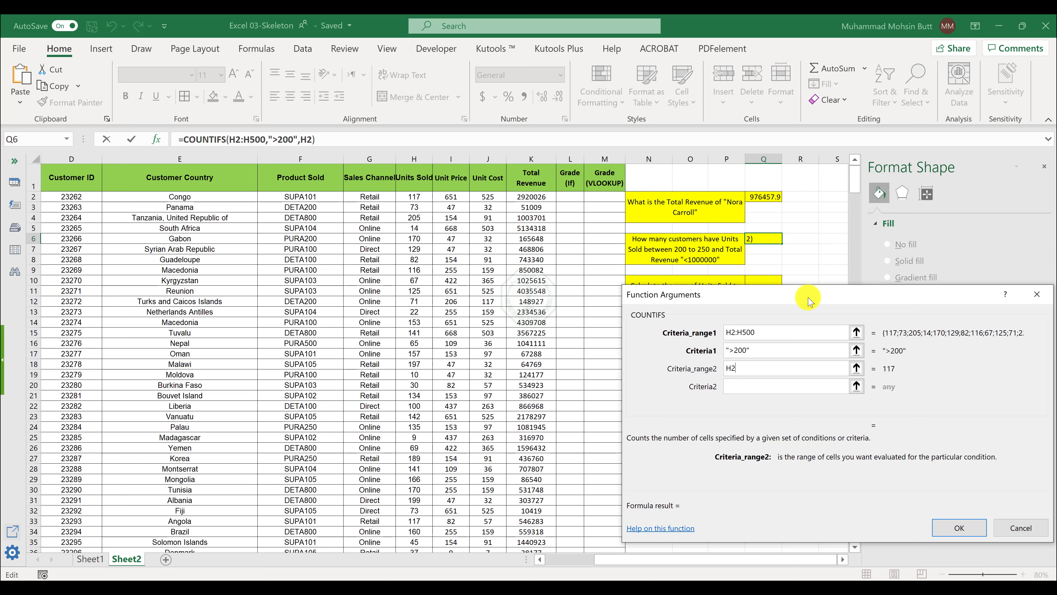
{"action": "type", "text": ":H500"}
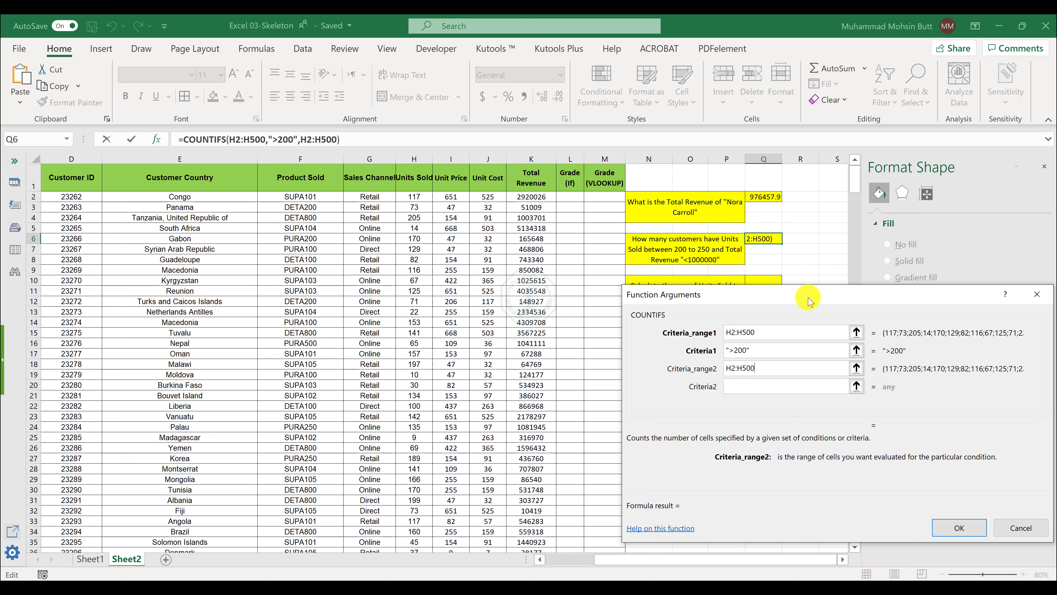
{"action": "key", "text": "Tab"}
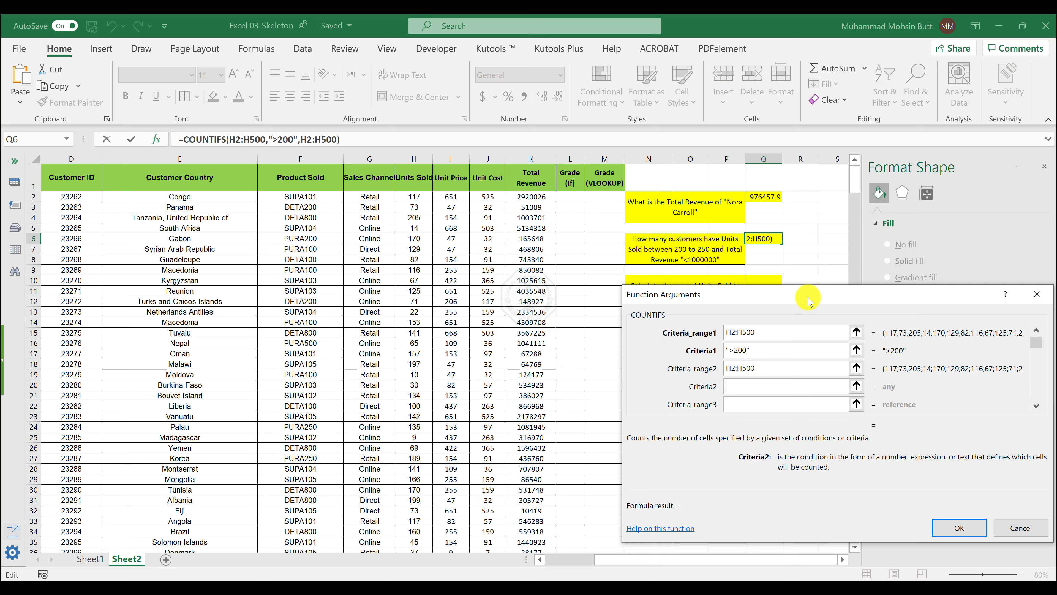
{"action": "type", "text": "<250"}
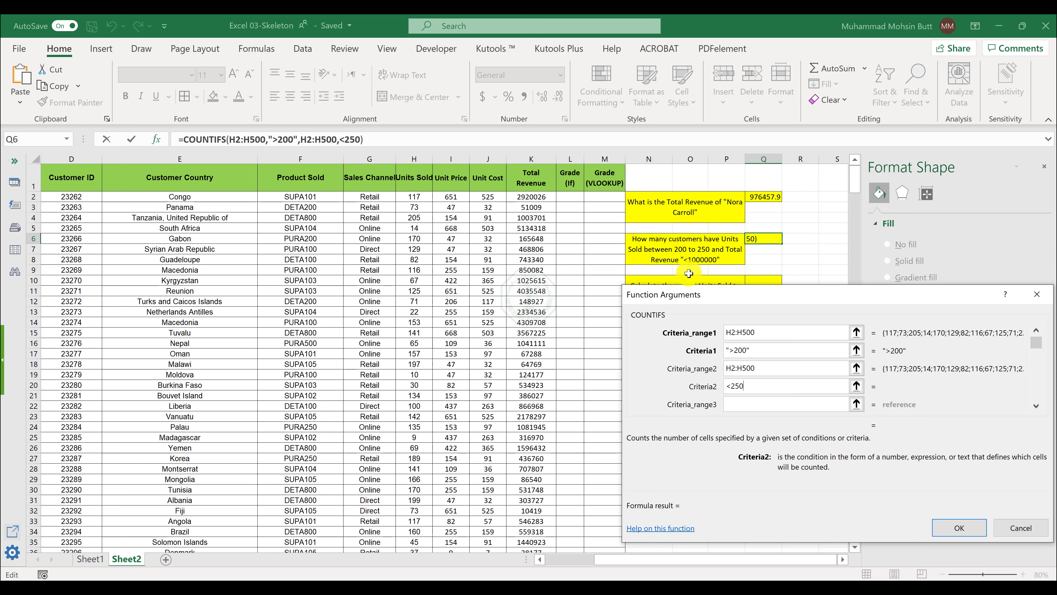
- Add a third COUNTIFS condition on Total Revenue range K2:K500 with criterion <1000000 and complete the Q6 formula
{"action": "left_click", "coordinate": [747, 403]}
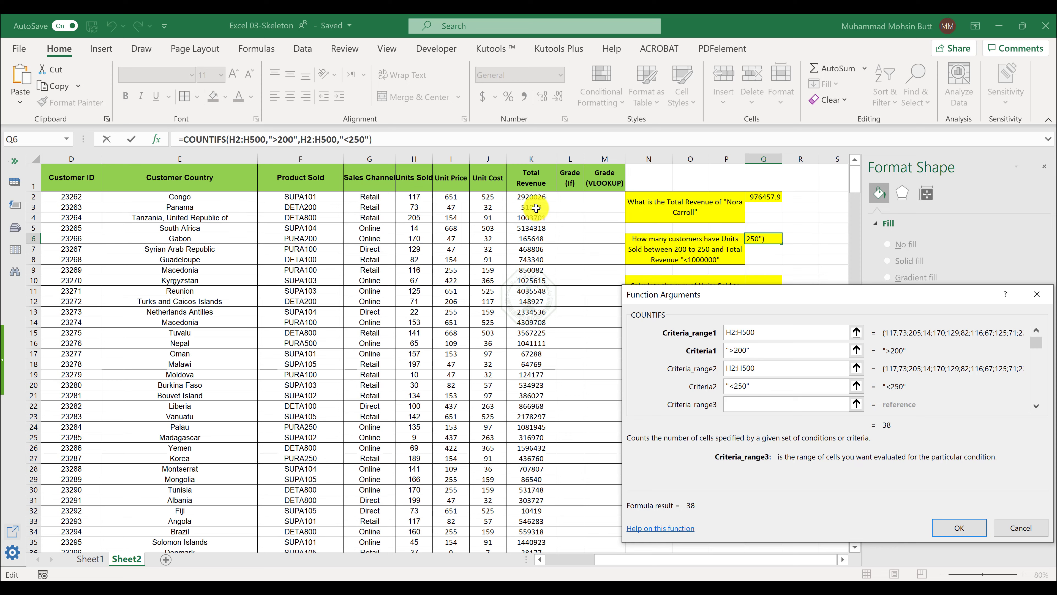
{"action": "type", "text": "K2:K500"}
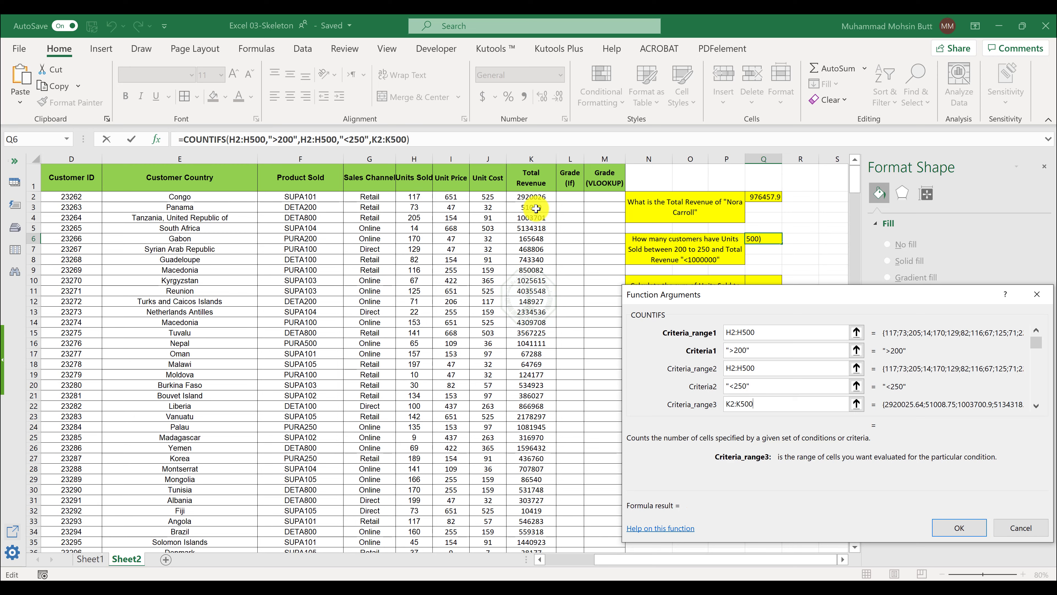
{"action": "key", "text": "Tab"}
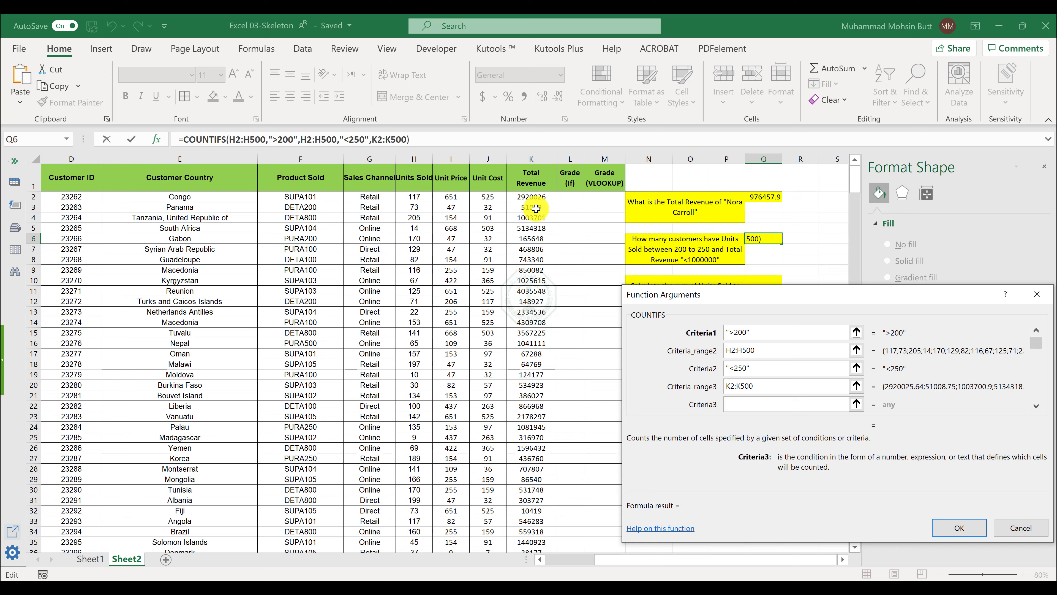
{"action": "type", "text": "<1000000"}
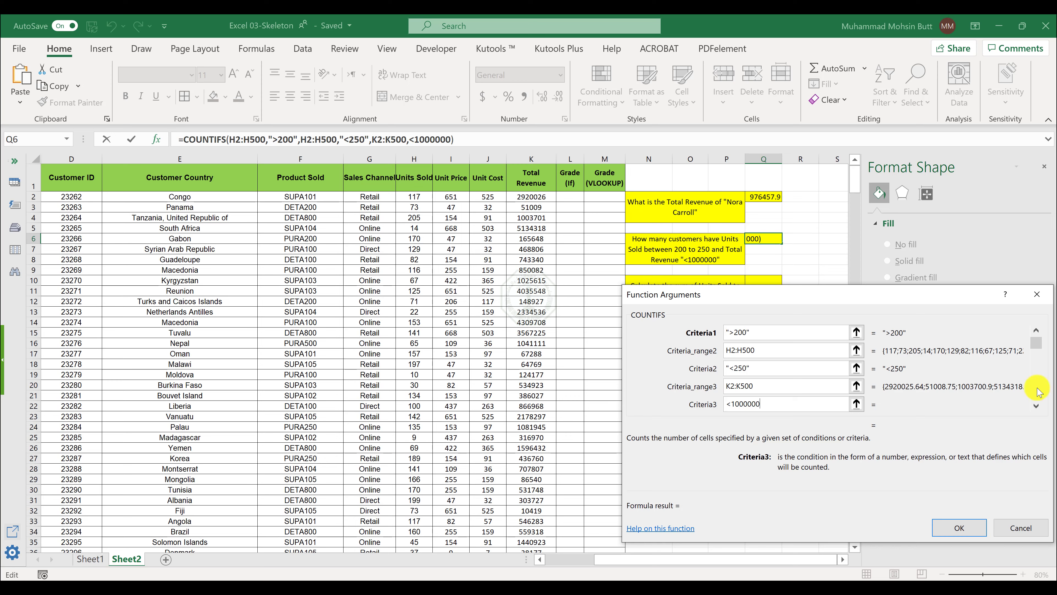
{"action": "left_click", "coordinate": [954, 534]}
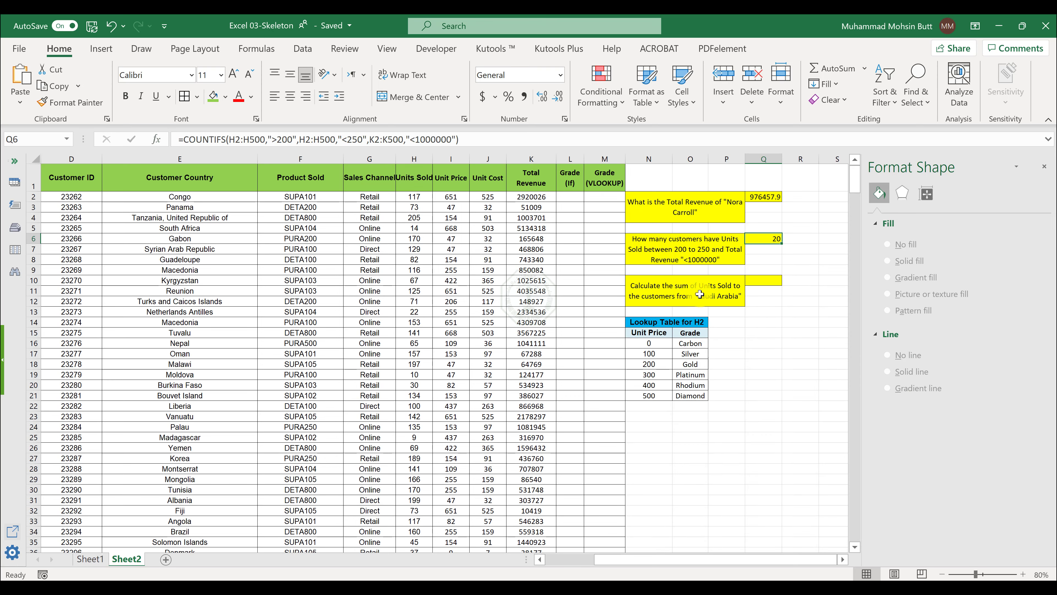
- Select Q10 on Sheet2, check task 13 in the Word instructions for the required function, and return to Excel
{"action": "left_click", "coordinate": [762, 280]}
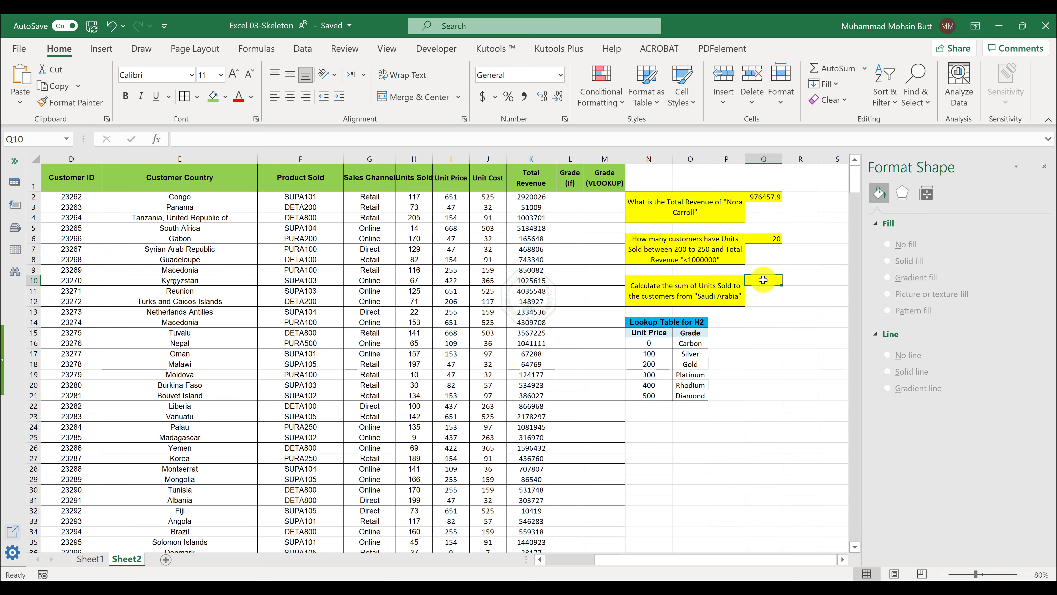
{"action": "key", "text": "alt+Tab"}
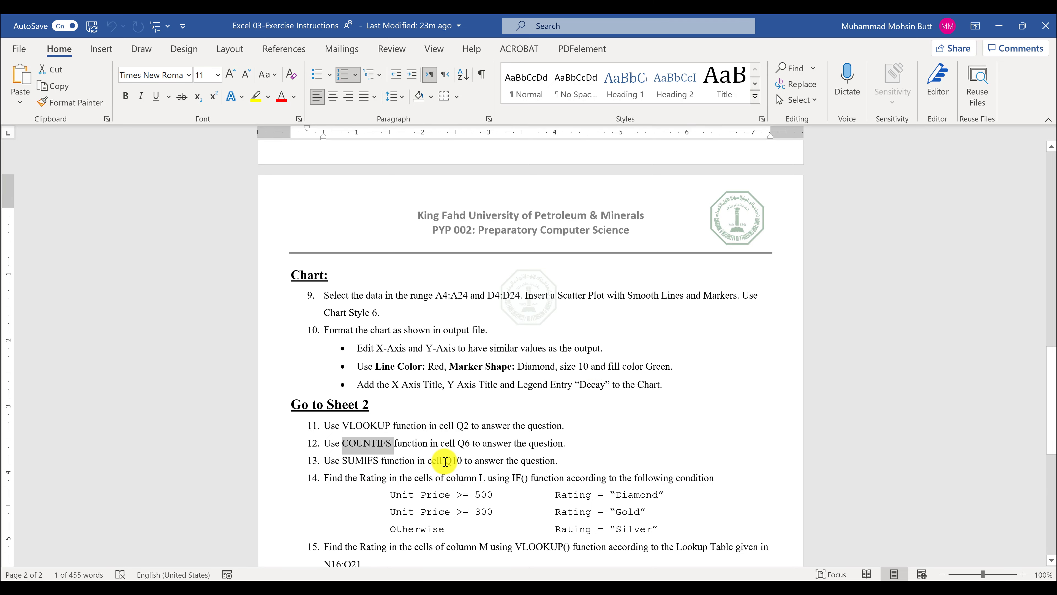
{"action": "left_click", "coordinate": [445, 460]}
{"action": "key", "text": "alt+Tab"}
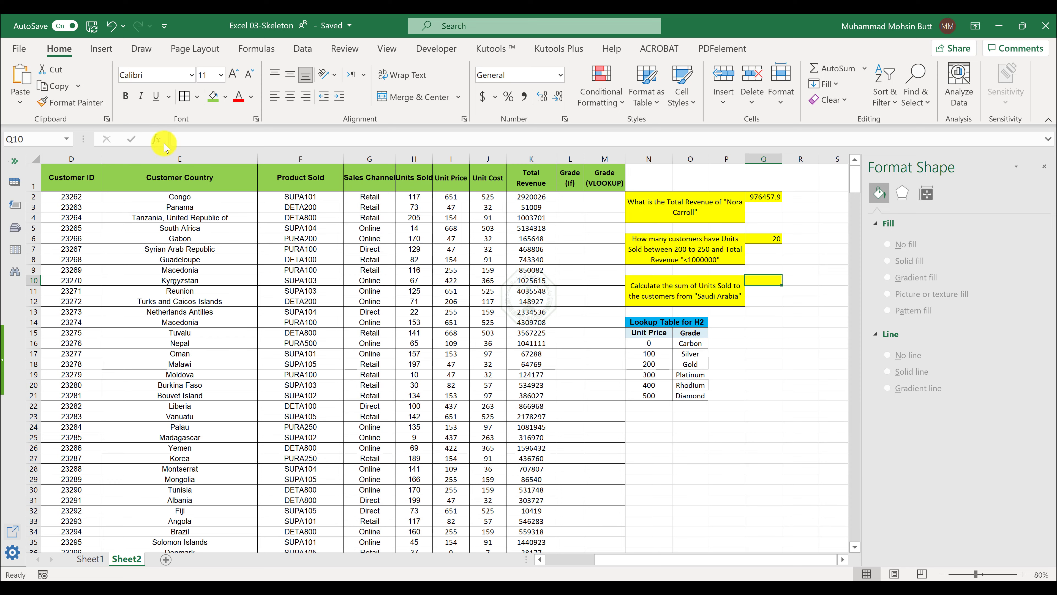
- Insert the SUMIFS function in Q10
{"action": "left_click", "coordinate": [156, 141]}
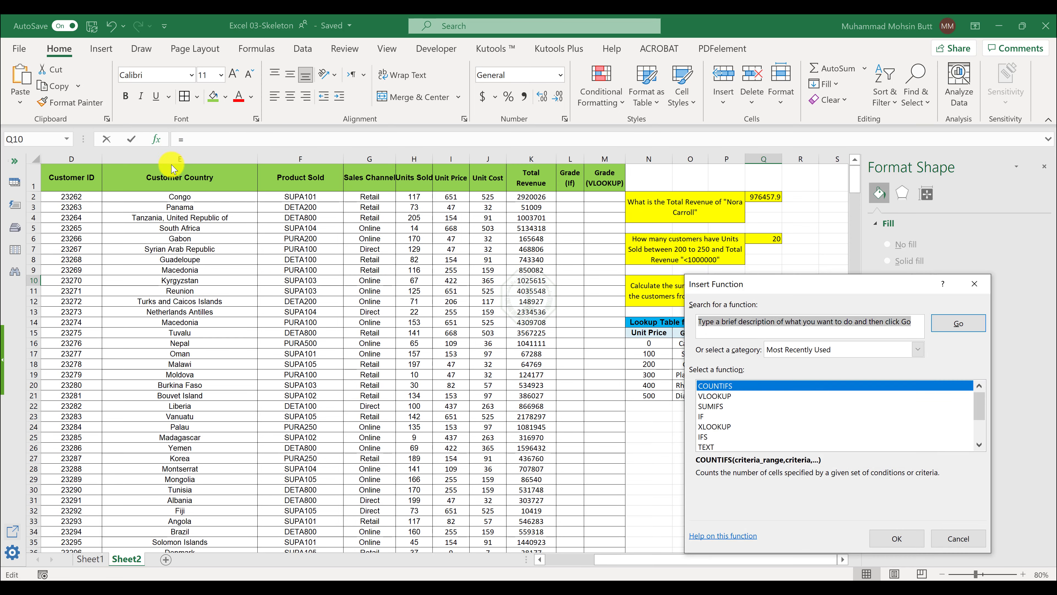
{"action": "type", "text": "SUMIFS"}
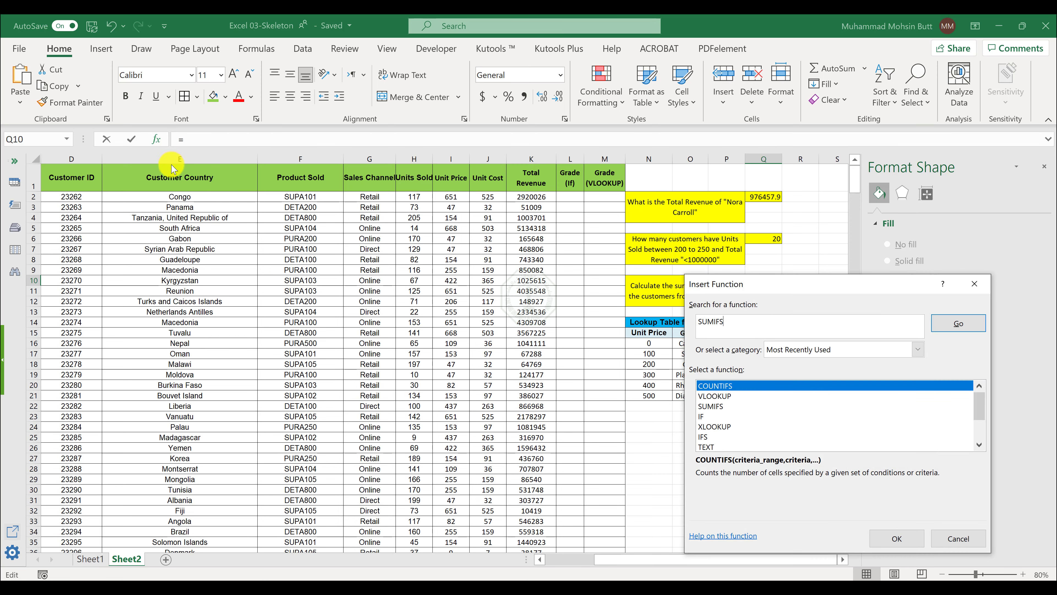
{"action": "key", "text": "Return"}
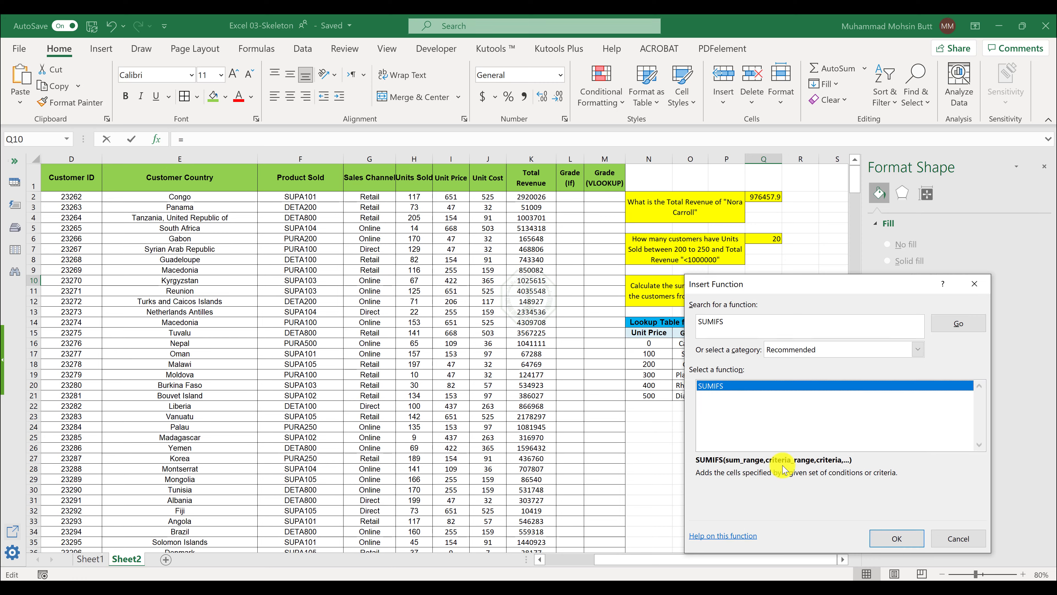
{"action": "left_click", "coordinate": [897, 538]}
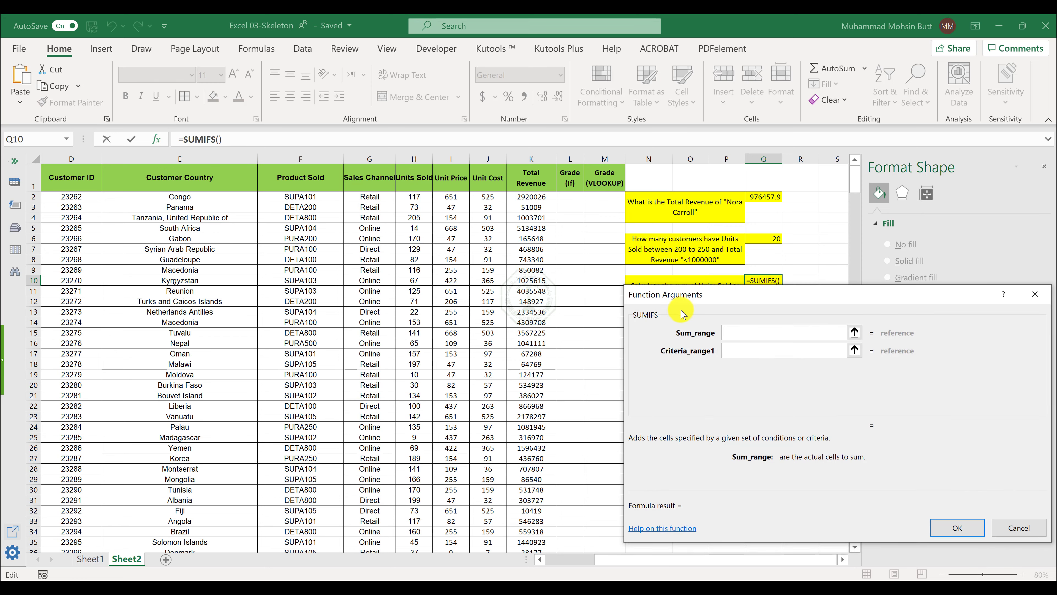
- Move the function arguments dialog clear of the Q10 question and set the SUMIFS sum range to H2:H500
{"action": "left_click_drag", "start_coordinate": [686, 304], "coordinate": [731, 362]}
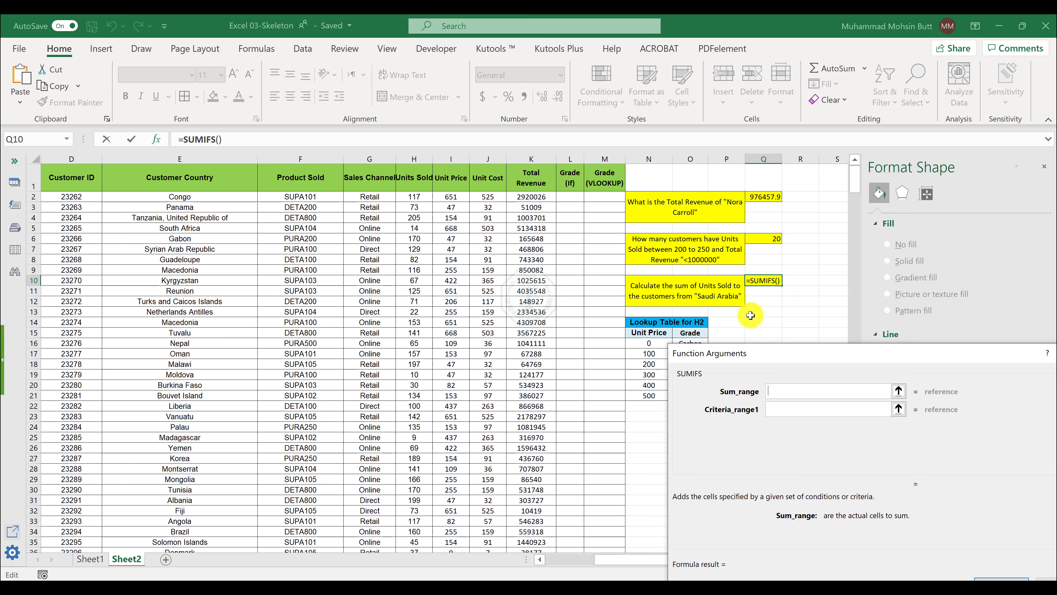
{"action": "type", "text": "h2:H"}
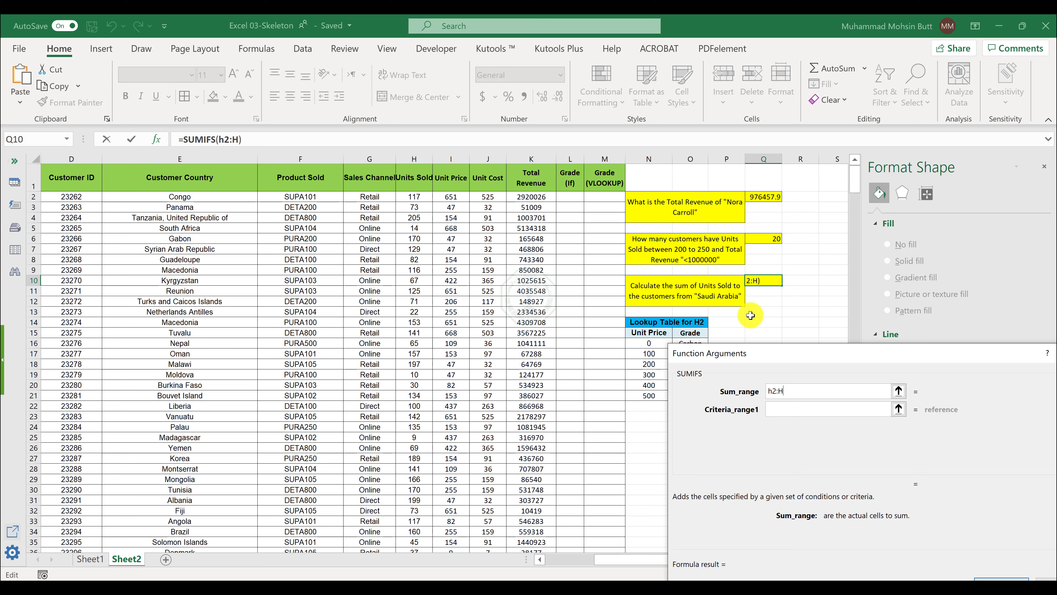
{"action": "type", "text": "500"}
{"action": "key", "text": "Tab"}
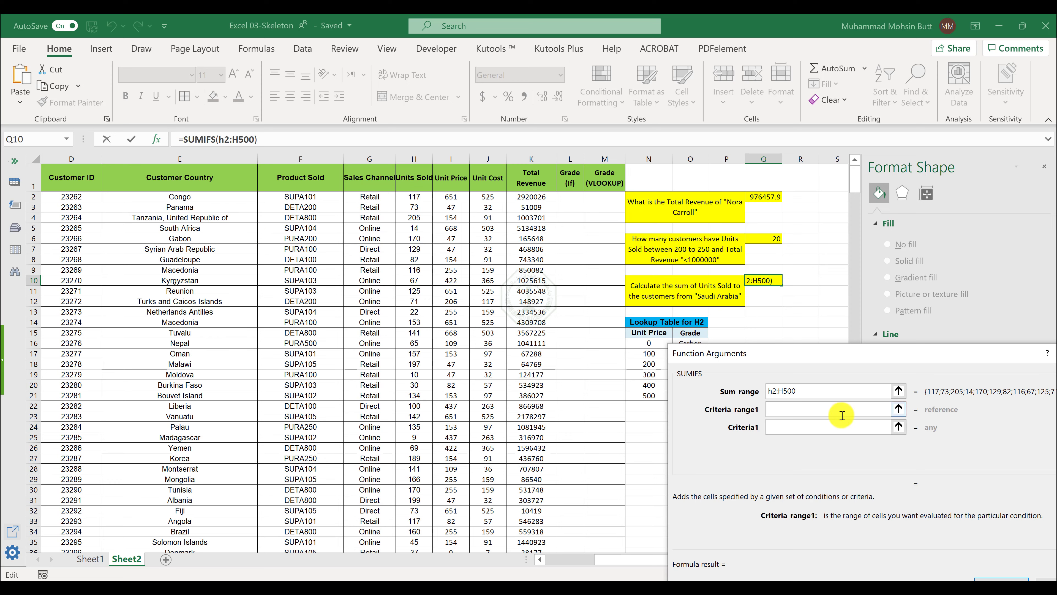
- Set the SUMIFS criteria range to E2:E500 and its criterion to Saudi Arabia, completing the Q10 formula
{"action": "type", "text": "e"}
{"action": "type", "text": "2:"}
{"action": "type", "text": "E500"}
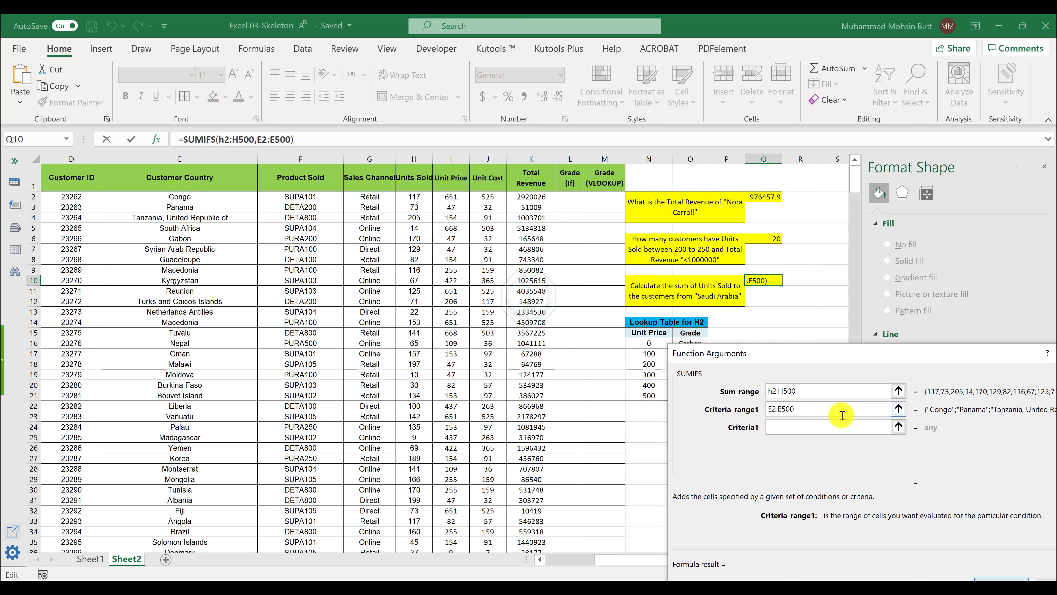
{"action": "key", "text": "Tab"}
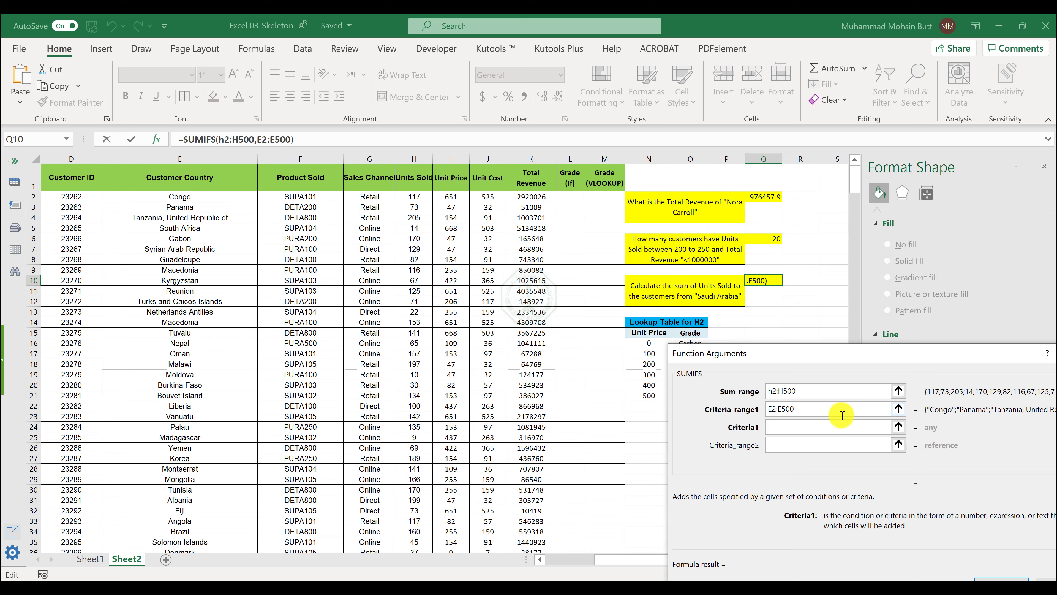
{"action": "type", "text": "Saudi Arabia"}
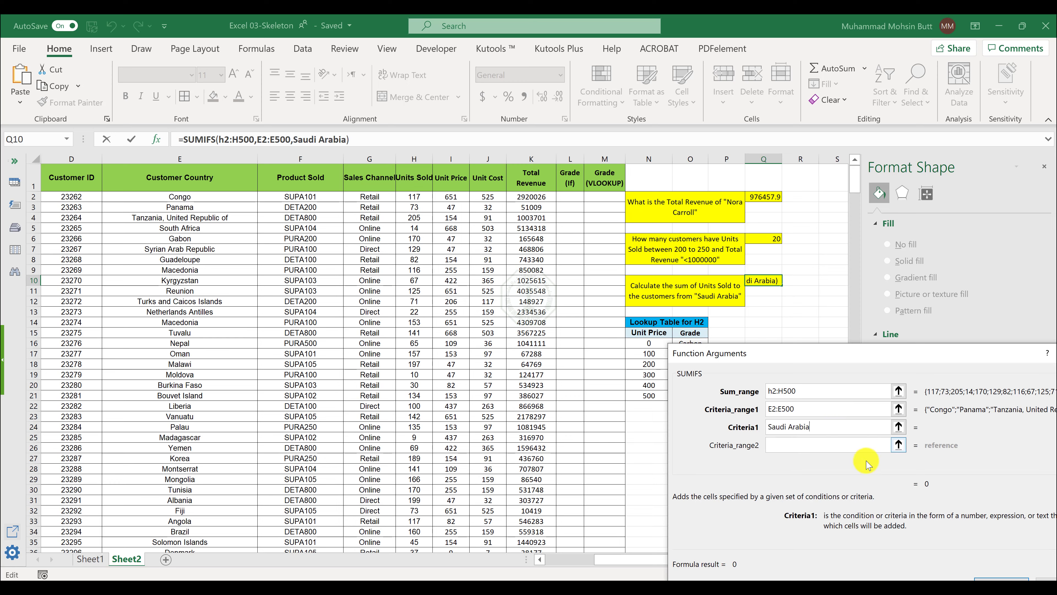
{"action": "left_click", "coordinate": [995, 577]}
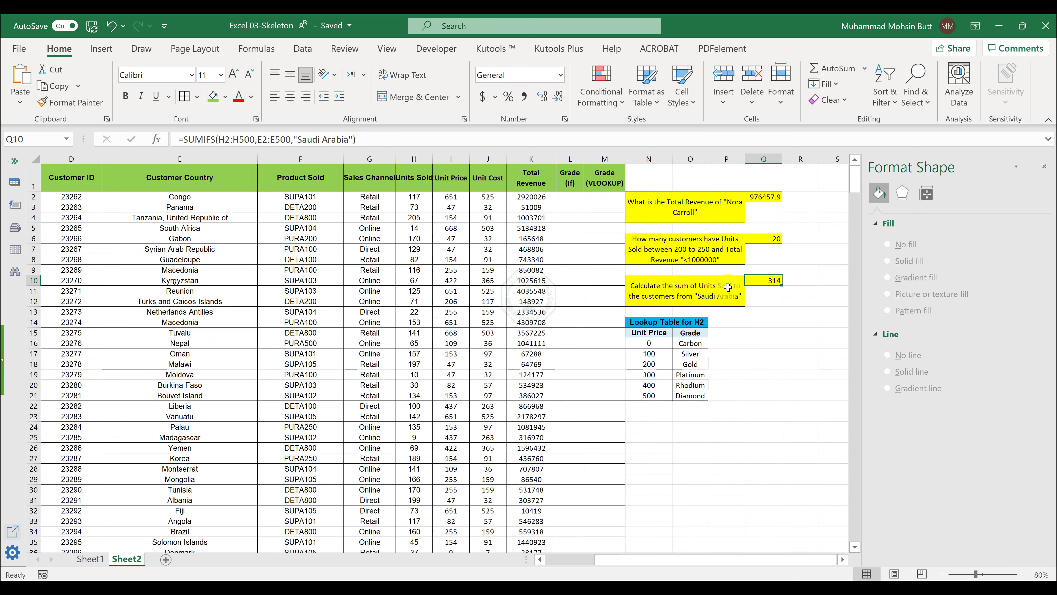
- Select L2 in the Grade (If) column, then switch to the Word instructions and read task 14's rating conditions
{"action": "scroll", "coordinate": [569, 212], "scroll_direction": "up", "scroll_amount": 3}
{"action": "scroll", "coordinate": [569, 212], "scroll_direction": "up", "scroll_amount": 2}
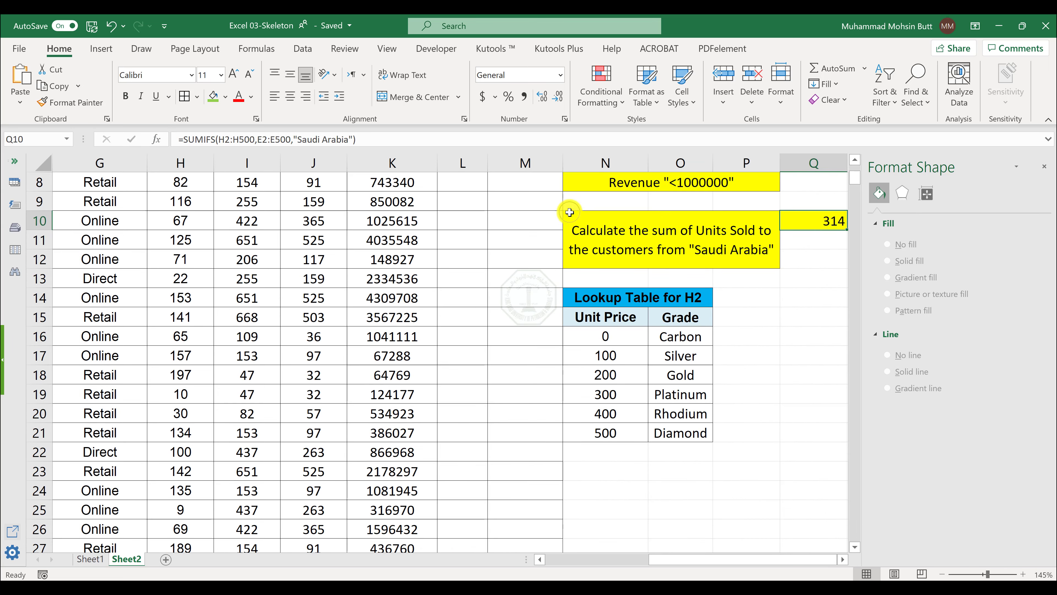
{"action": "scroll", "coordinate": [558, 208], "scroll_direction": "up", "scroll_amount": 3}
{"action": "left_click", "coordinate": [470, 223]}
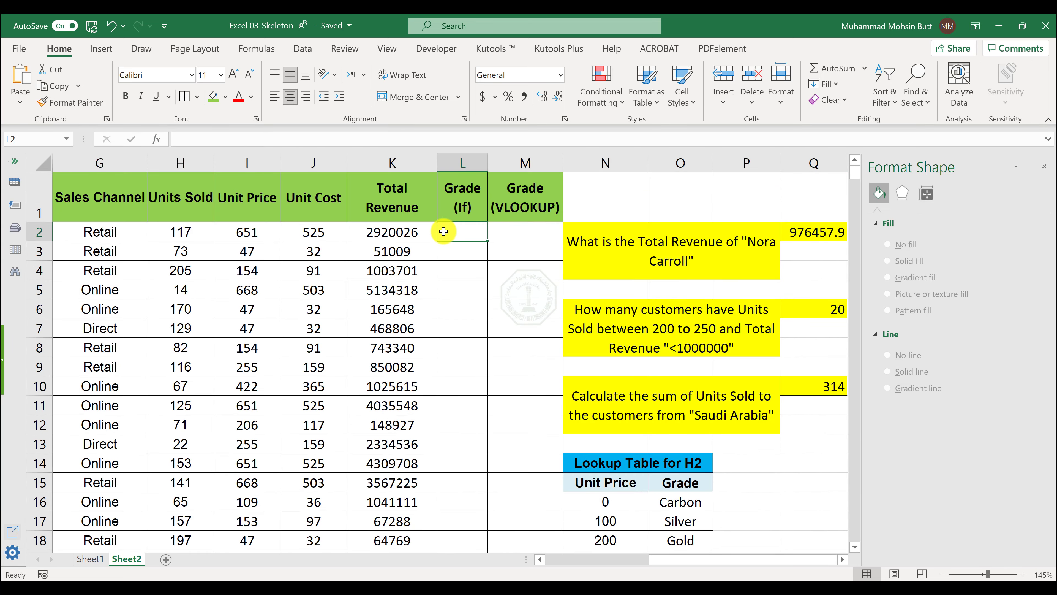
{"action": "key", "text": "alt+Tab"}
{"action": "scroll", "coordinate": [485, 292], "scroll_direction": "down", "scroll_amount": 2}
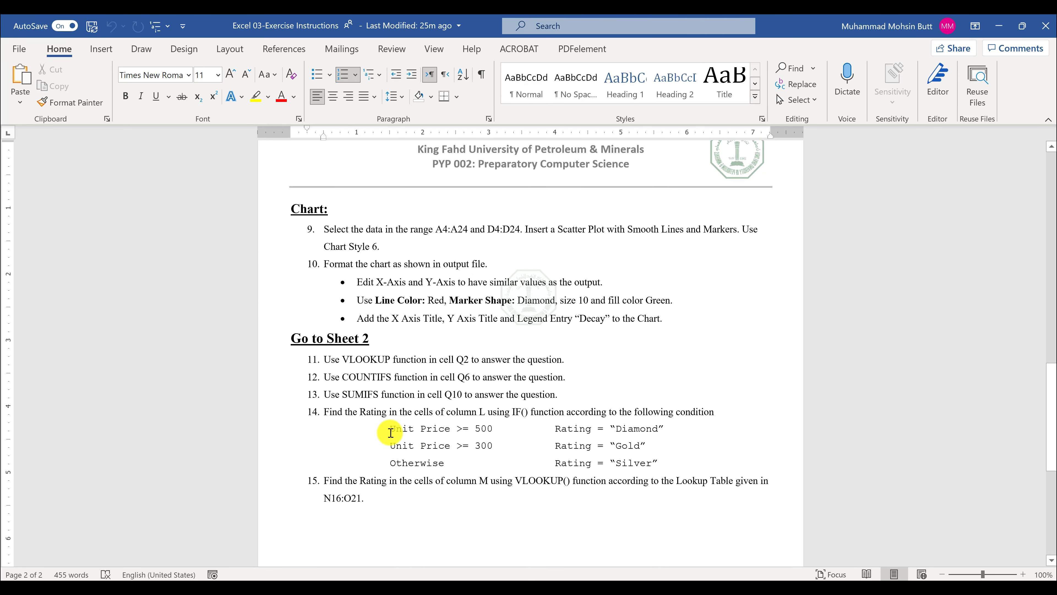
- Highlight Unit Price in task 14's first condition, then switch to Excel, check the Unit Price in I2 and select L2
{"action": "left_click_drag", "start_coordinate": [390, 429], "coordinate": [438, 427]}
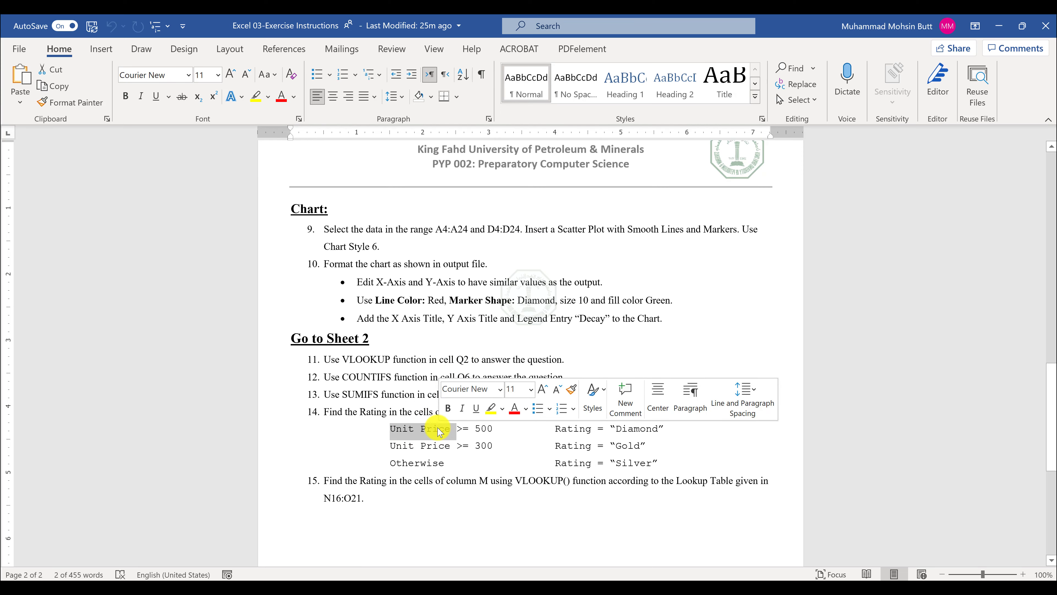
{"action": "key", "text": "alt+Tab"}
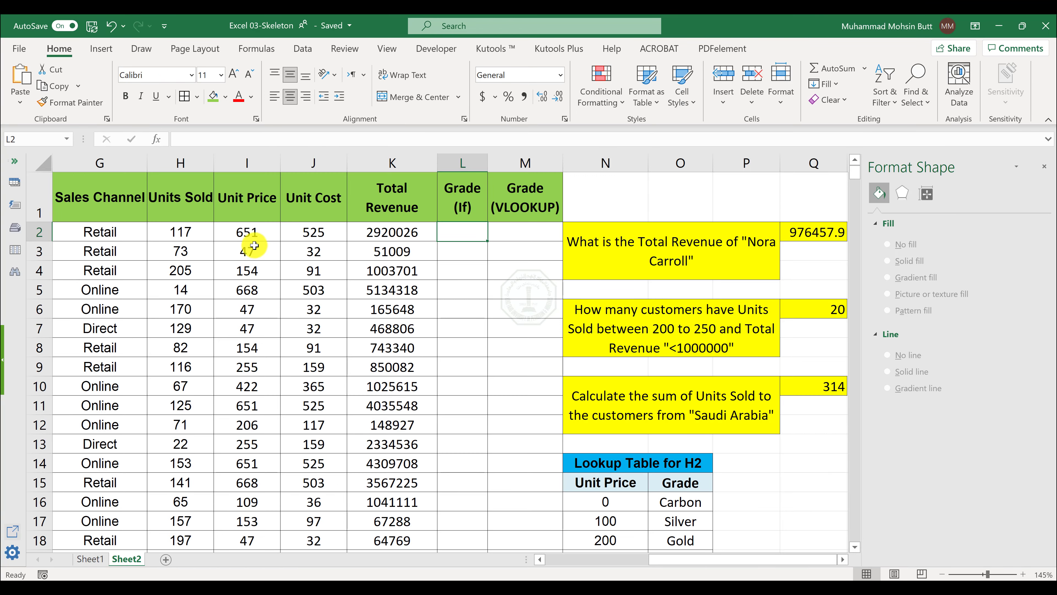
{"action": "left_click", "coordinate": [248, 225]}
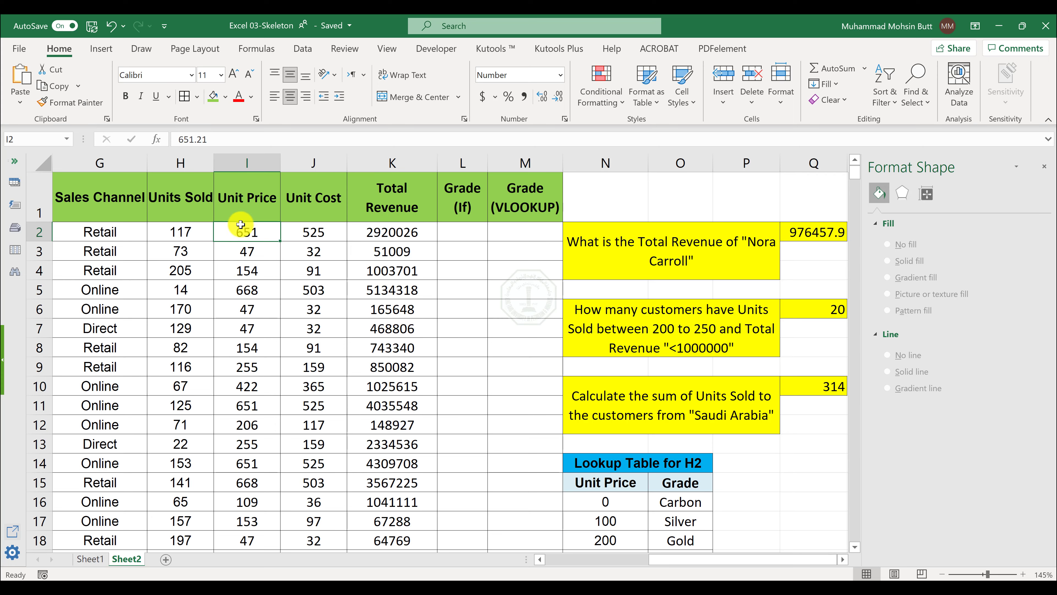
{"action": "left_click", "coordinate": [459, 236]}
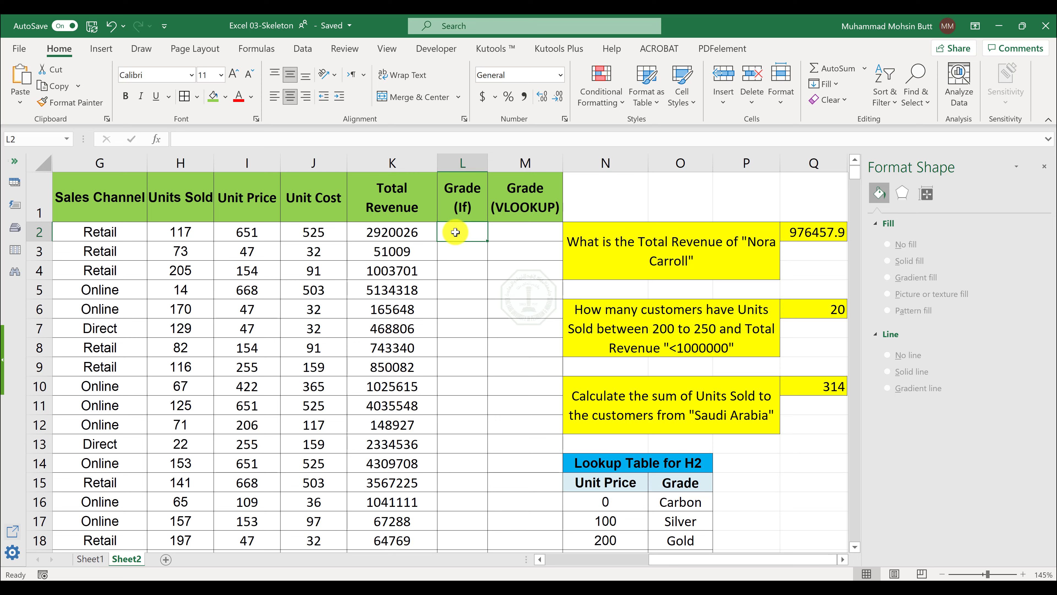
- Start an IF formula in L2 with the logical test L2>=500, checking the threshold in the Word instructions
{"action": "type", "text": "=i"}
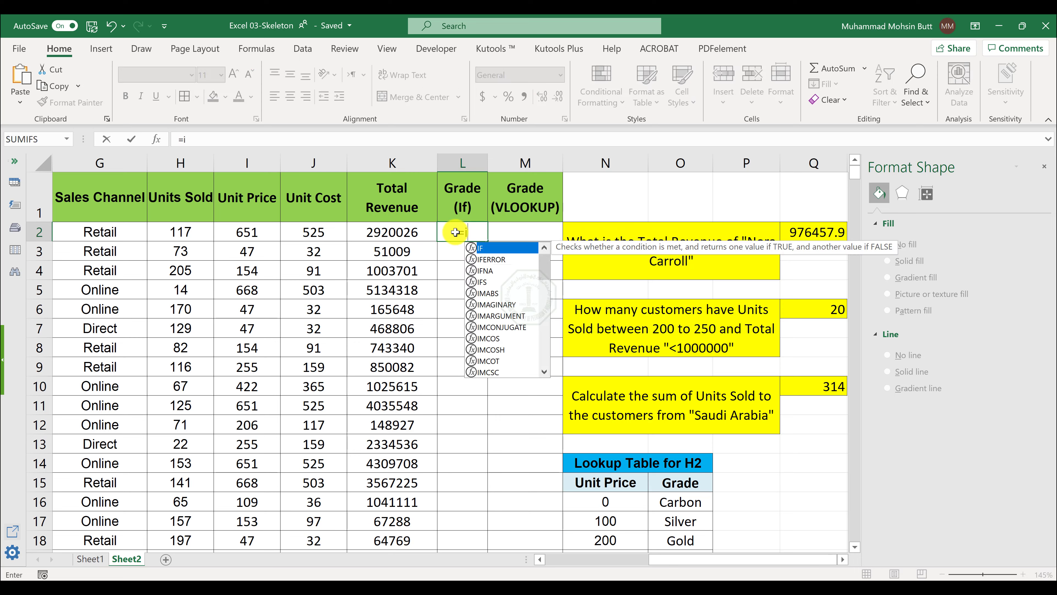
{"action": "type", "text": "f("}
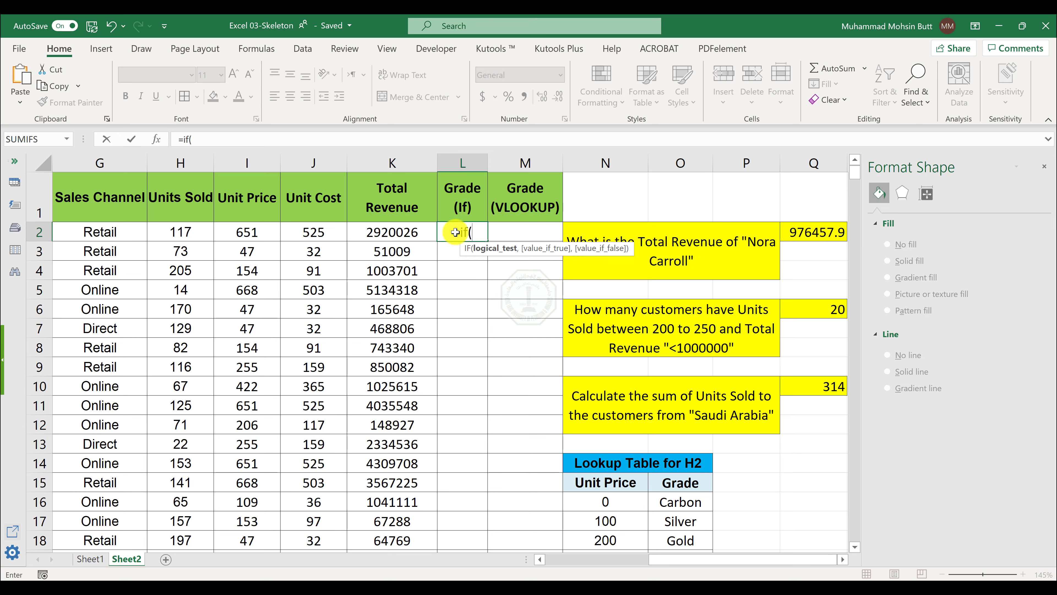
{"action": "type", "text": "L2"}
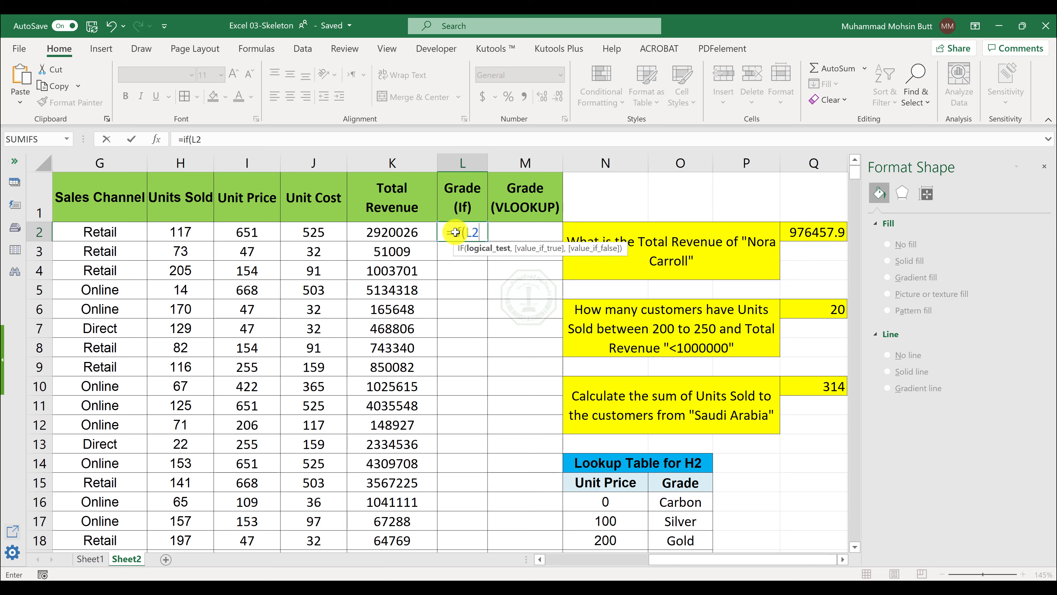
{"action": "key", "text": "alt+Tab"}
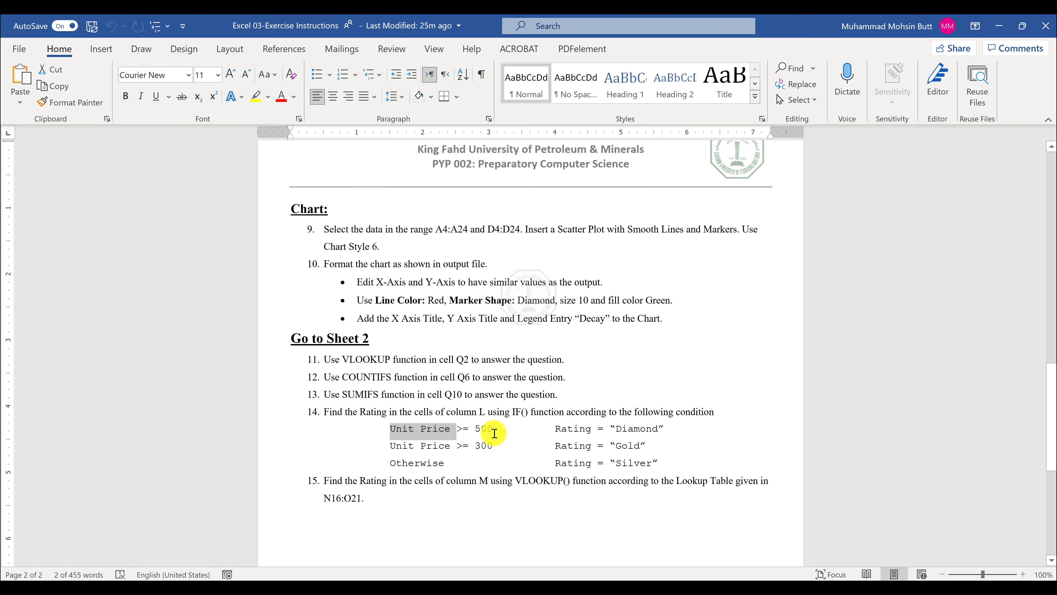
{"action": "key", "text": "alt+Tab"}
{"action": "type", "text": ">"}
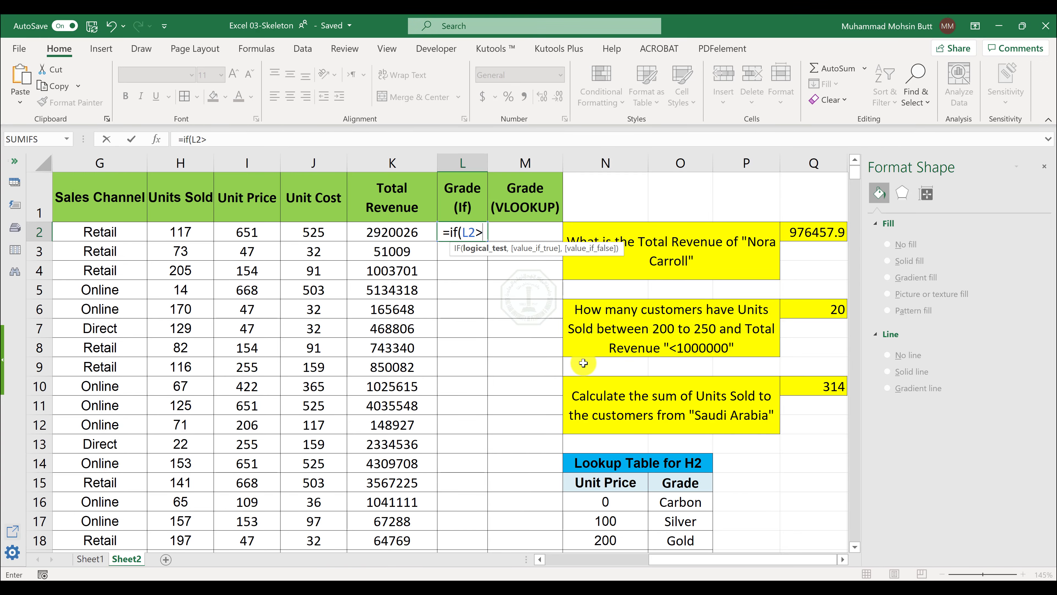
{"action": "type", "text": "=500,"}
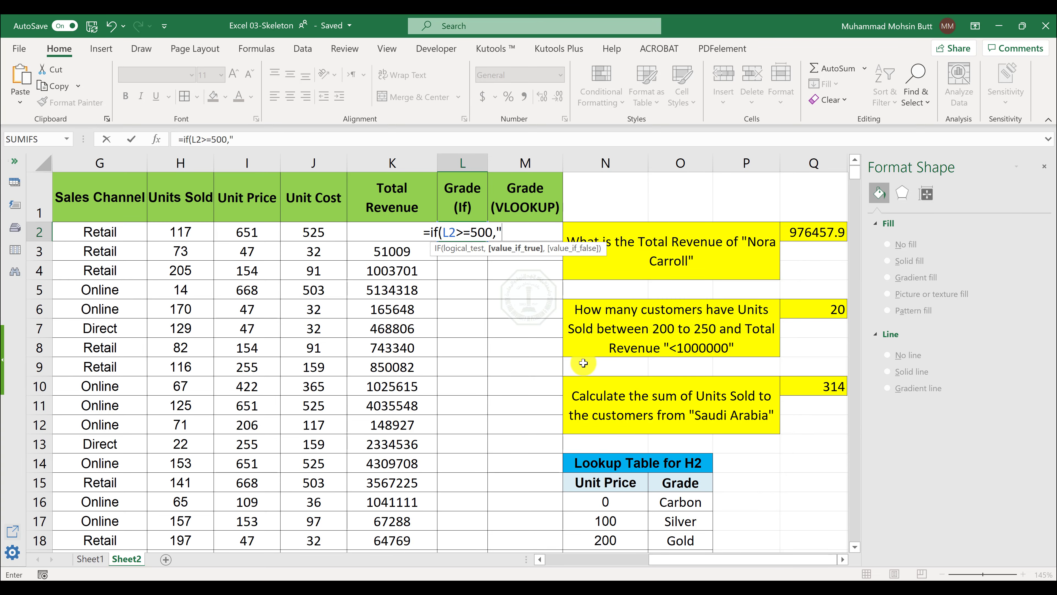
- Check the first rating in the Word instructions and enter "Diamond" as the IF formula's value if true
{"action": "key", "text": "alt+Tab"}
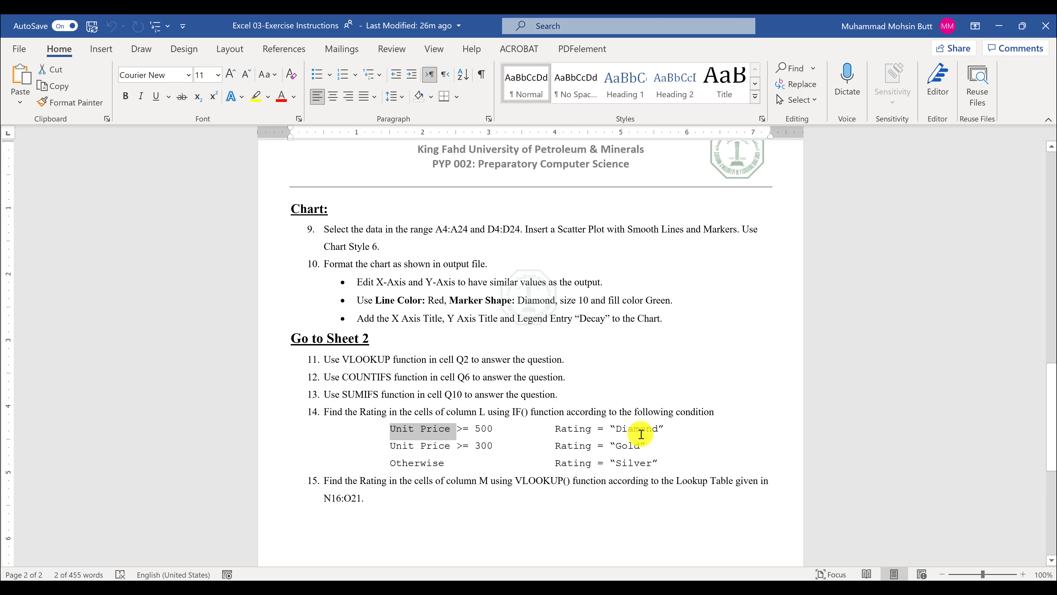
{"action": "key", "text": "alt+Tab"}
{"action": "type", "text": "\""}
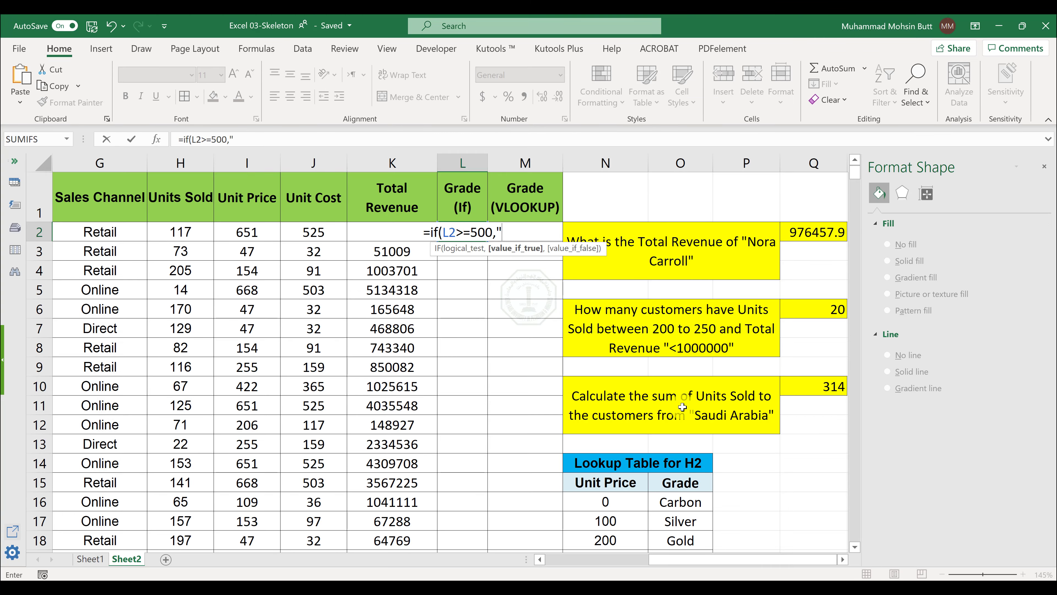
{"action": "type", "text": "Diamond\""}
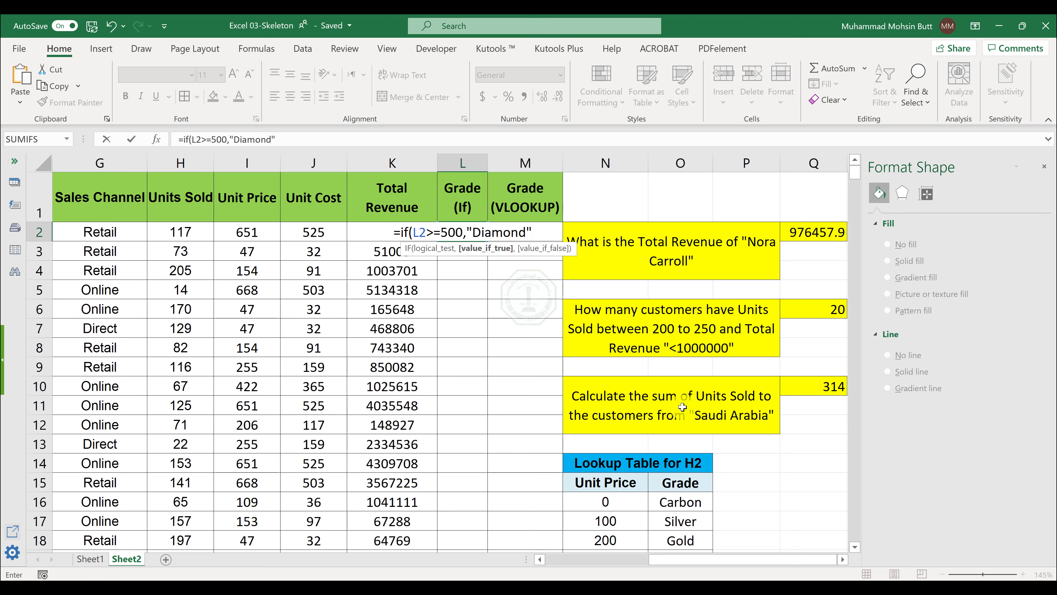
{"action": "type", "text": ","}
- Review the remaining conditions in Word, then begin a nested IF as the value if false, with I2 as its test reference
{"action": "key", "text": "alt+Tab"}
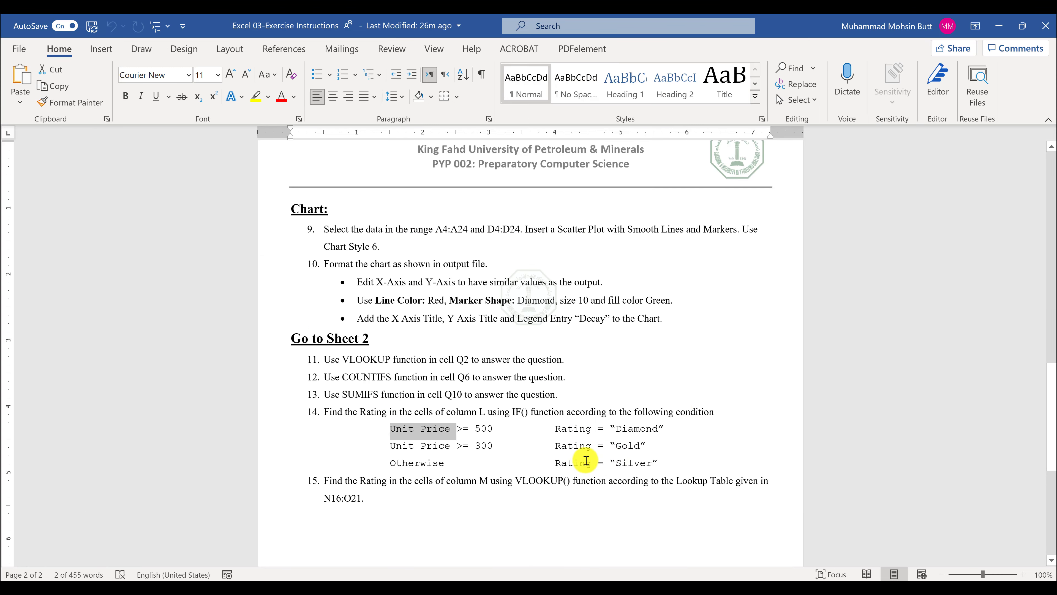
{"action": "key", "text": "alt+Tab"}
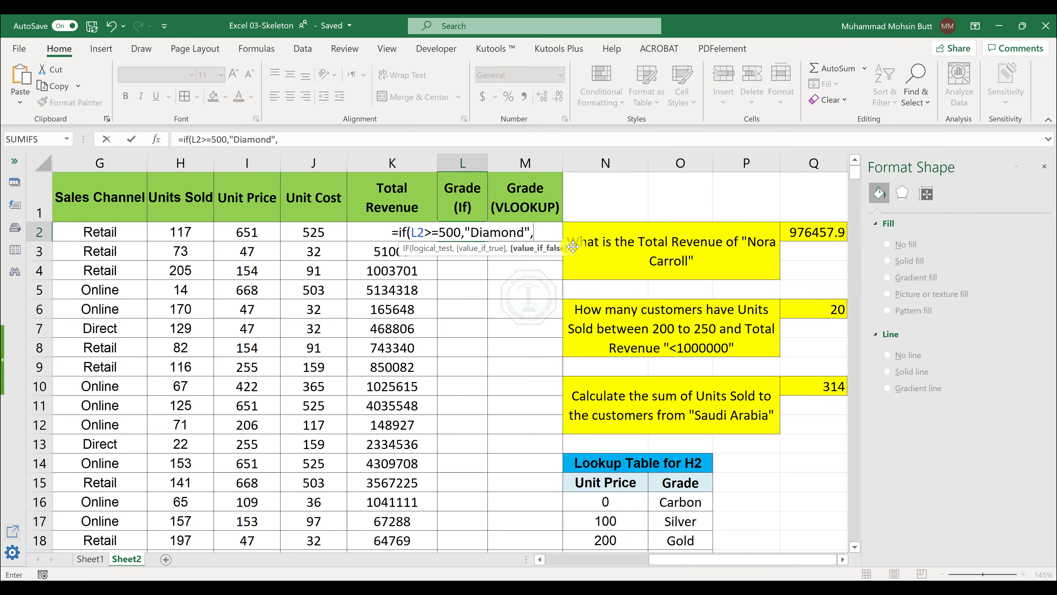
{"action": "type", "text": "IF("}
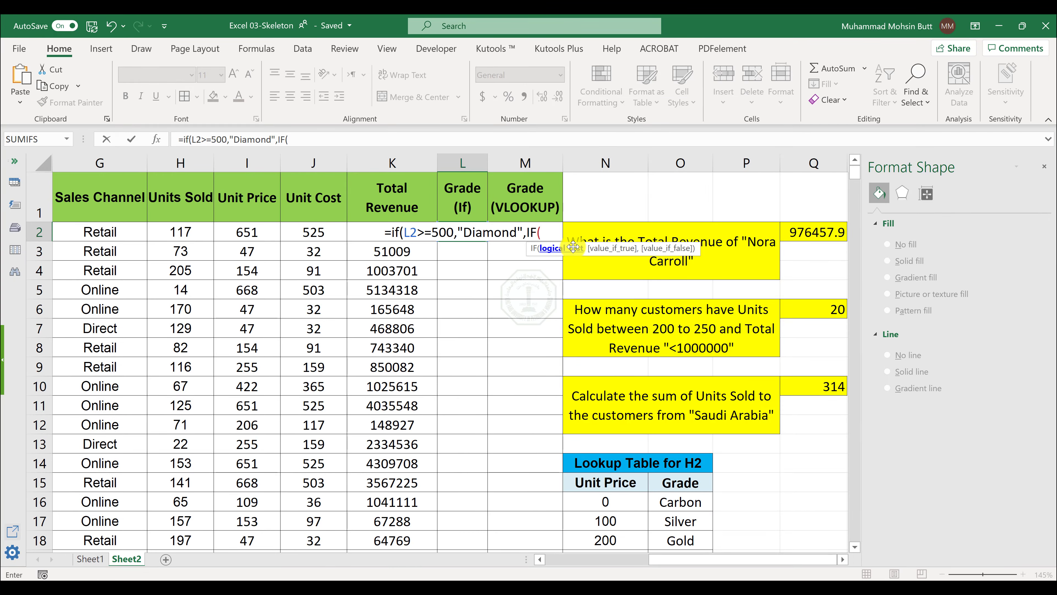
{"action": "type", "text": "L2"}
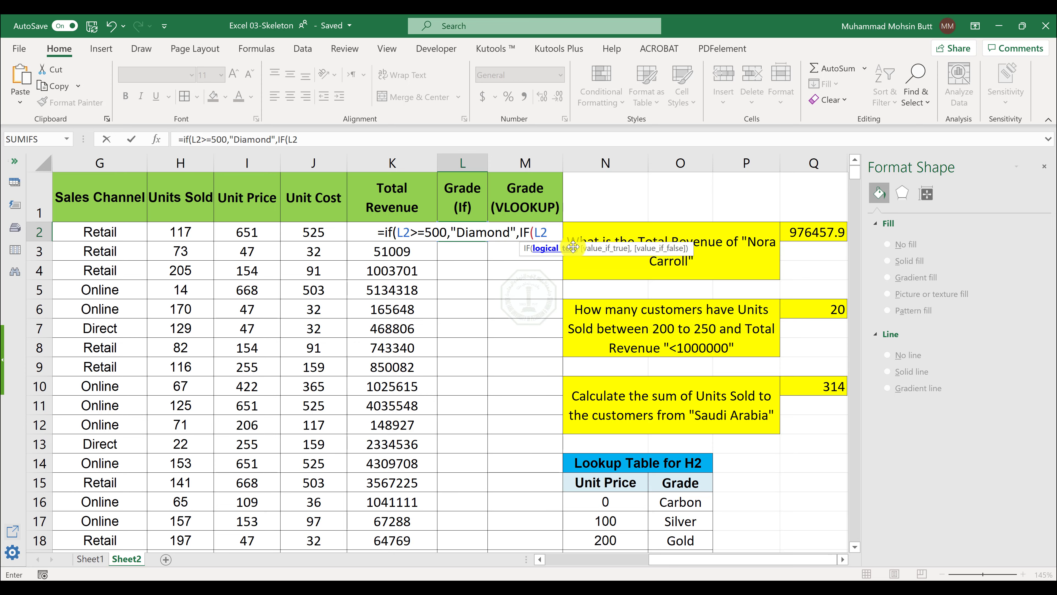
{"action": "key", "text": "BackSpace"}
{"action": "key", "text": "BackSpace"}
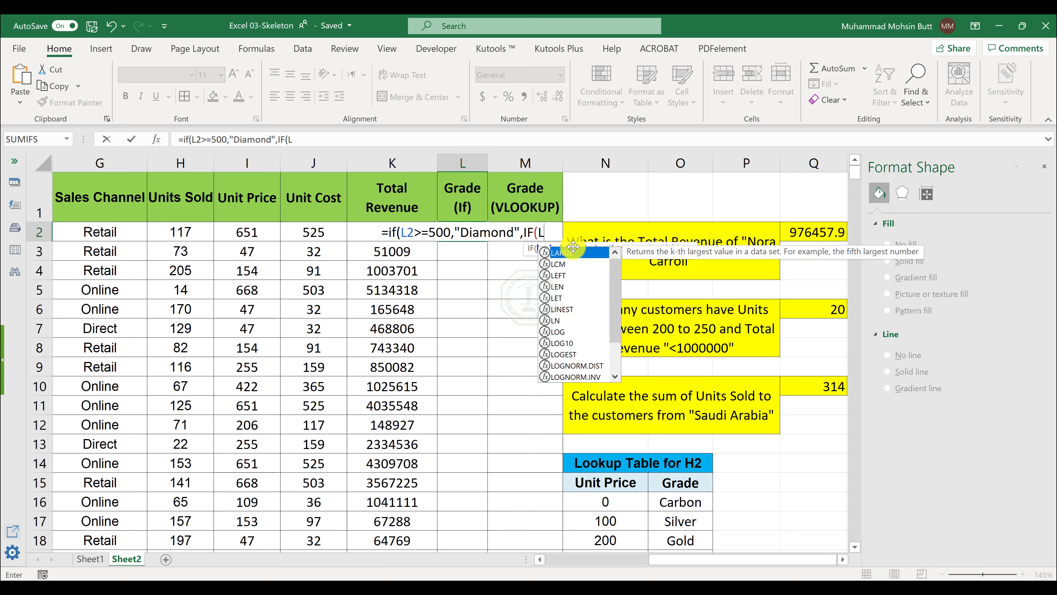
{"action": "type", "text": "i2"}
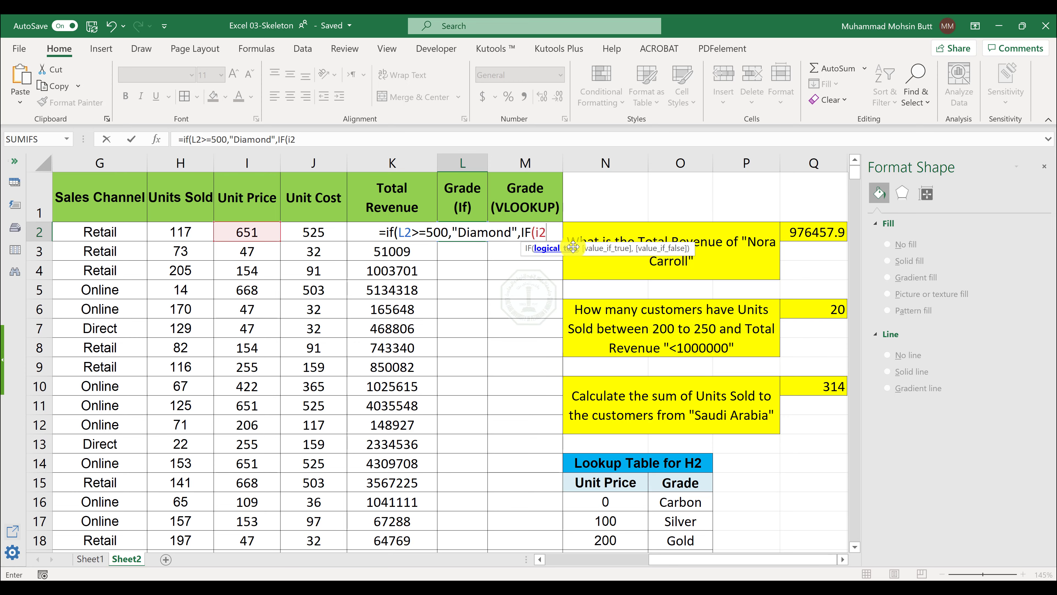
- Correct the cell reference in the outer IF's logical test to I2
{"action": "left_click", "coordinate": [410, 232]}
{"action": "key", "text": "BackSpace"}
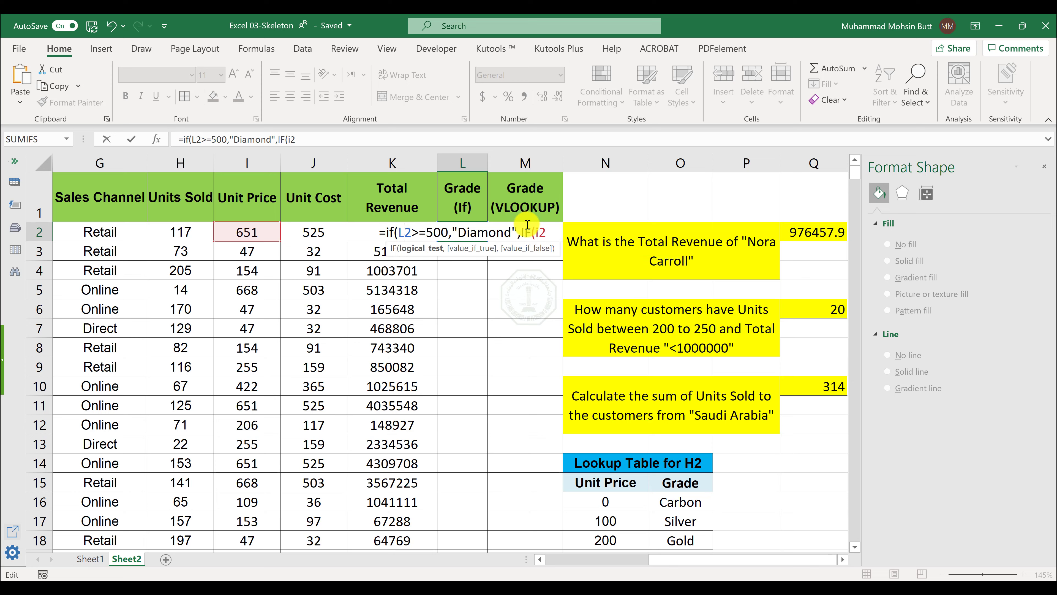
{"action": "type", "text": "I"}
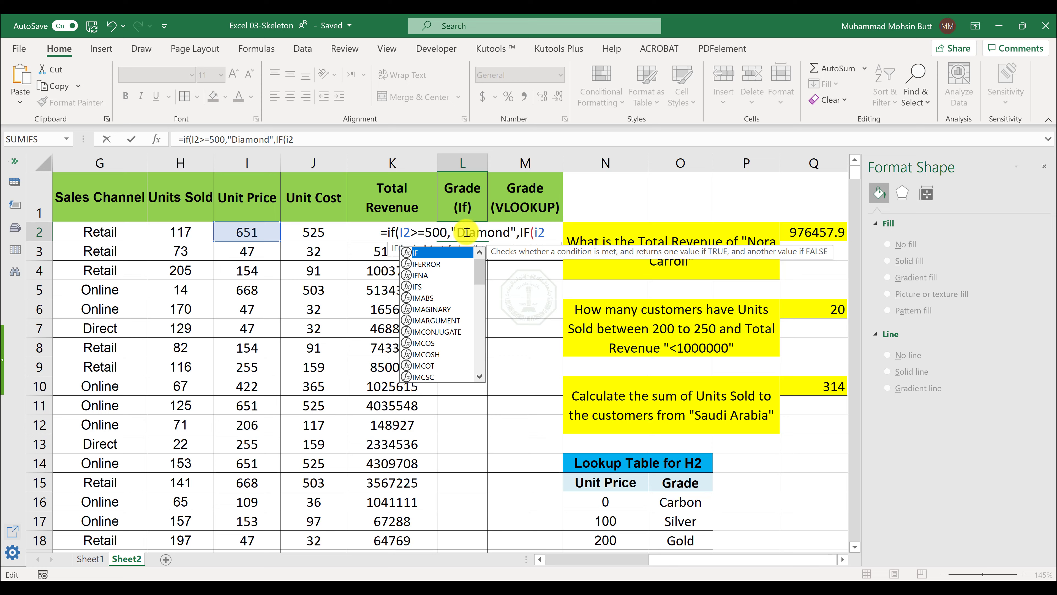
- Complete the nested IF's logical test as I2>=300, checking the threshold in the Word instructions
{"action": "left_click", "coordinate": [554, 232]}
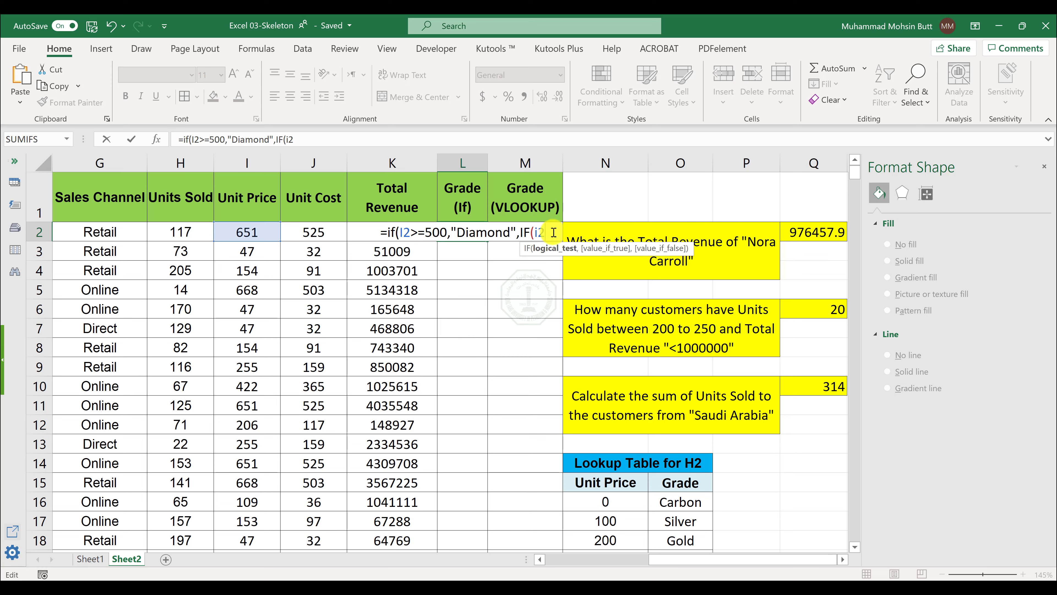
{"action": "type", "text": ">="}
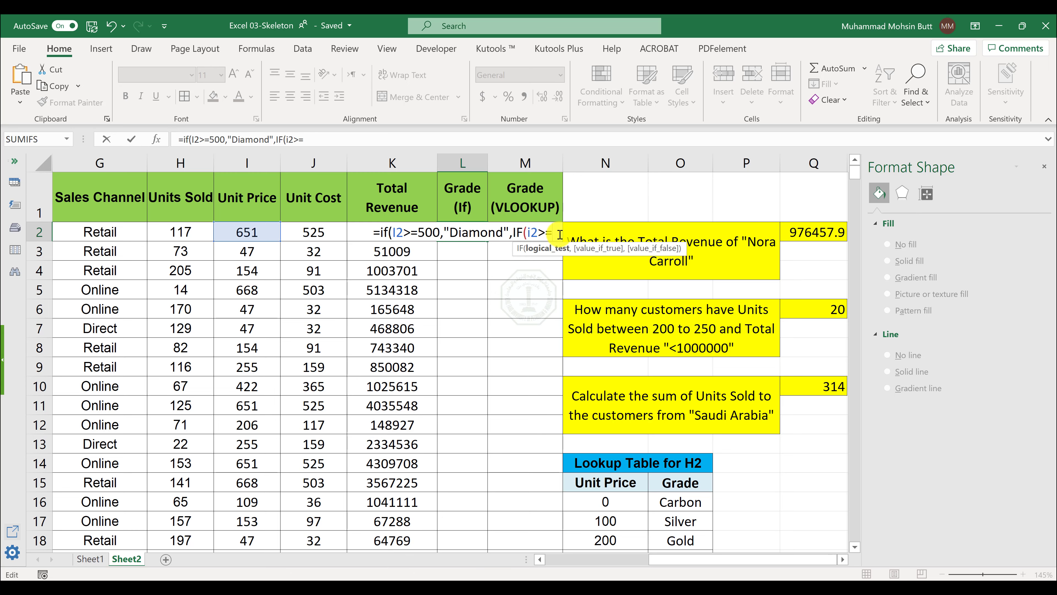
{"action": "key", "text": "alt+Tab"}
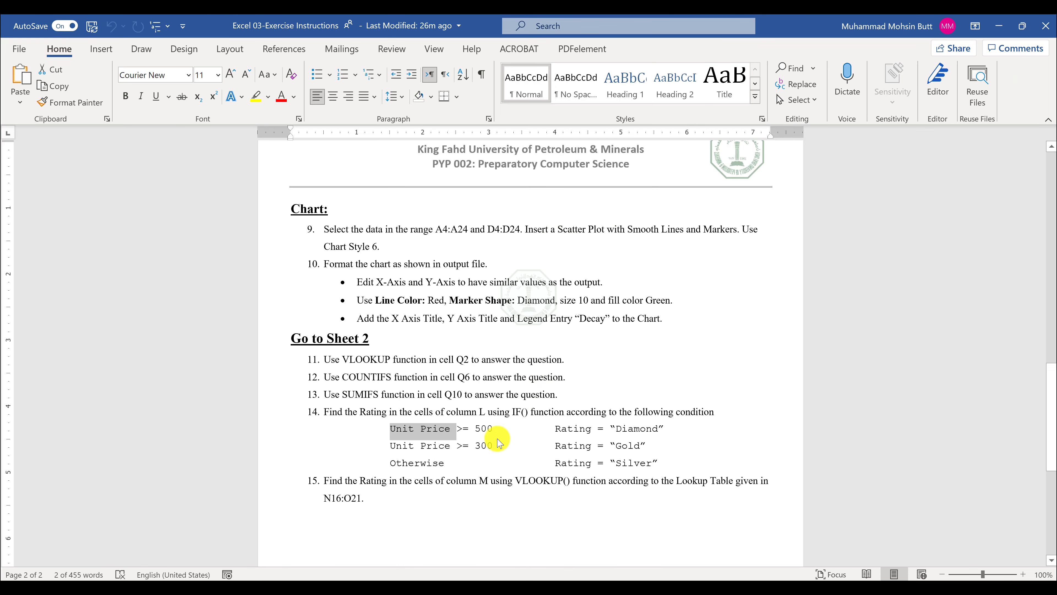
{"action": "key", "text": "alt+Tab"}
{"action": "type", "text": "=3"}
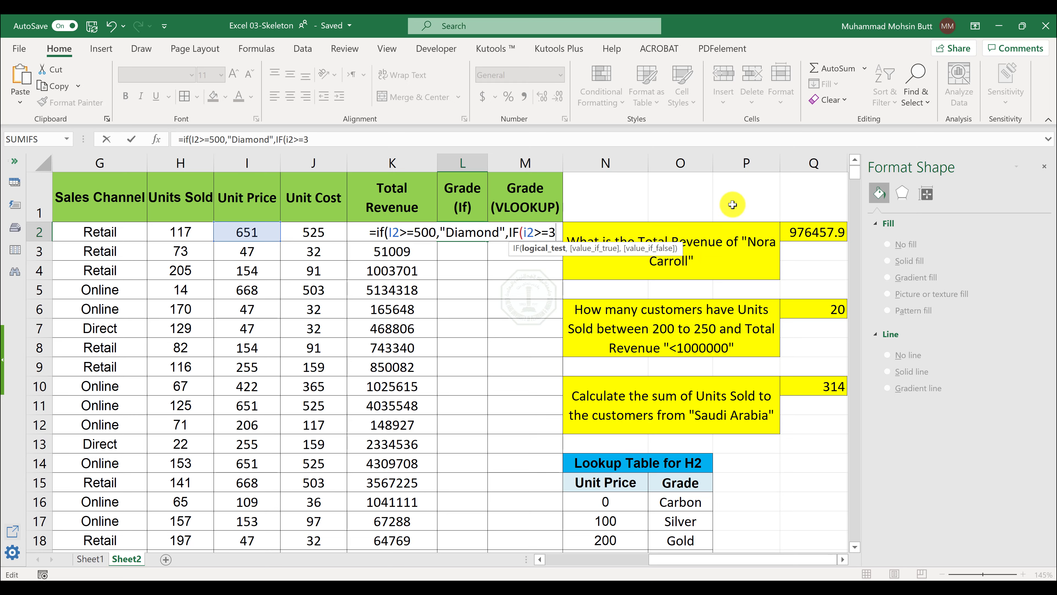
{"action": "type", "text": "00,"}
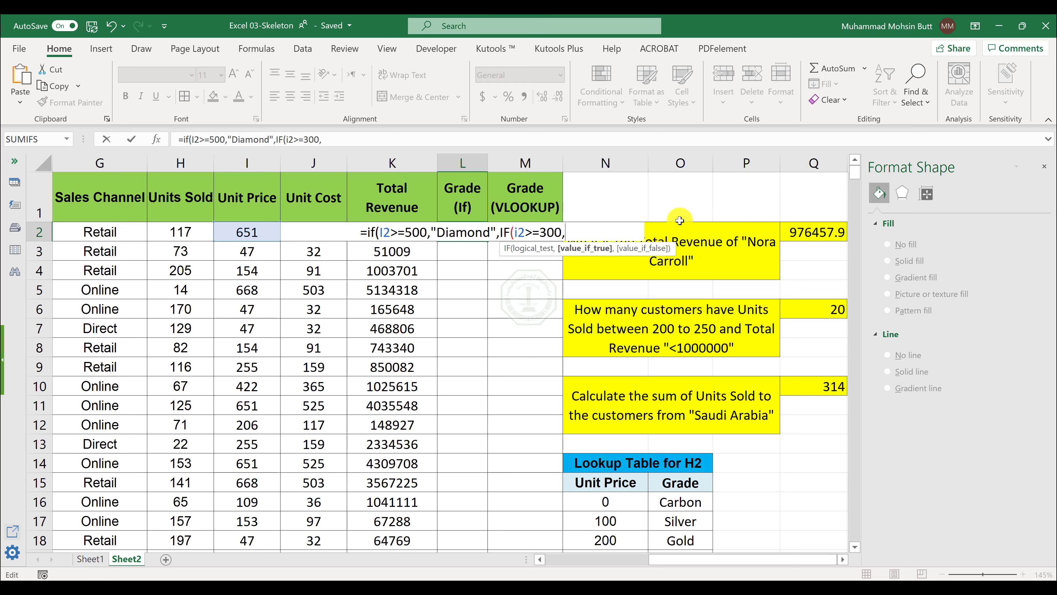
- Check the second rating in the Word instructions and enter "Gold" as the nested IF's value if true
{"action": "key", "text": "alt+Tab"}
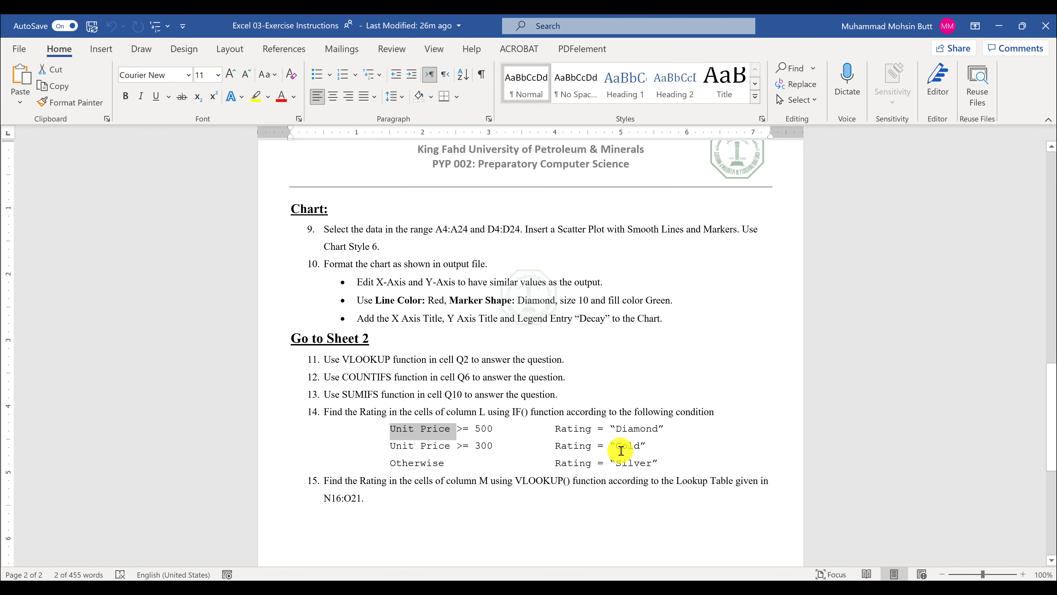
{"action": "key", "text": "alt+Tab"}
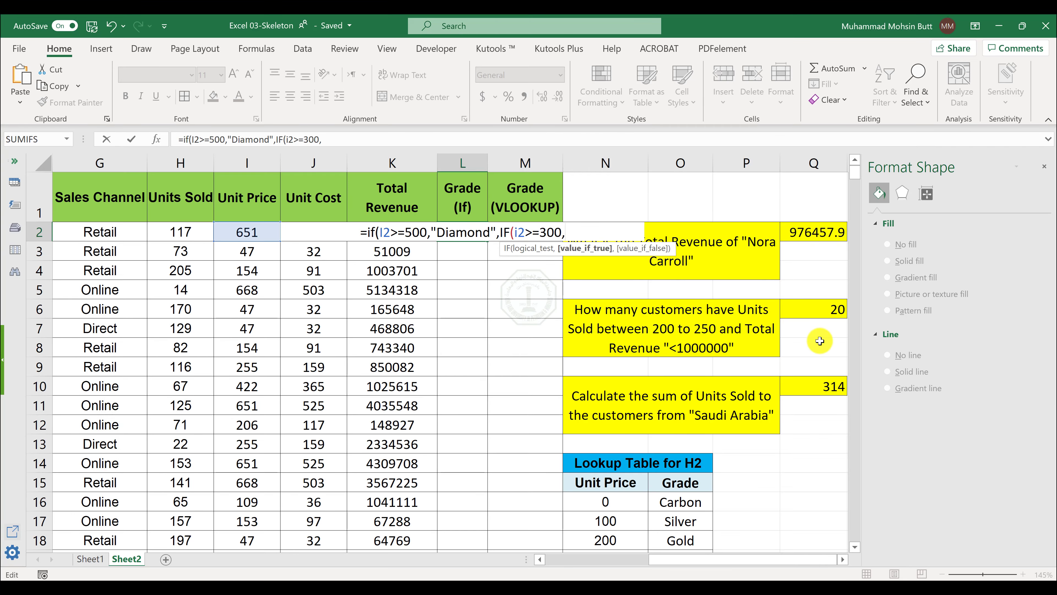
{"action": "type", "text": "\"Gp;"}
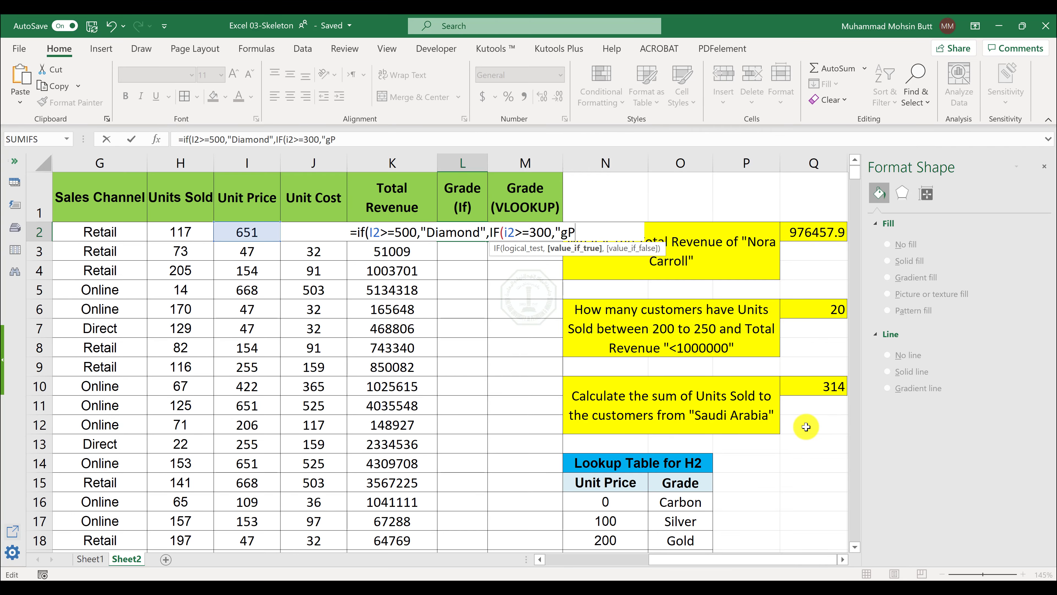
{"action": "key", "text": "BackSpace"}
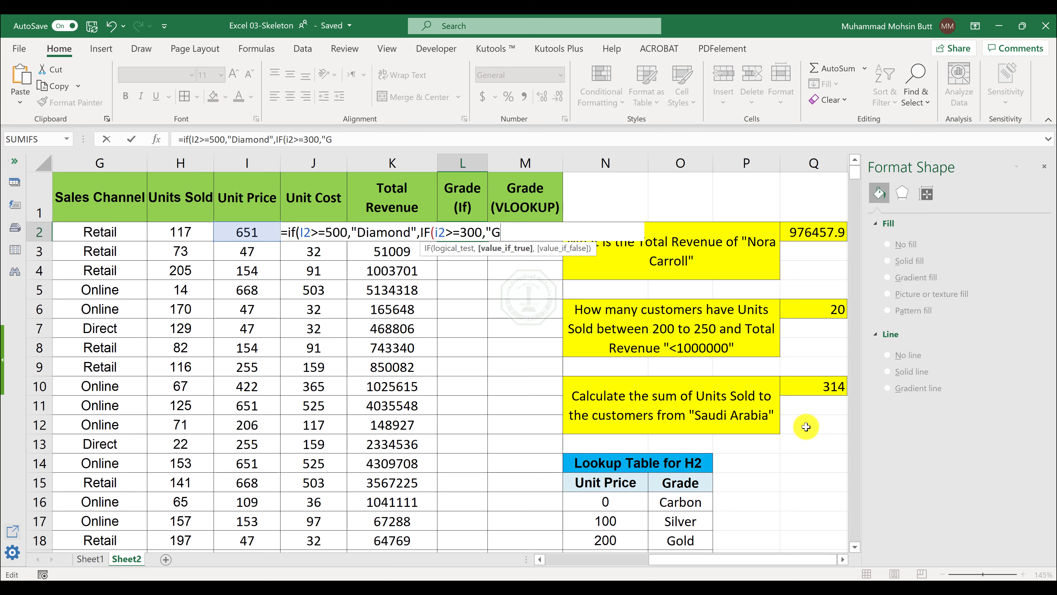
{"action": "type", "text": "old\","}
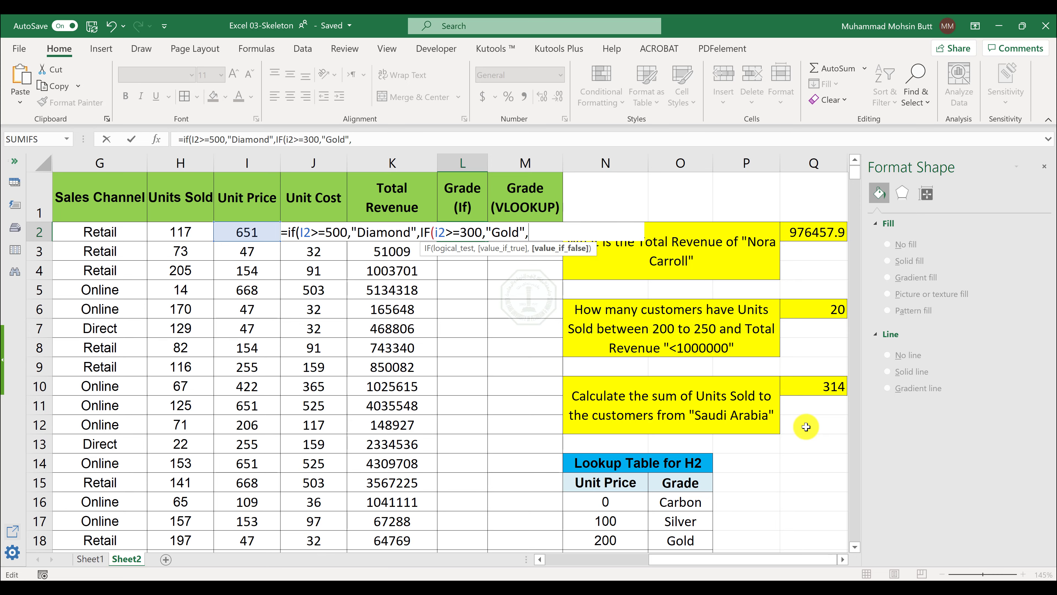
- Check the last rating in the Word instructions and complete the L2 formula with "Silver" as the nested IF's value if false
{"action": "key", "text": "alt+Tab"}
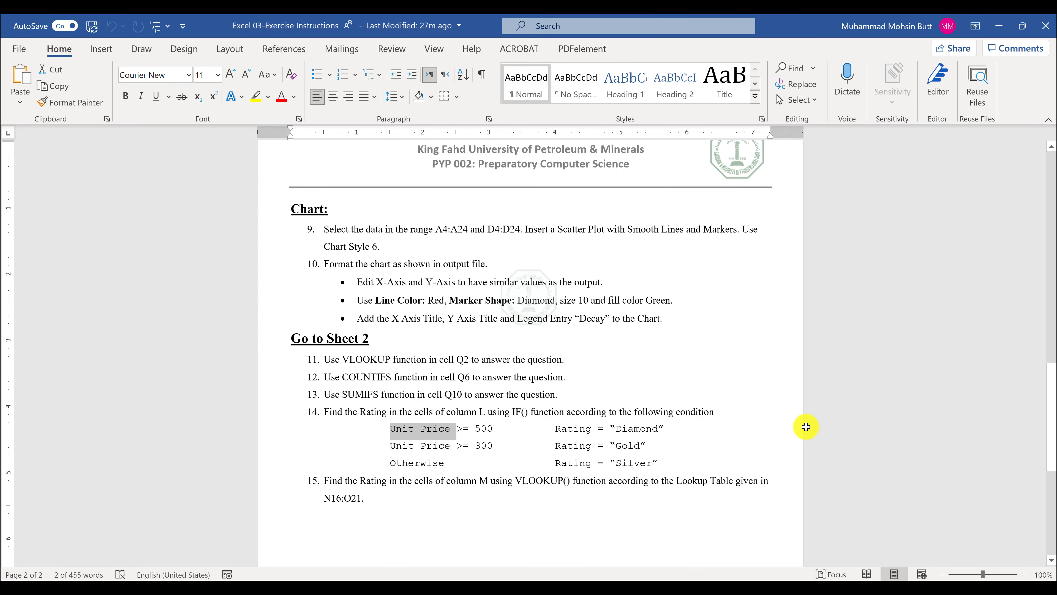
{"action": "key", "text": "alt+Tab"}
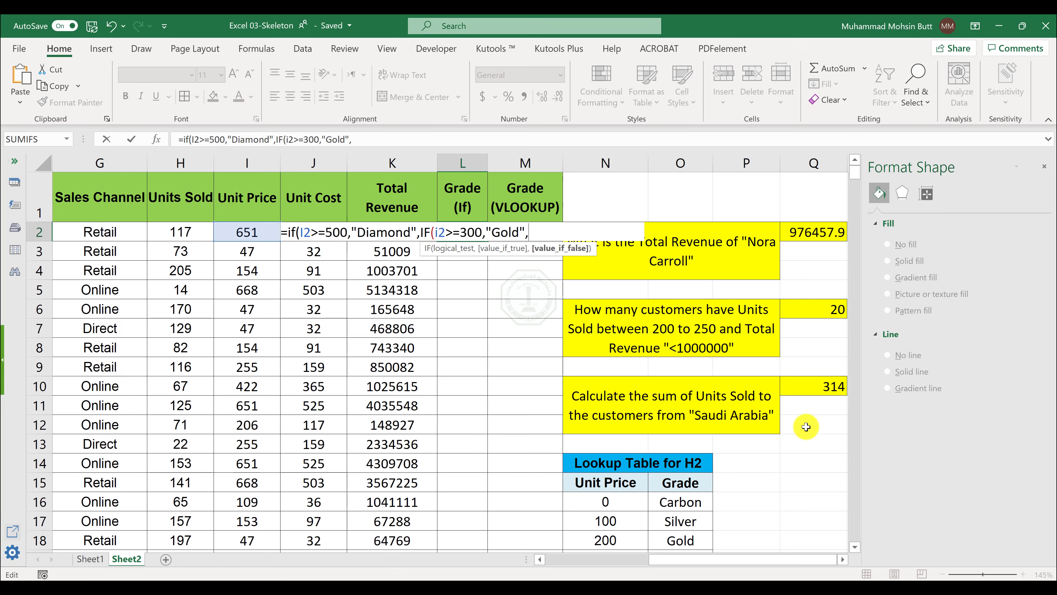
{"action": "type", "text": "\"Silver\""}
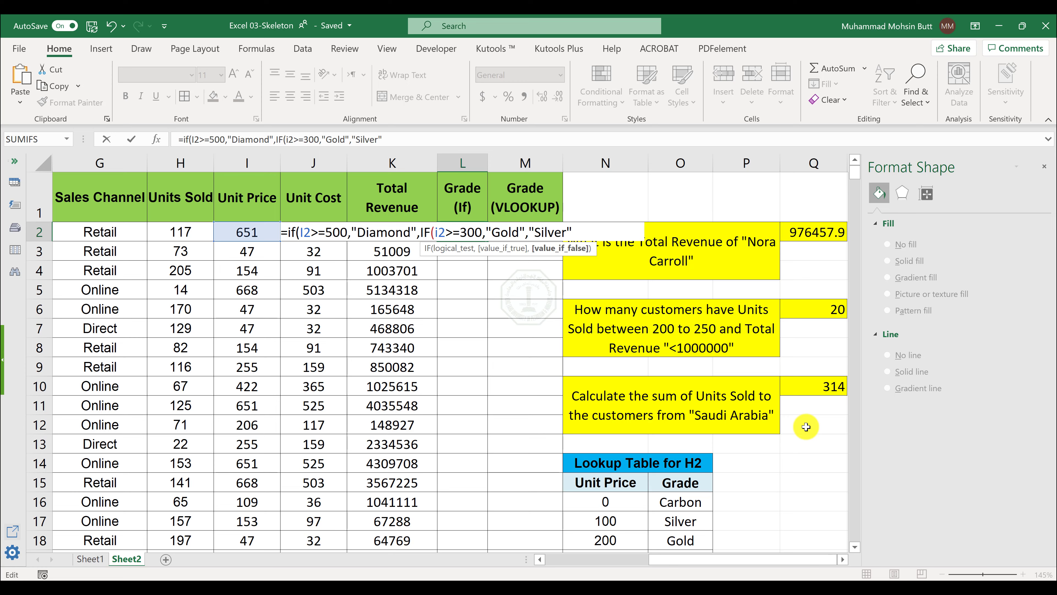
{"action": "type", "text": "))"}
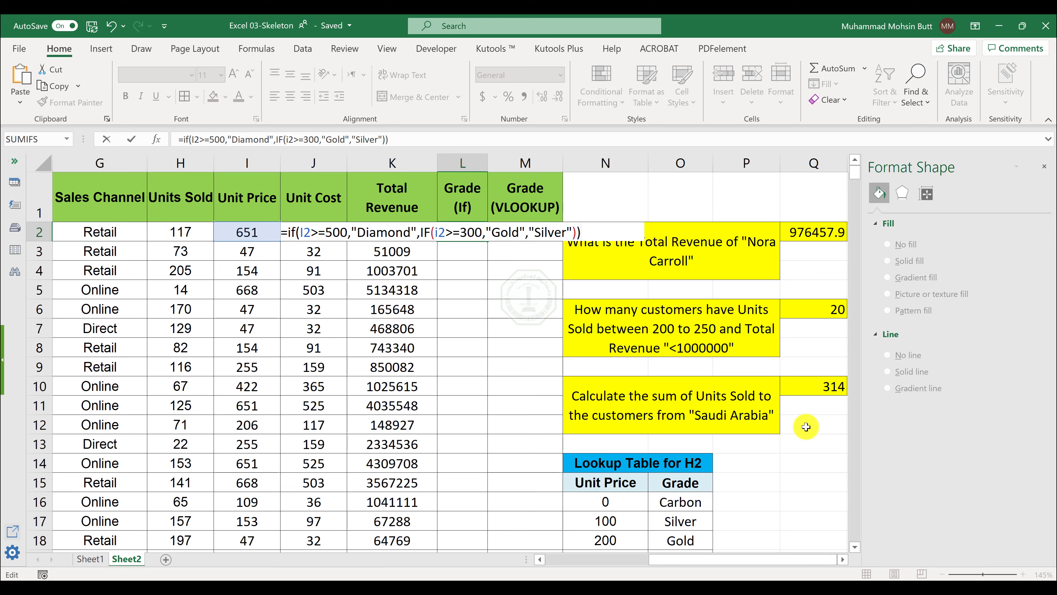
{"action": "key", "text": "Return"}
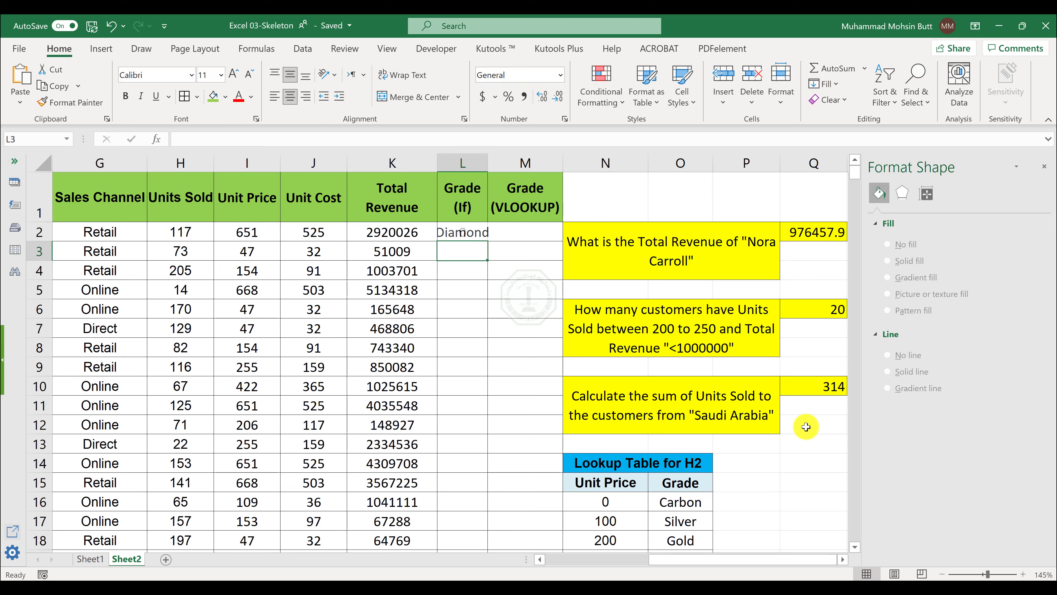
- Auto-fit column L to its contents and fill the L2 grading formula down through all the data rows
{"action": "double_click", "coordinate": [488, 164]}
{"action": "left_click", "coordinate": [485, 230]}
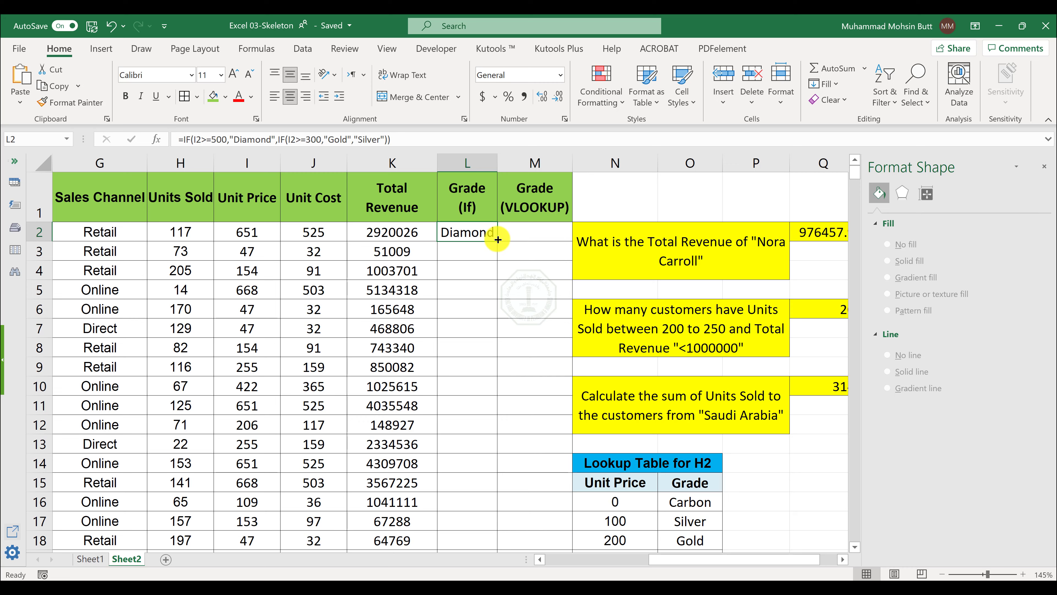
{"action": "double_click", "coordinate": [498, 239]}
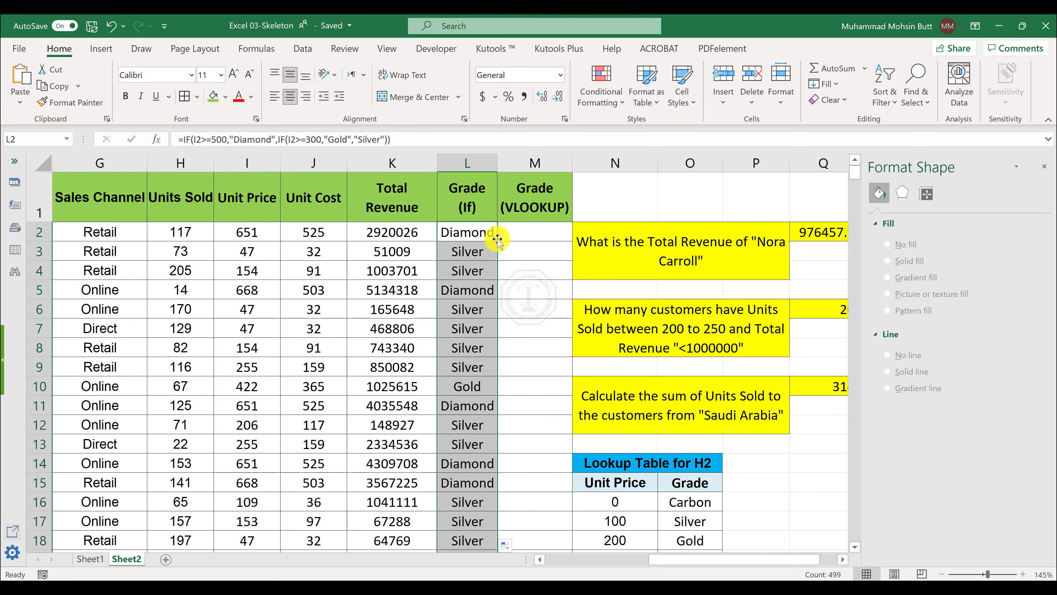
- Start a VLOOKUP function in M2 with the unit price in I2 as the lookup value
{"action": "left_click", "coordinate": [508, 236]}
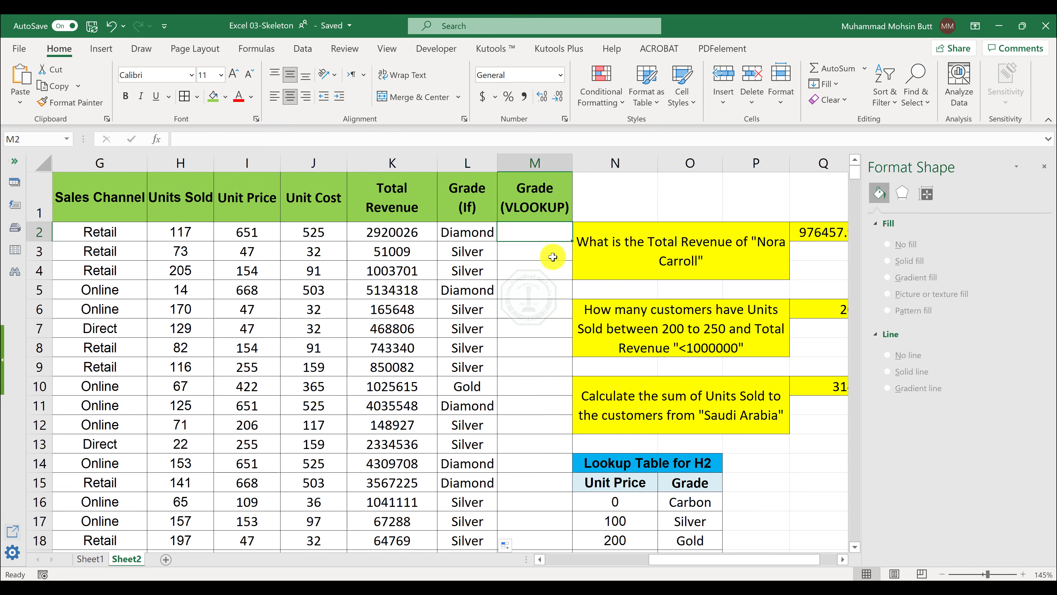
{"action": "scroll", "coordinate": [552, 257], "scroll_direction": "down", "scroll_amount": 3}
{"action": "scroll", "coordinate": [578, 300], "scroll_direction": "up", "scroll_amount": 3}
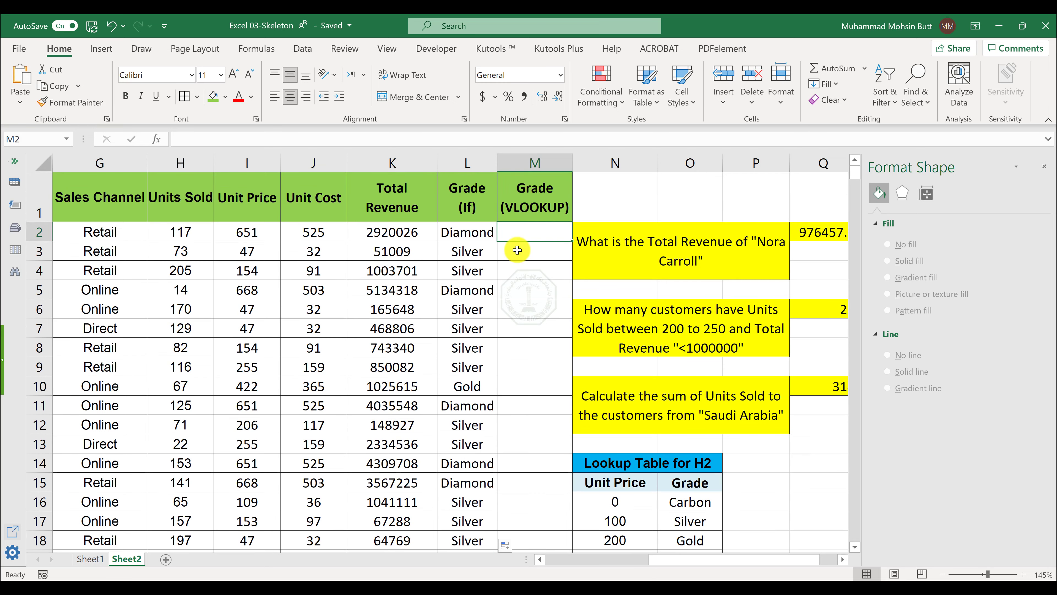
{"action": "left_click", "coordinate": [153, 140]}
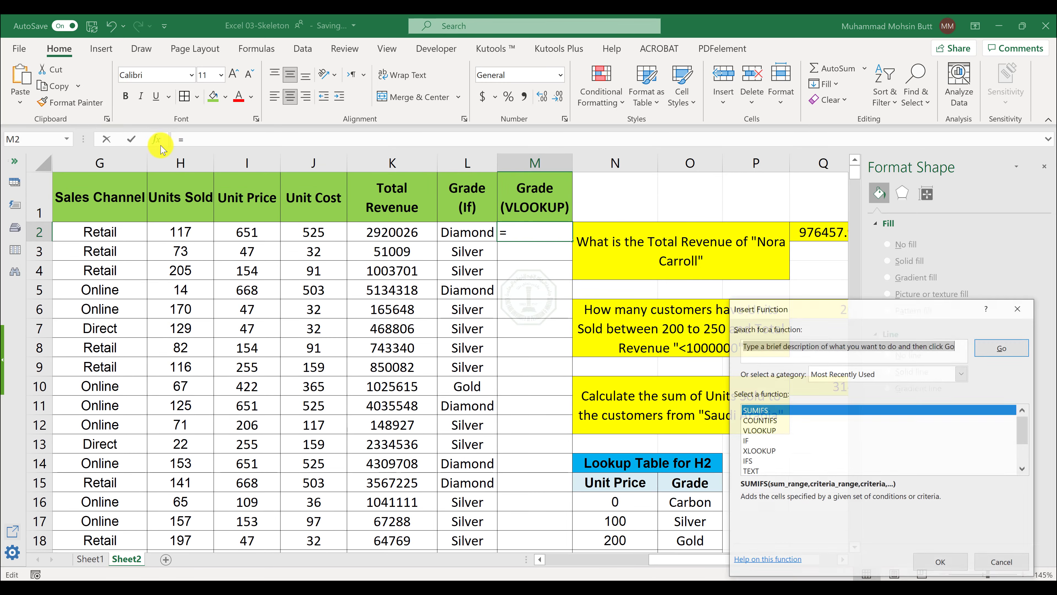
{"action": "double_click", "coordinate": [777, 429]}
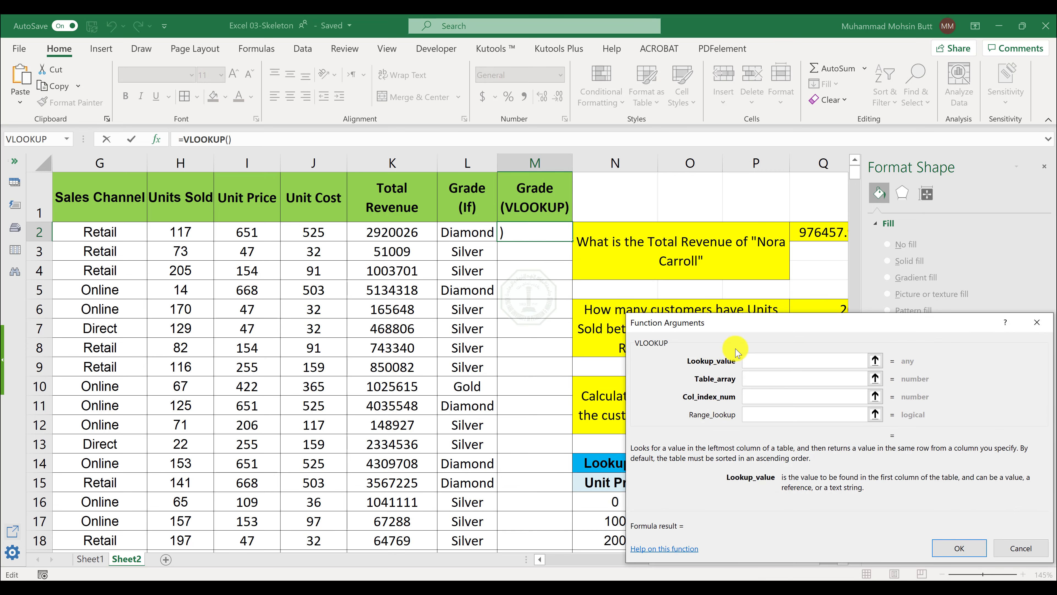
{"action": "left_click_drag", "start_coordinate": [736, 325], "coordinate": [193, 272]}
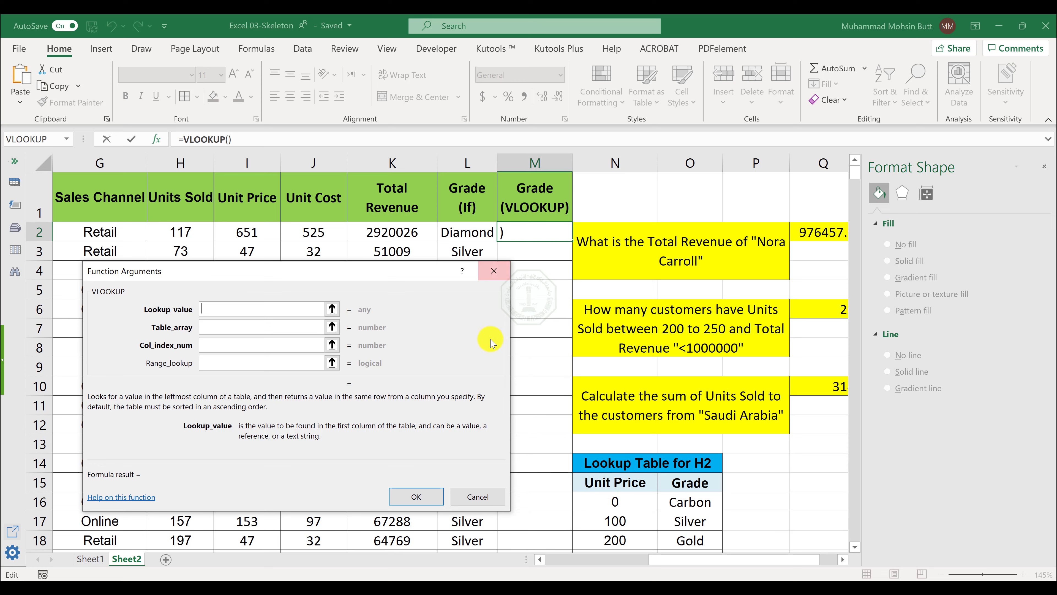
{"action": "left_click", "coordinate": [251, 230]}
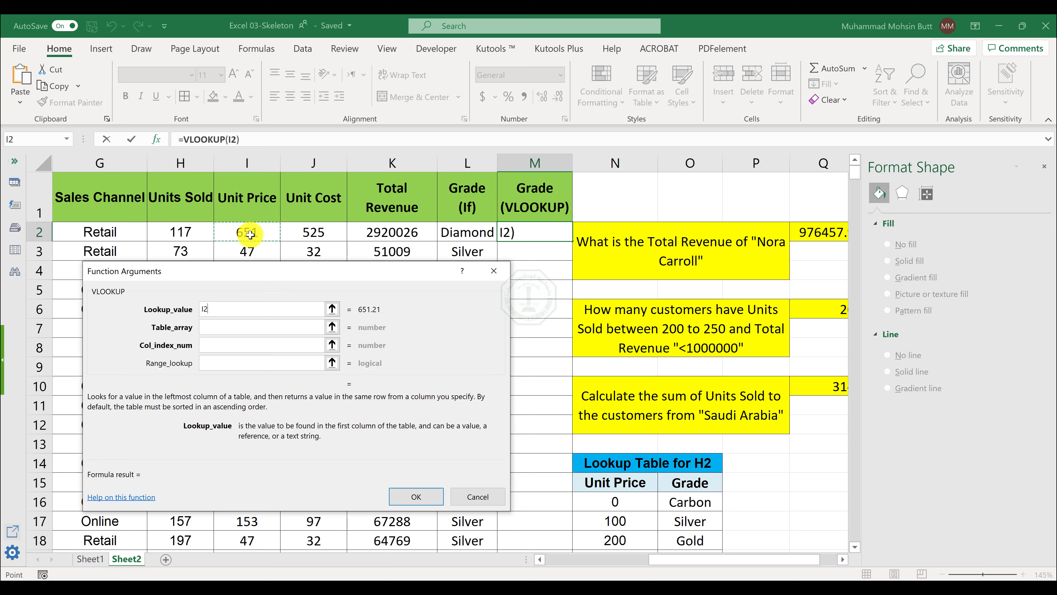
- Set the VLOOKUP table array to the absolute range $N$16:$O$18
{"action": "left_click", "coordinate": [220, 328]}
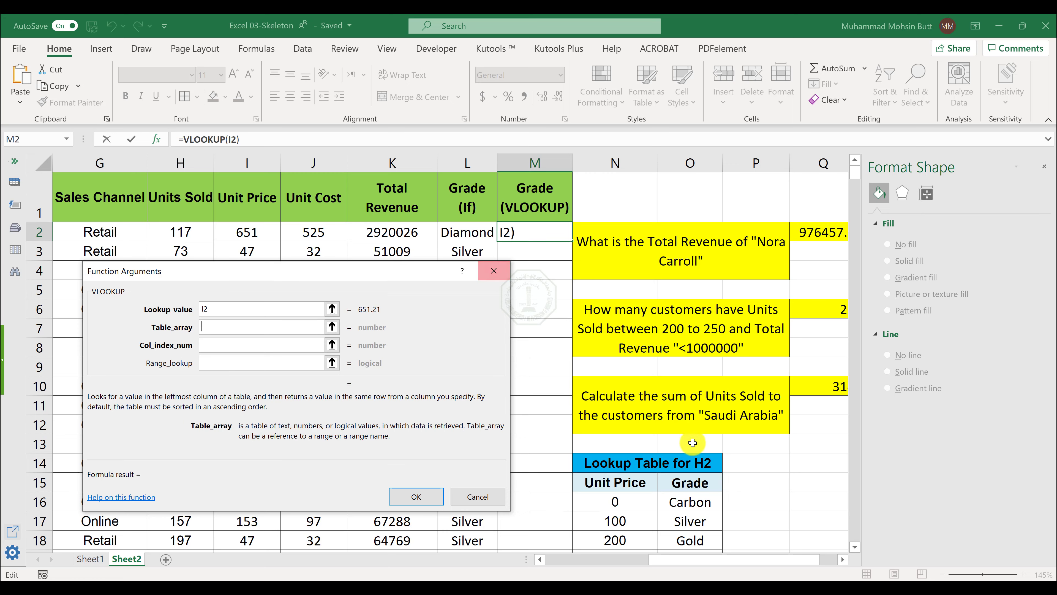
{"action": "left_click_drag", "start_coordinate": [627, 504], "coordinate": [654, 540]}
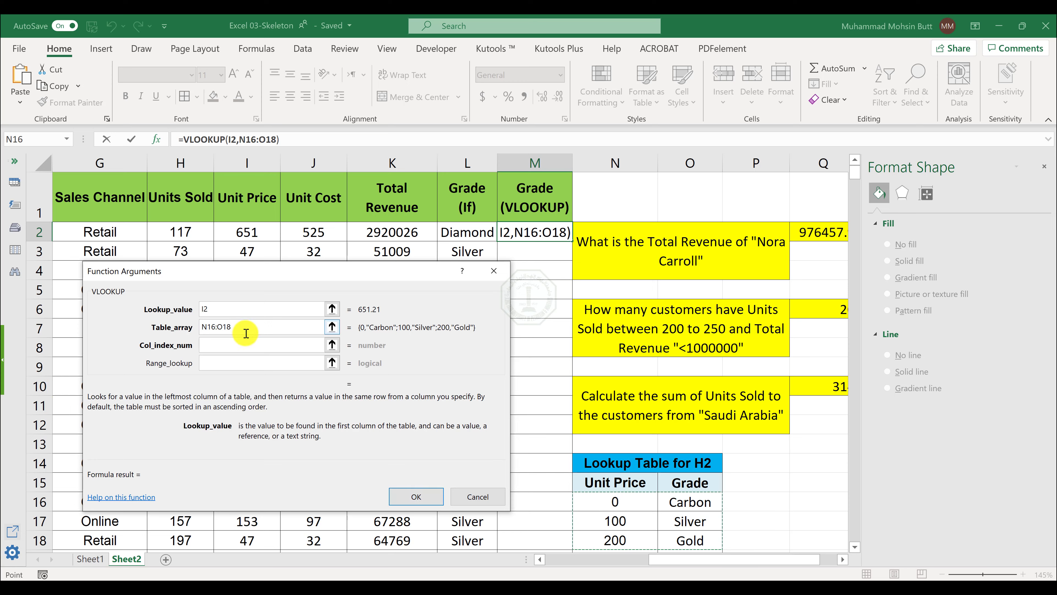
{"action": "key", "text": "F4"}
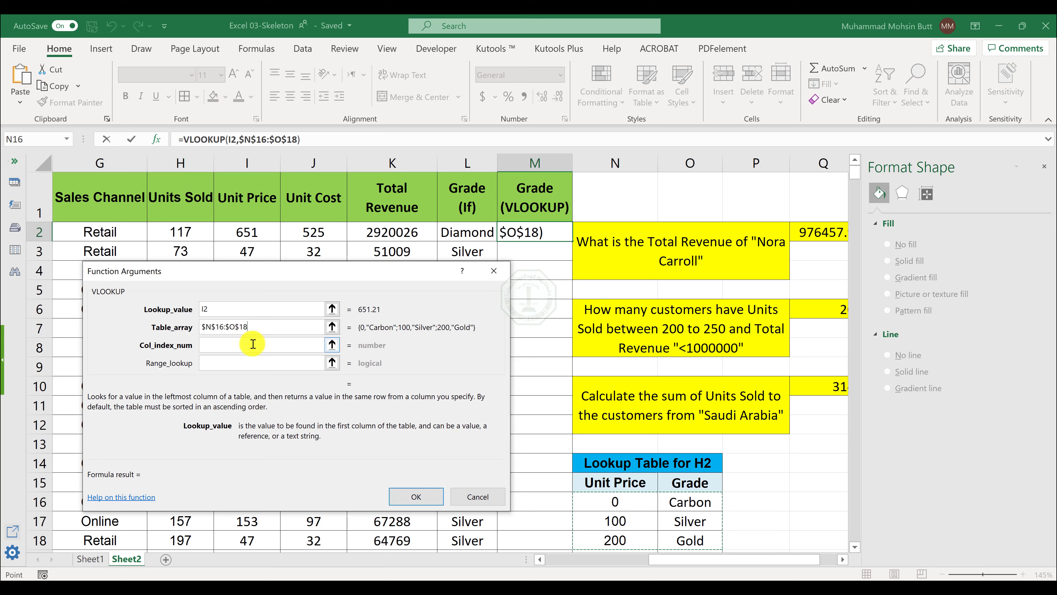
- Complete the VLOOKUP with column index 2 and range lookup TRUE, and fill it down column M through all the data rows
{"action": "left_click", "coordinate": [255, 345]}
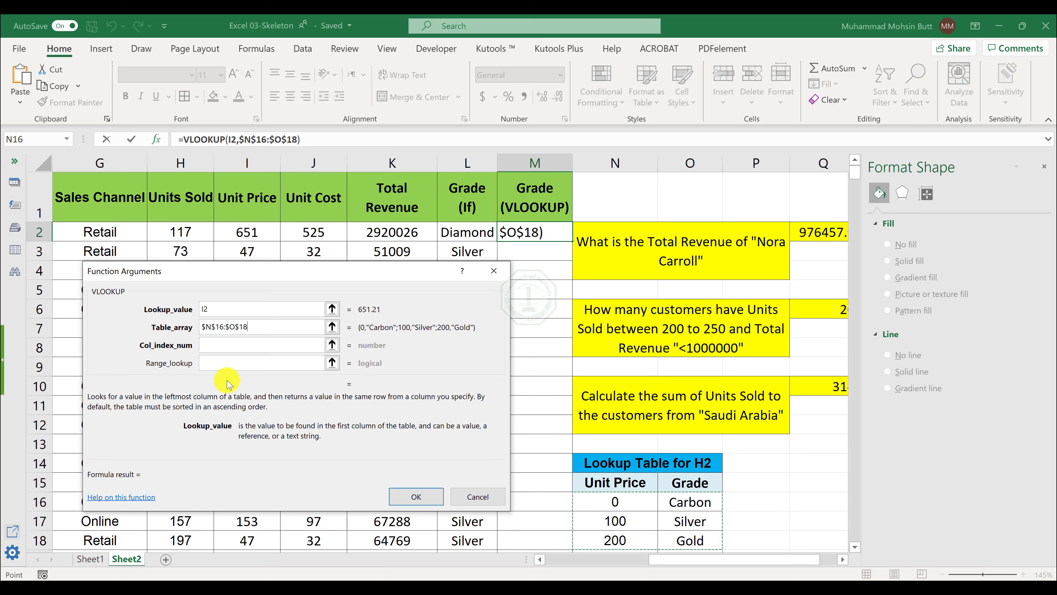
{"action": "left_click", "coordinate": [217, 344]}
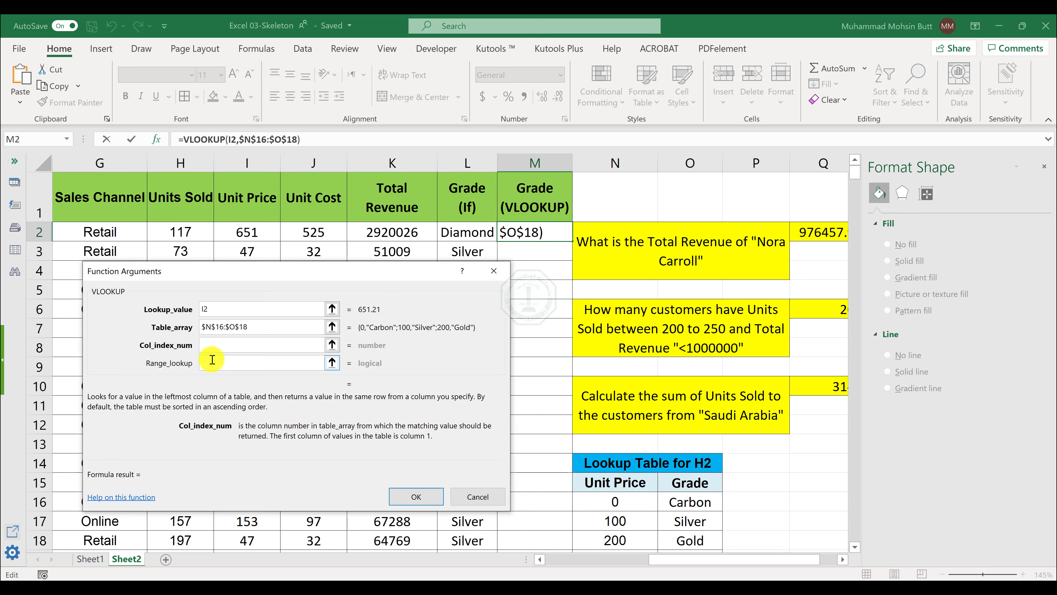
{"action": "type", "text": "2"}
{"action": "left_click", "coordinate": [227, 359]}
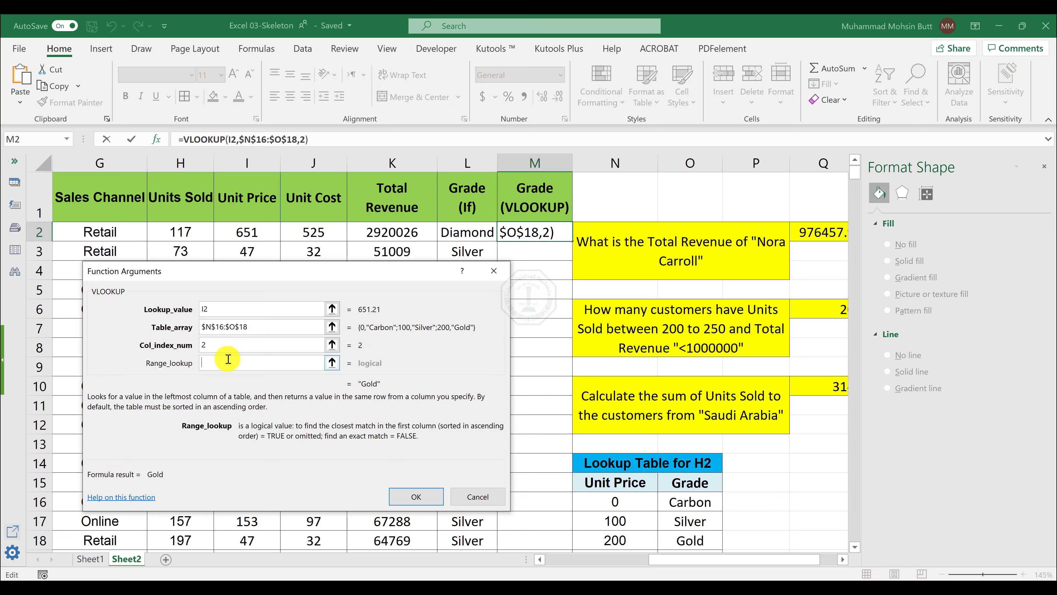
{"action": "type", "text": "TRUE"}
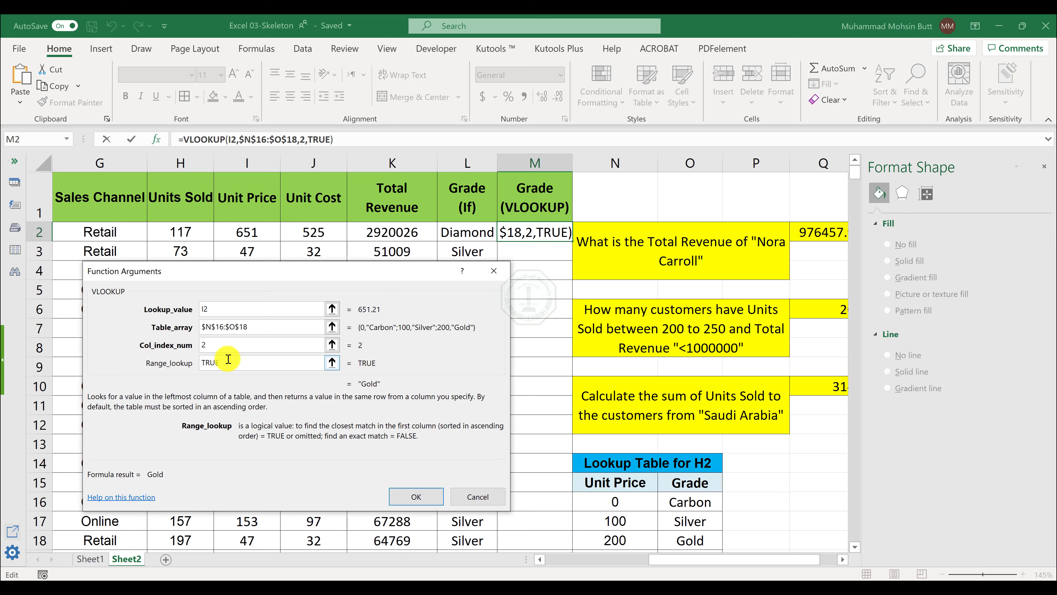
{"action": "left_click", "coordinate": [406, 495]}
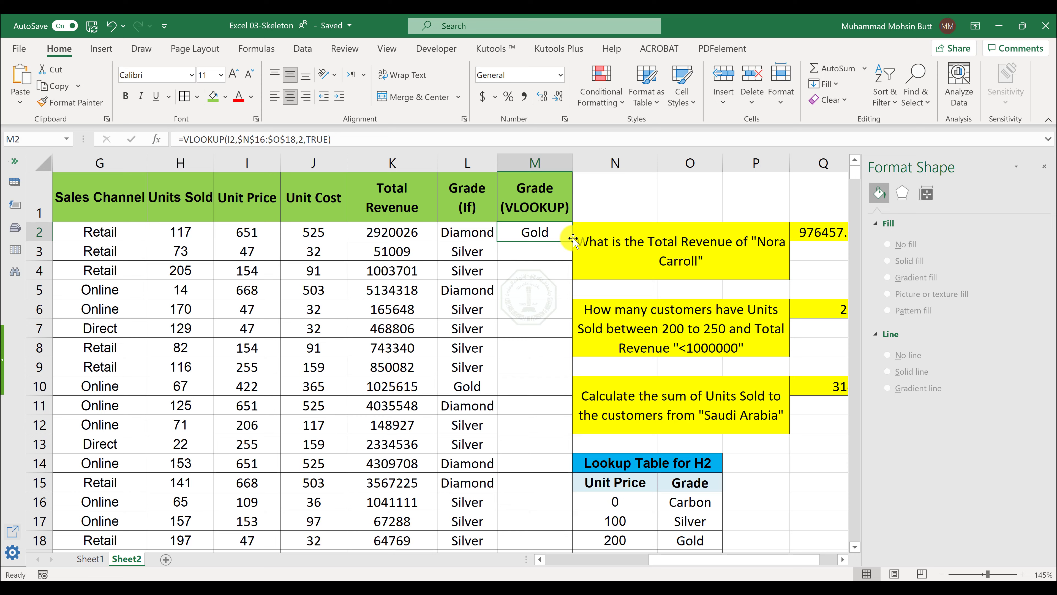
{"action": "double_click", "coordinate": [573, 241]}
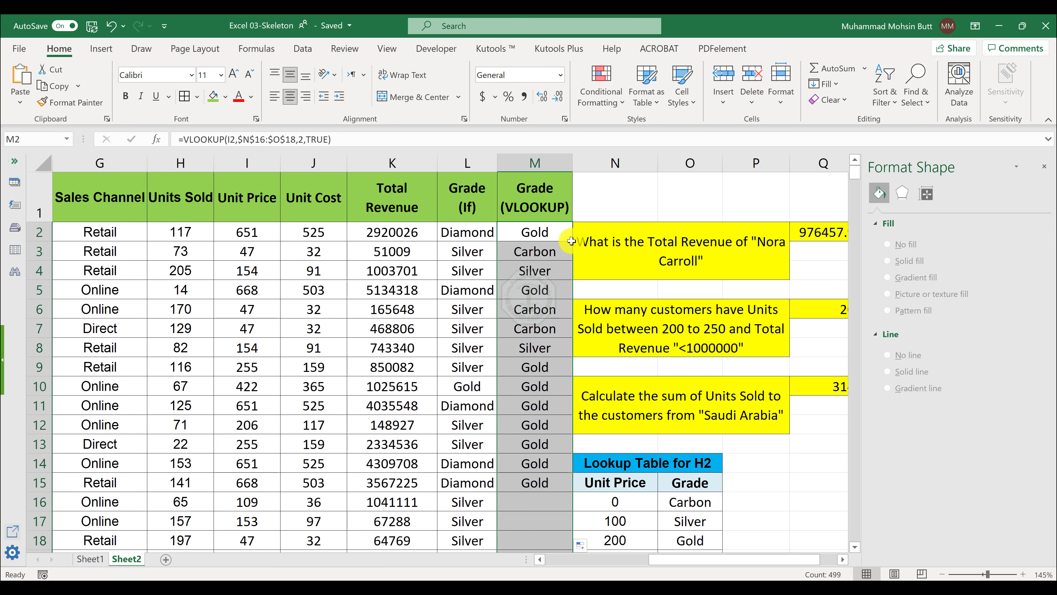